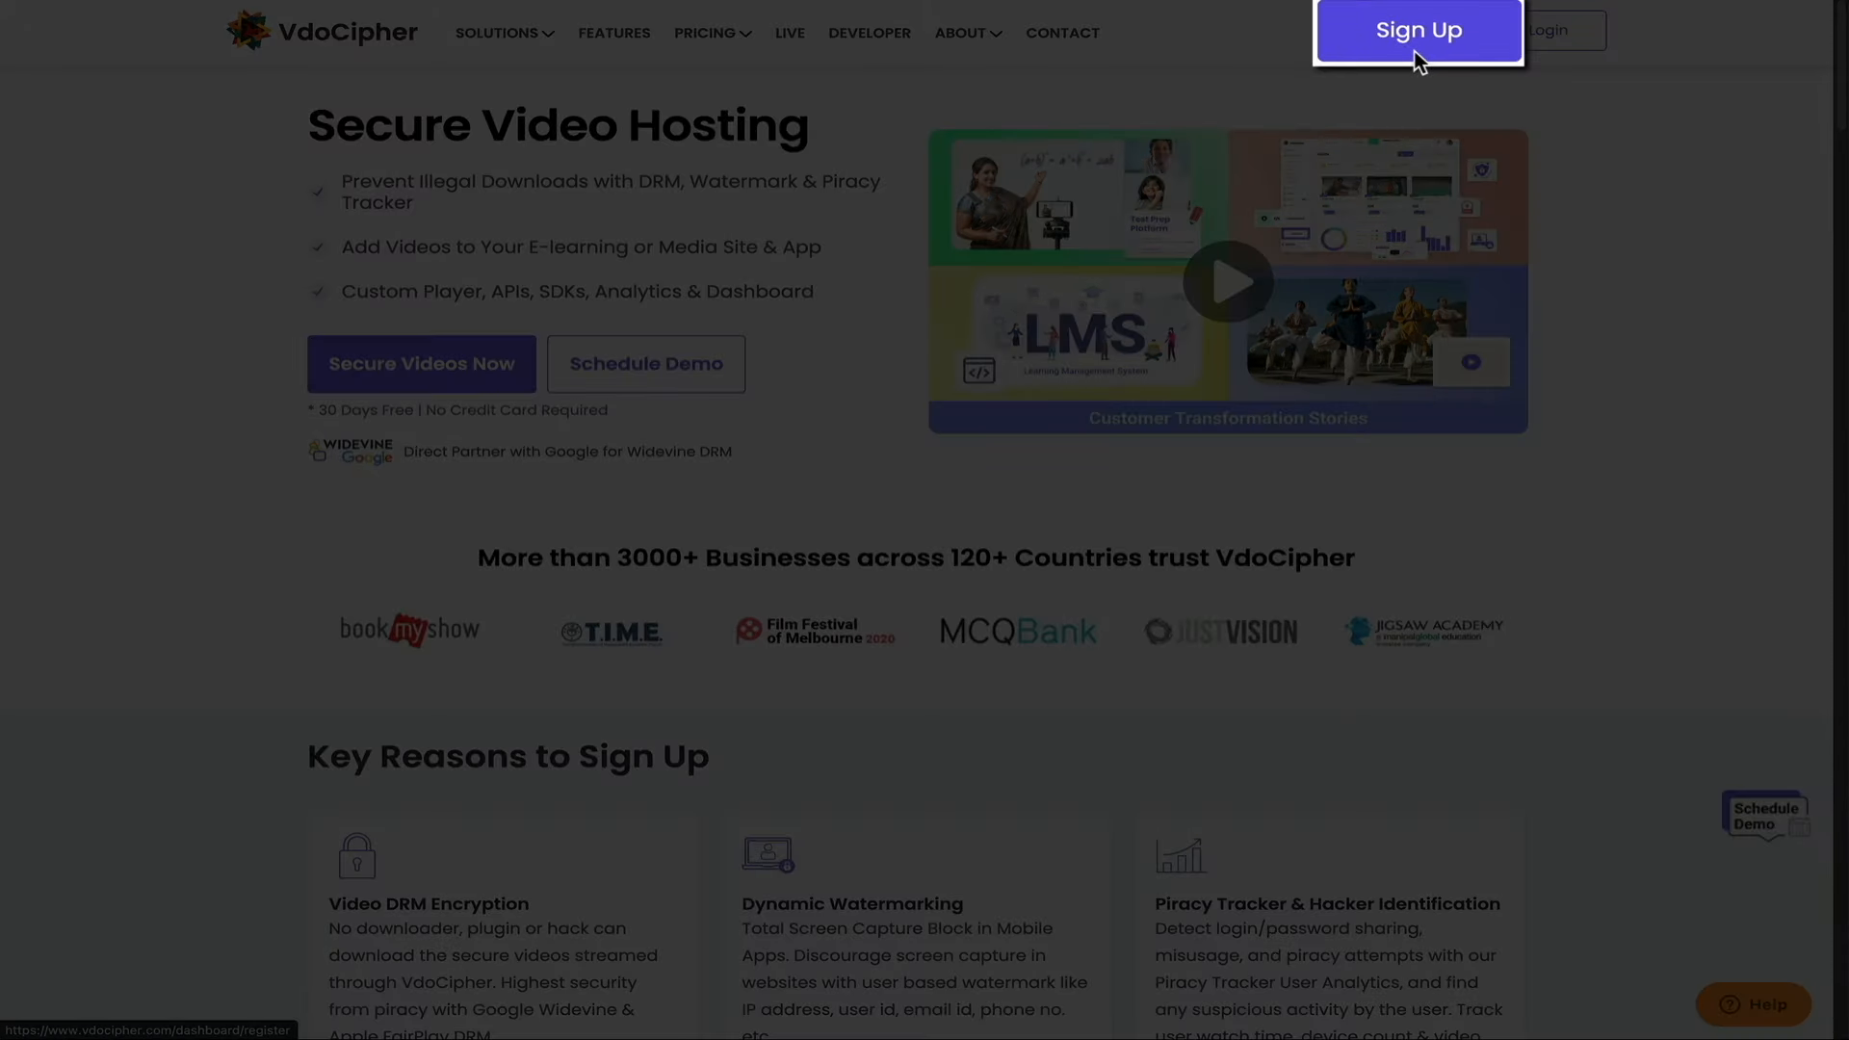
Register for the free 30-day VdoCipher trial with the saved name, email, account password and phone number.
left_click(1419, 31)
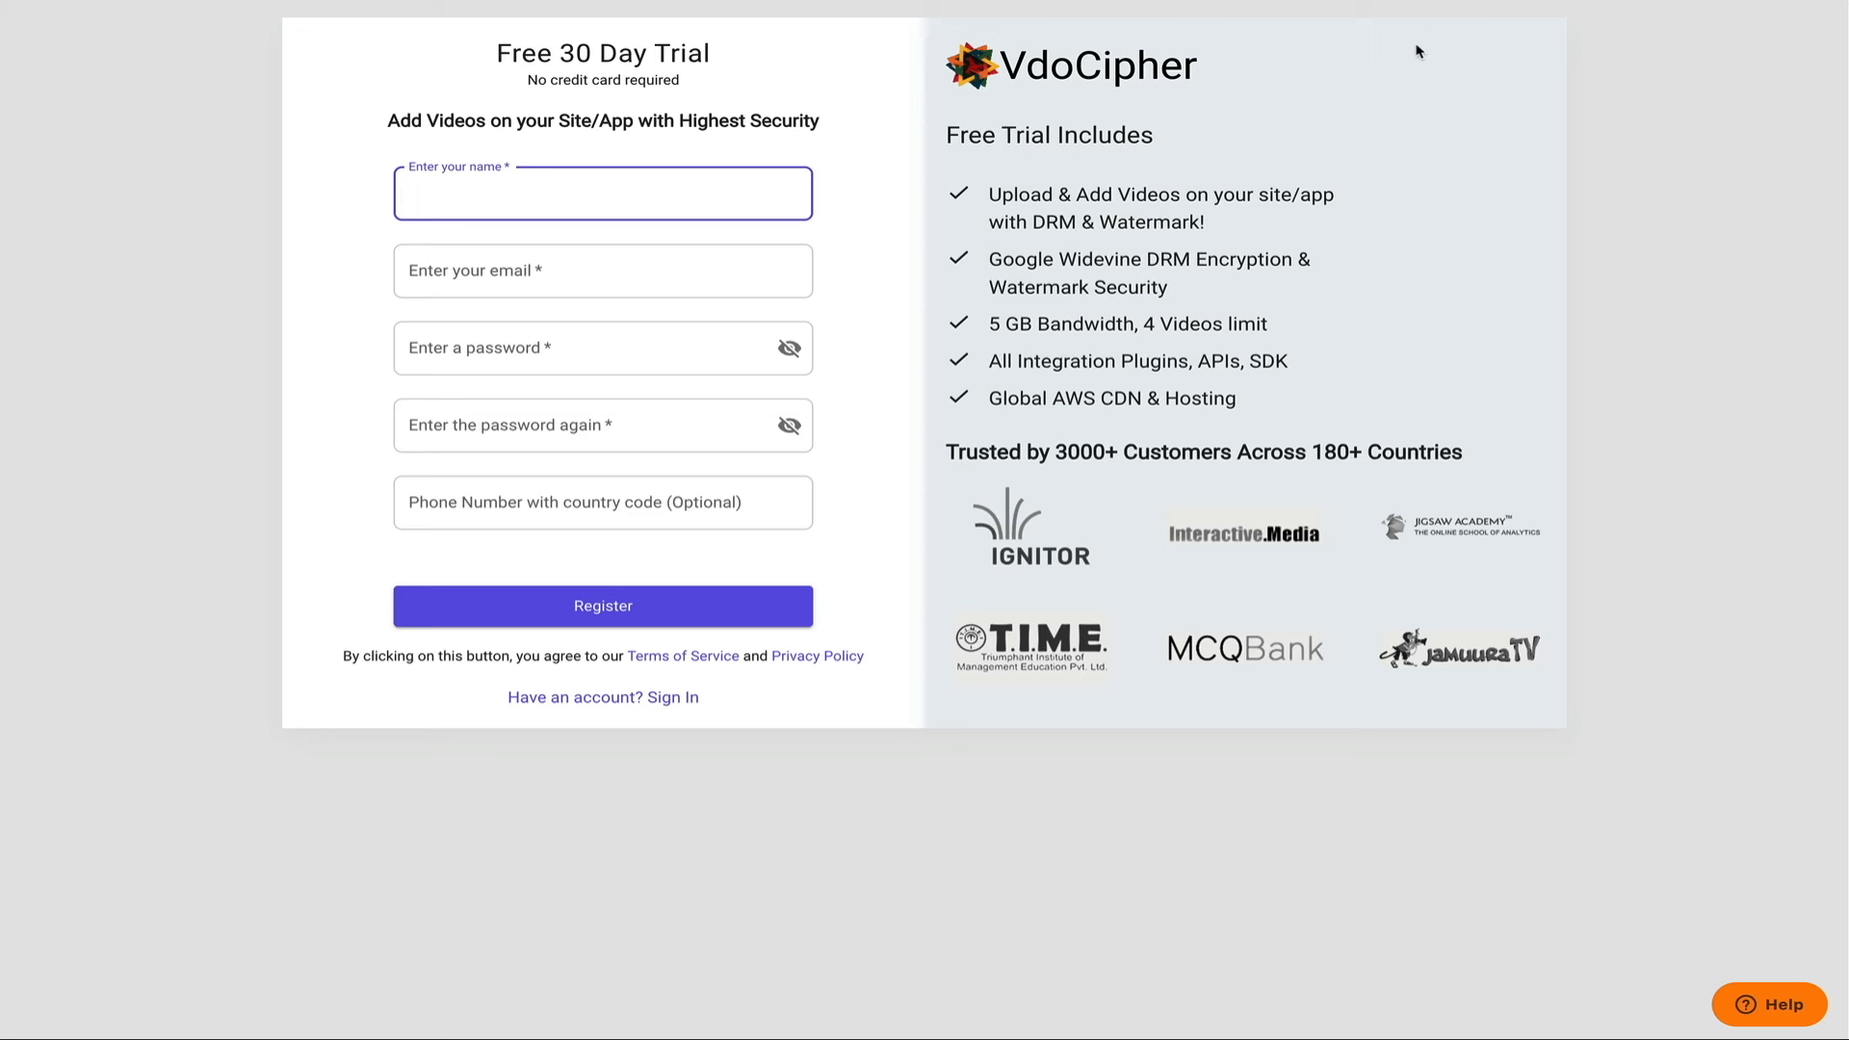
key("Down")
key("Return")
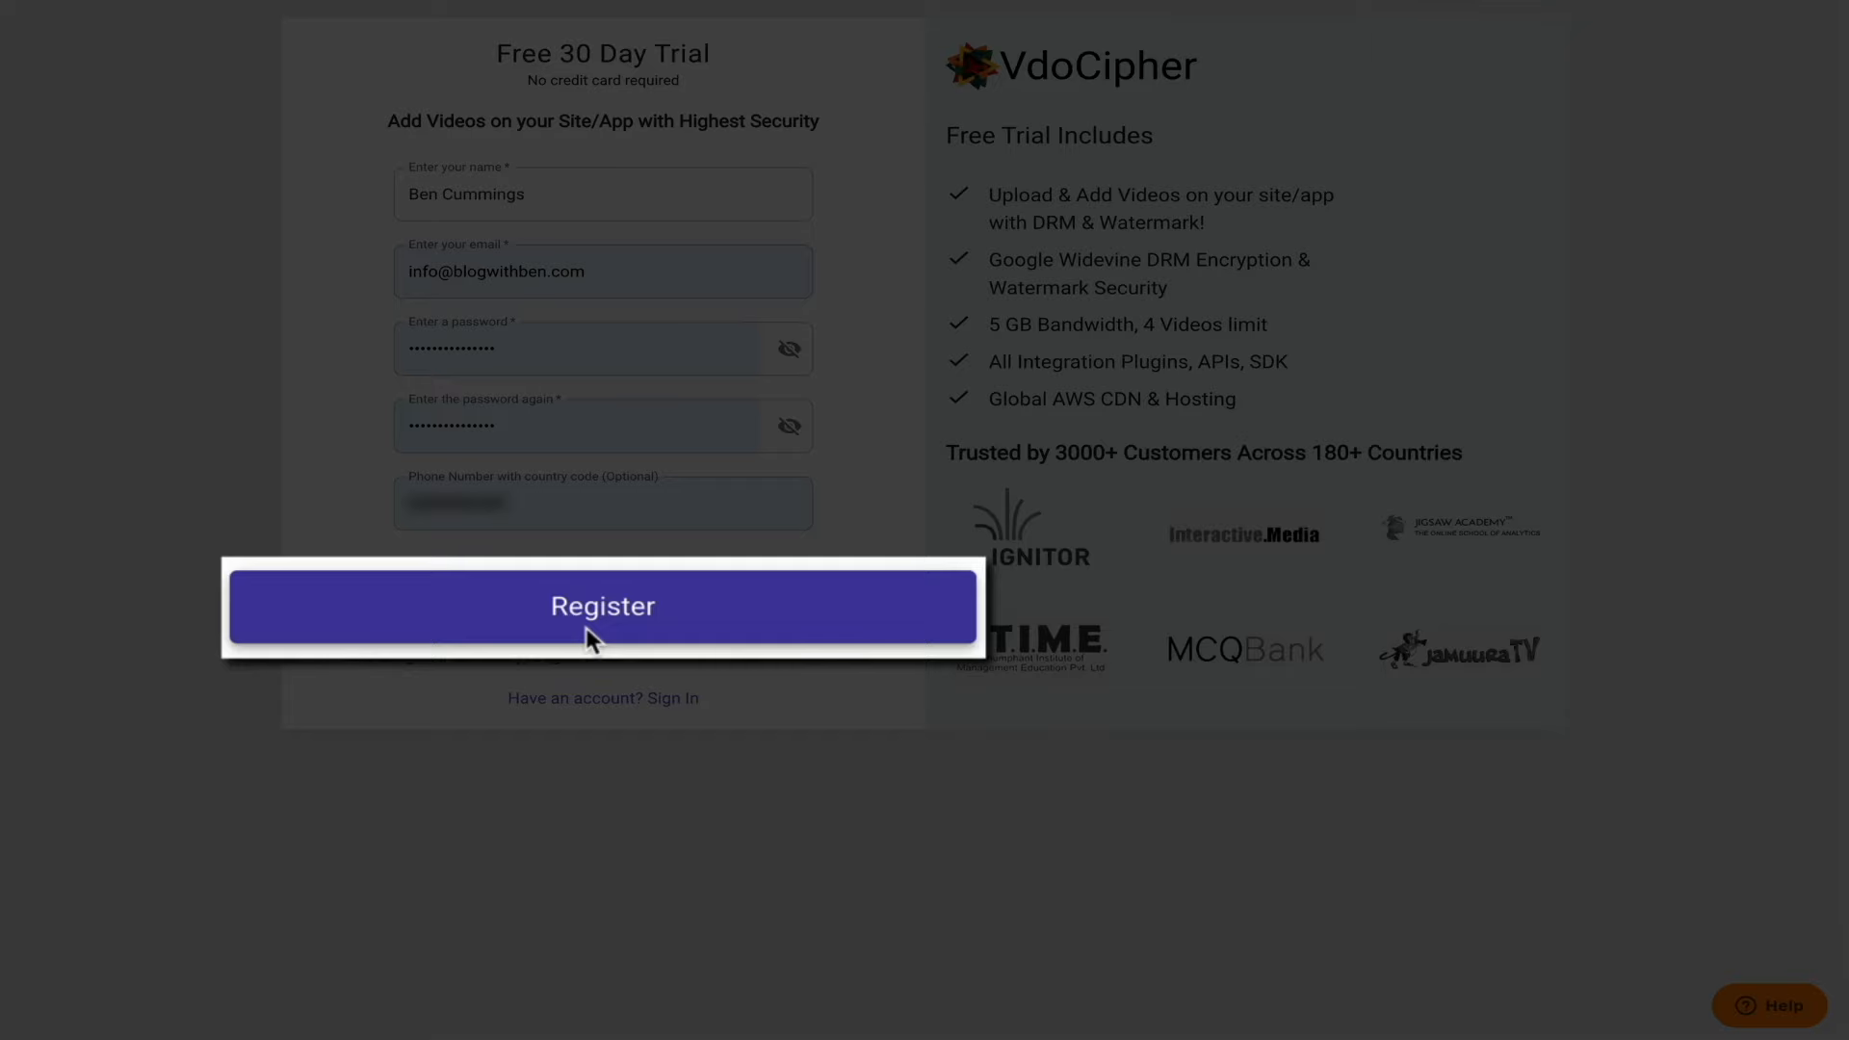
left_click(589, 623)
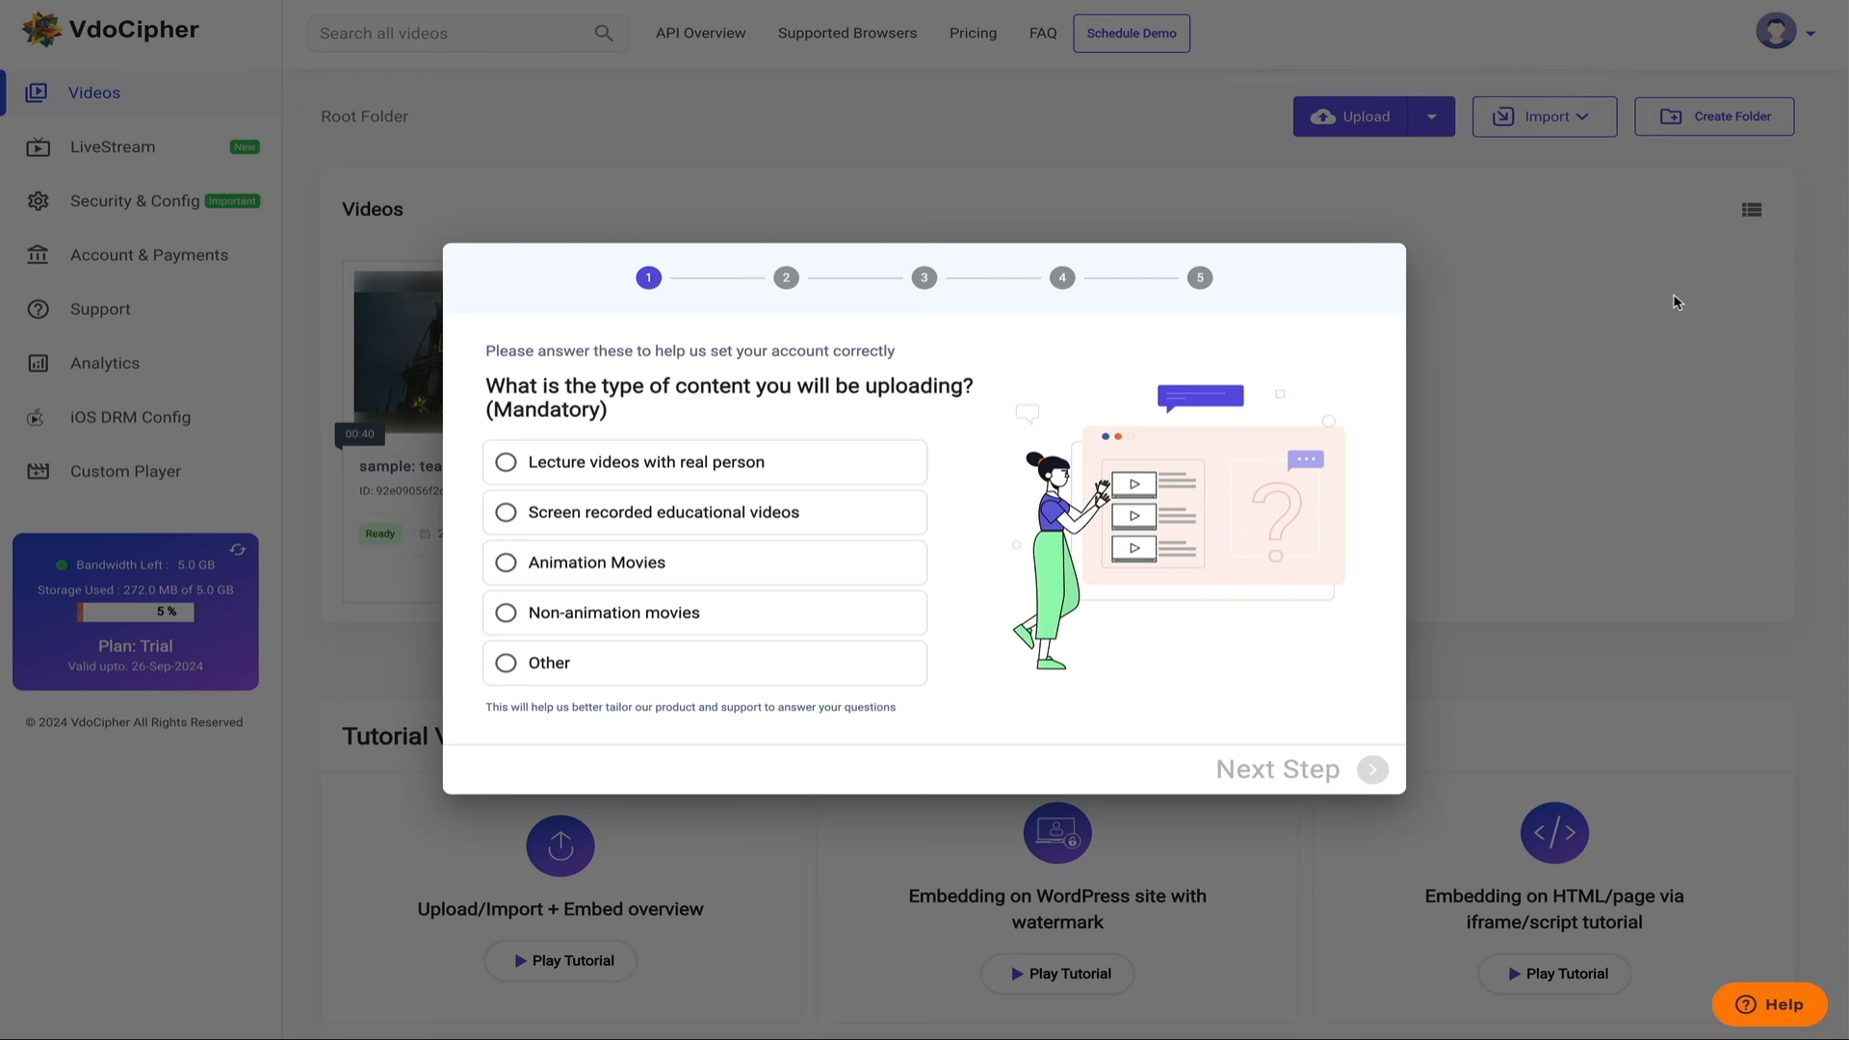
left_click(507, 514)
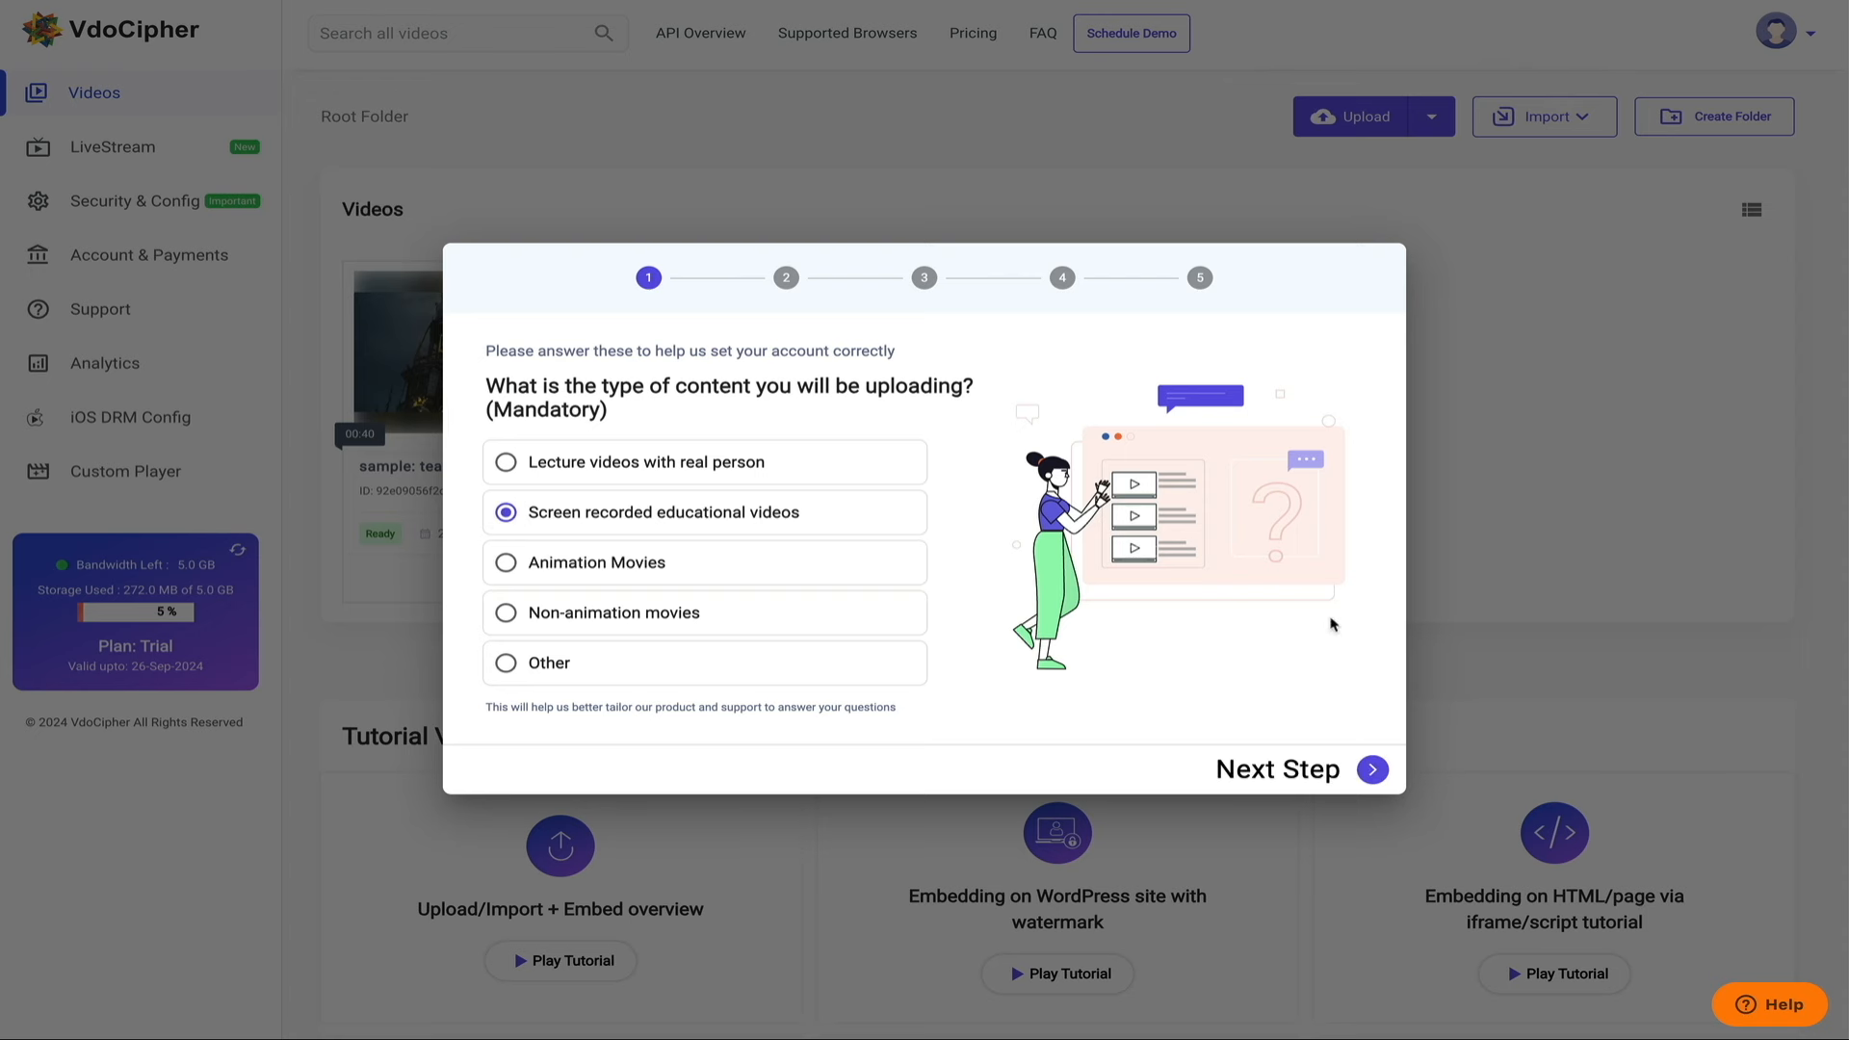
left_click(1374, 772)
left_click(712, 476)
type("https://www.blogwithben.com")
left_click(1376, 720)
left_click(504, 546)
left_click(1370, 721)
left_click(500, 548)
left_click(1368, 721)
type("1,000")
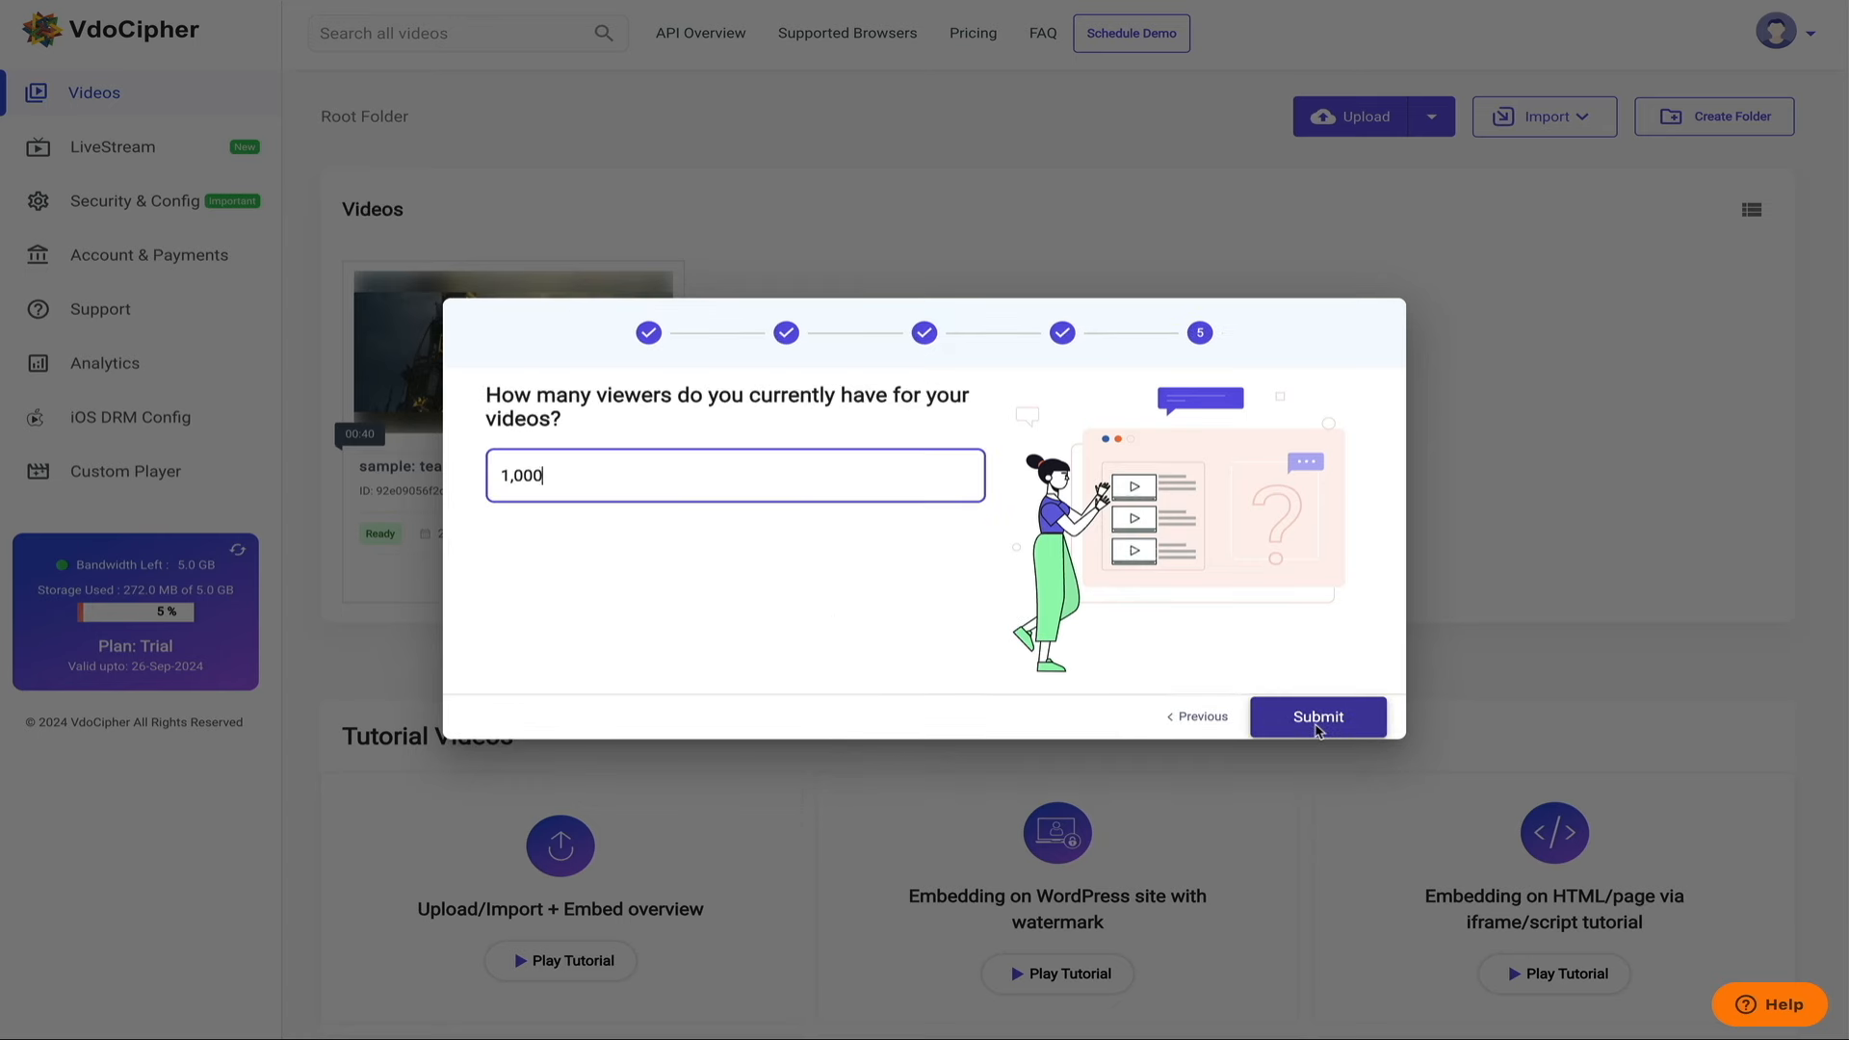
left_click(1319, 716)
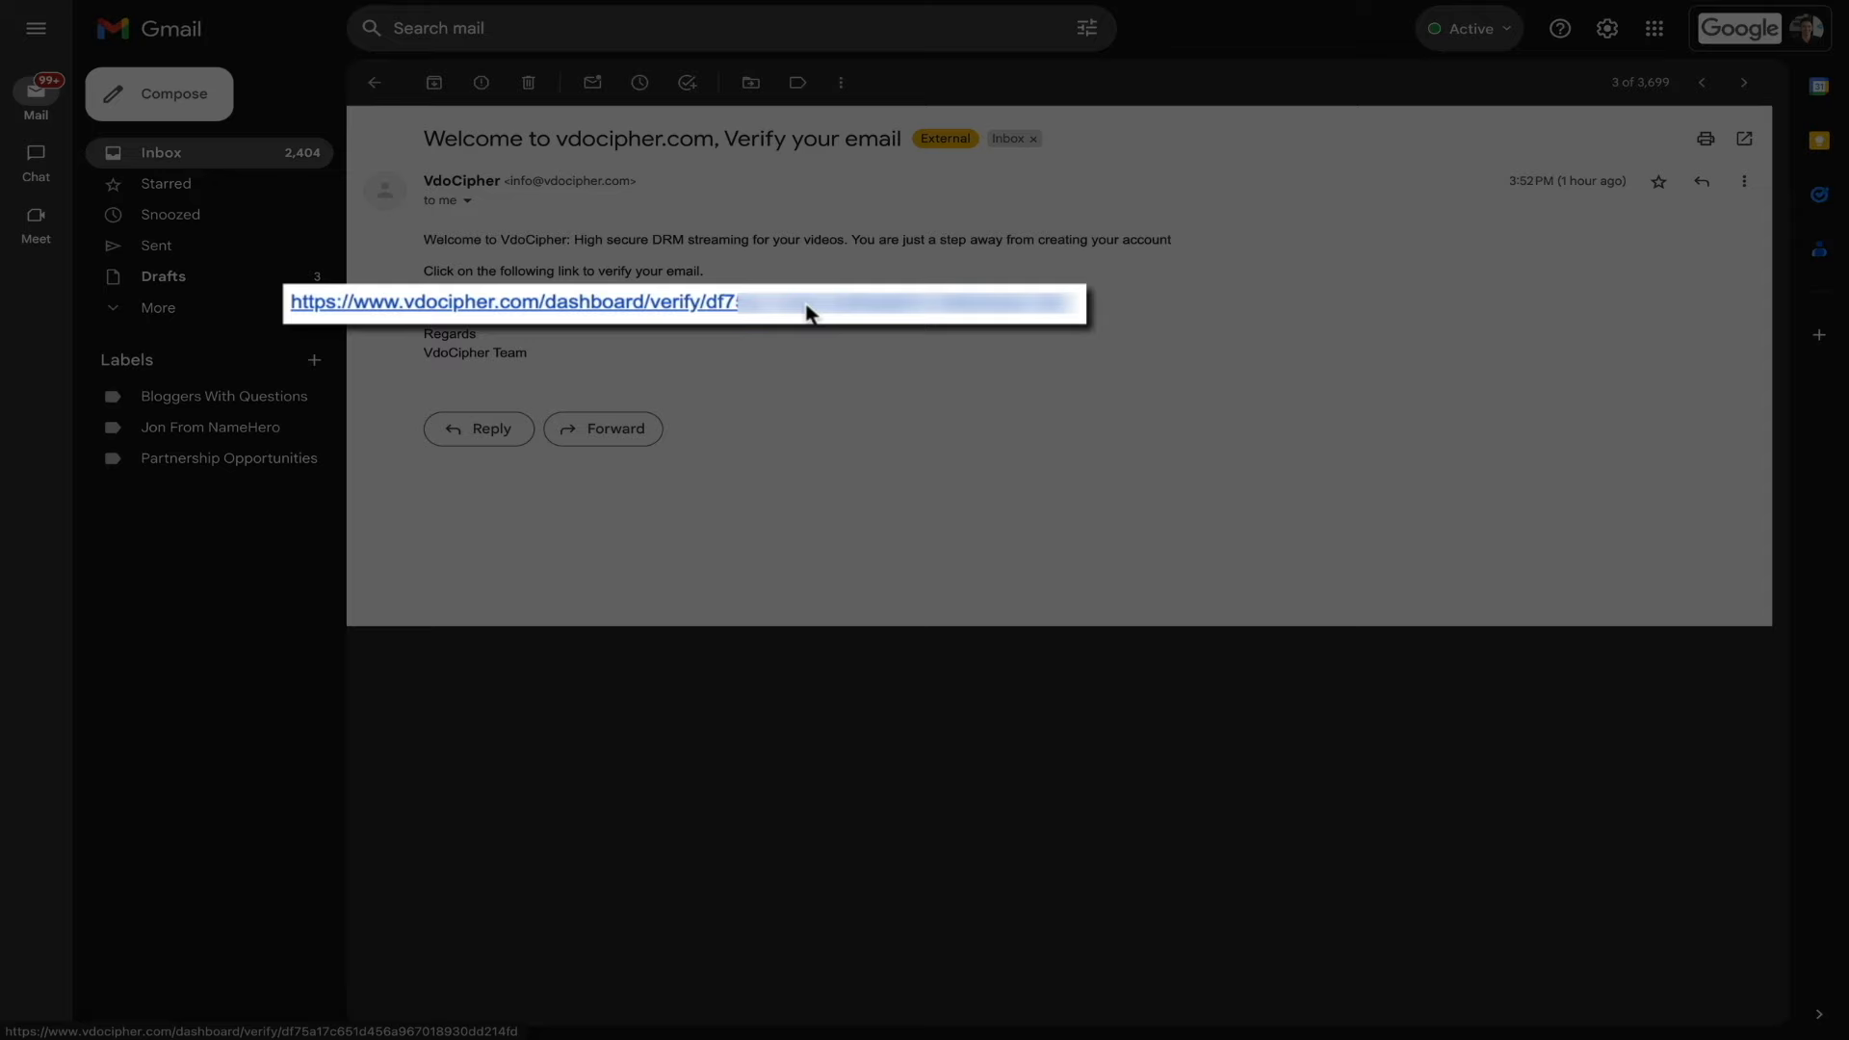
Verify the account through the link in the VdoCipher welcome email in Gmail and continue to the login page.
left_click(810, 311)
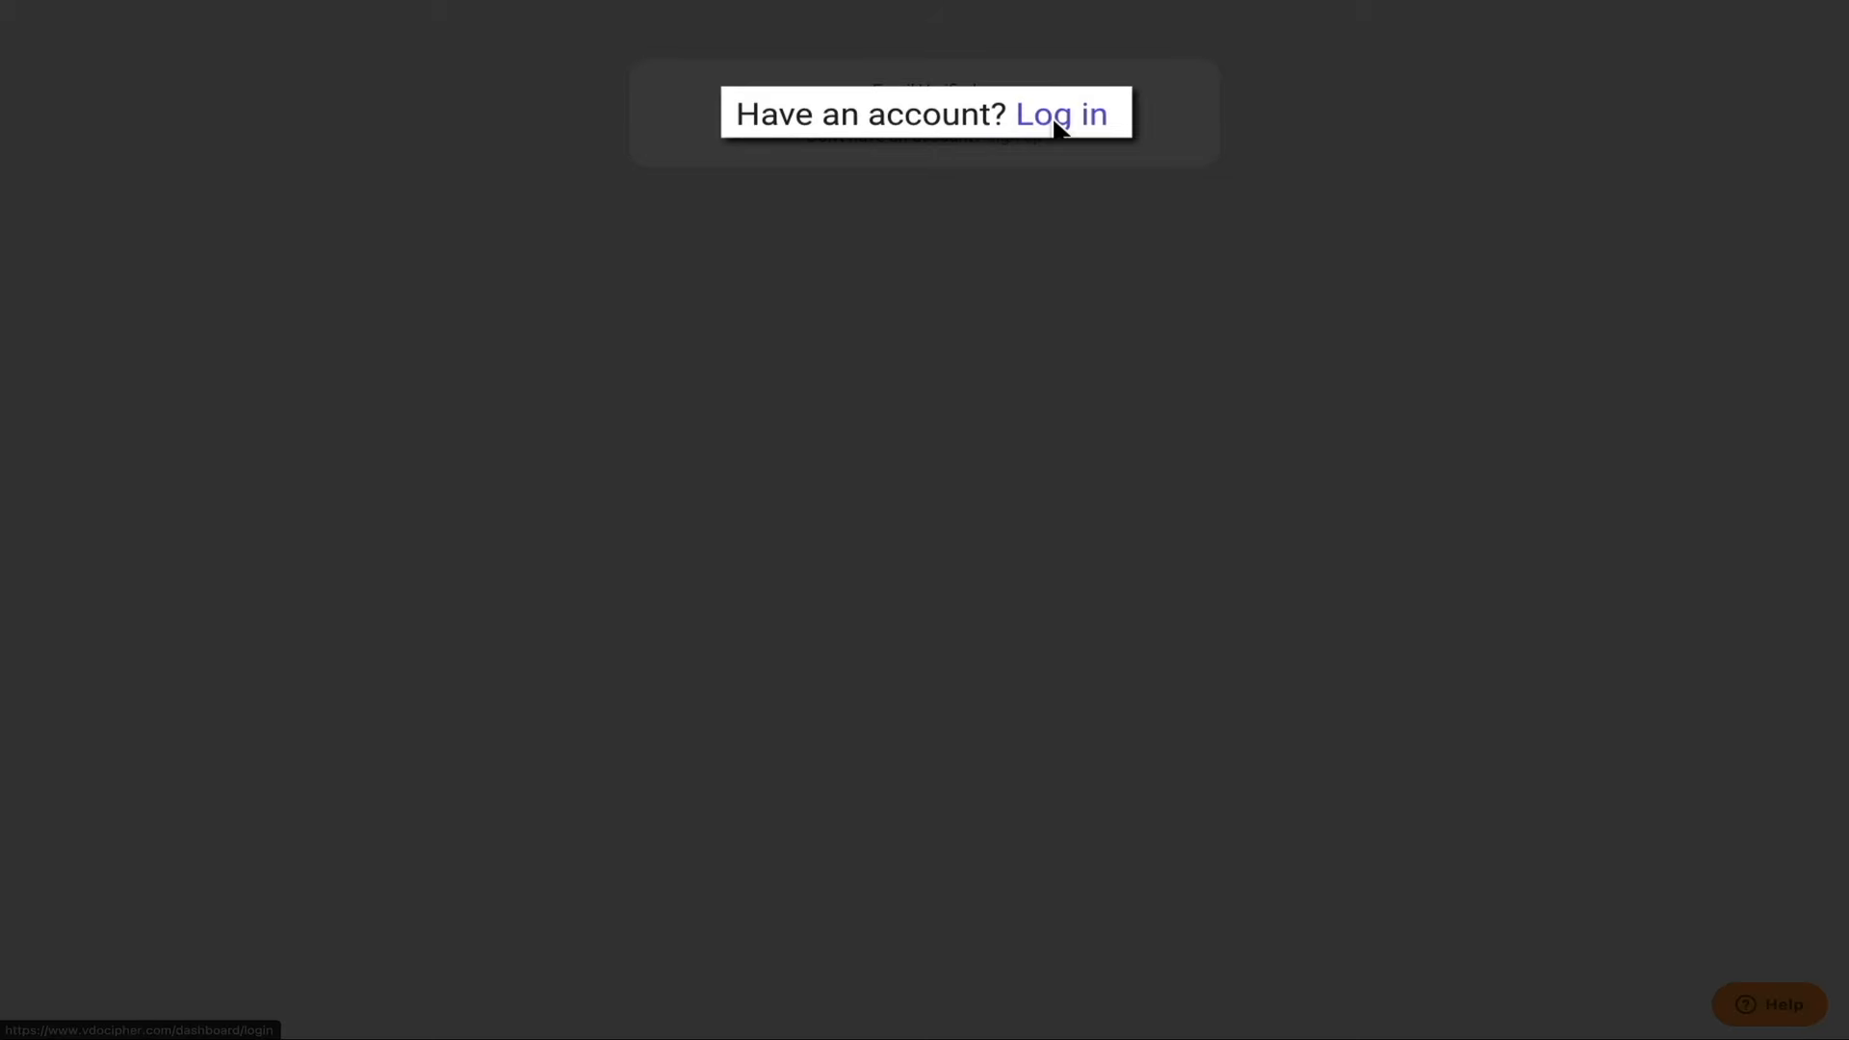
left_click(990, 121)
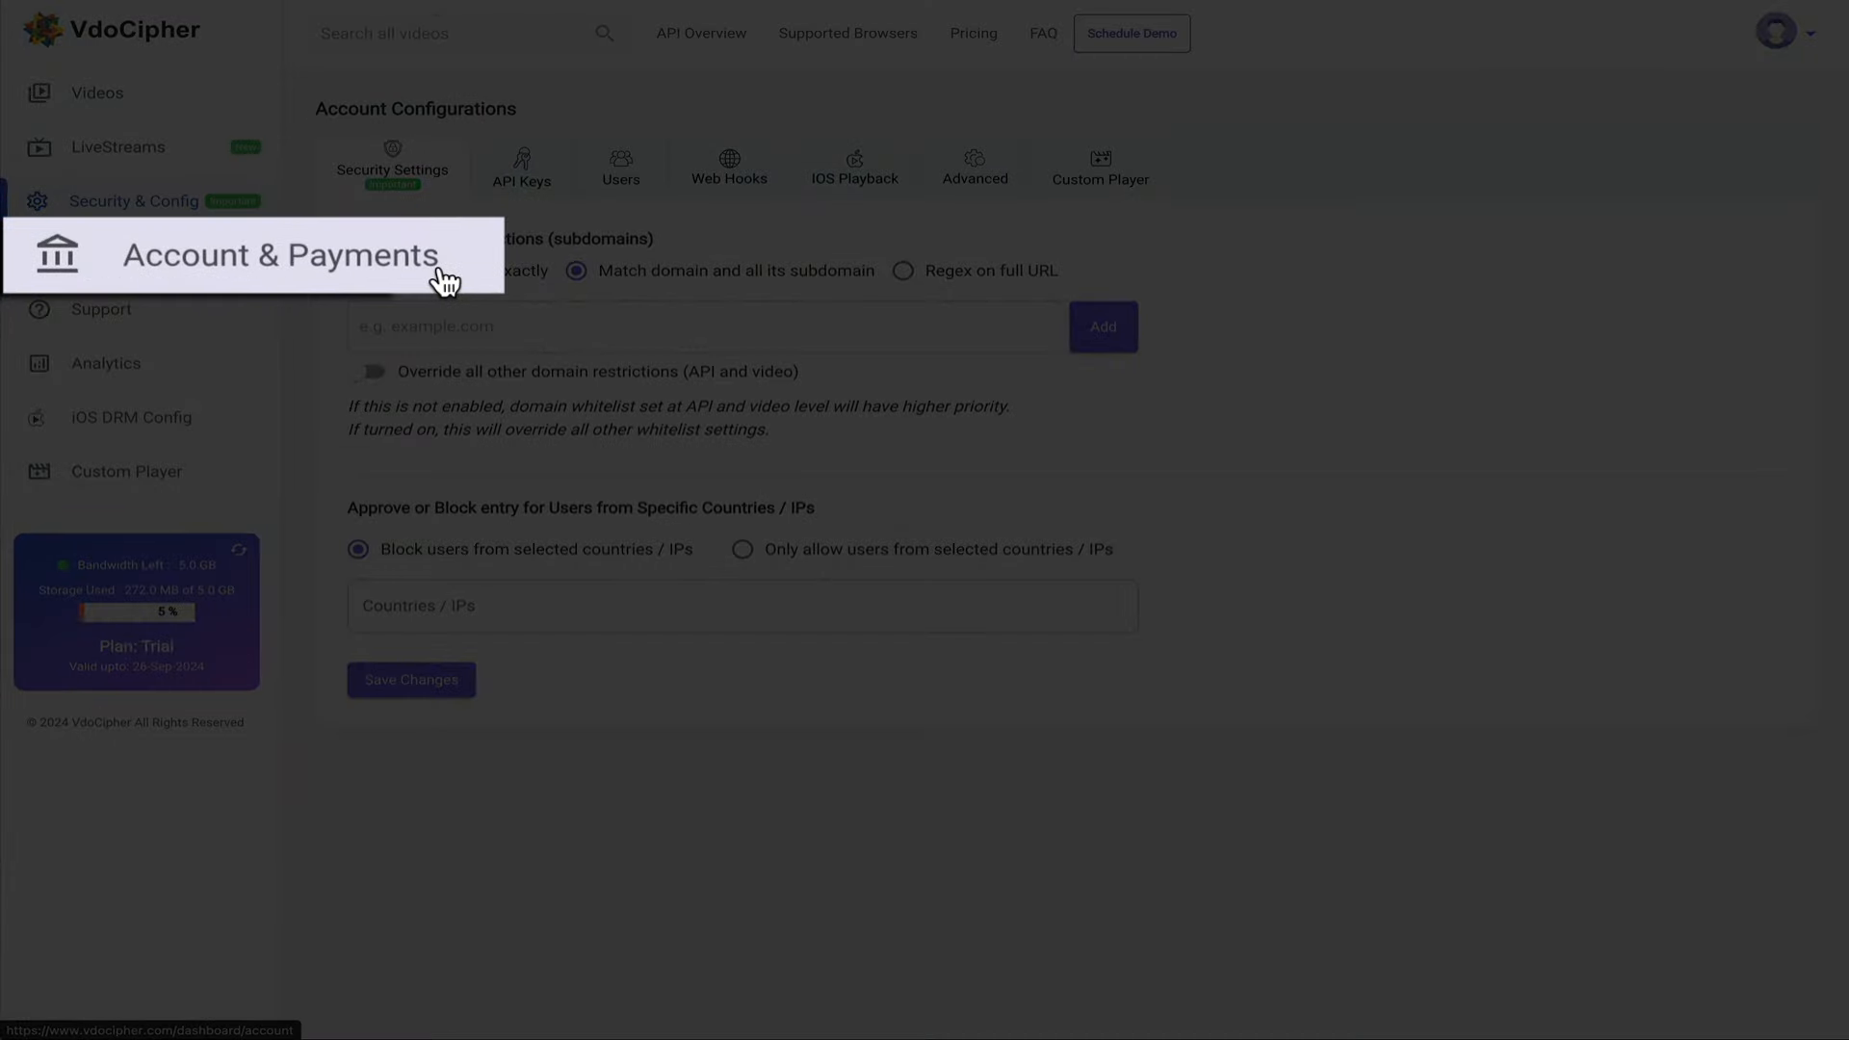
Look through the account and payments, support, analytics, iOS DRM and custom player pages, and the available video import sources.
left_click(230, 262)
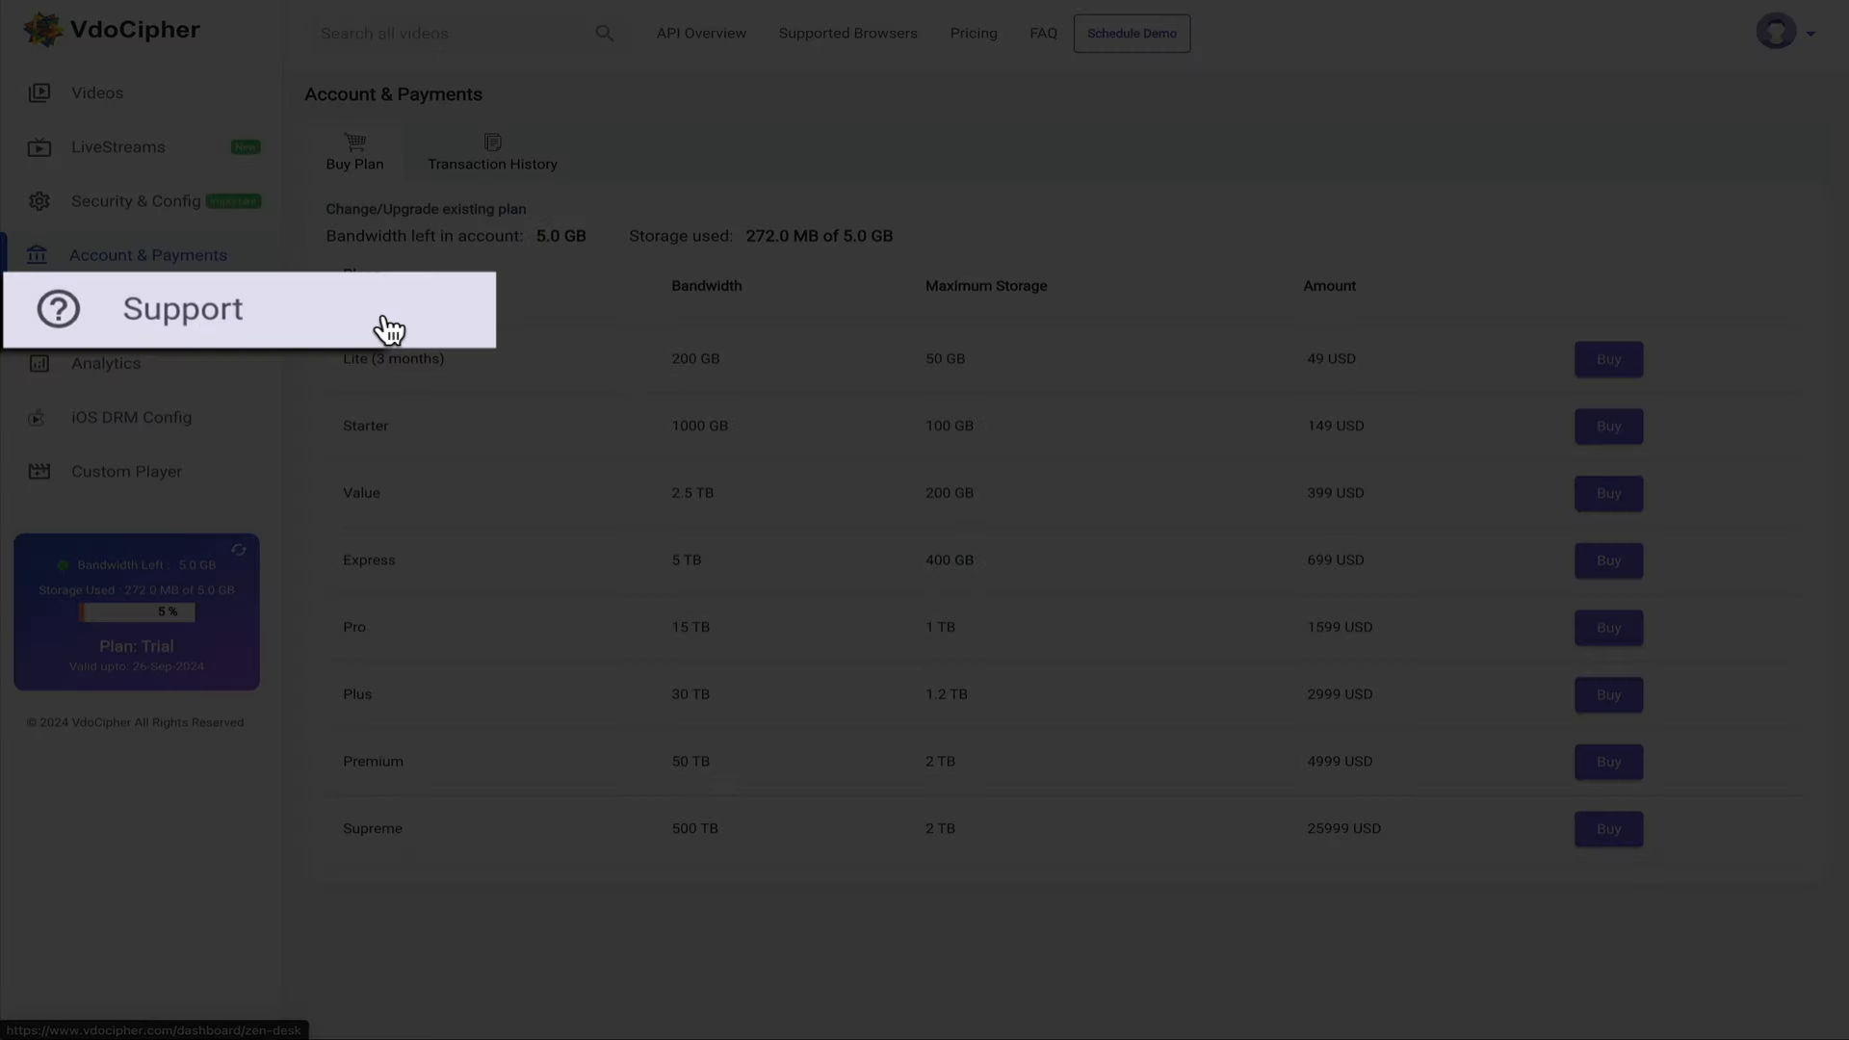
left_click(204, 320)
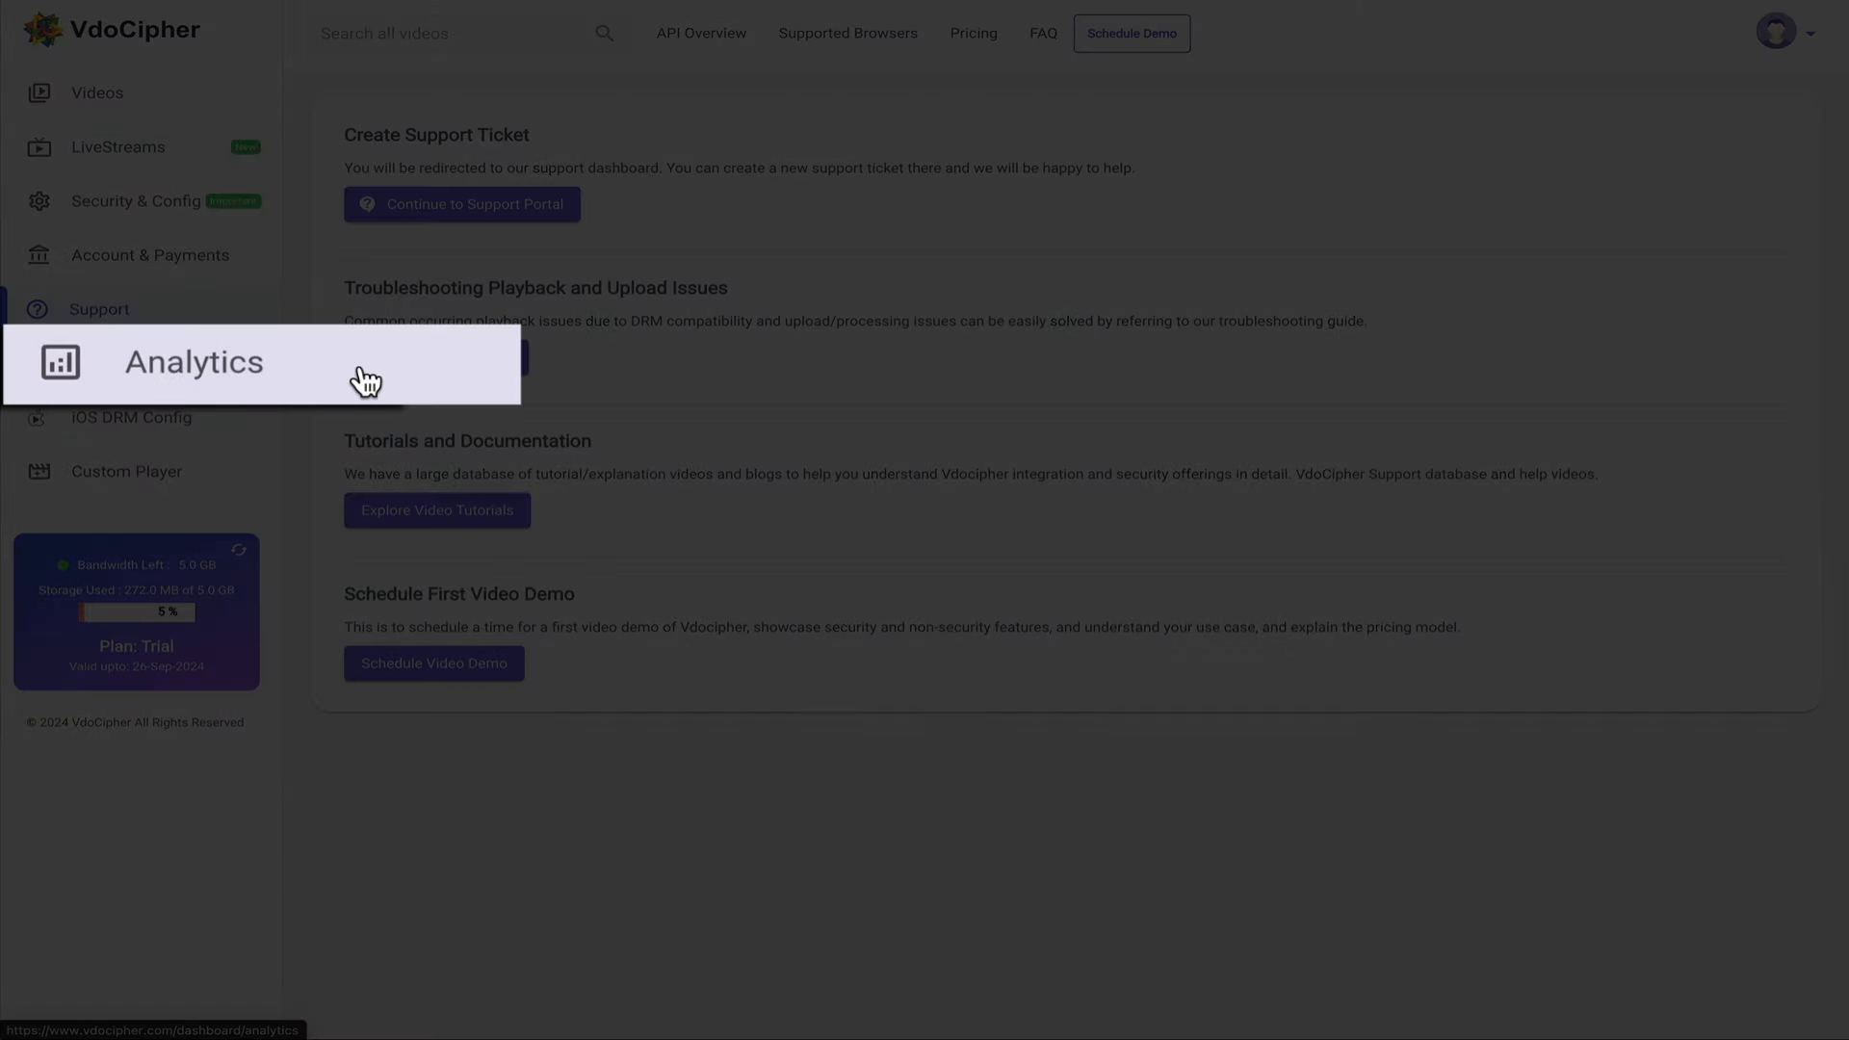
left_click(364, 380)
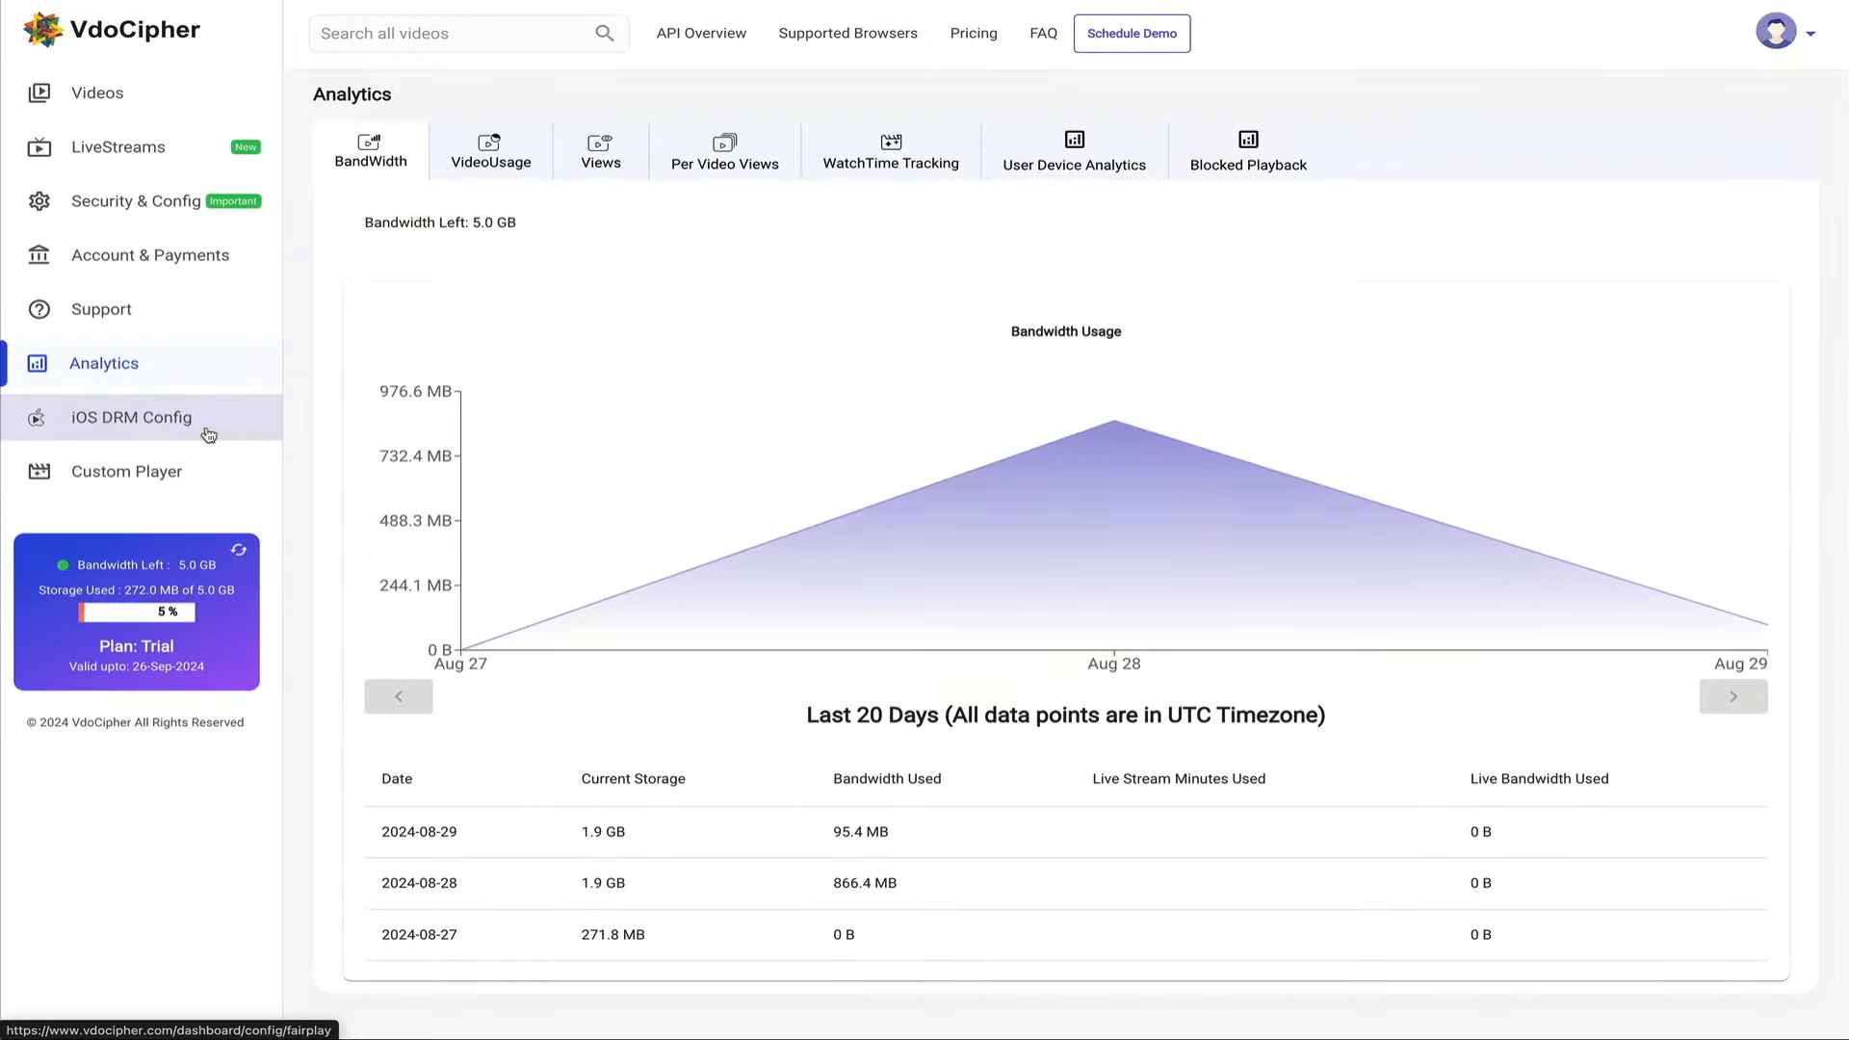
left_click(208, 431)
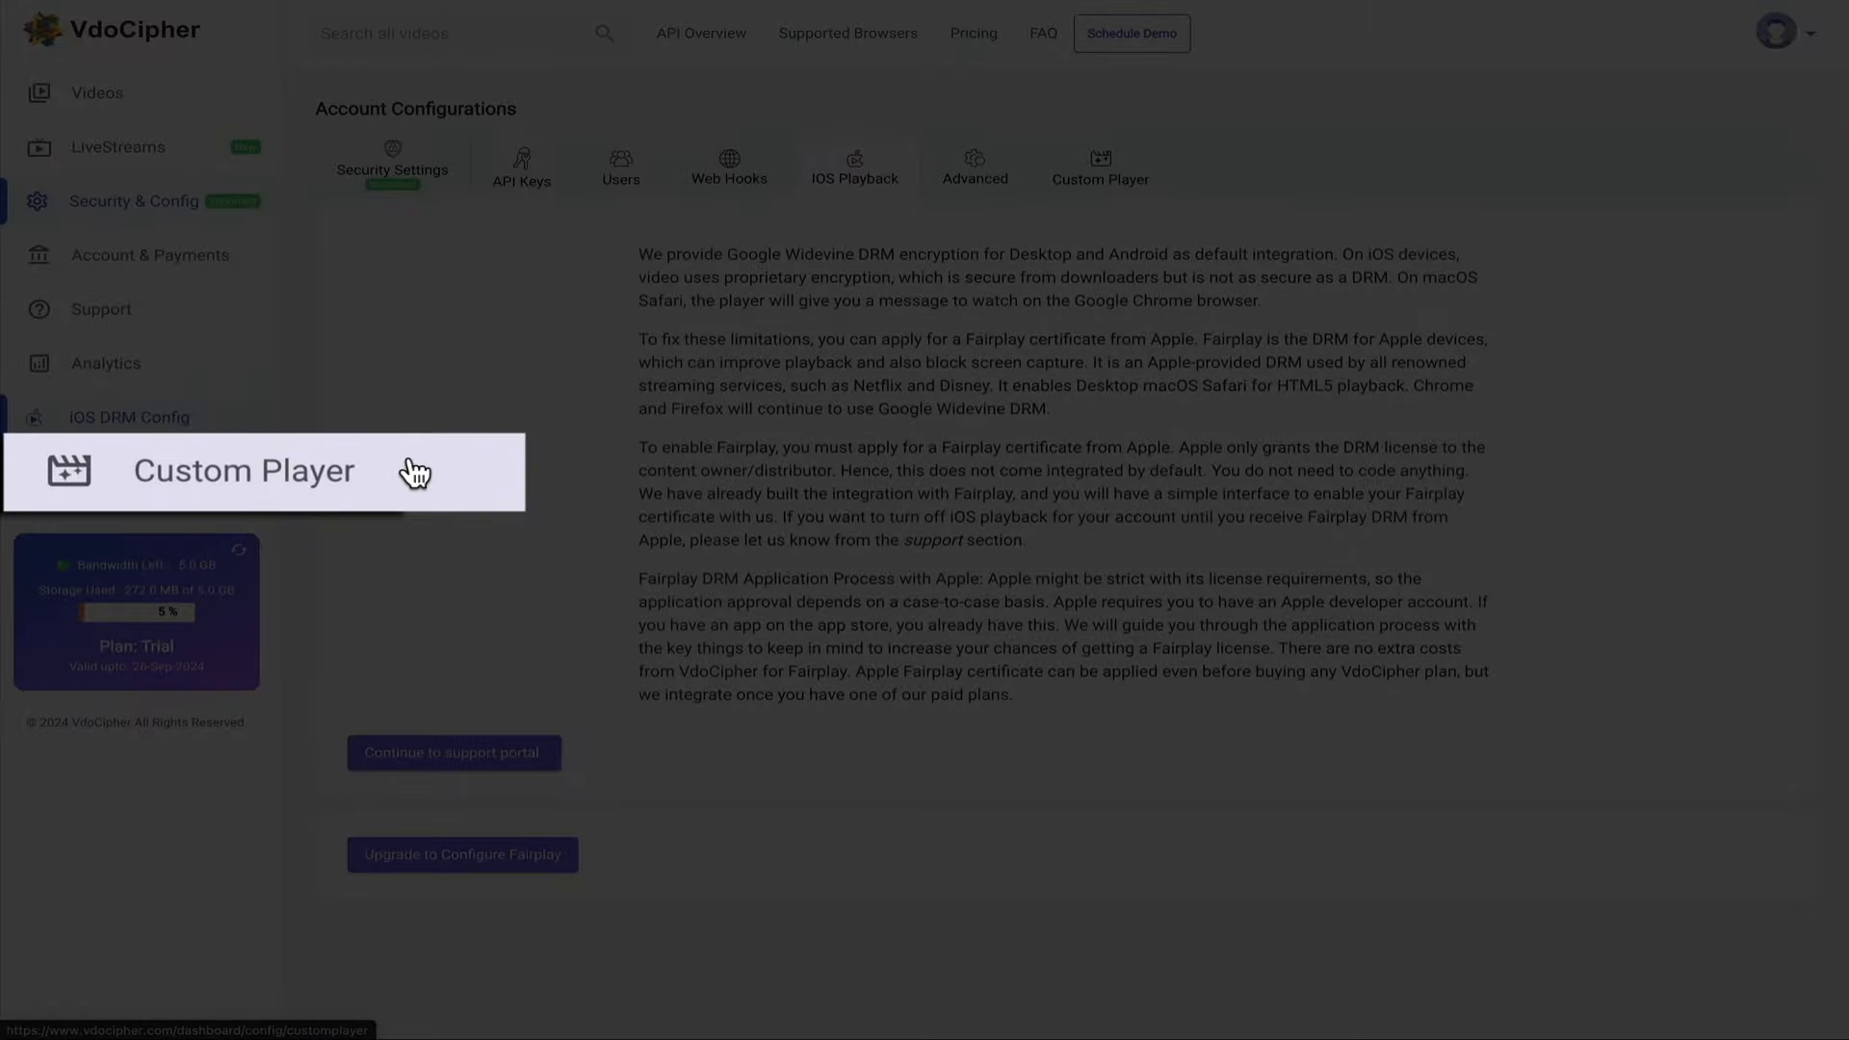
left_click(212, 472)
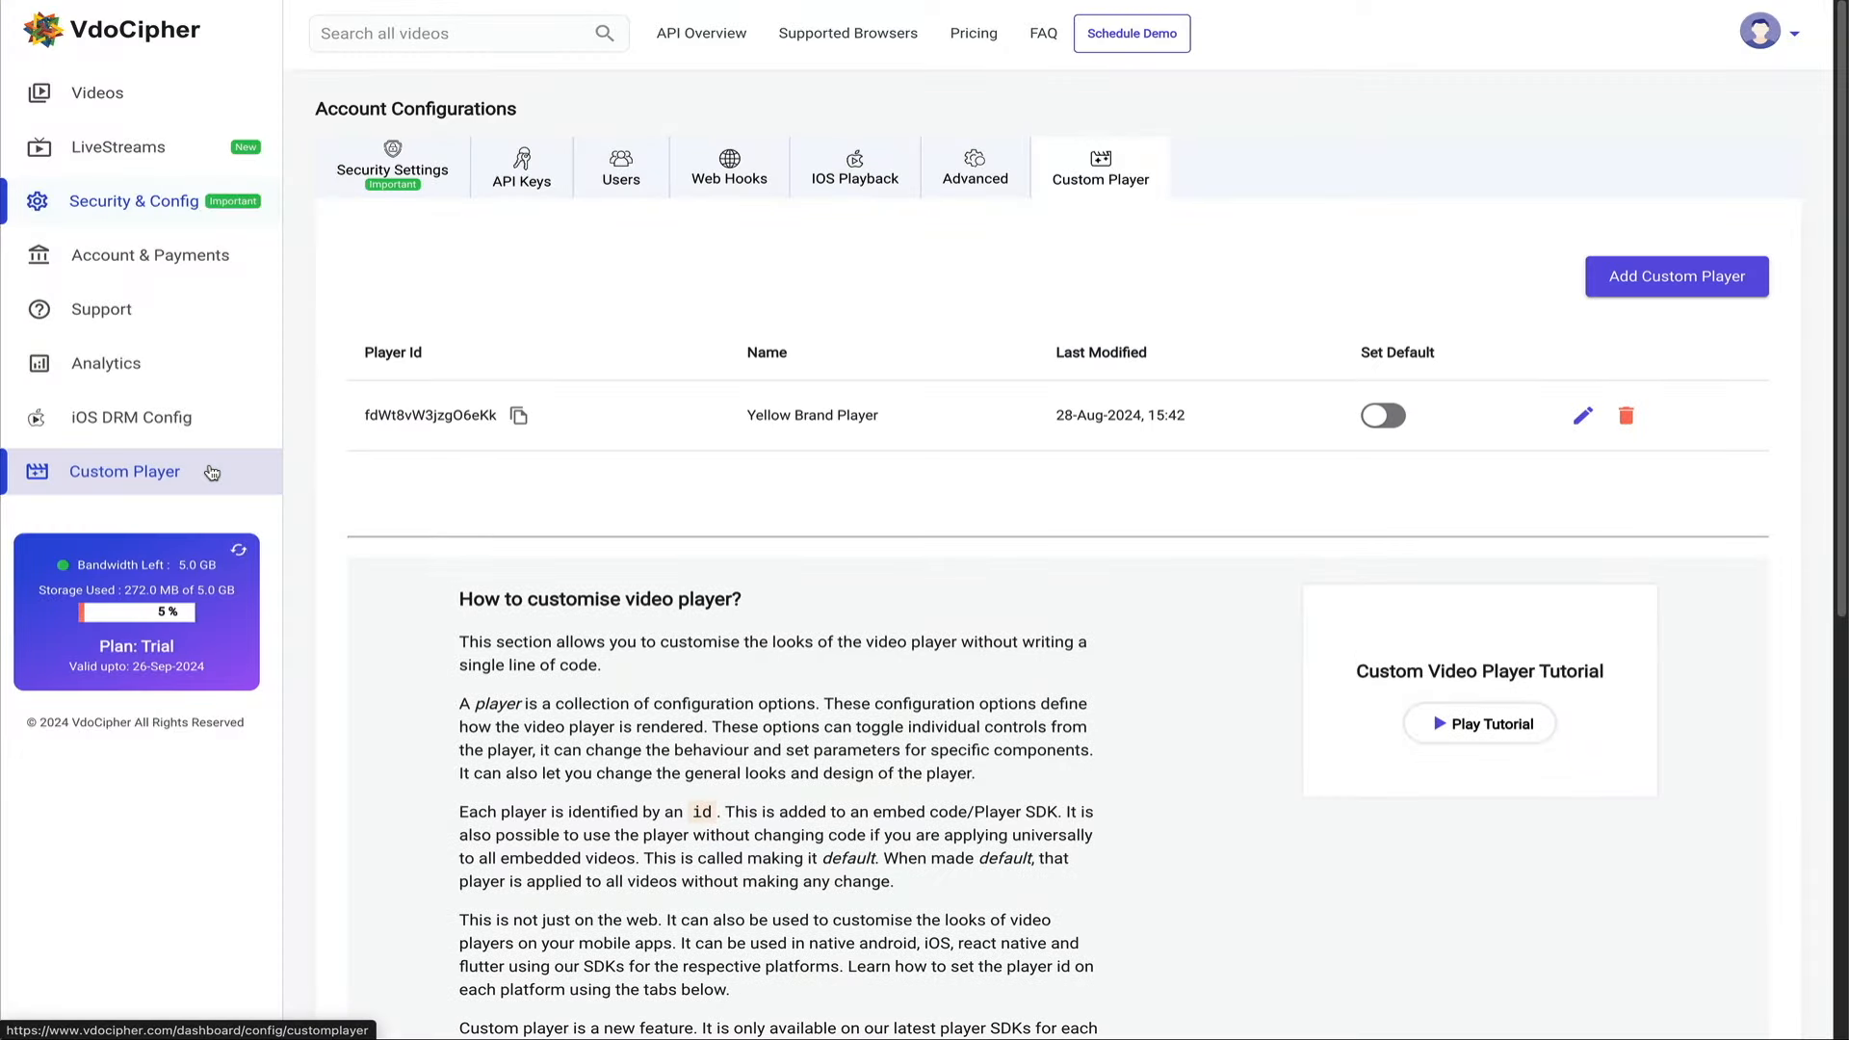
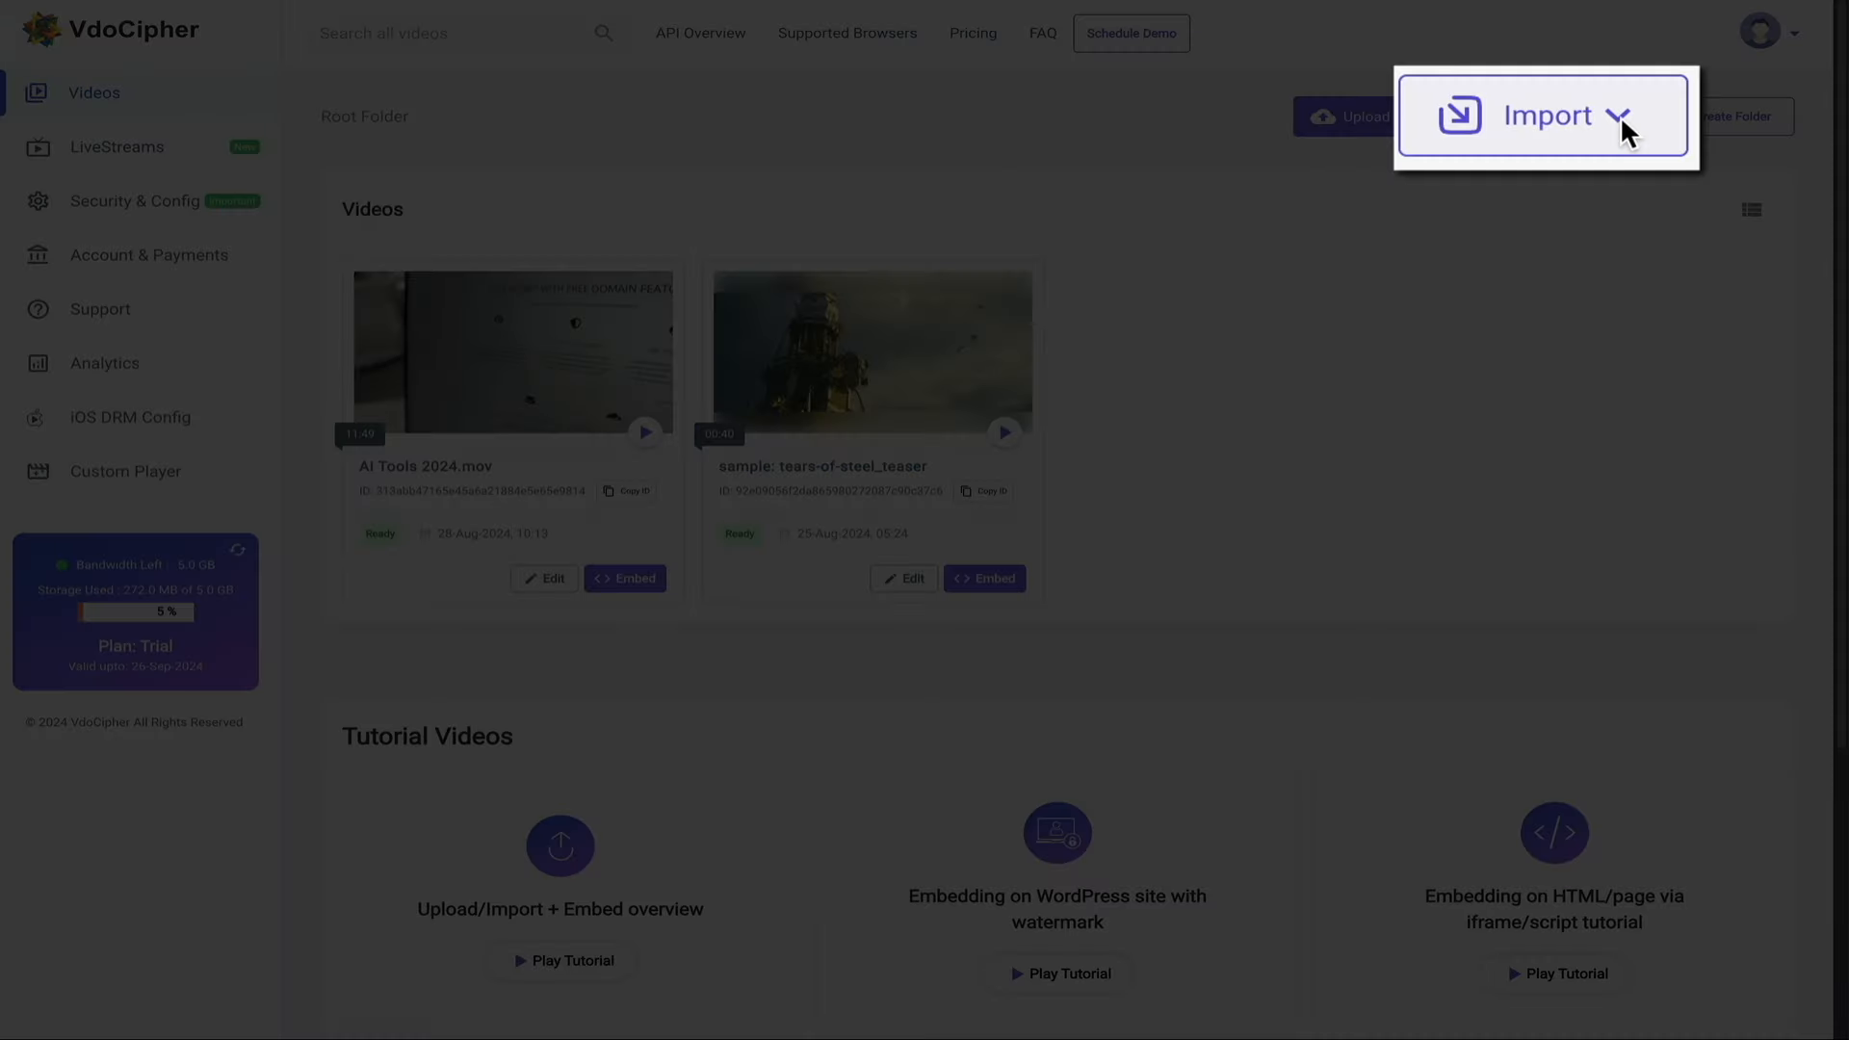
left_click(1584, 119)
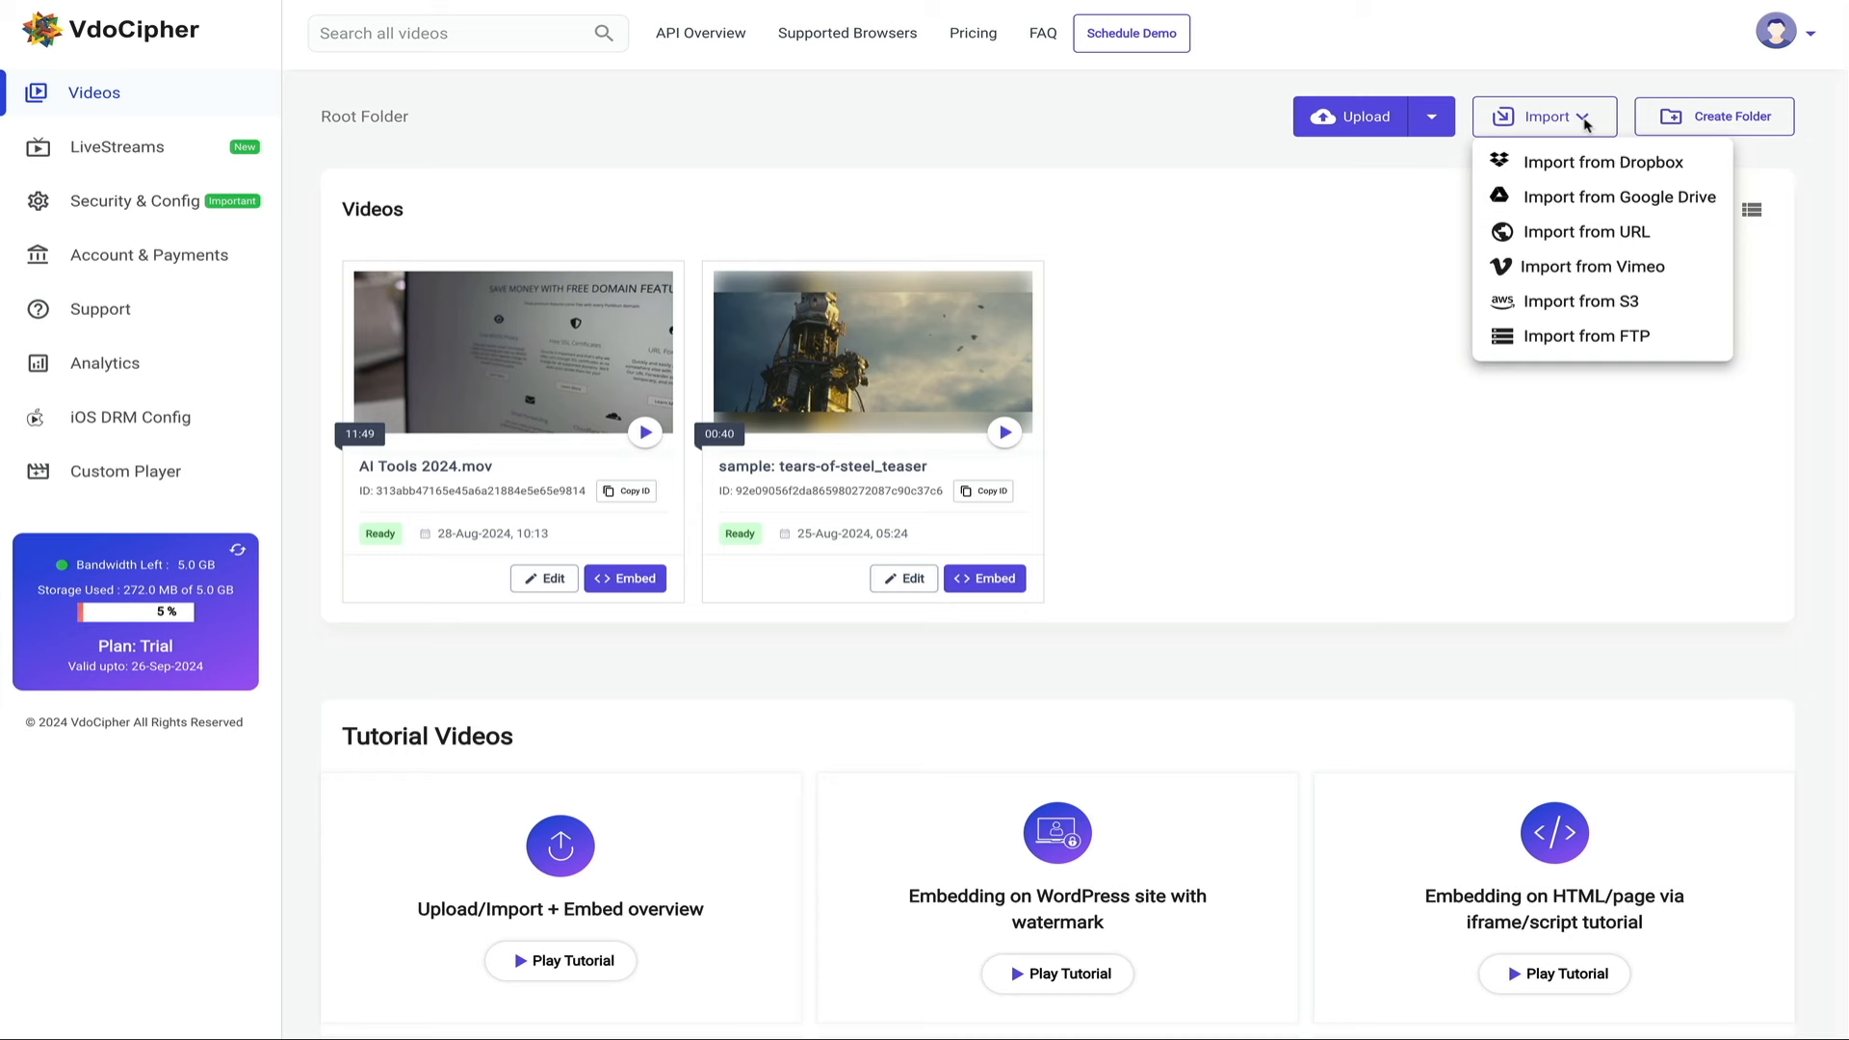
left_click(1387, 390)
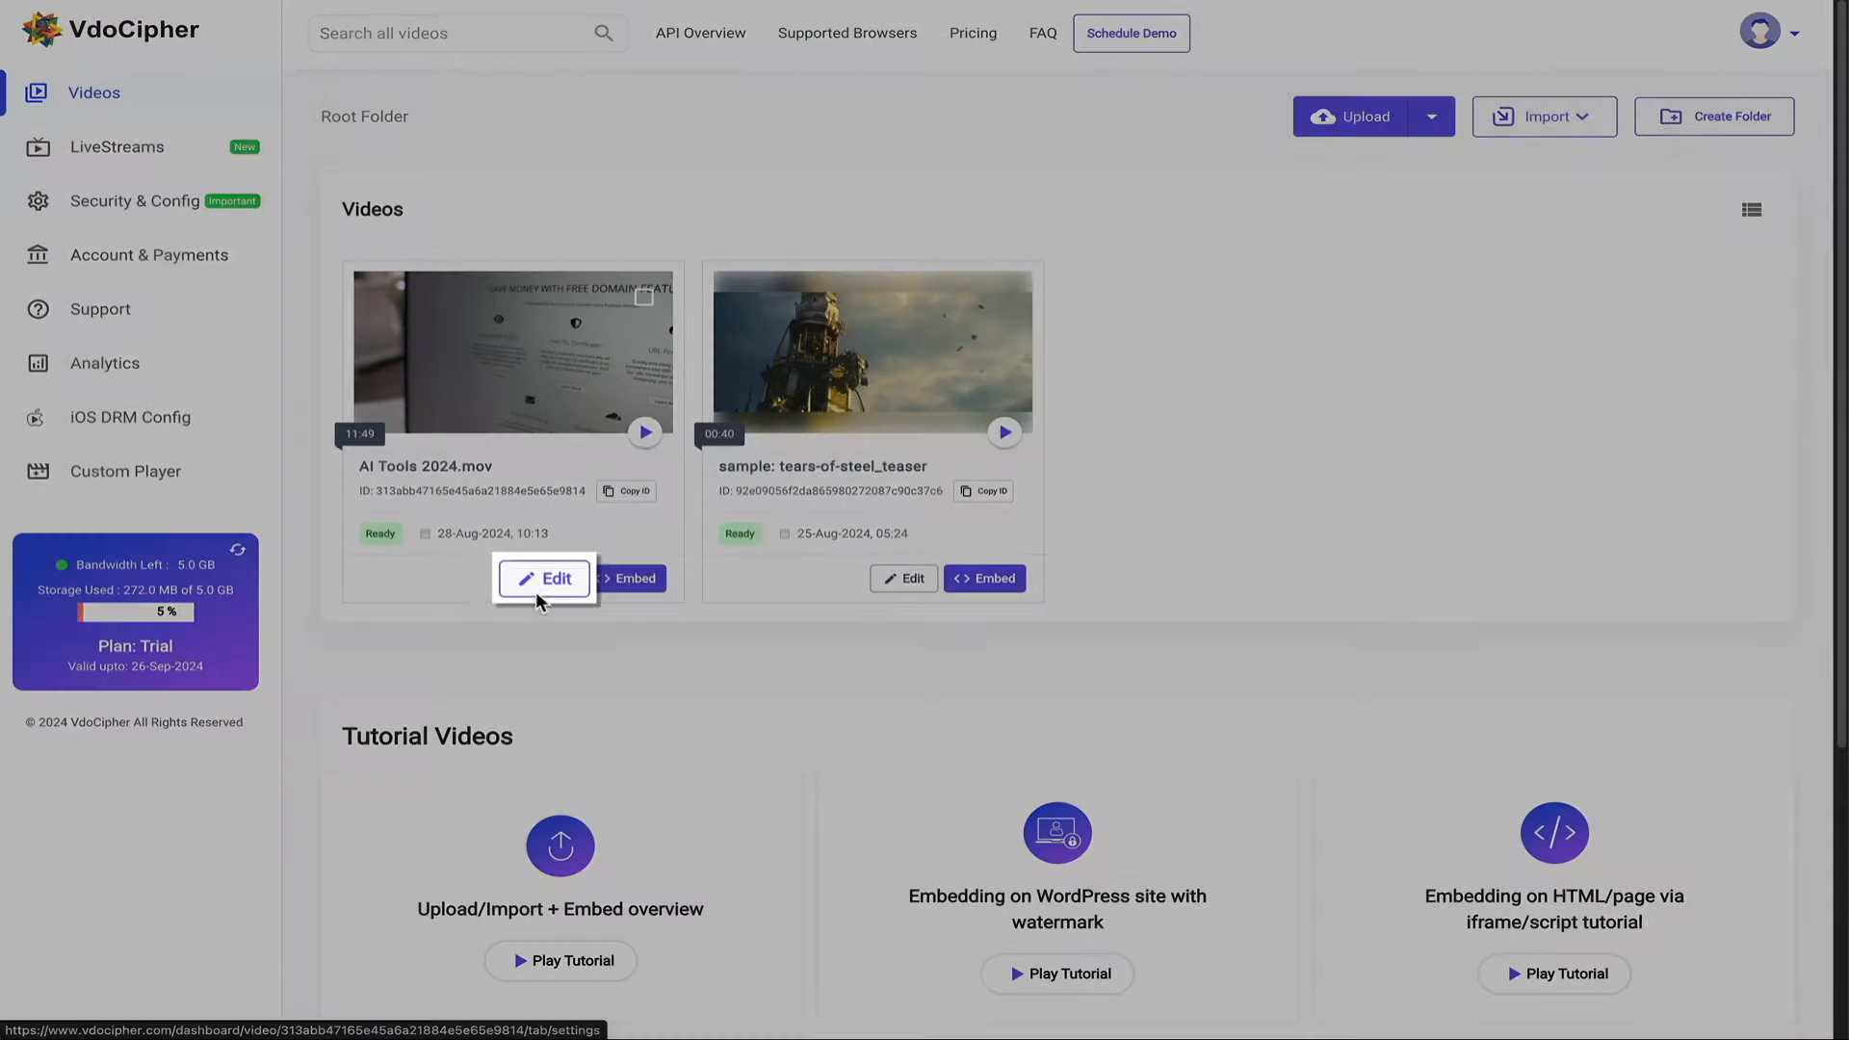
Rename the video AI Tools 2024.mov as "AI Tools for Bloggers in 2024" in its settings.
left_click(536, 590)
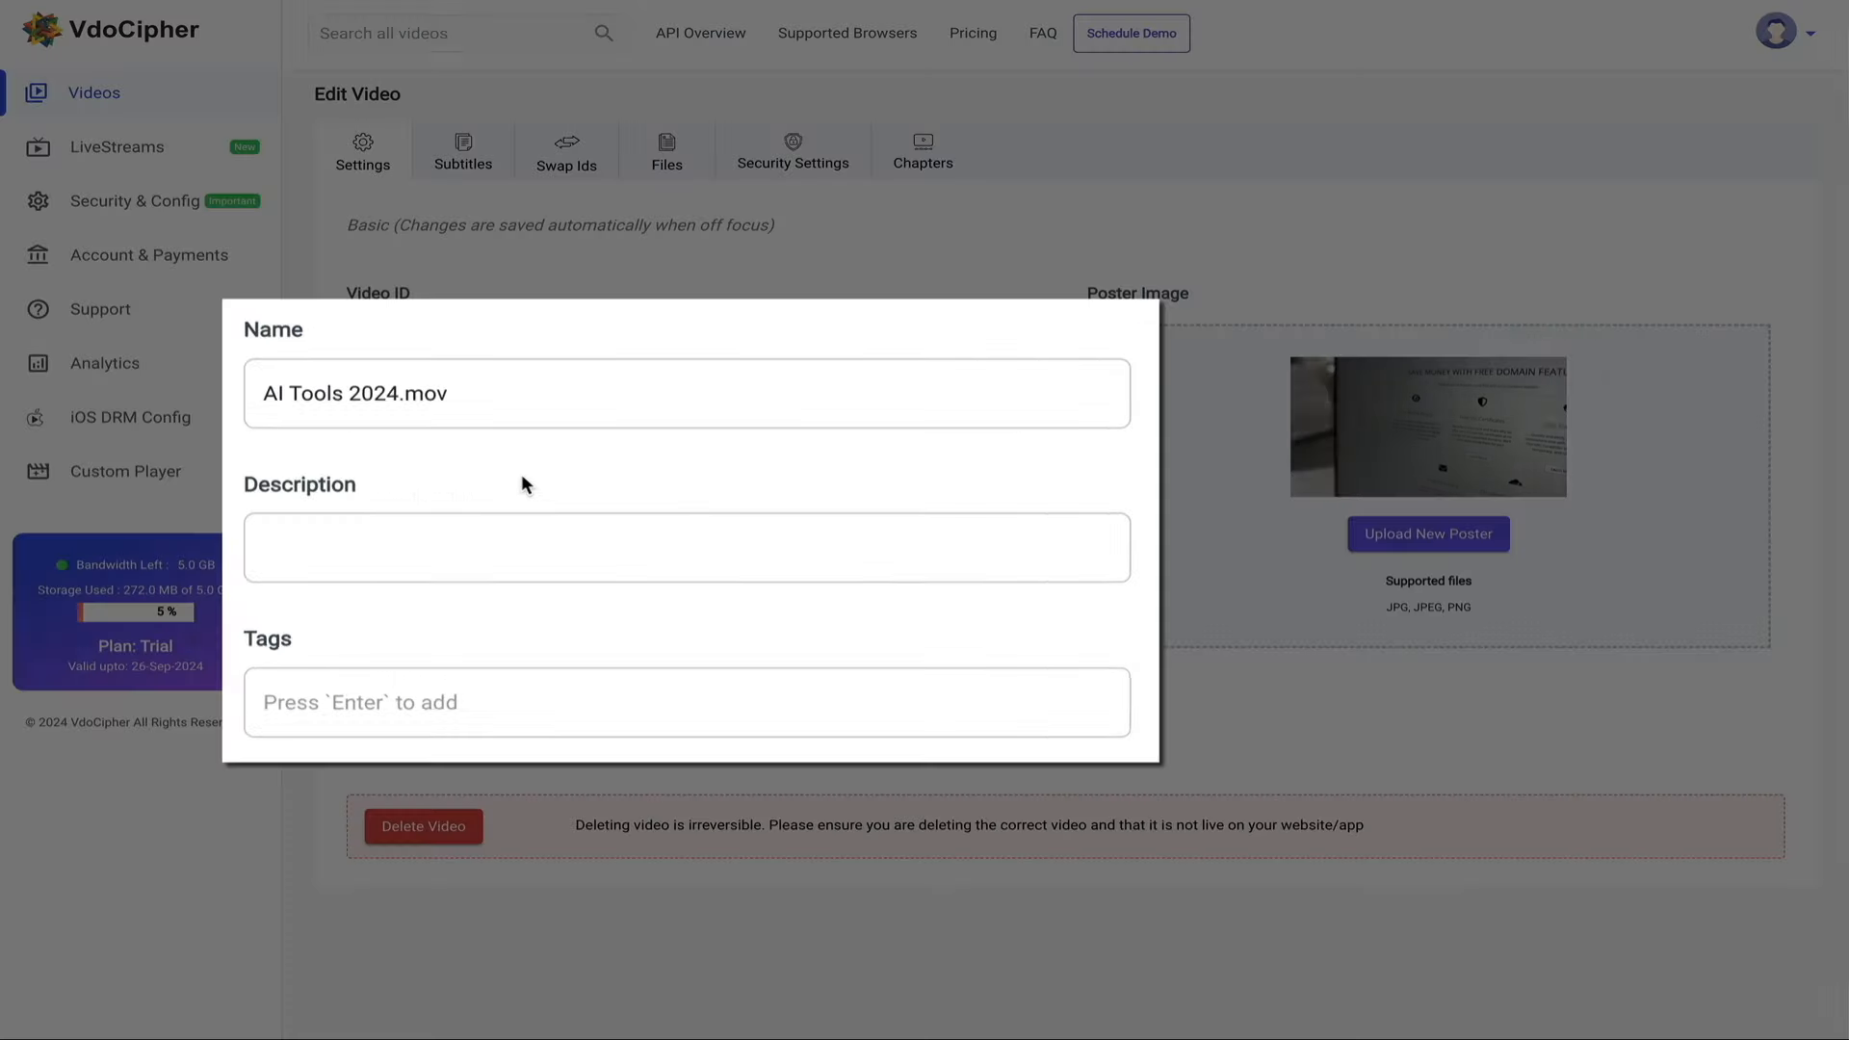
left_click(590, 429)
left_click_drag(590, 428, 358, 425)
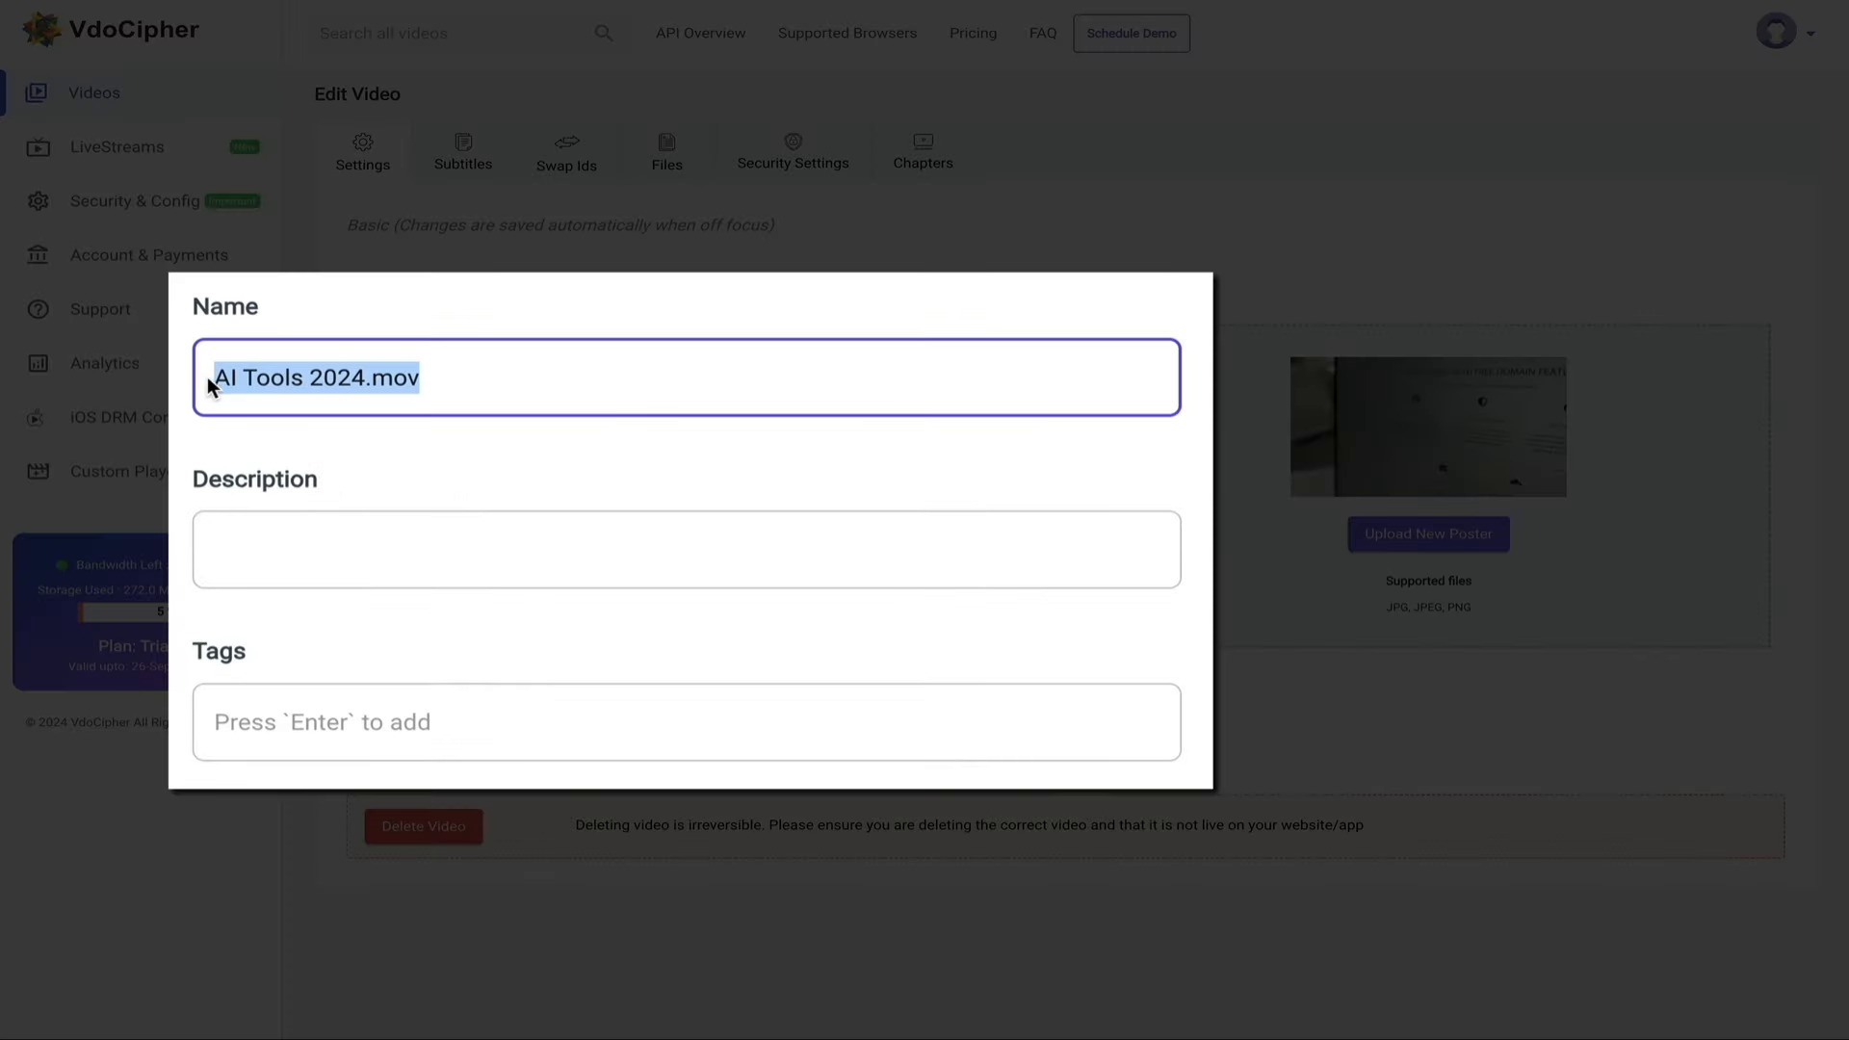
type("AI Tools ")
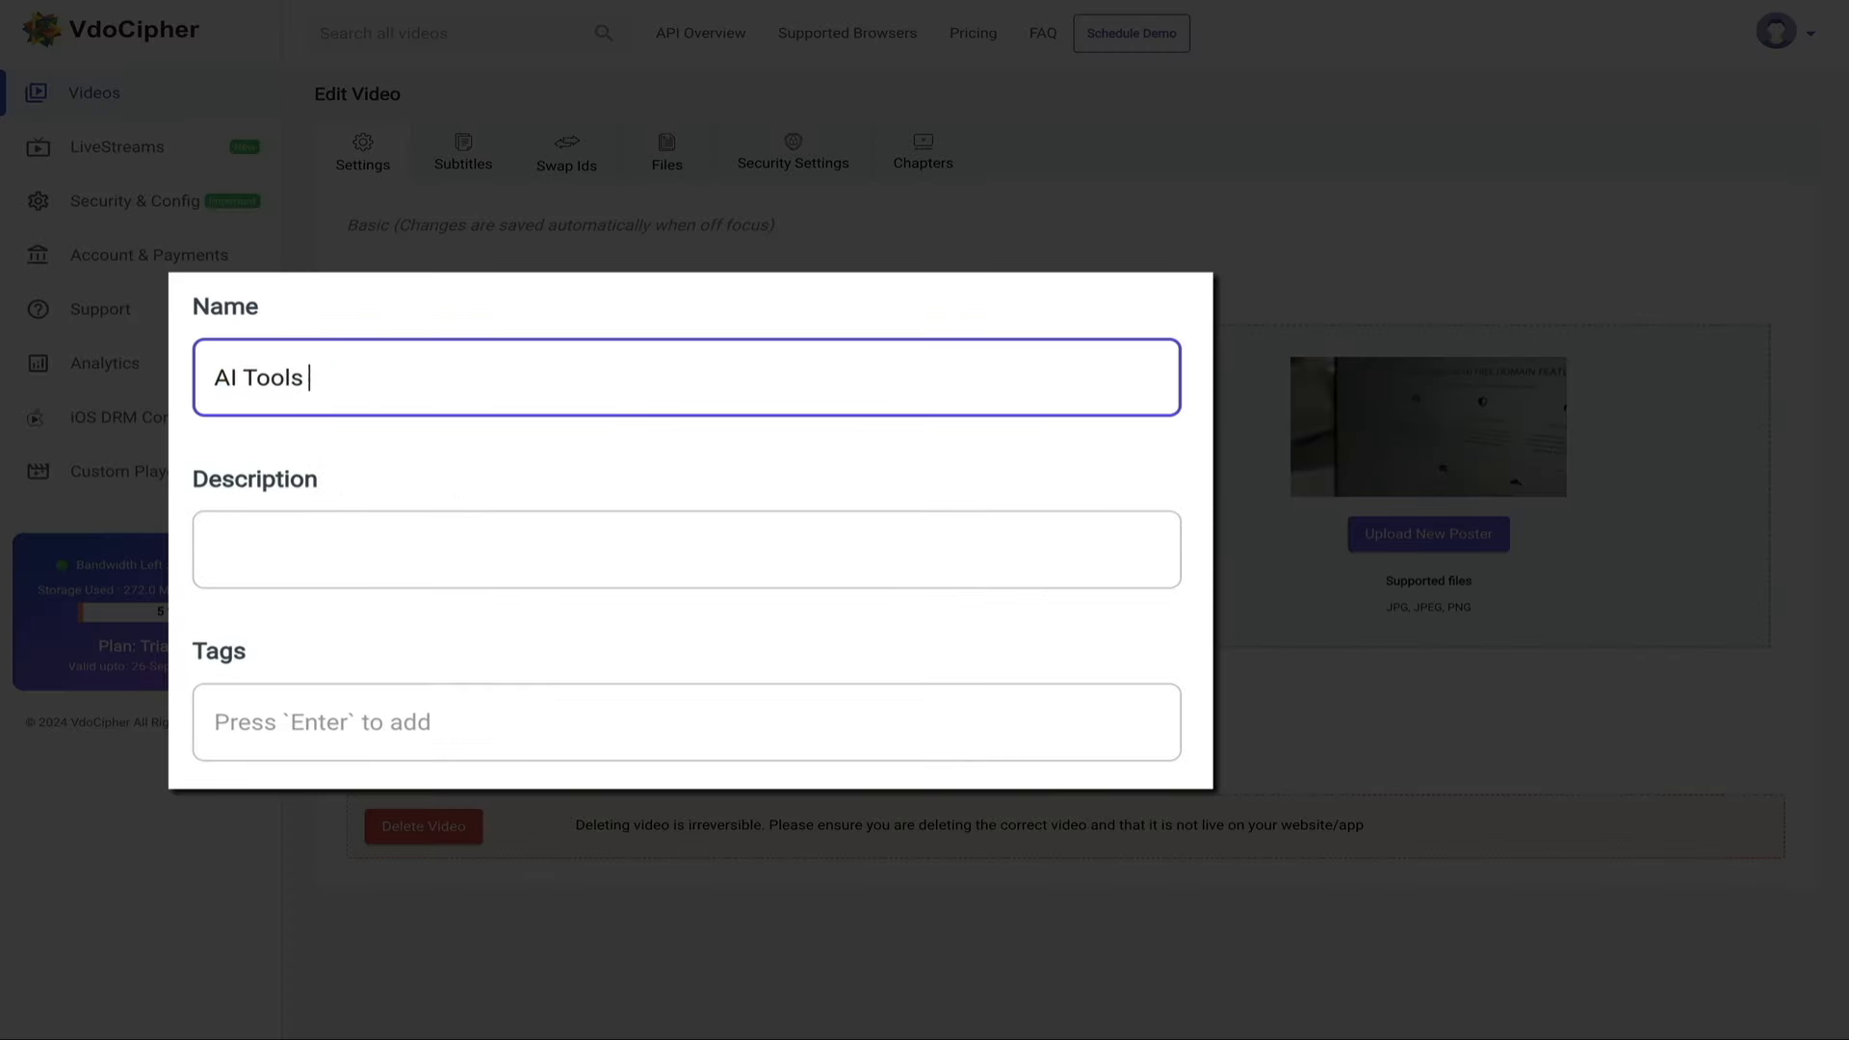
type("for Bloggers")
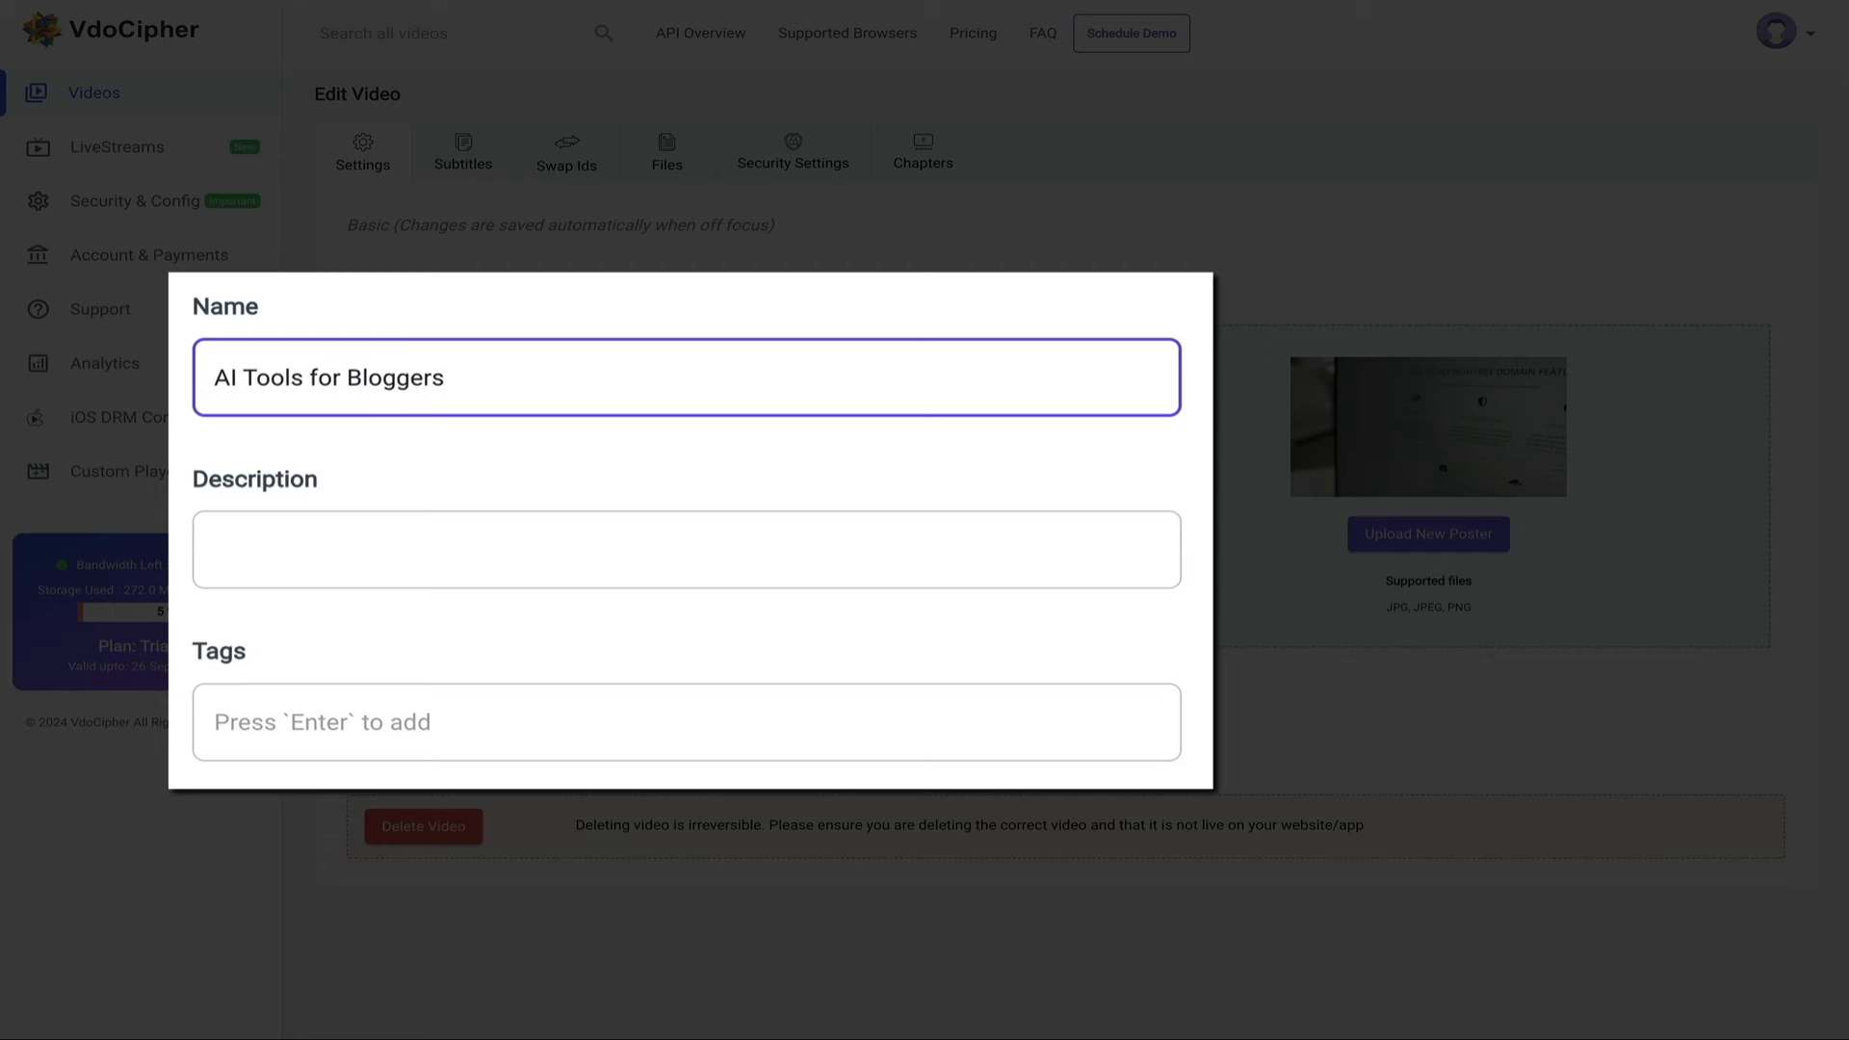
type(" in 2024")
Paste the copied text about blogging tools as the video's description and save it.
left_click(385, 556)
key("ctrl+v")
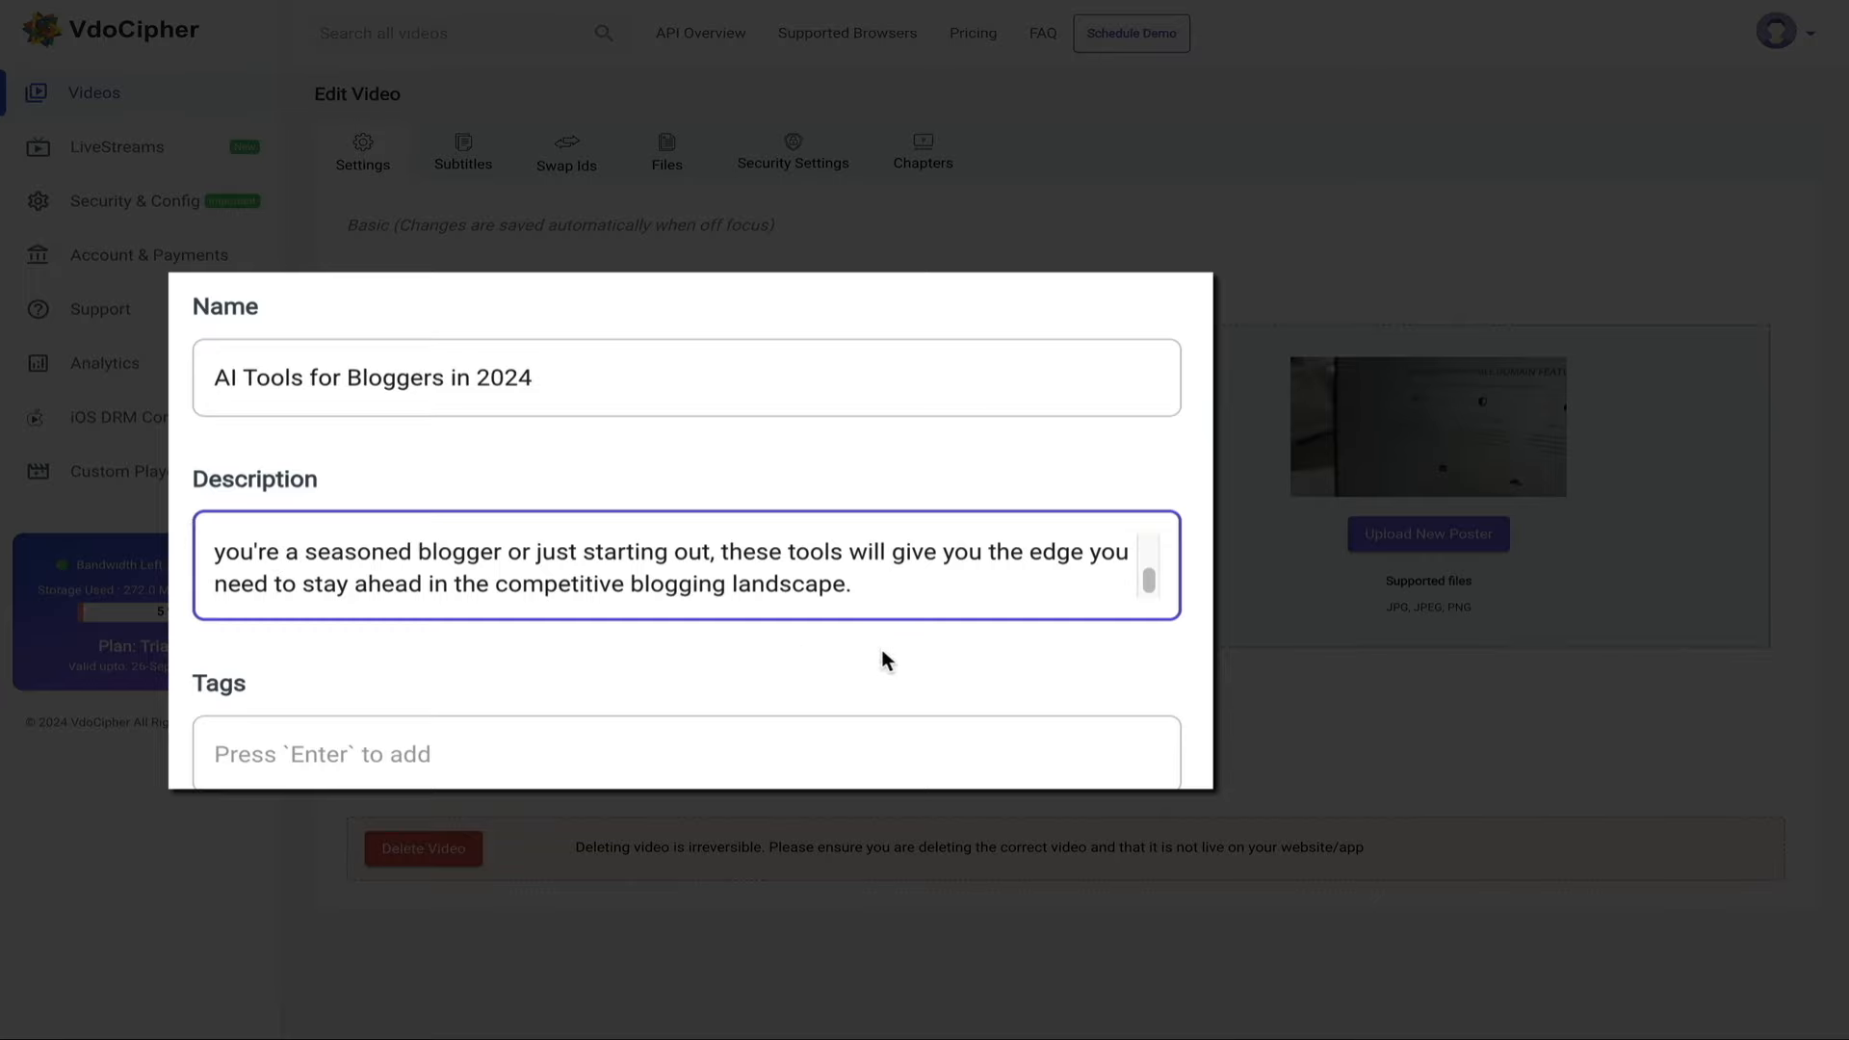
left_click(909, 655)
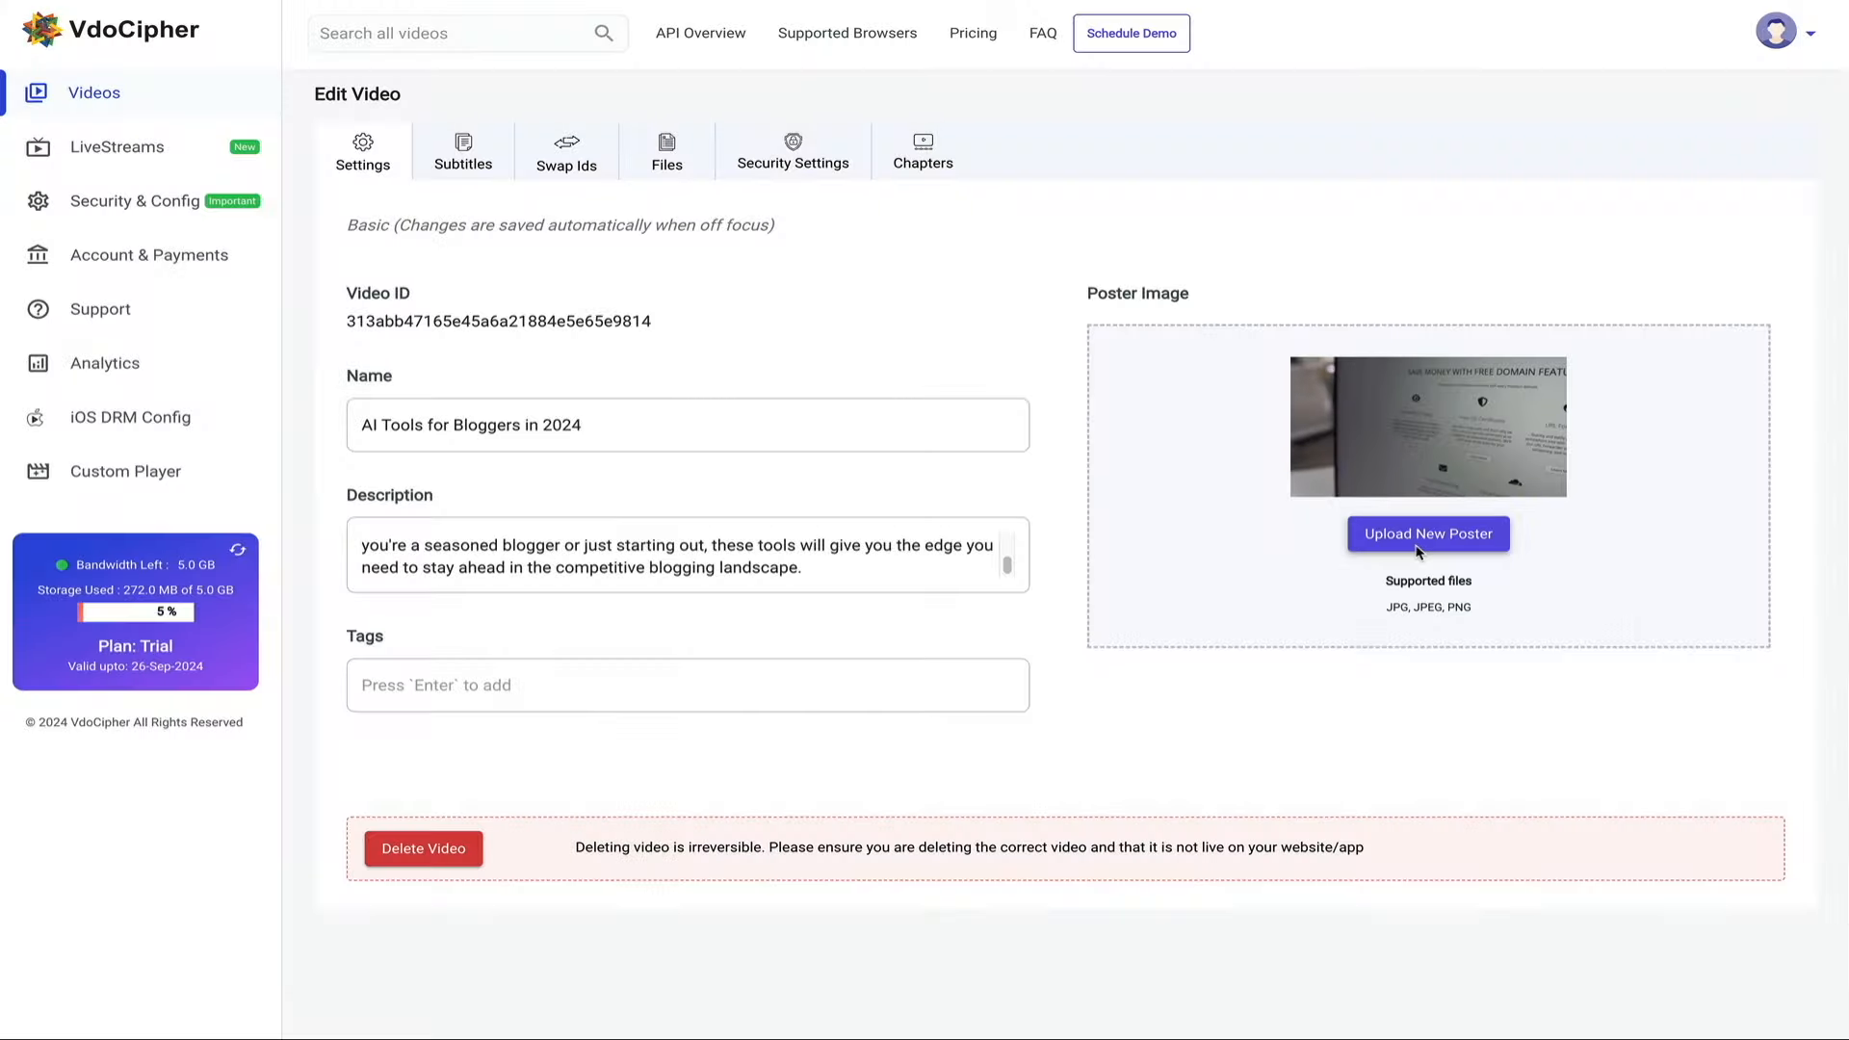
Upload "ai blogging tools youtube thumbnail 1.png" from the Downloads folder as the video's new poster image.
left_click(1416, 545)
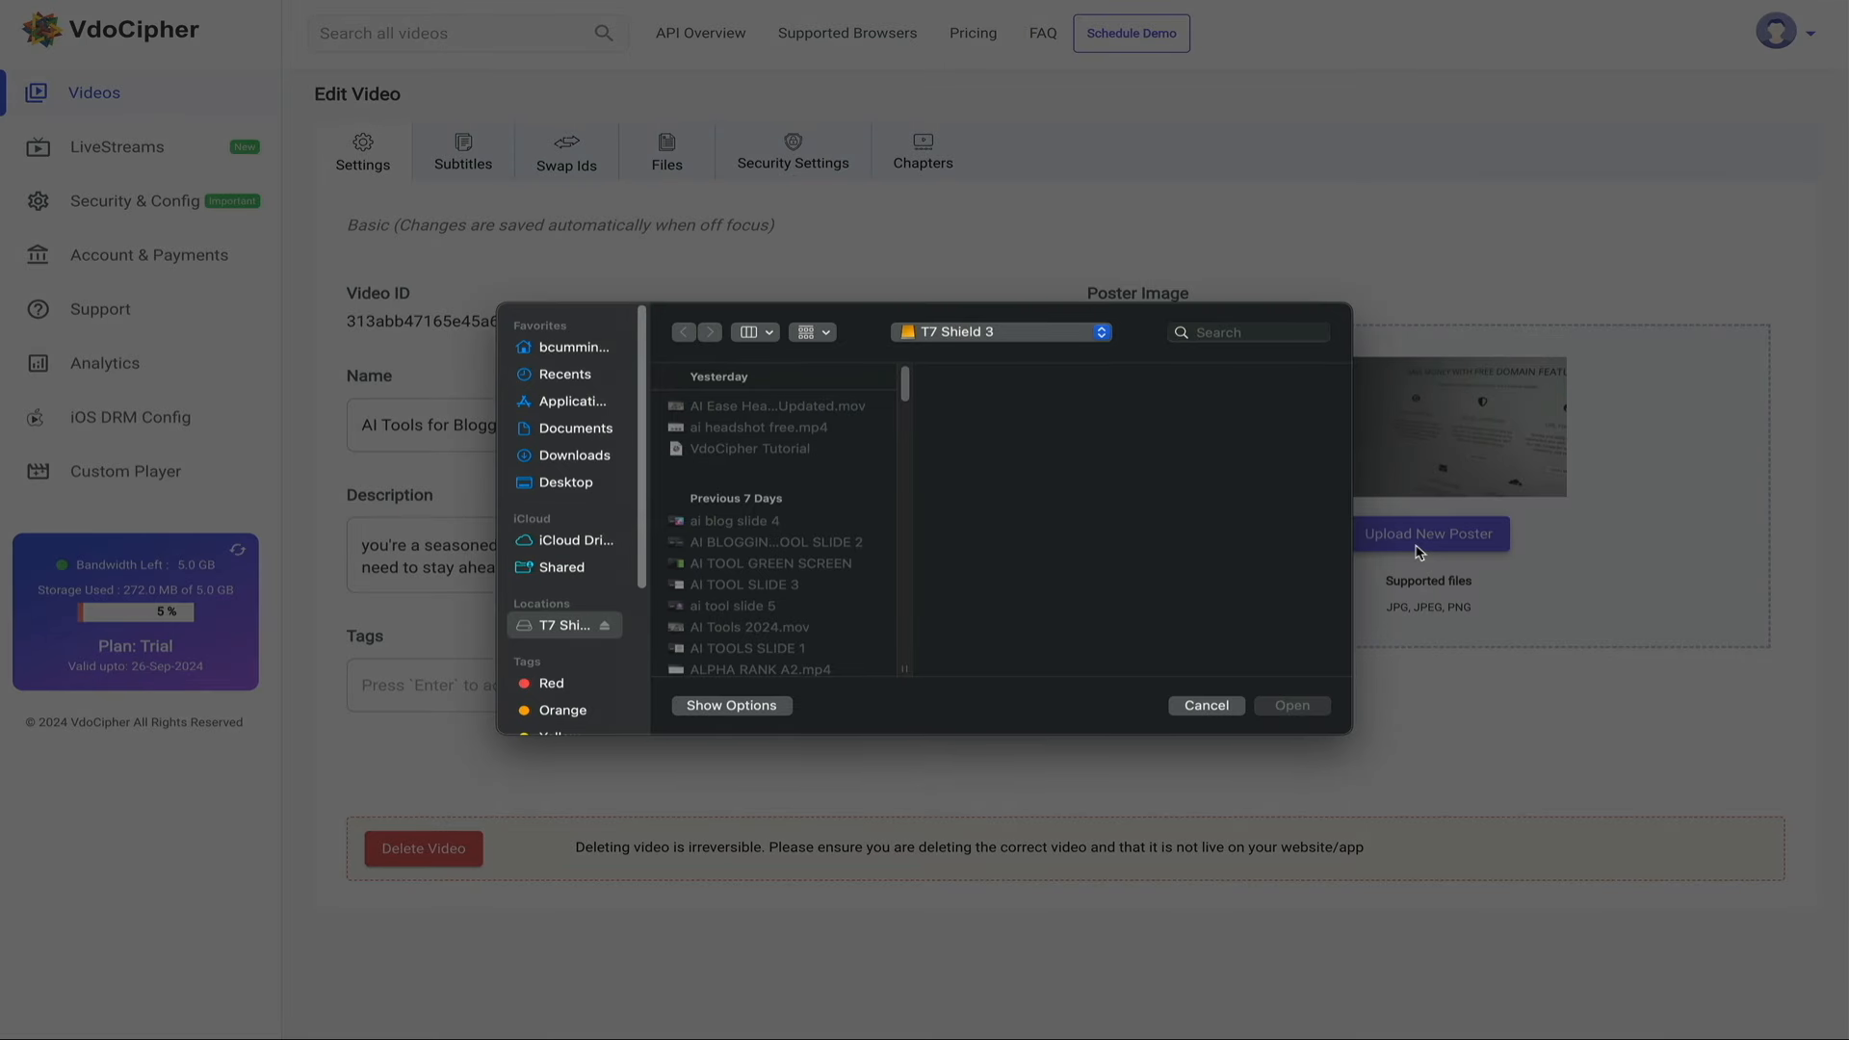
left_click(574, 455)
left_click(767, 408)
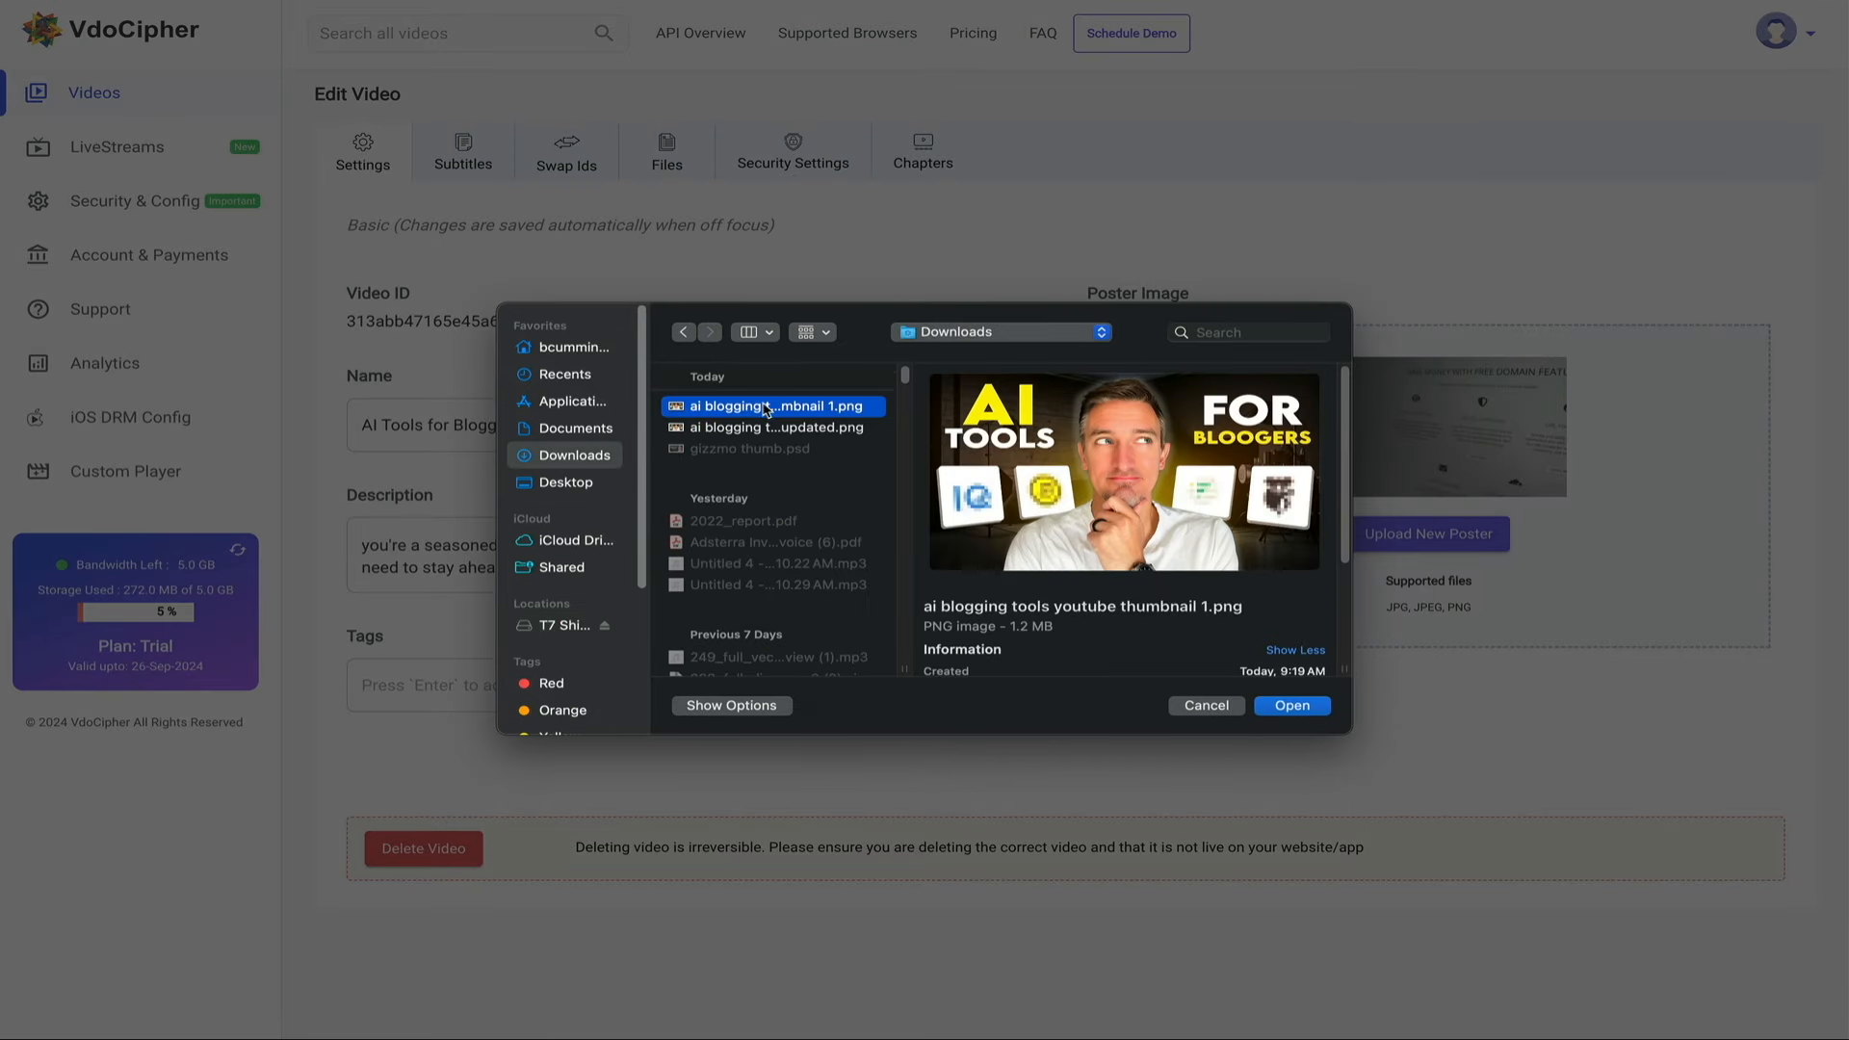
left_click(1292, 707)
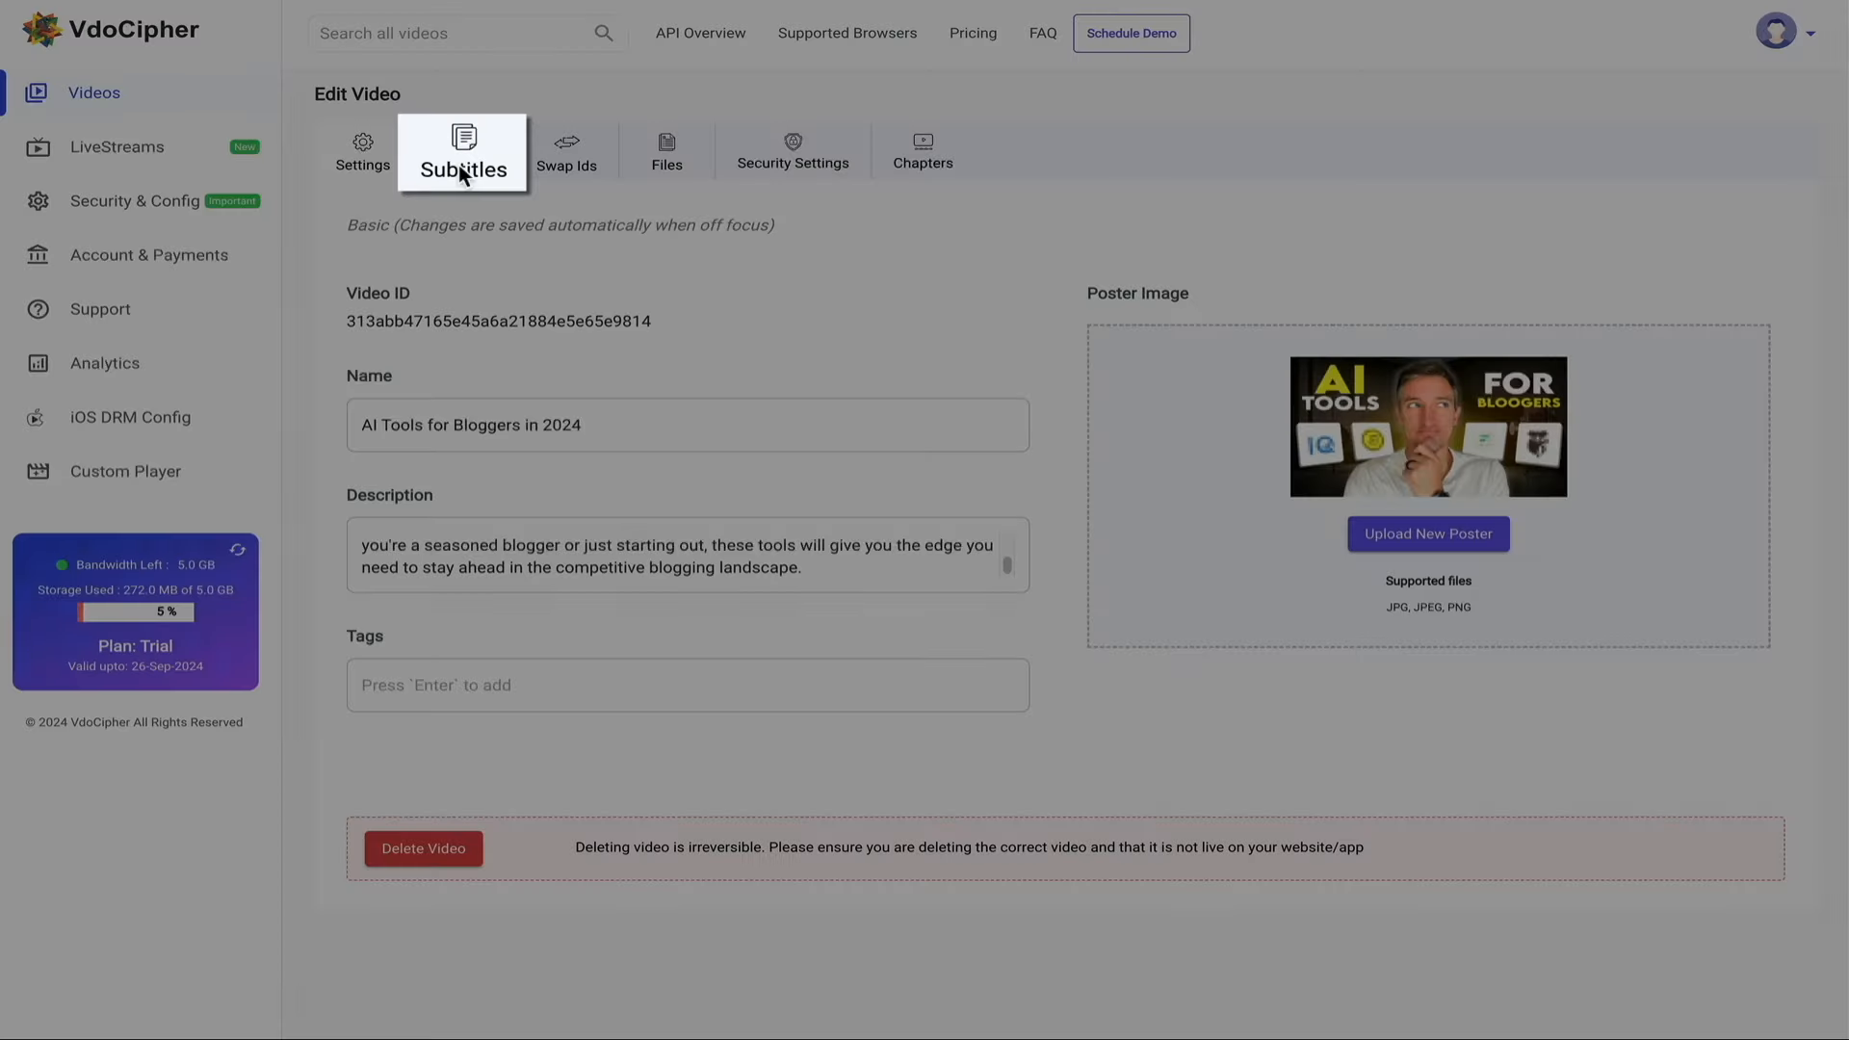
Review the video's subtitles, ID swapping option, associated files and security settings.
left_click(463, 164)
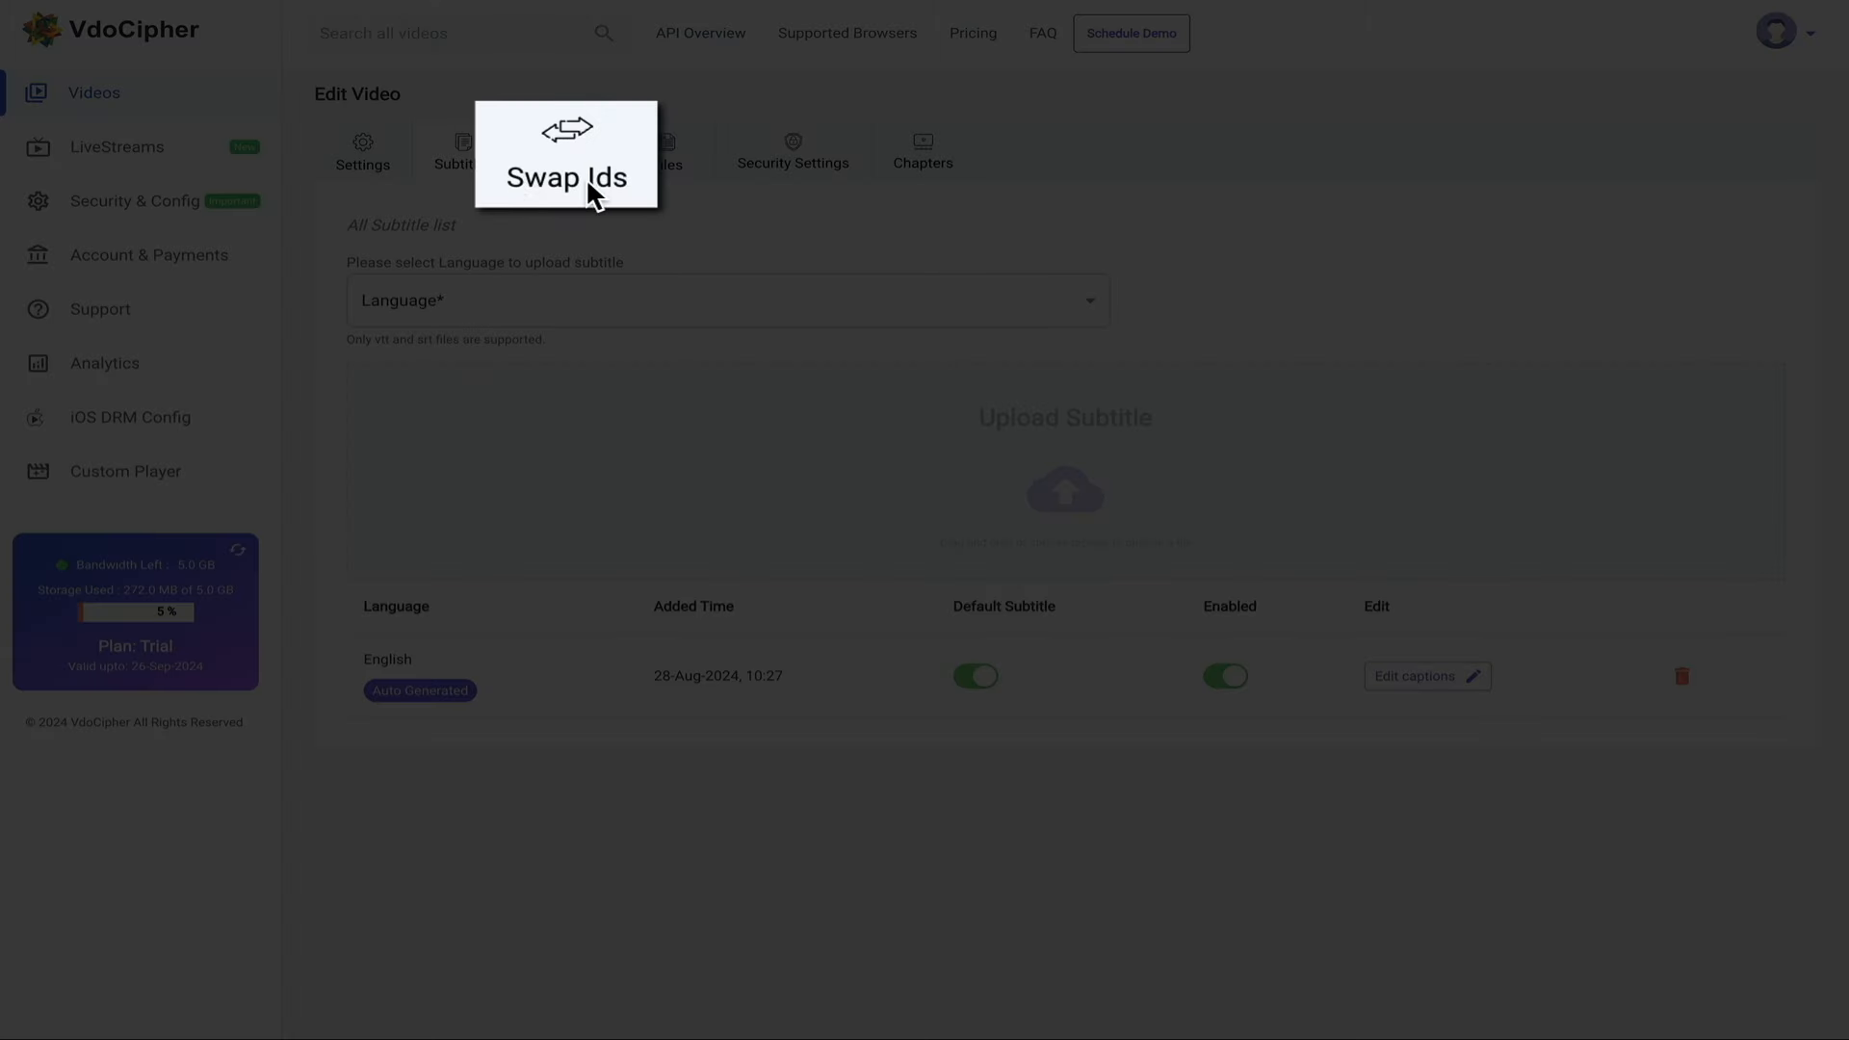
left_click(584, 173)
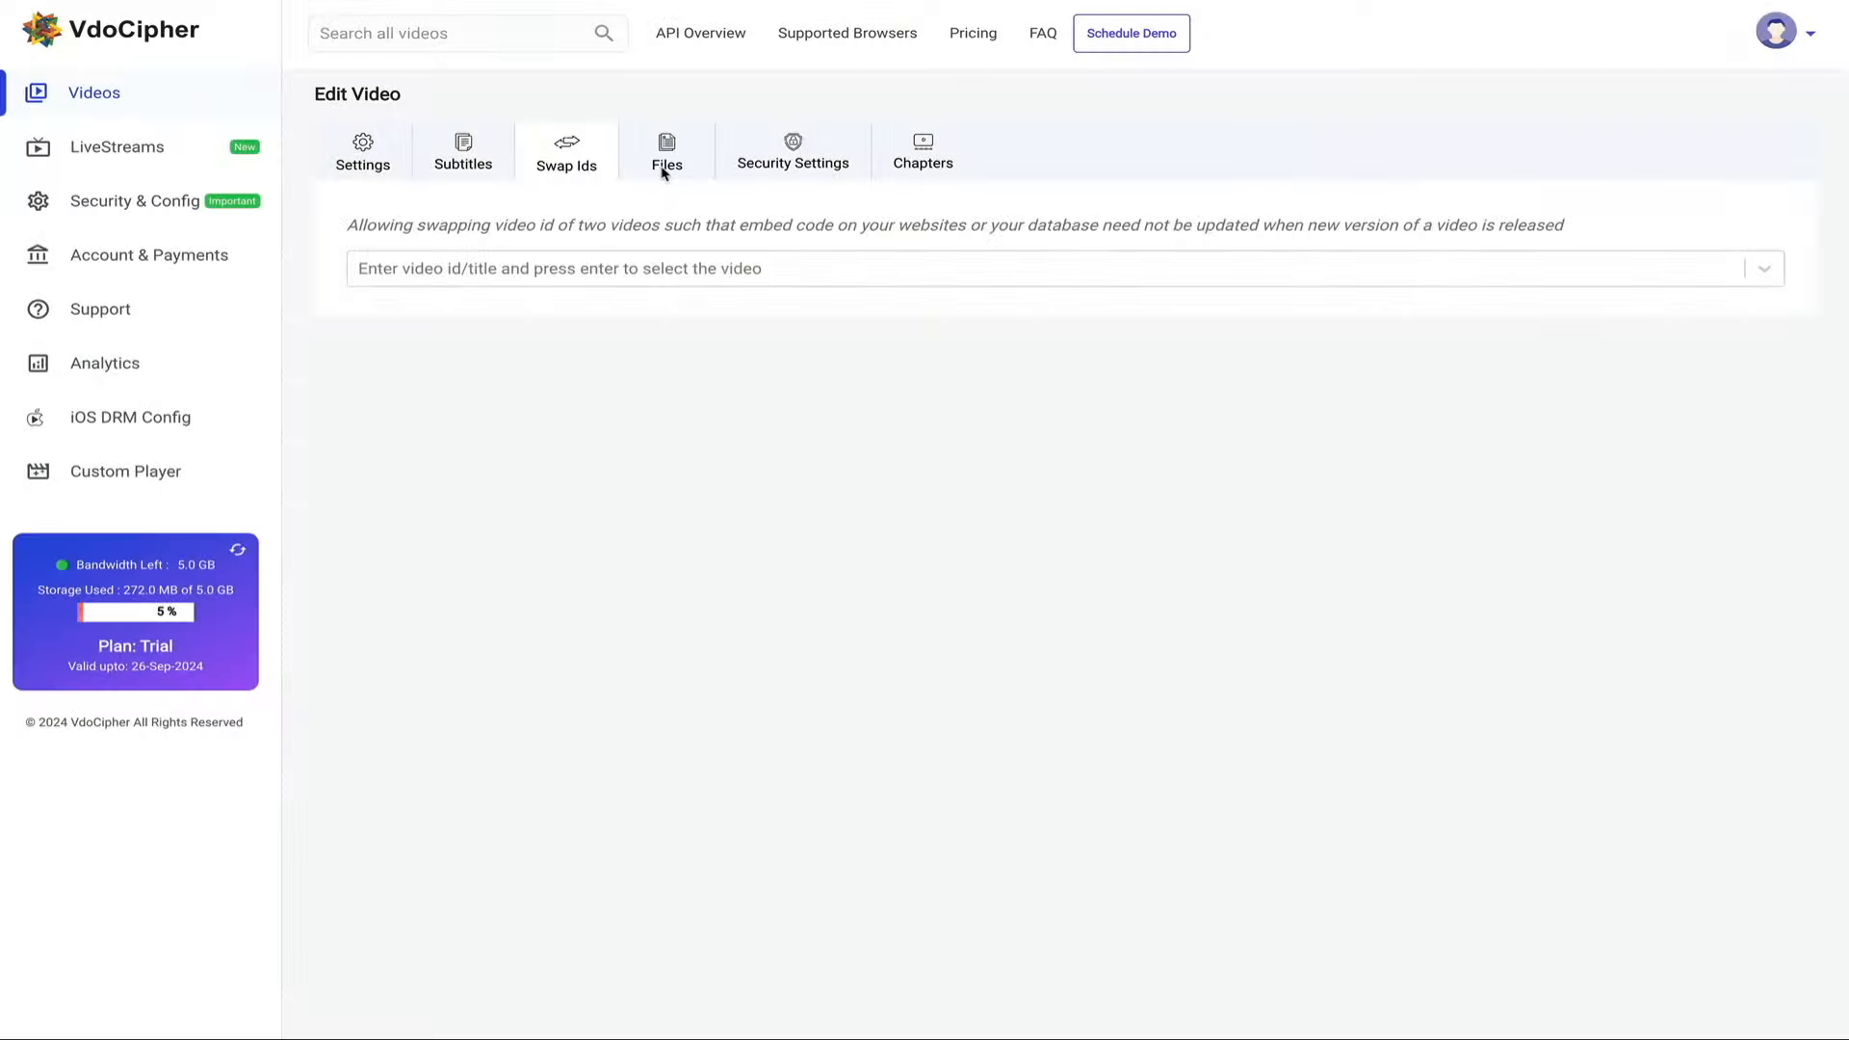
left_click(664, 170)
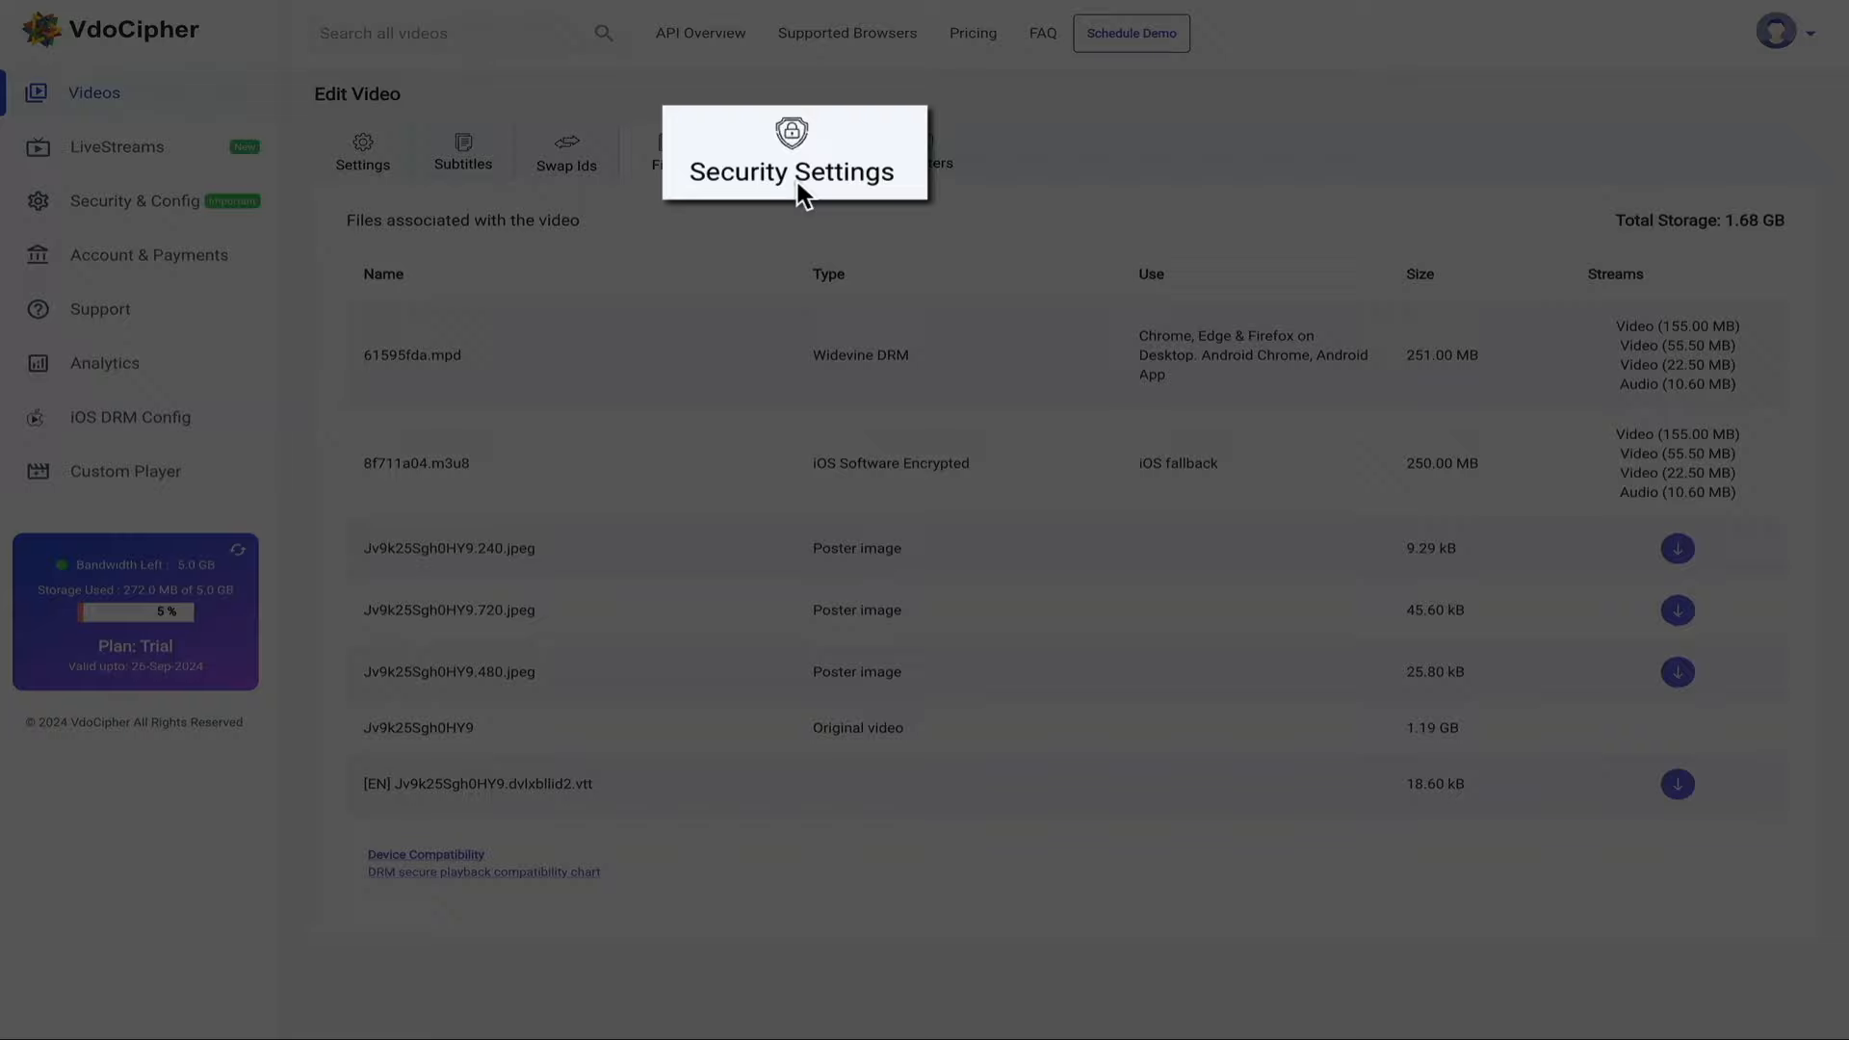
left_click(798, 176)
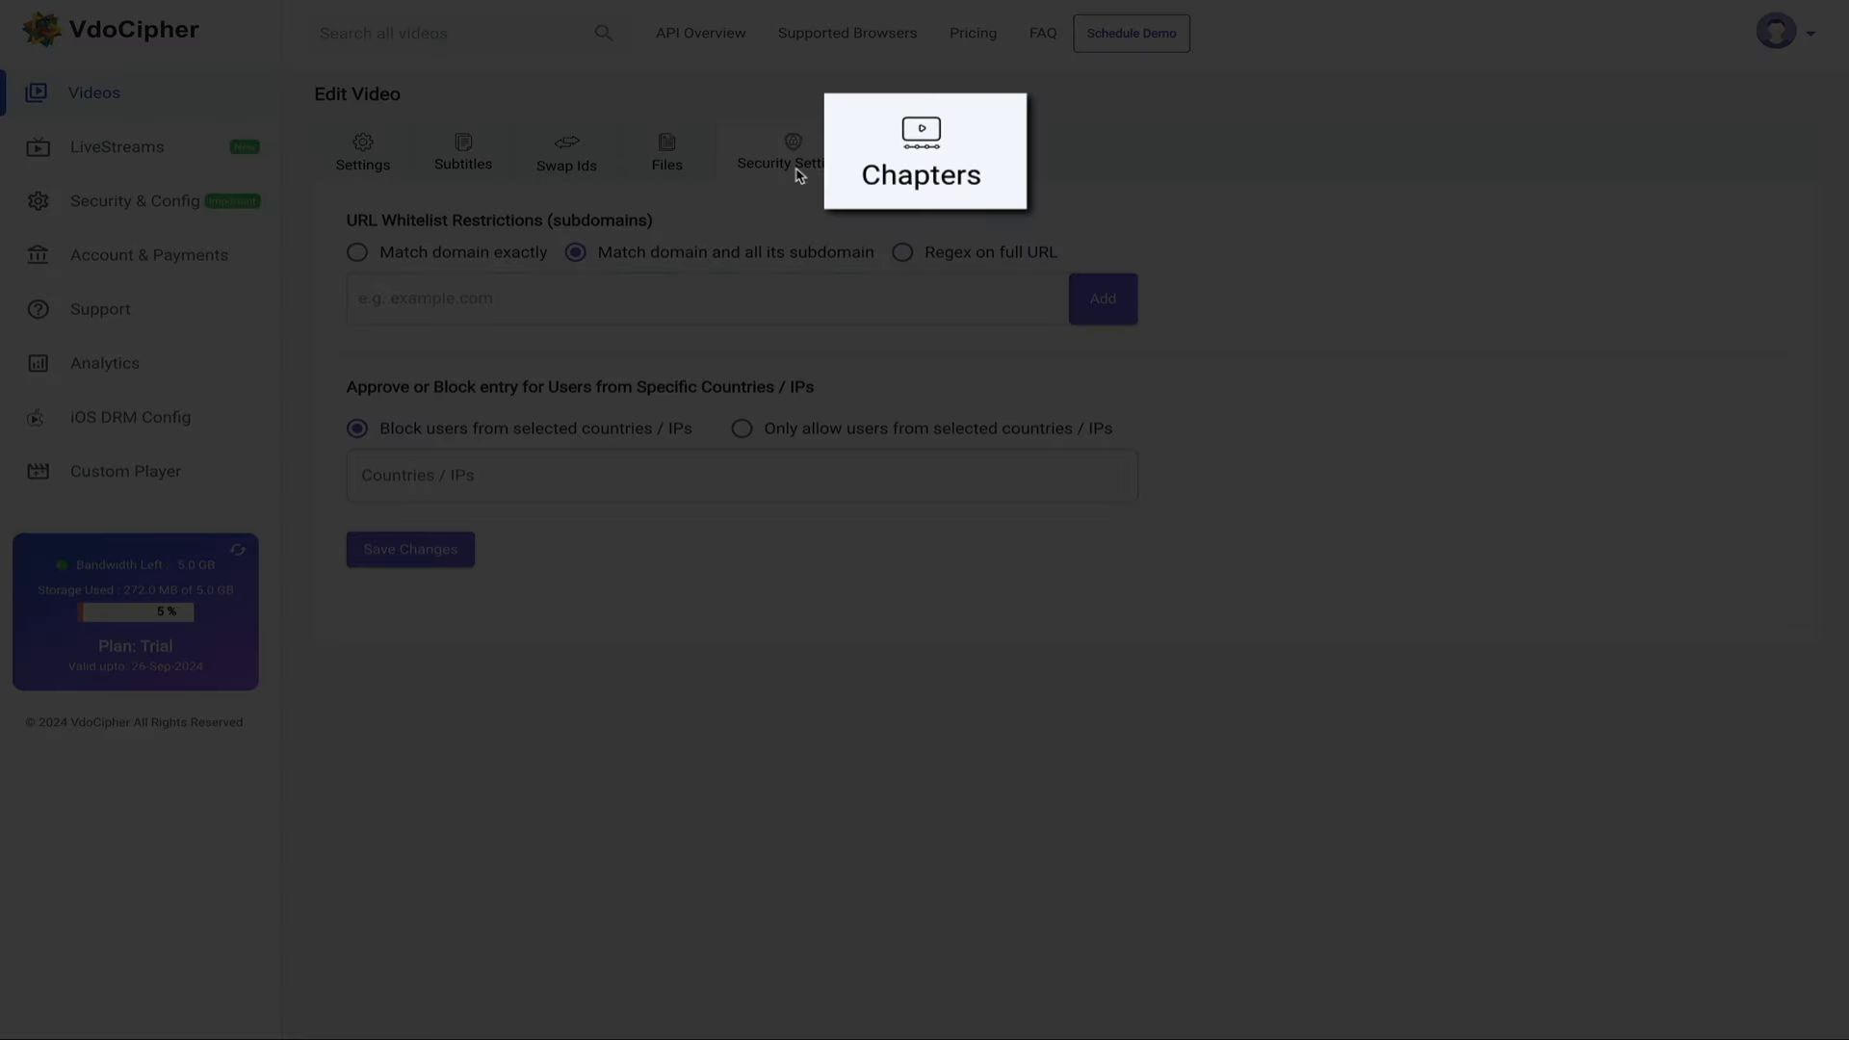
Add a first chapter titled "Intro" starting at 00:00:00 to the video.
left_click(921, 159)
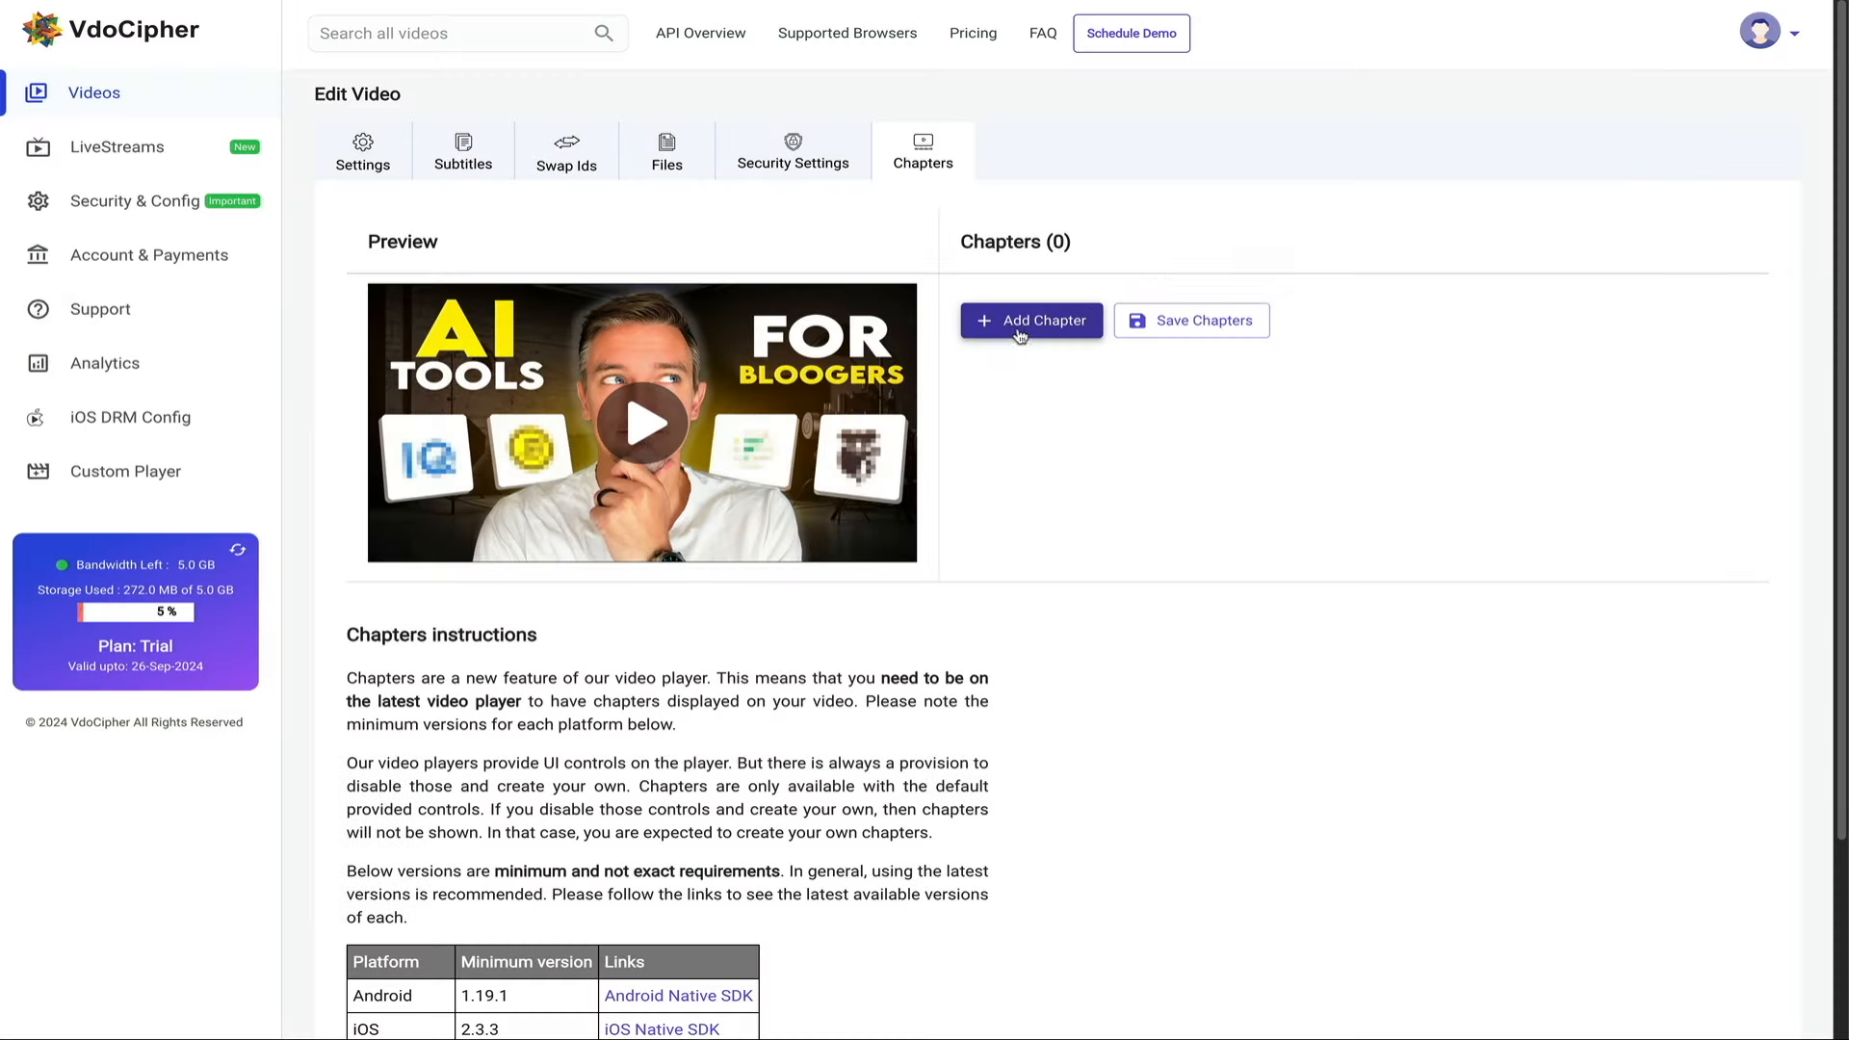
left_click(1006, 332)
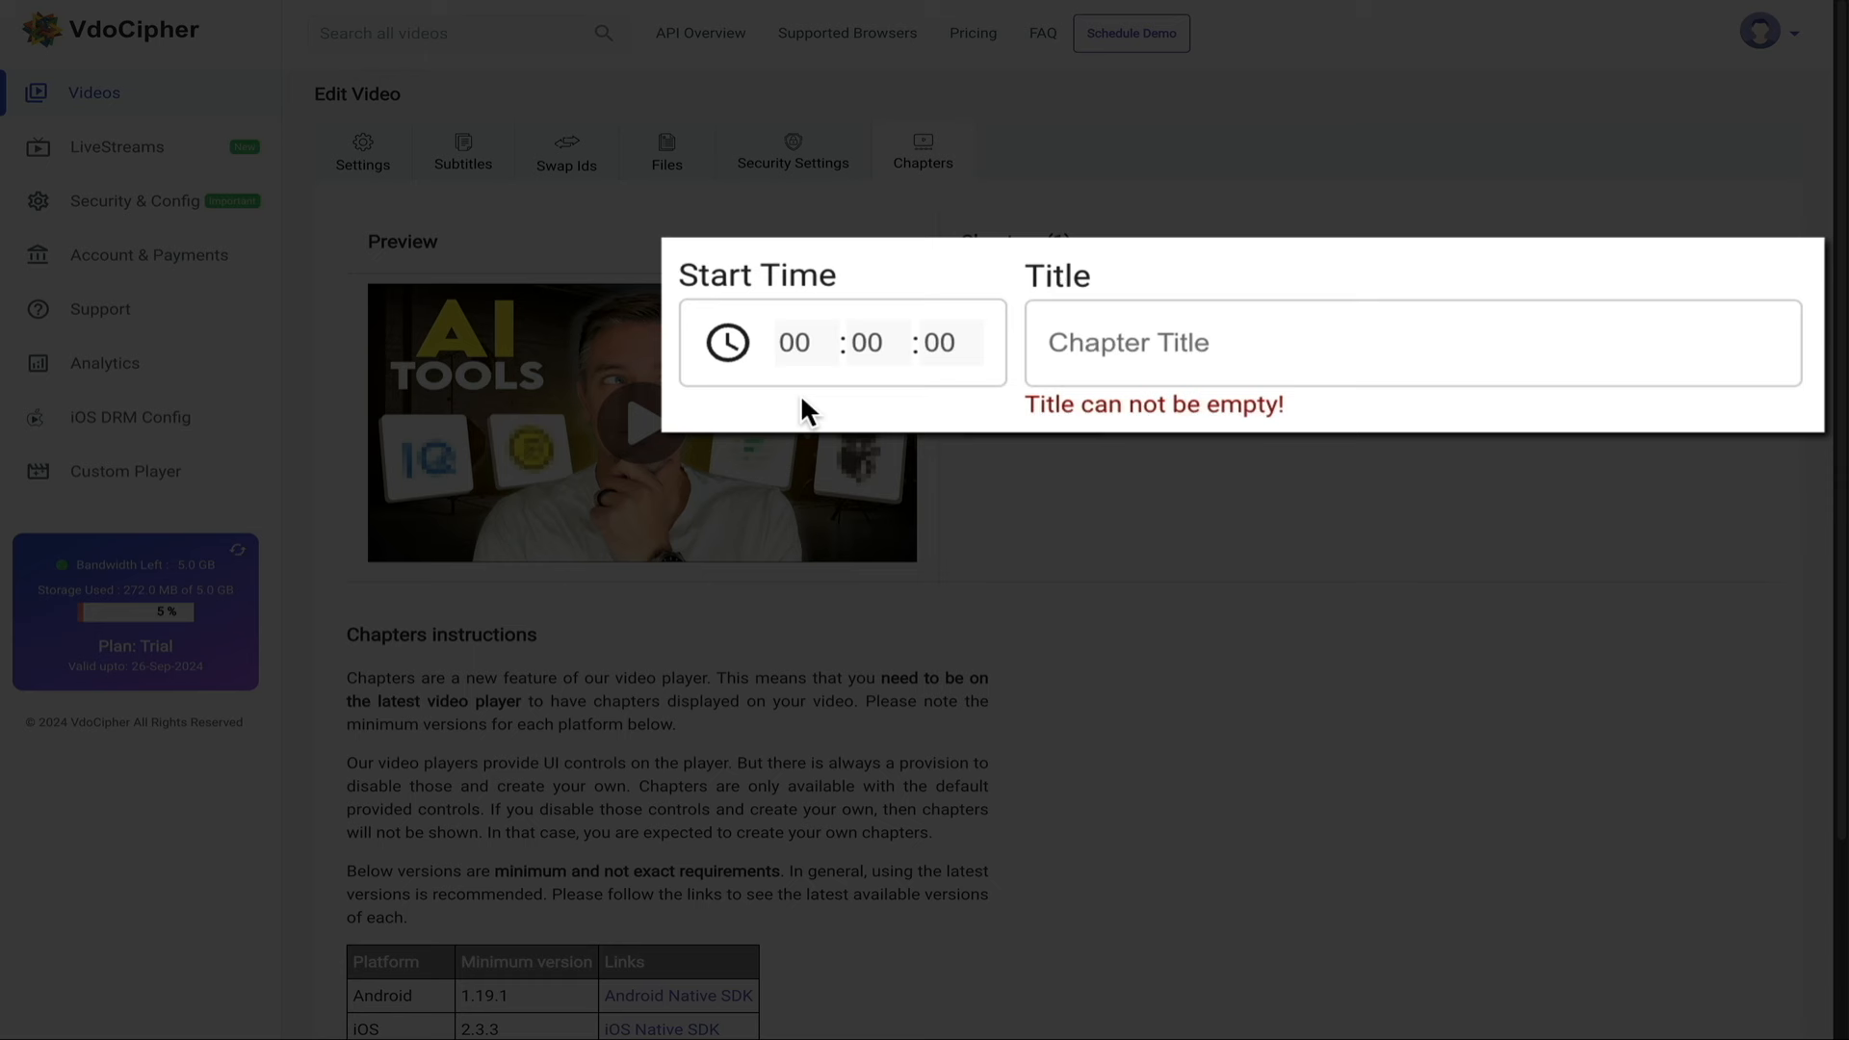
left_click(1127, 340)
type("Intro")
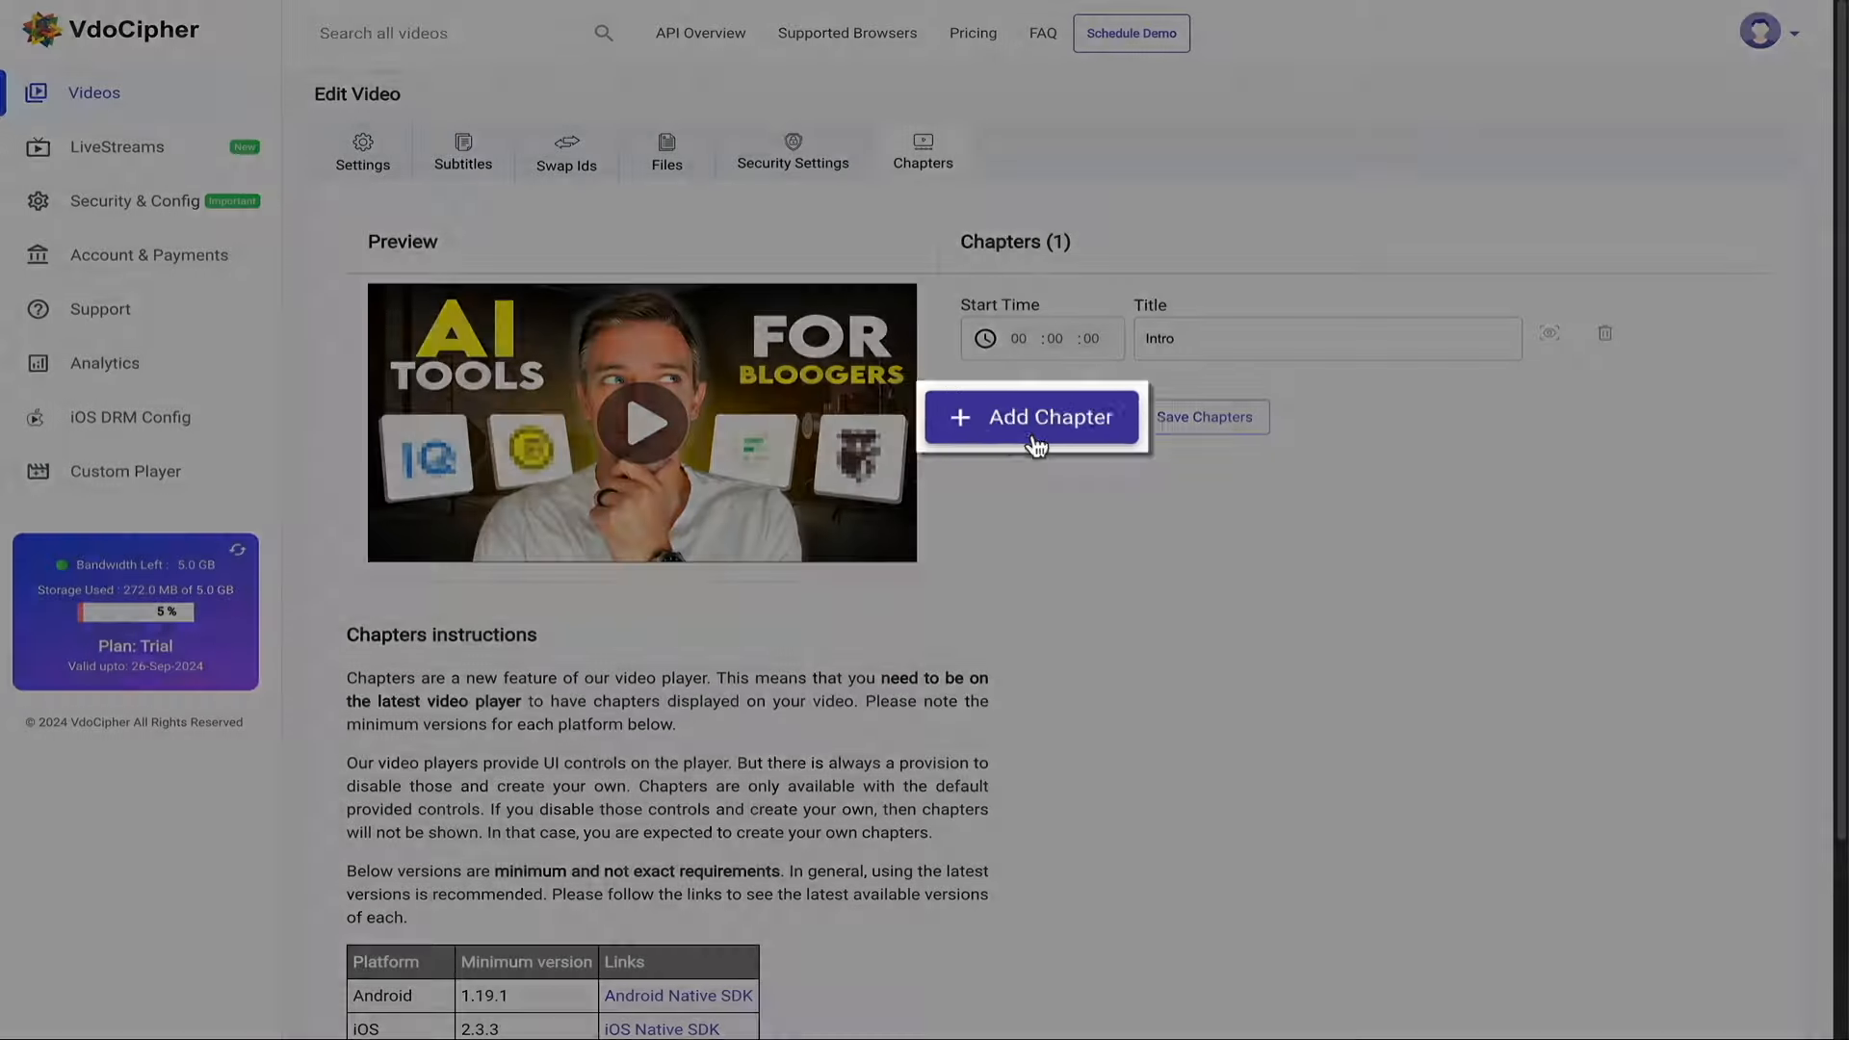
Add a second chapter starting at 00:02:15 with the title "AI Tool Number 1 - ChatGPT" and review the chapter list.
left_click(1030, 428)
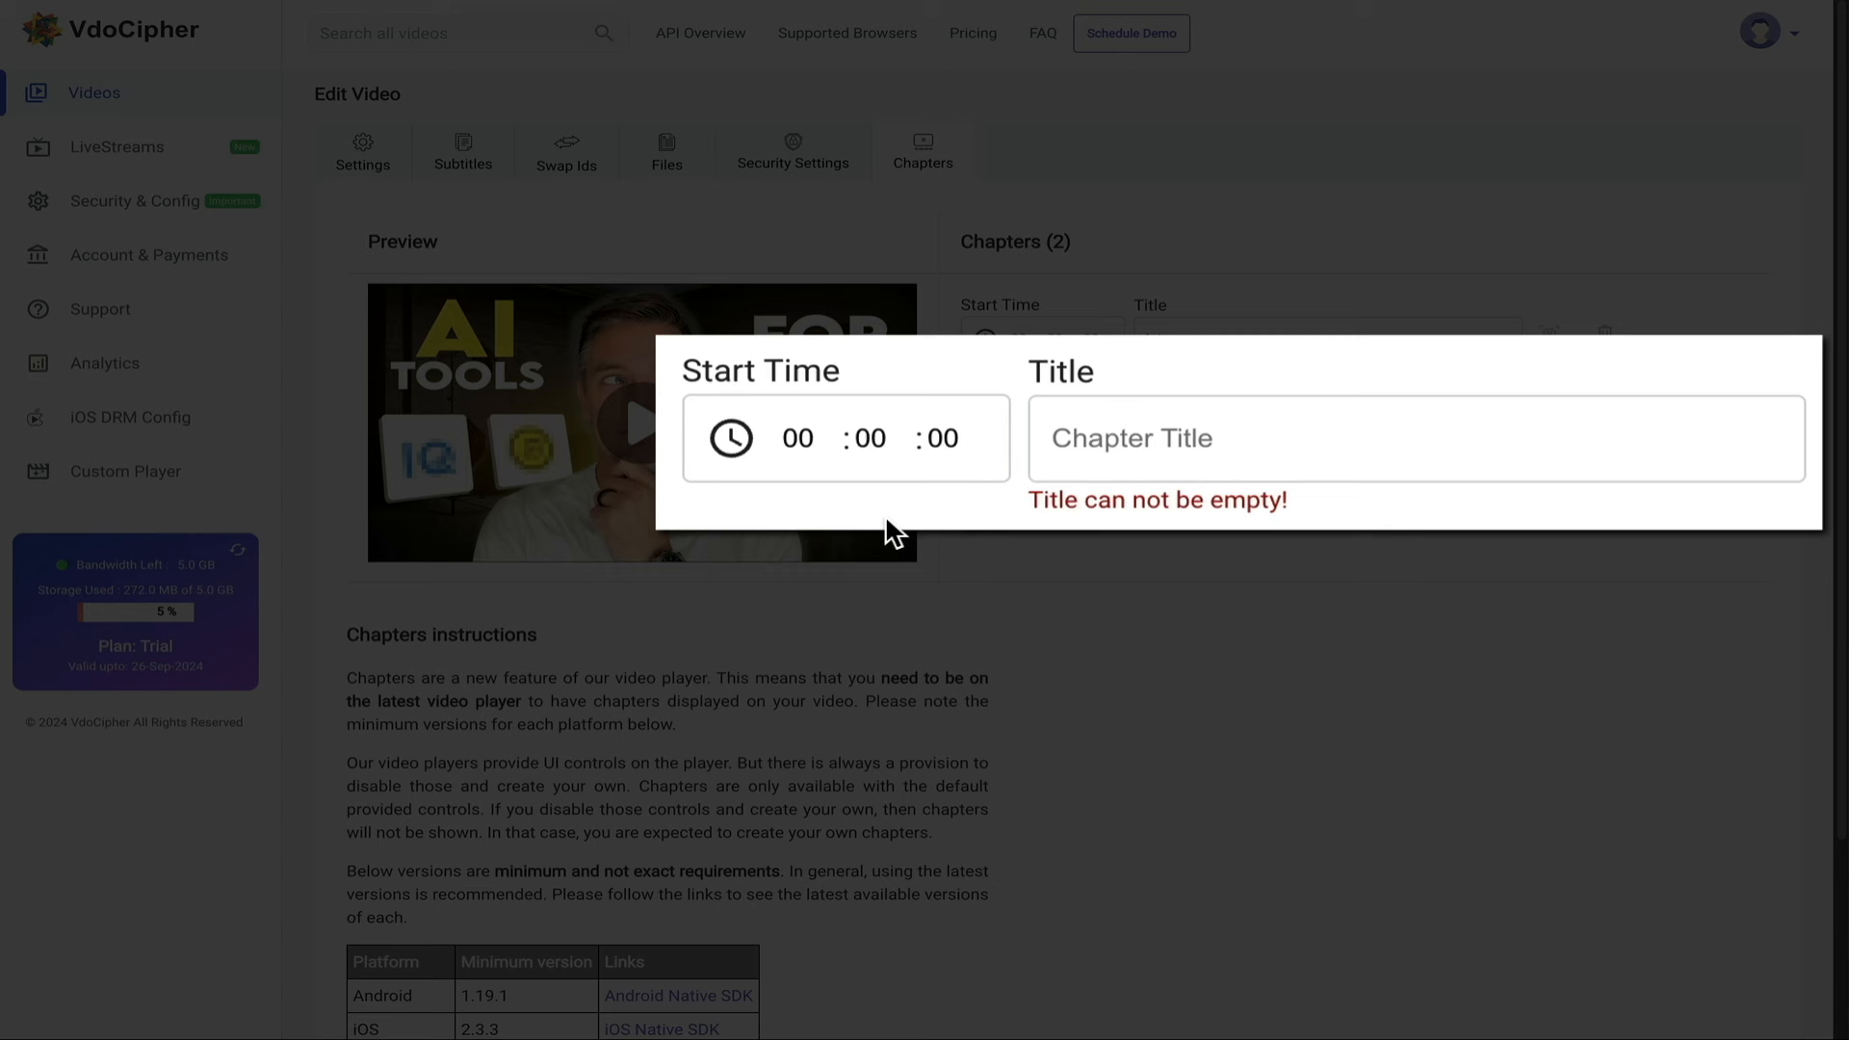
left_click(866, 435)
type("2")
left_click(943, 438)
type("15")
left_click(1106, 458)
type("AI Tool Number 1 - ChatGPT")
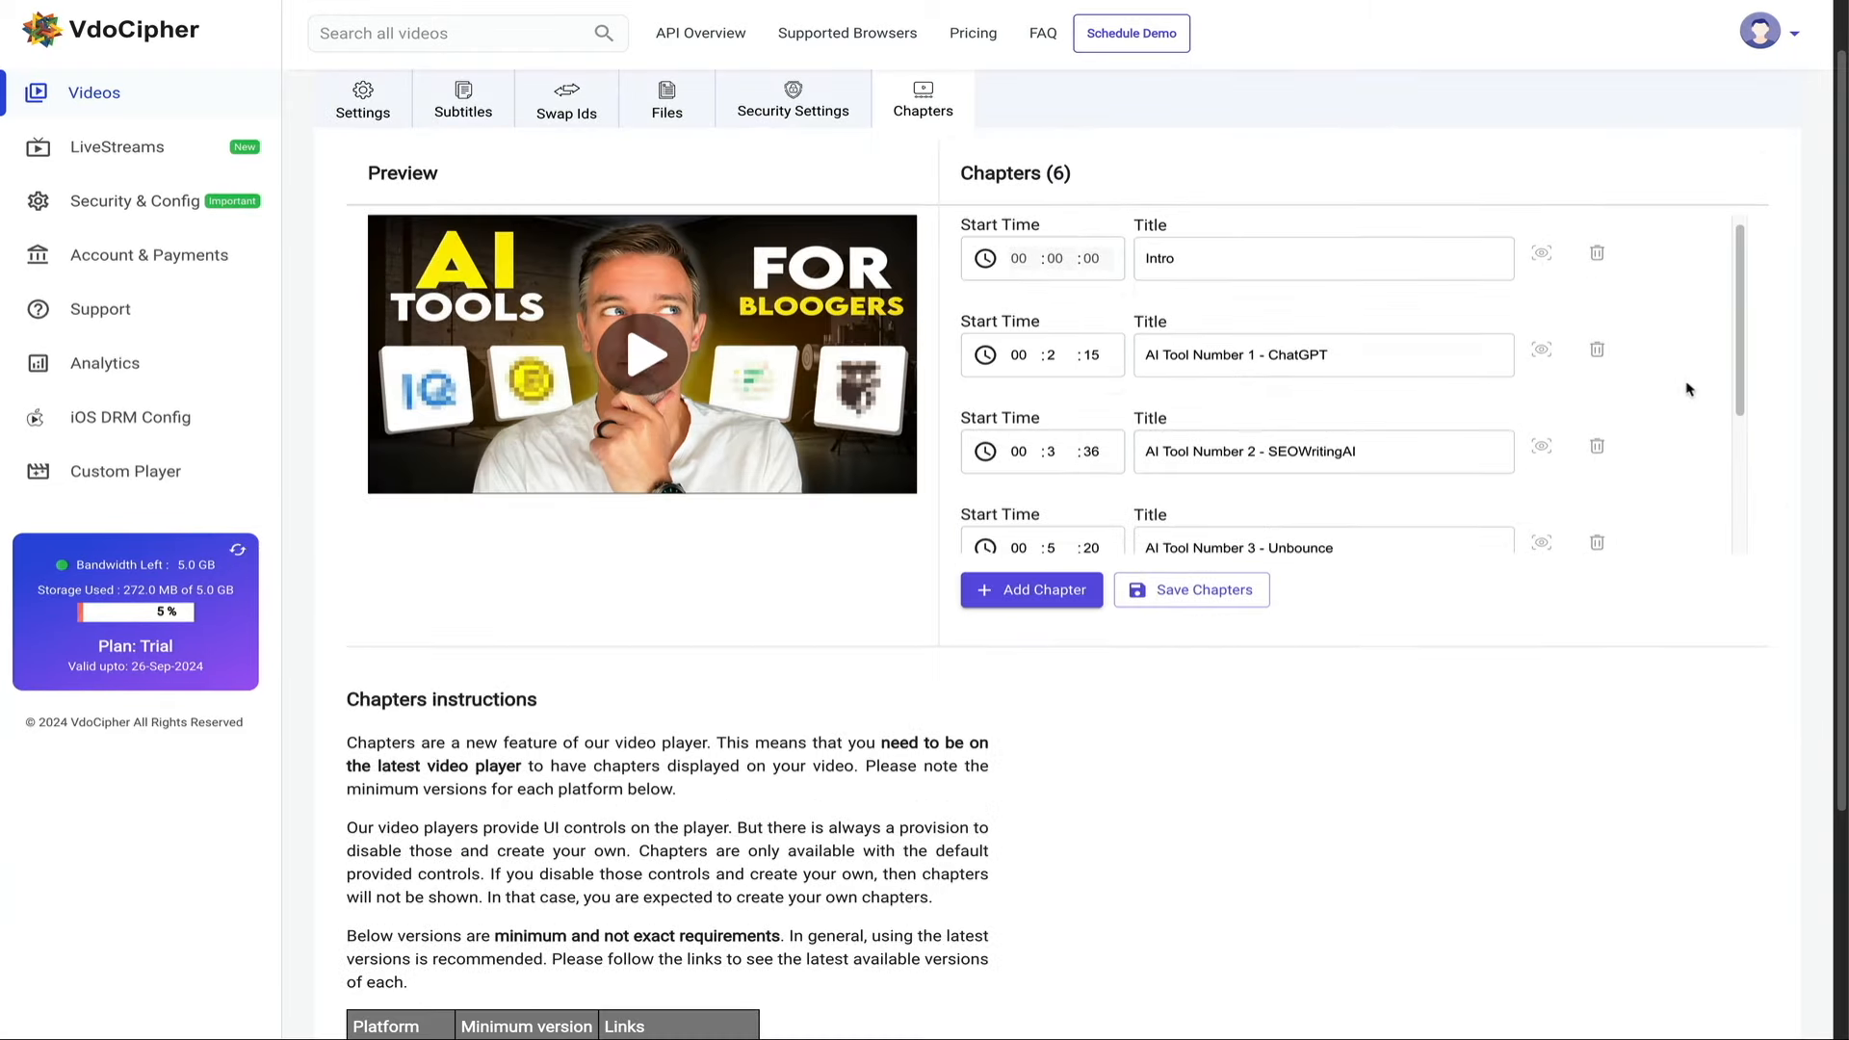
scroll(1758, 377, "down", 3)
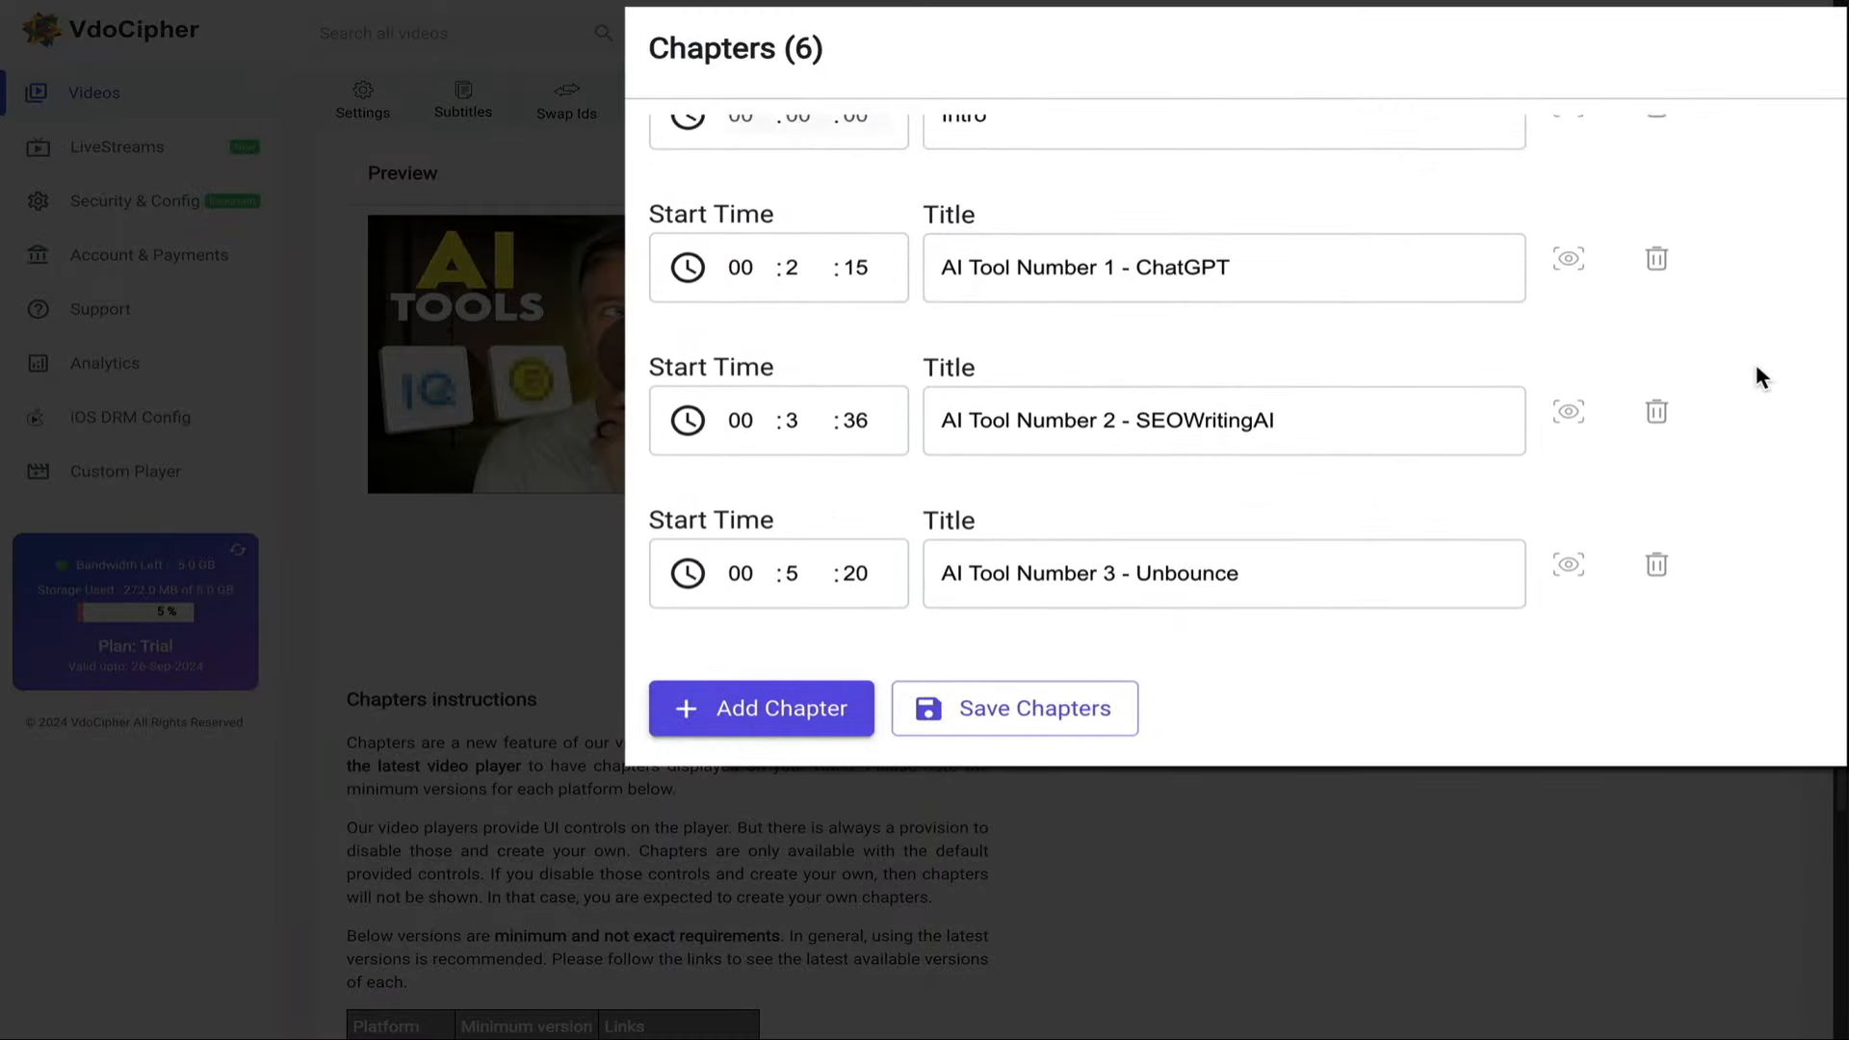
Check the remaining chapters from SEOWritingAI to LeonardoAI and save the video's chapter list.
scroll(1758, 377, "down", 2)
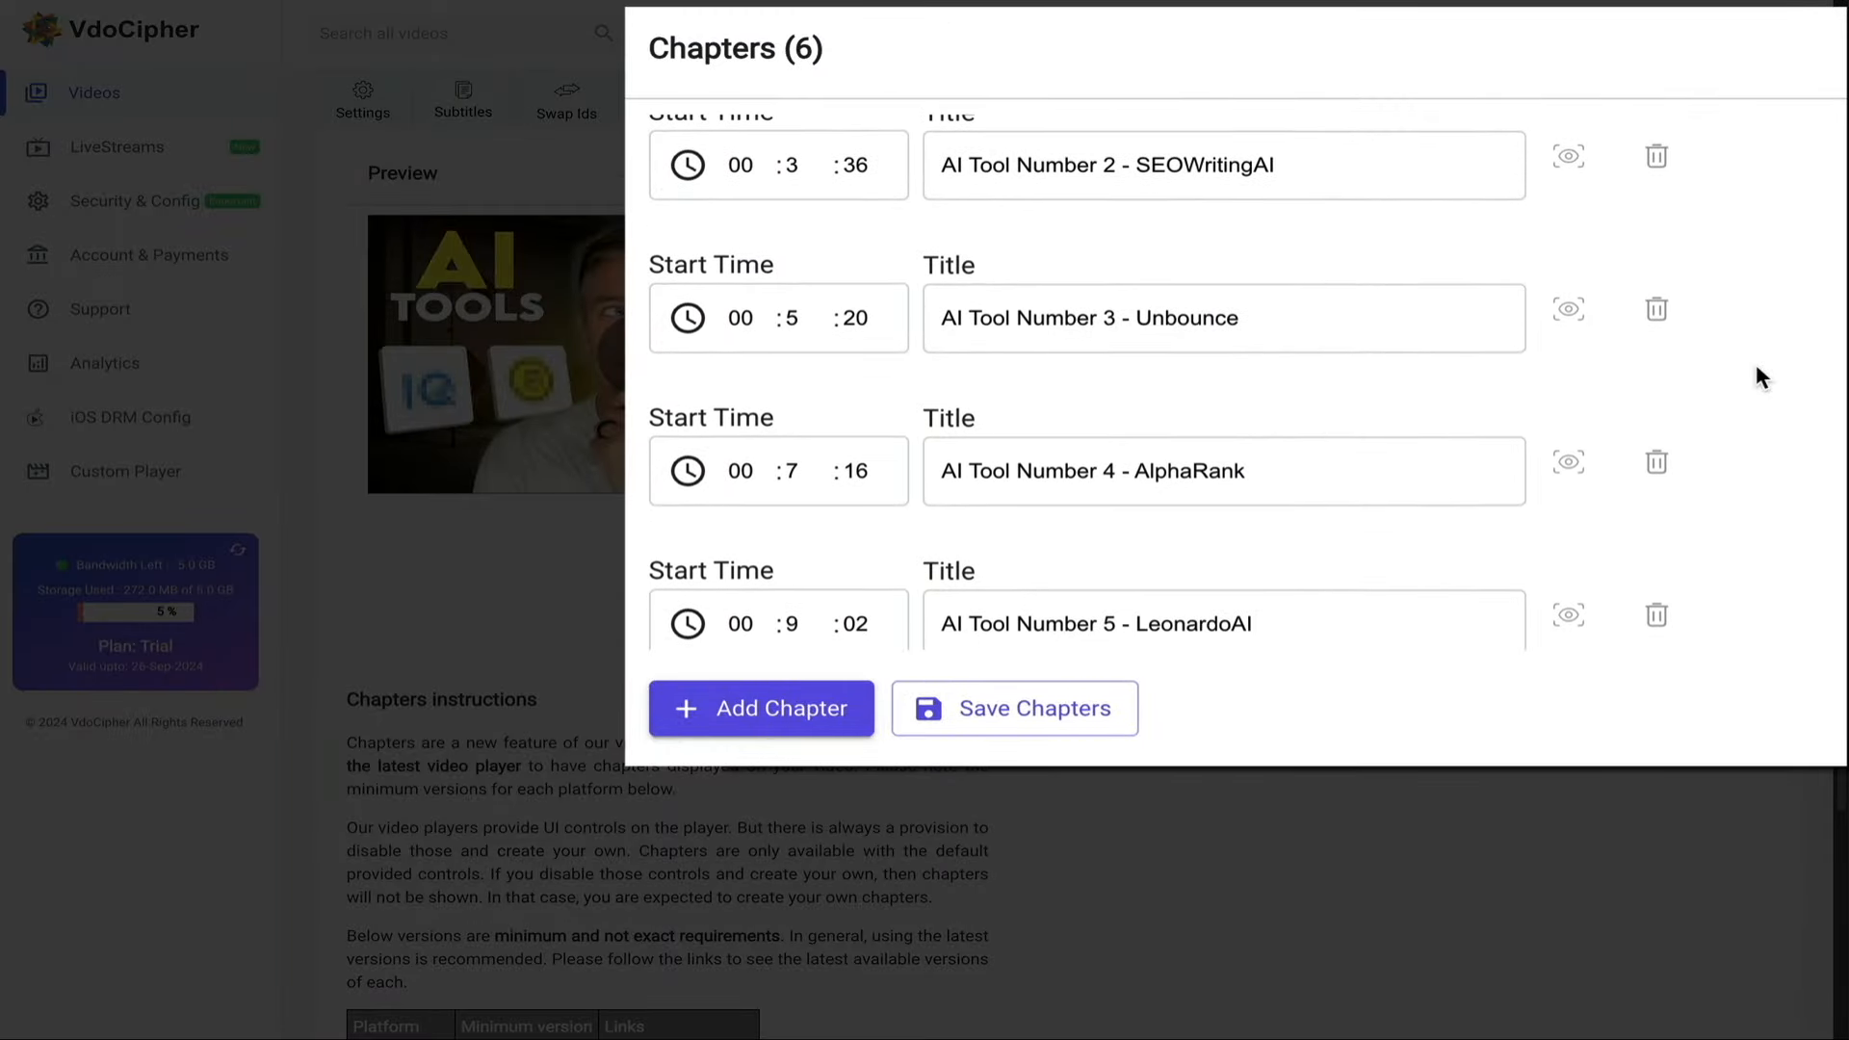
scroll(1758, 377, "down", 1)
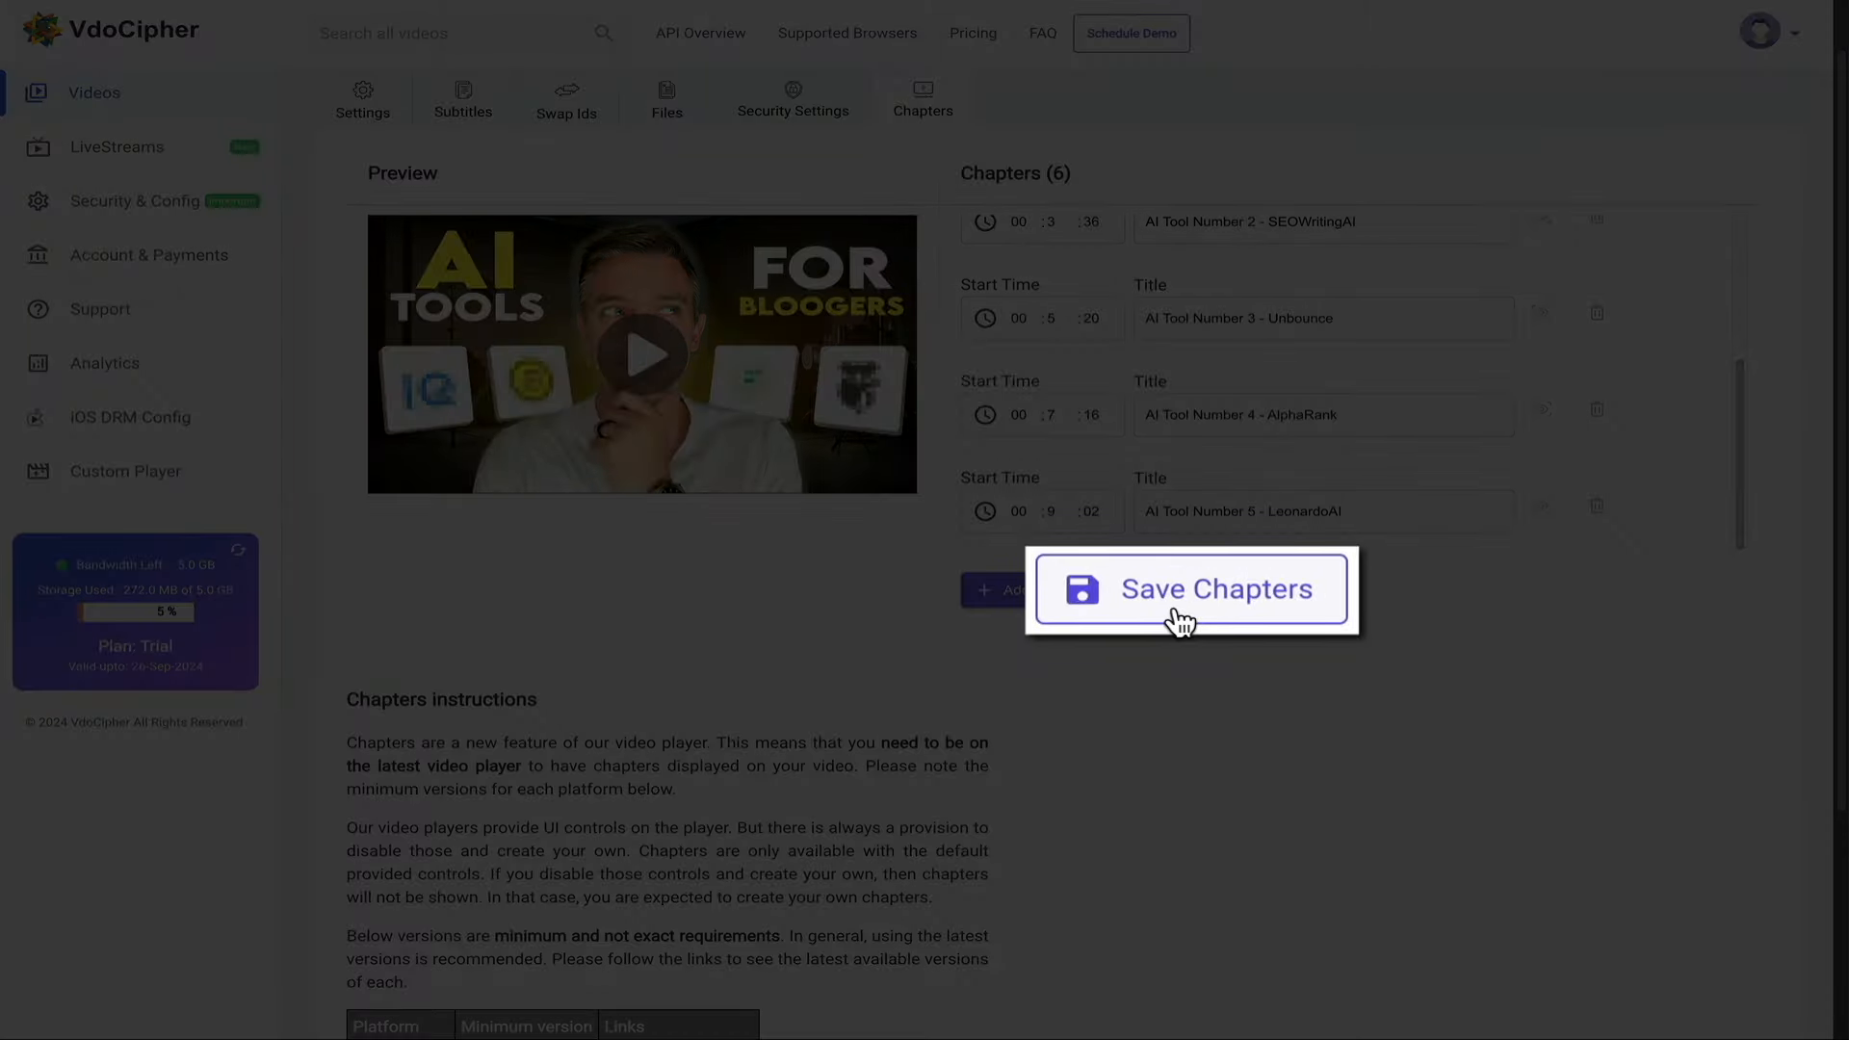
left_click(1184, 591)
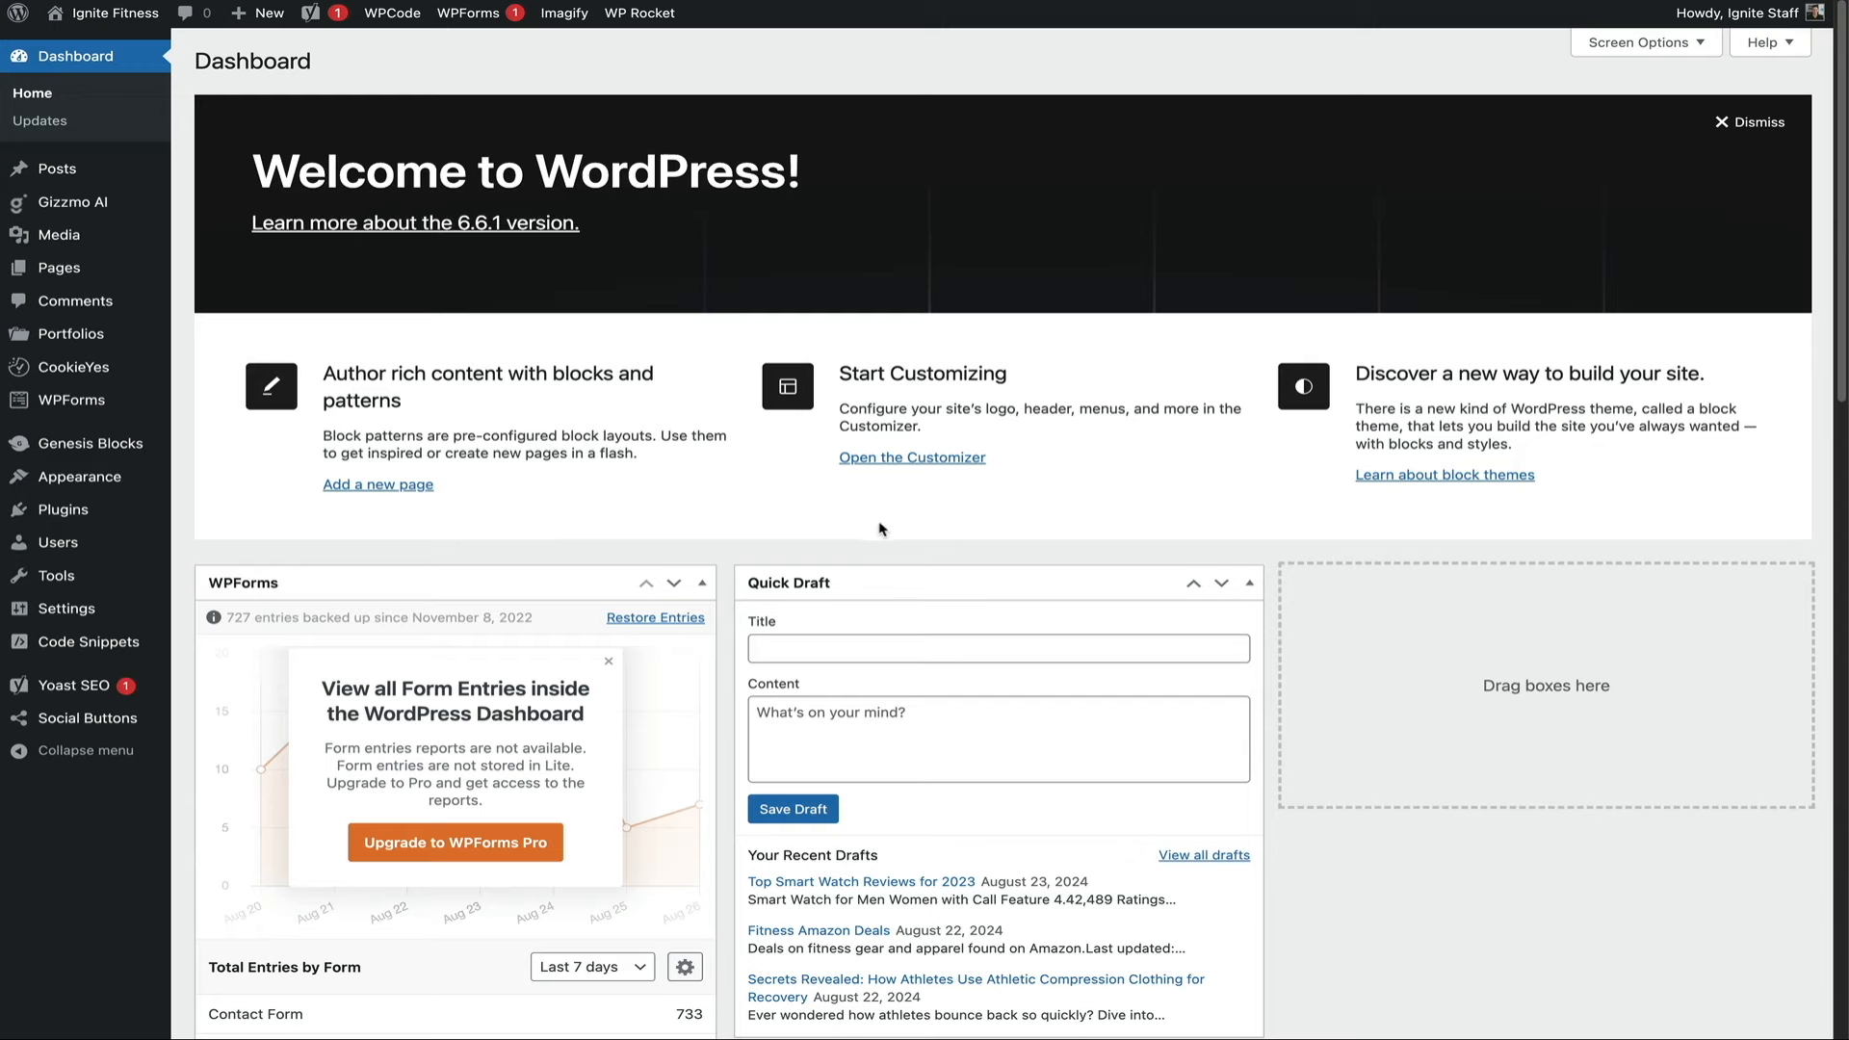
Switch to the WordPress admin and search the plugin directory for "vdocipher".
mouse_move(151, 513)
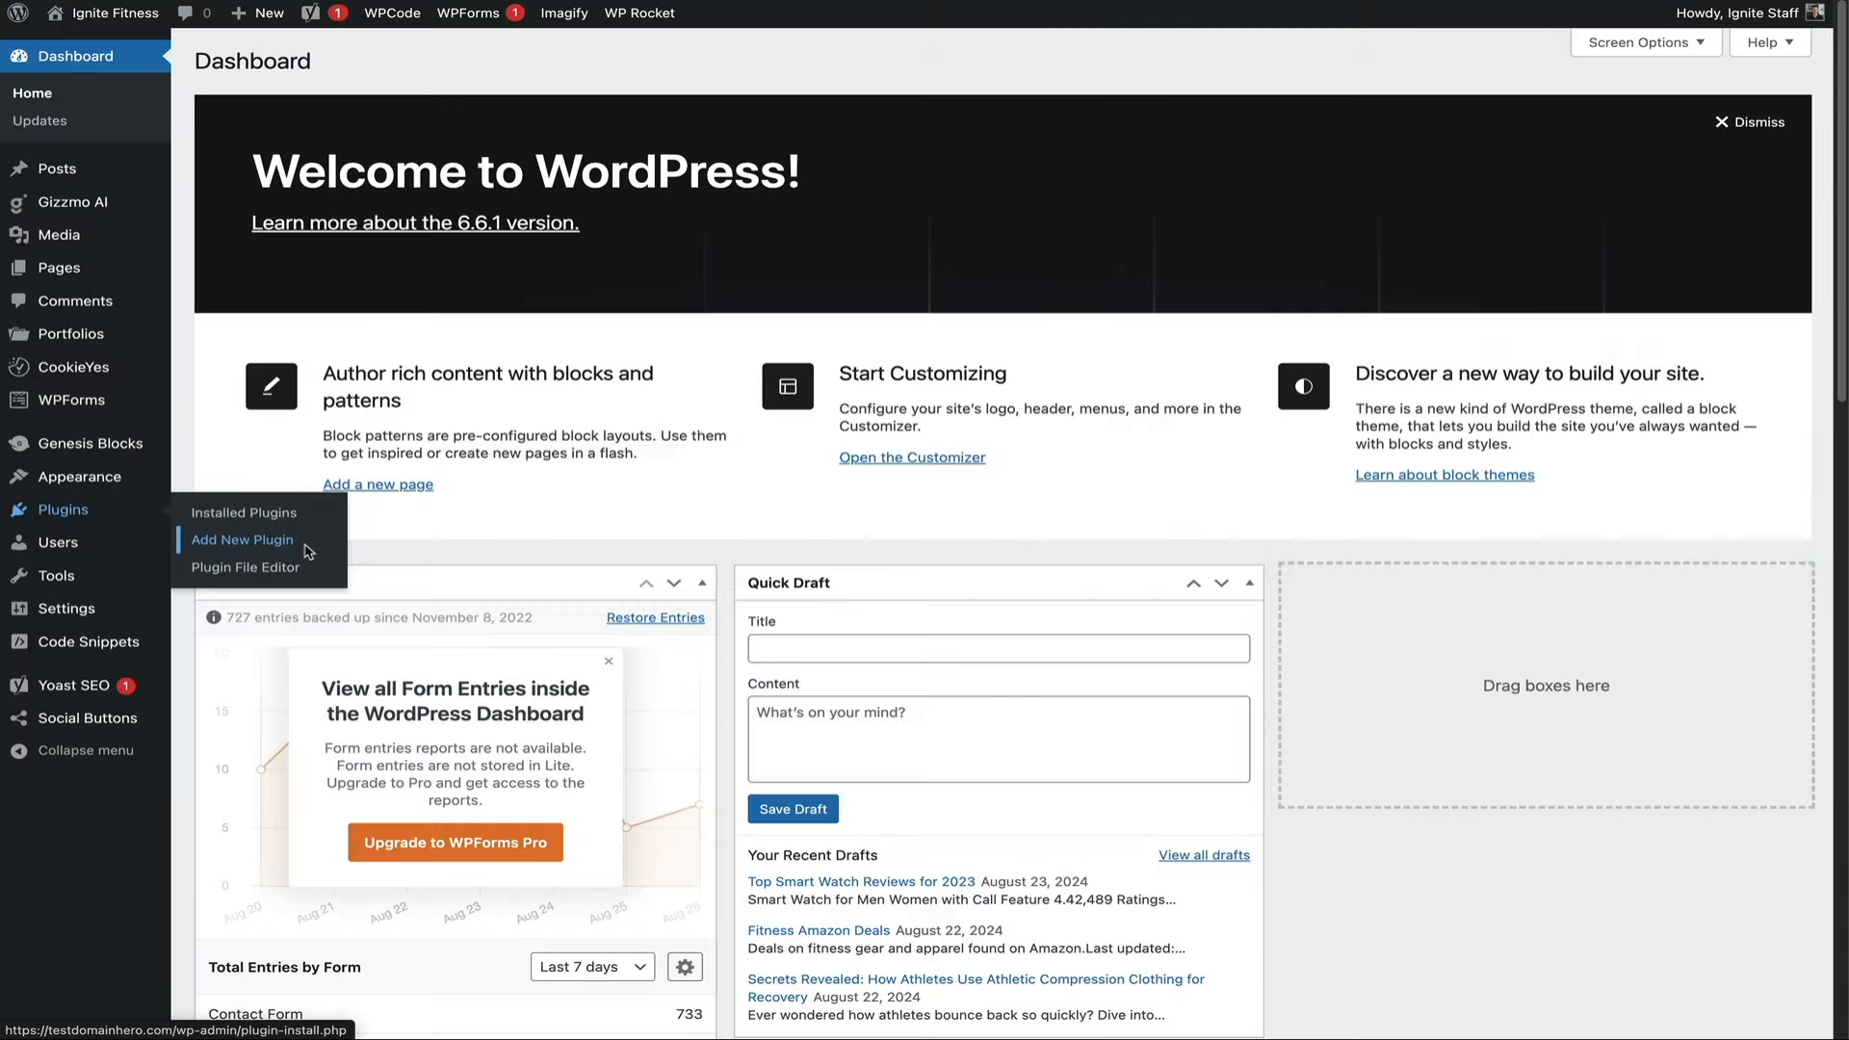
left_click(243, 540)
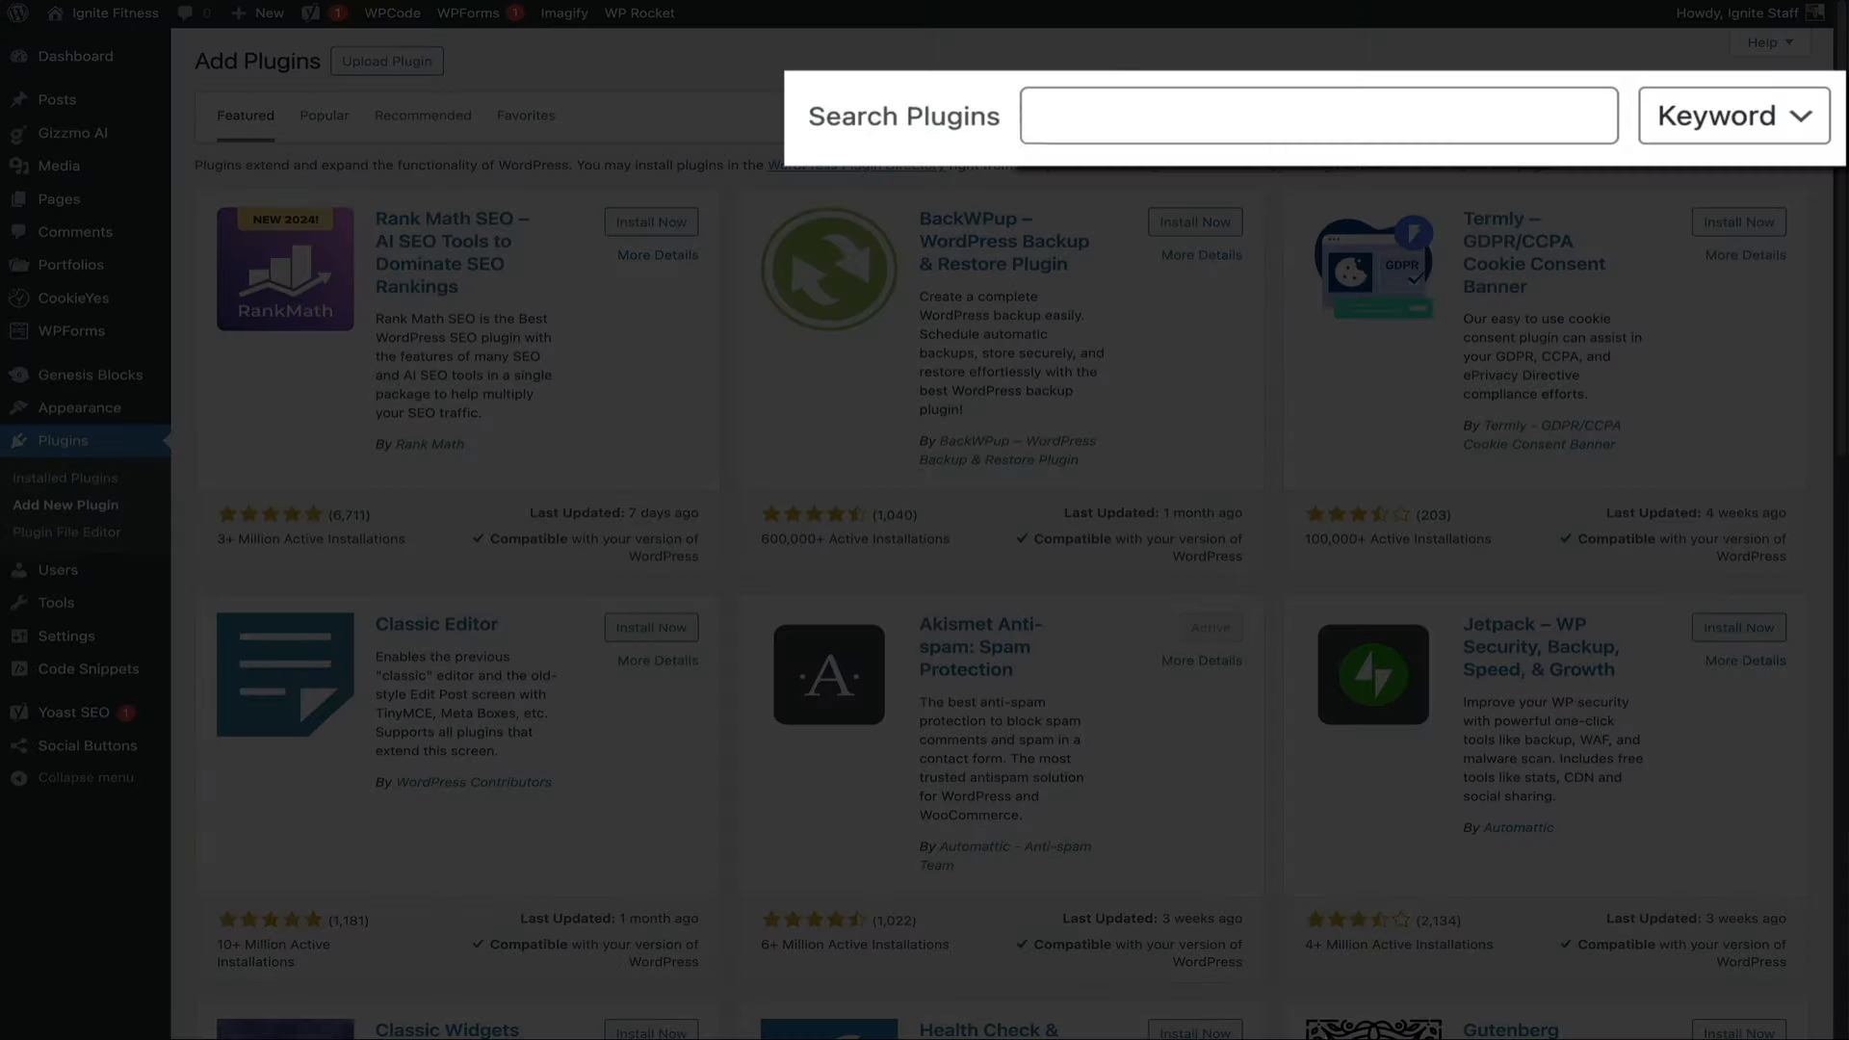
left_click(1048, 113)
type("vdo")
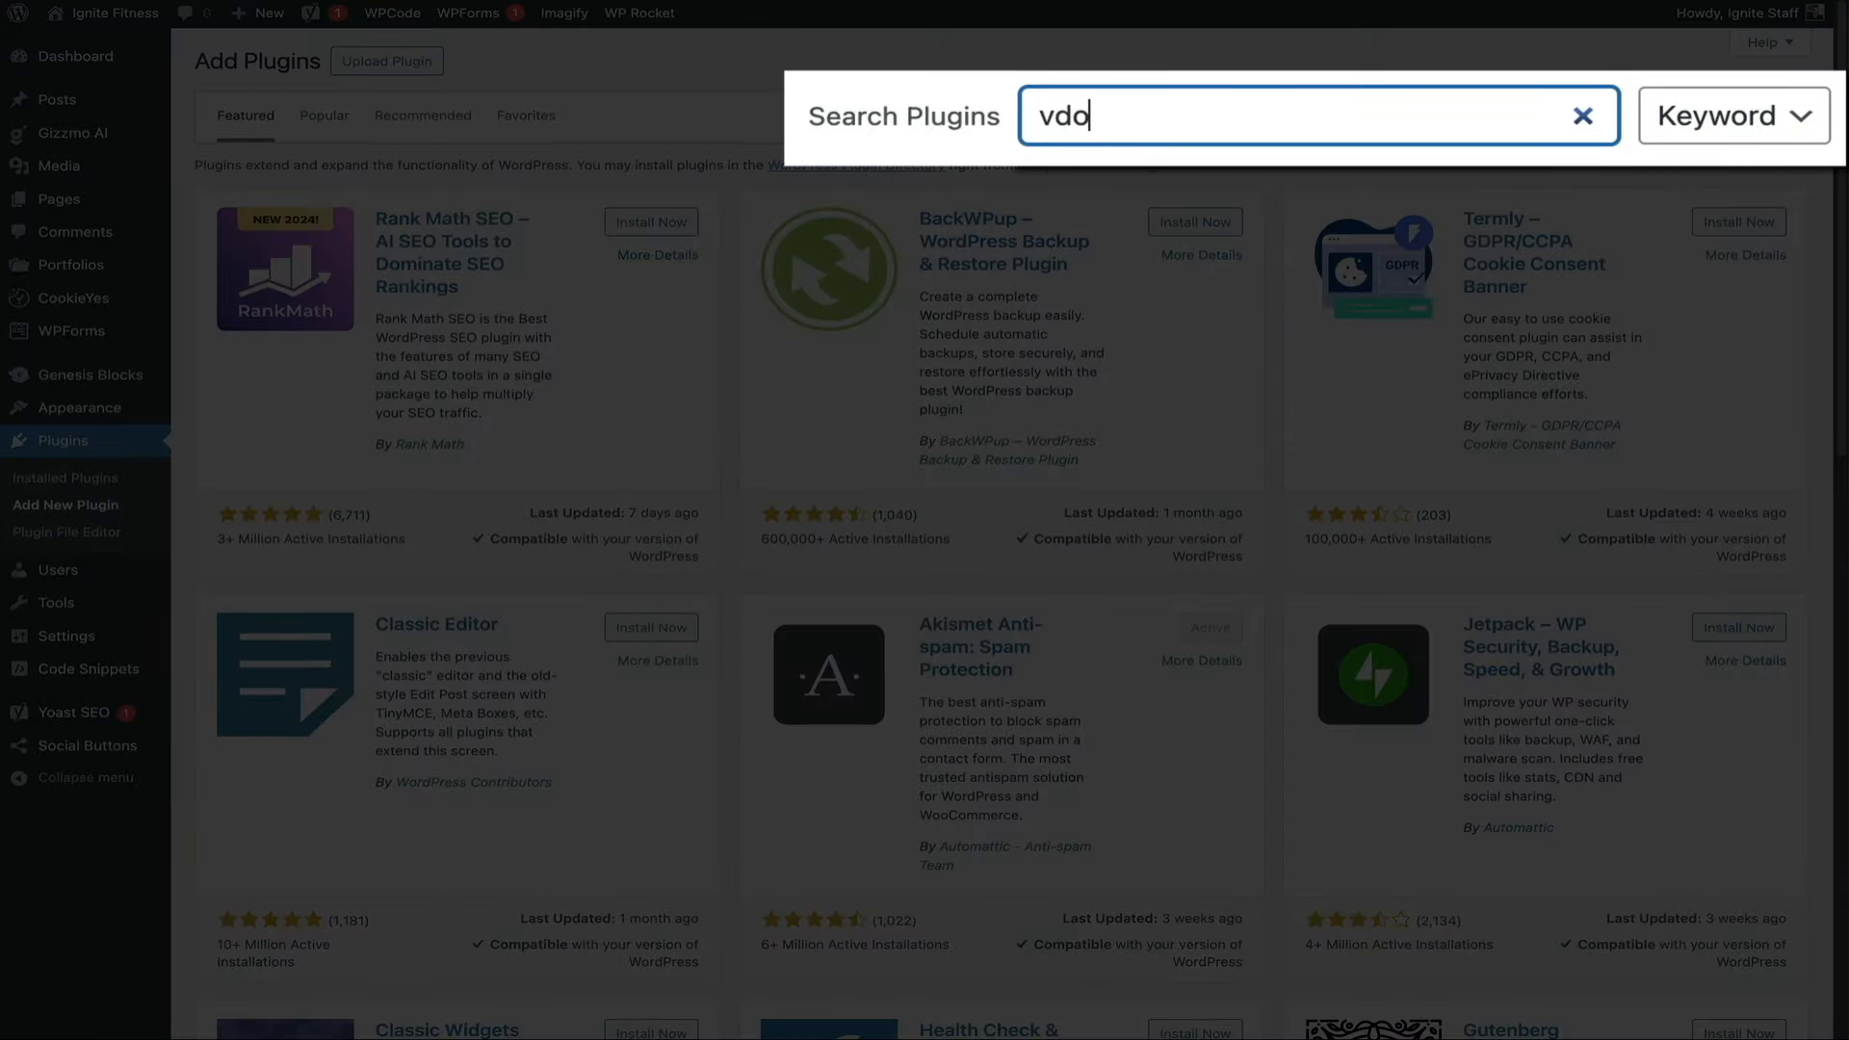
type("cipher")
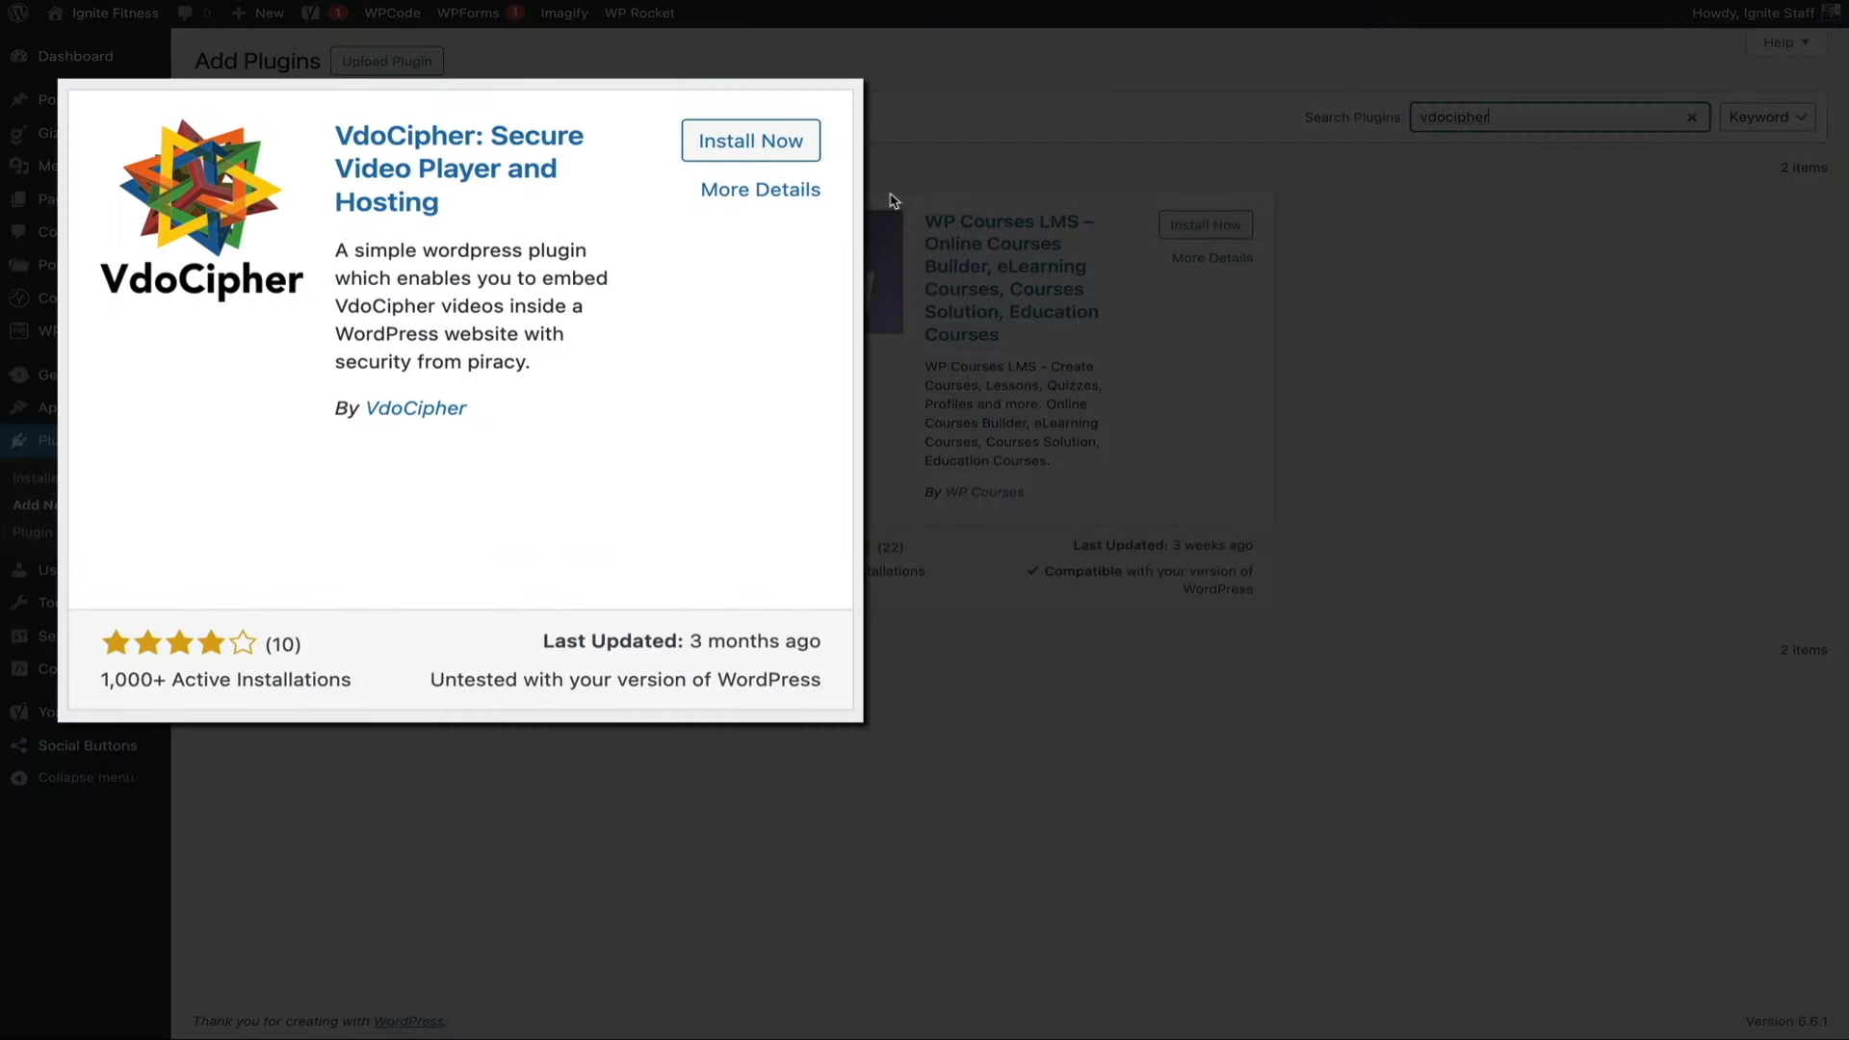
Install and activate the "VdoCipher: Secure Video Player and Hosting" plugin and open its configuration page.
left_click(737, 157)
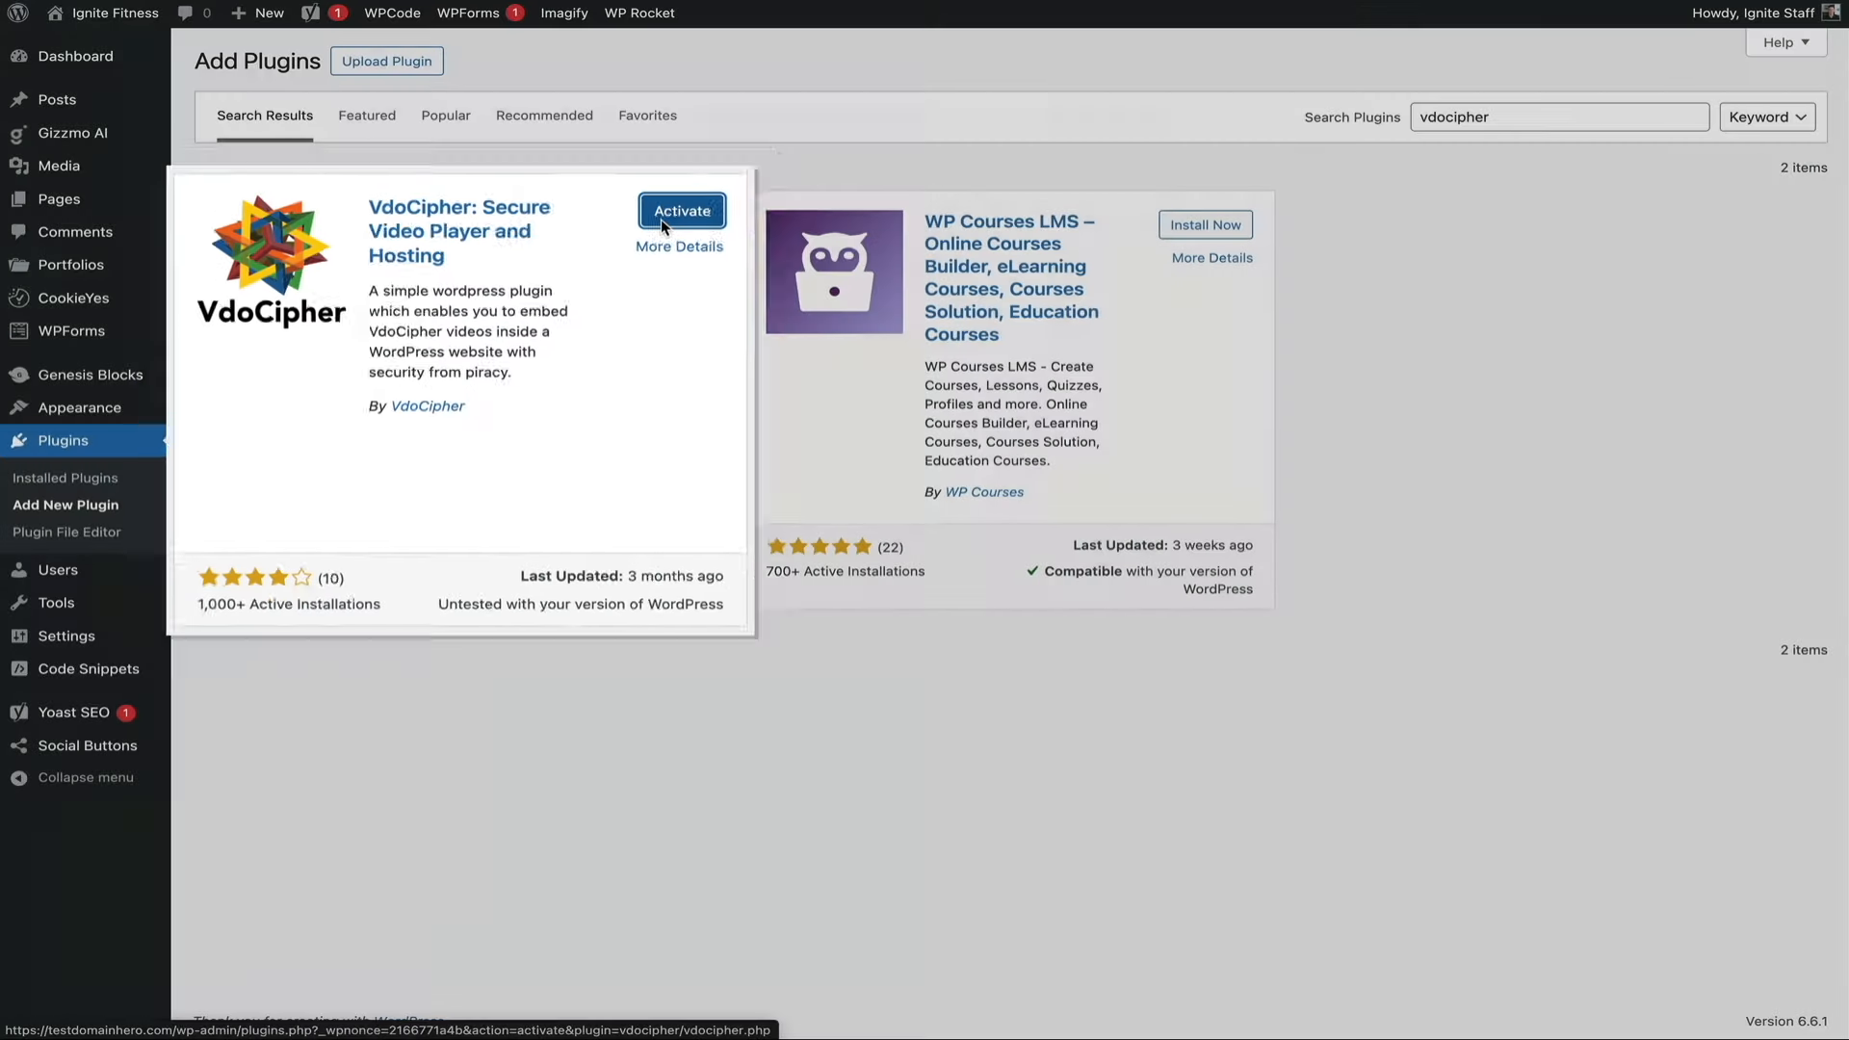
left_click(736, 152)
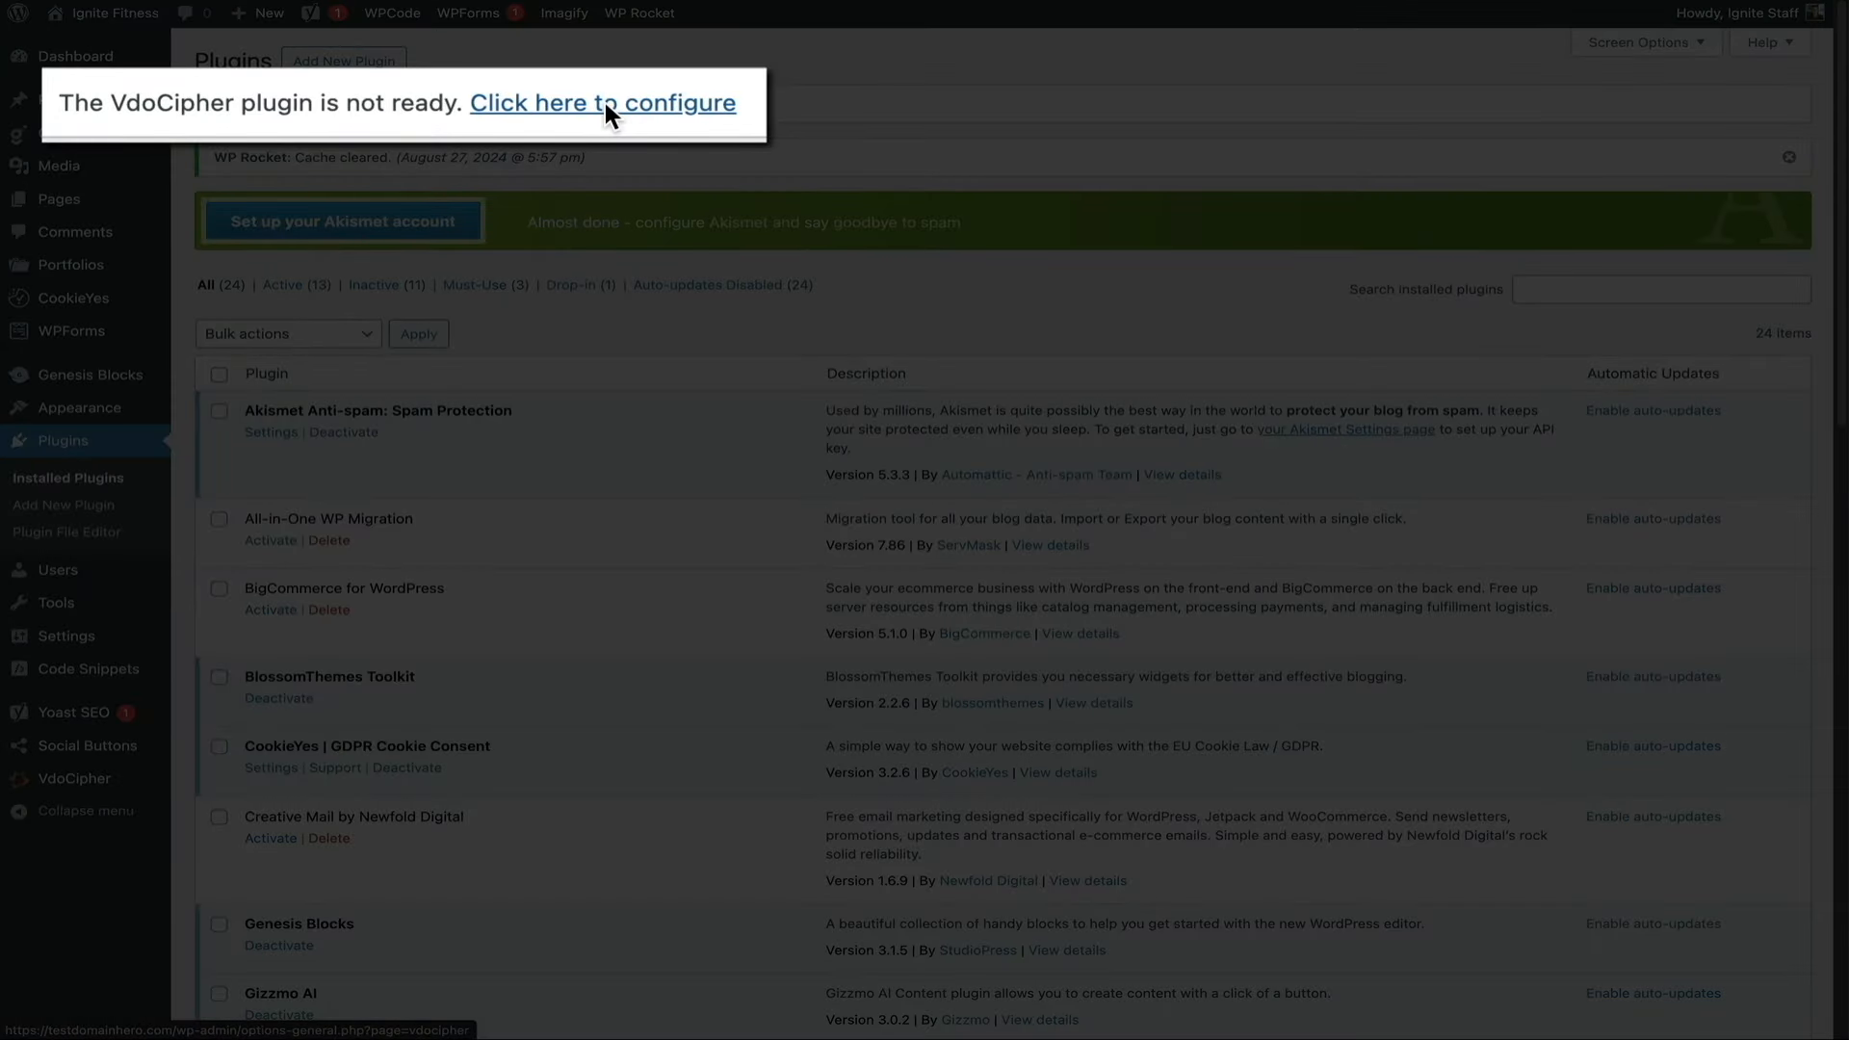
left_click(604, 104)
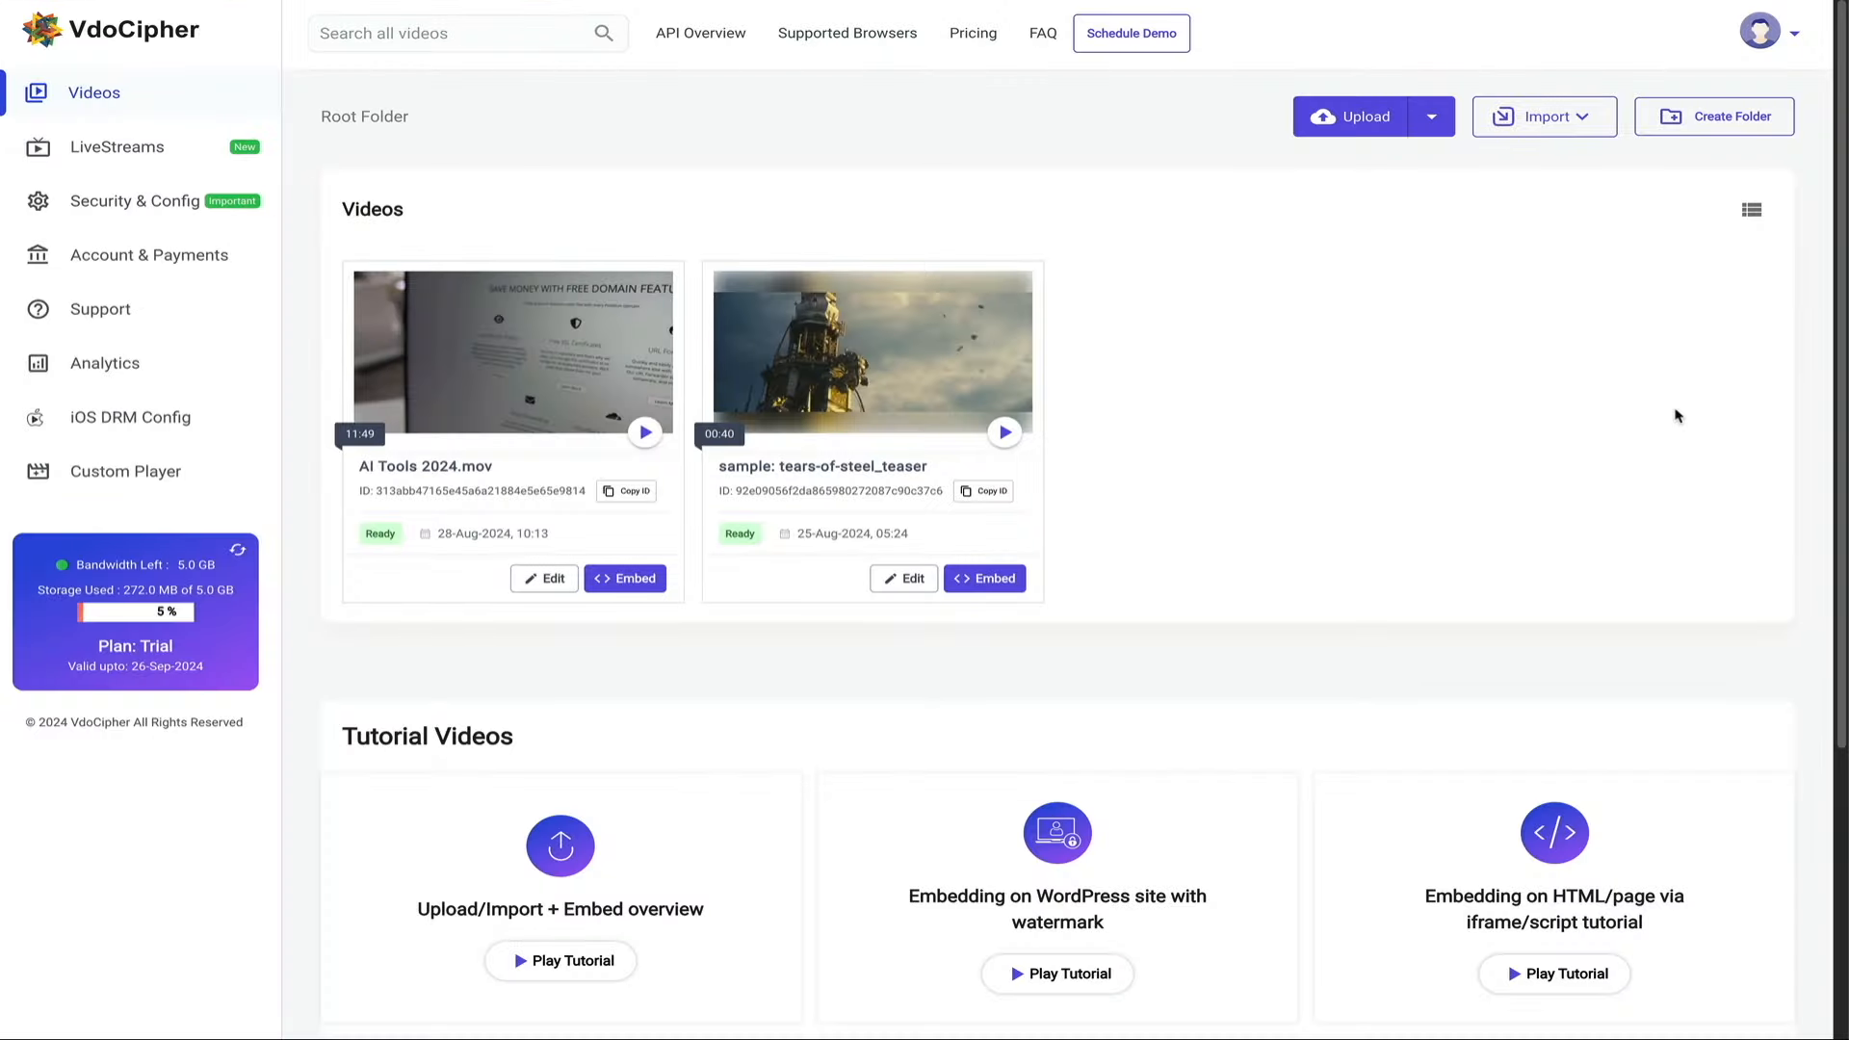
Switch to the VdoCipher dashboard and start adding a new API key in the account's security configuration.
left_click(132, 205)
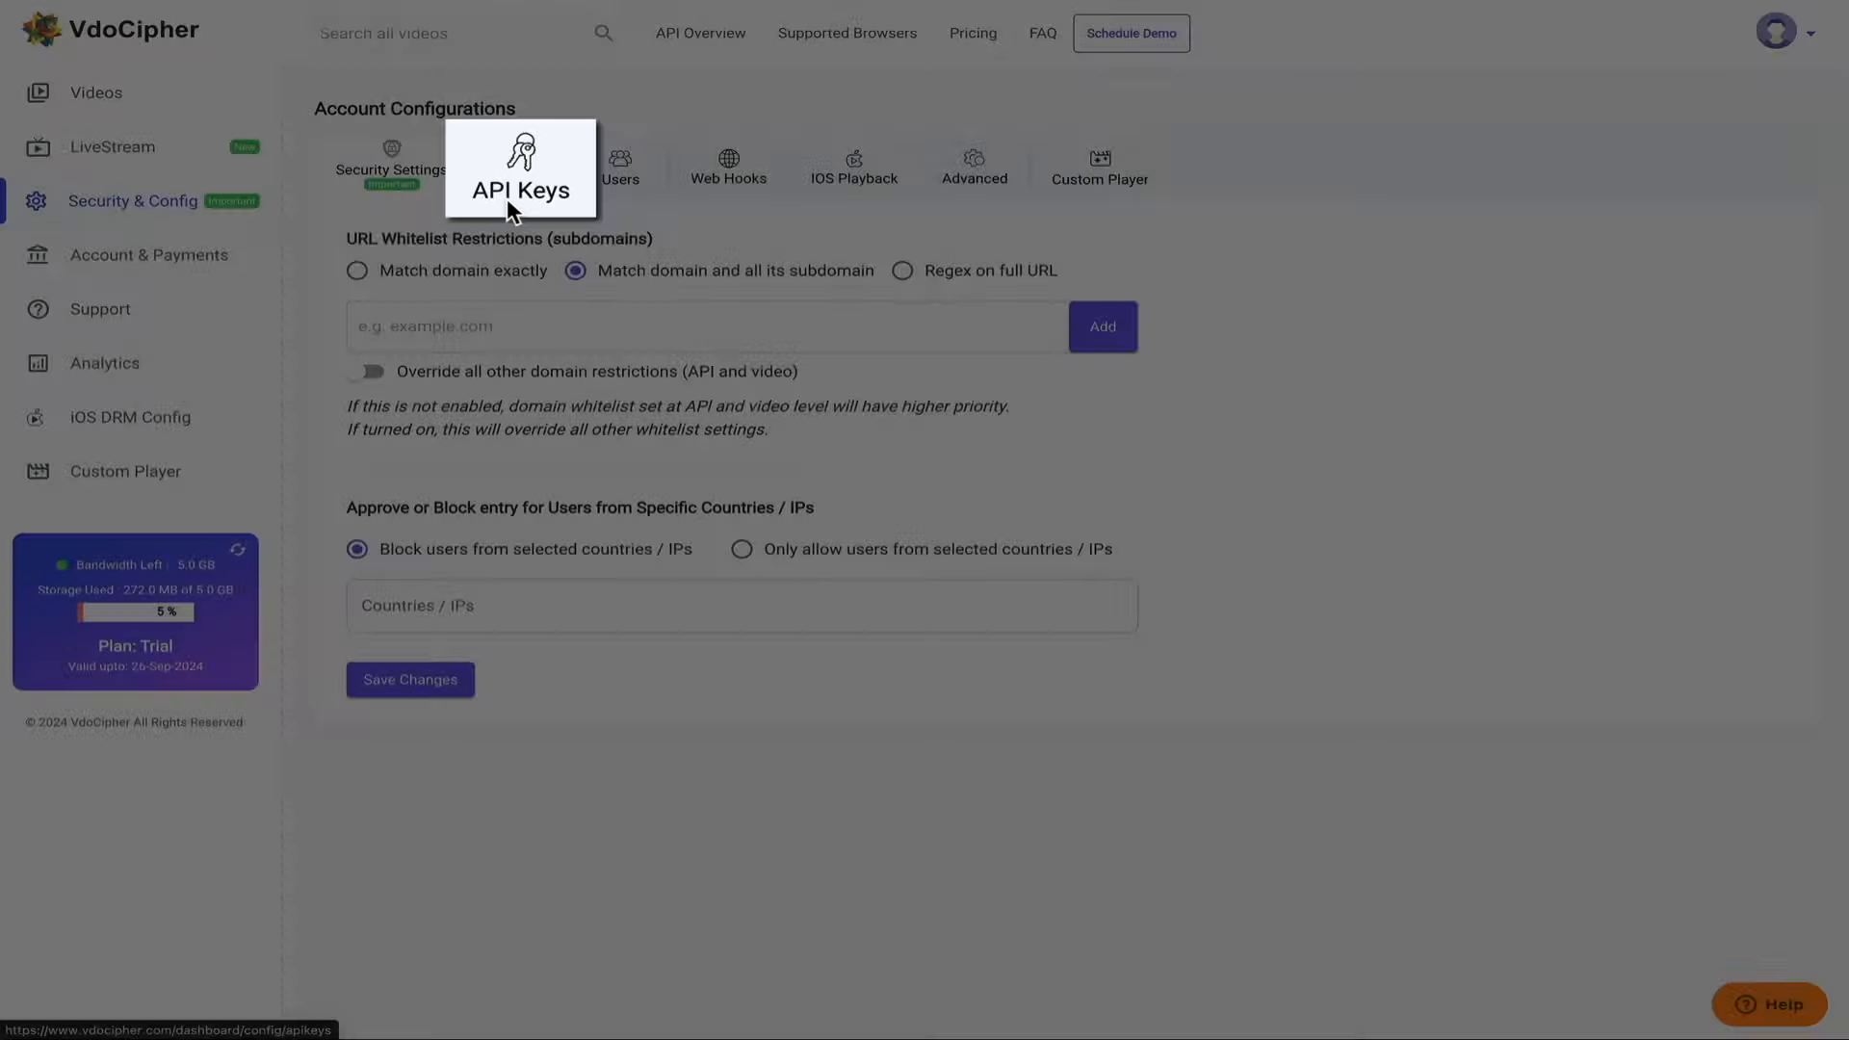
left_click(513, 191)
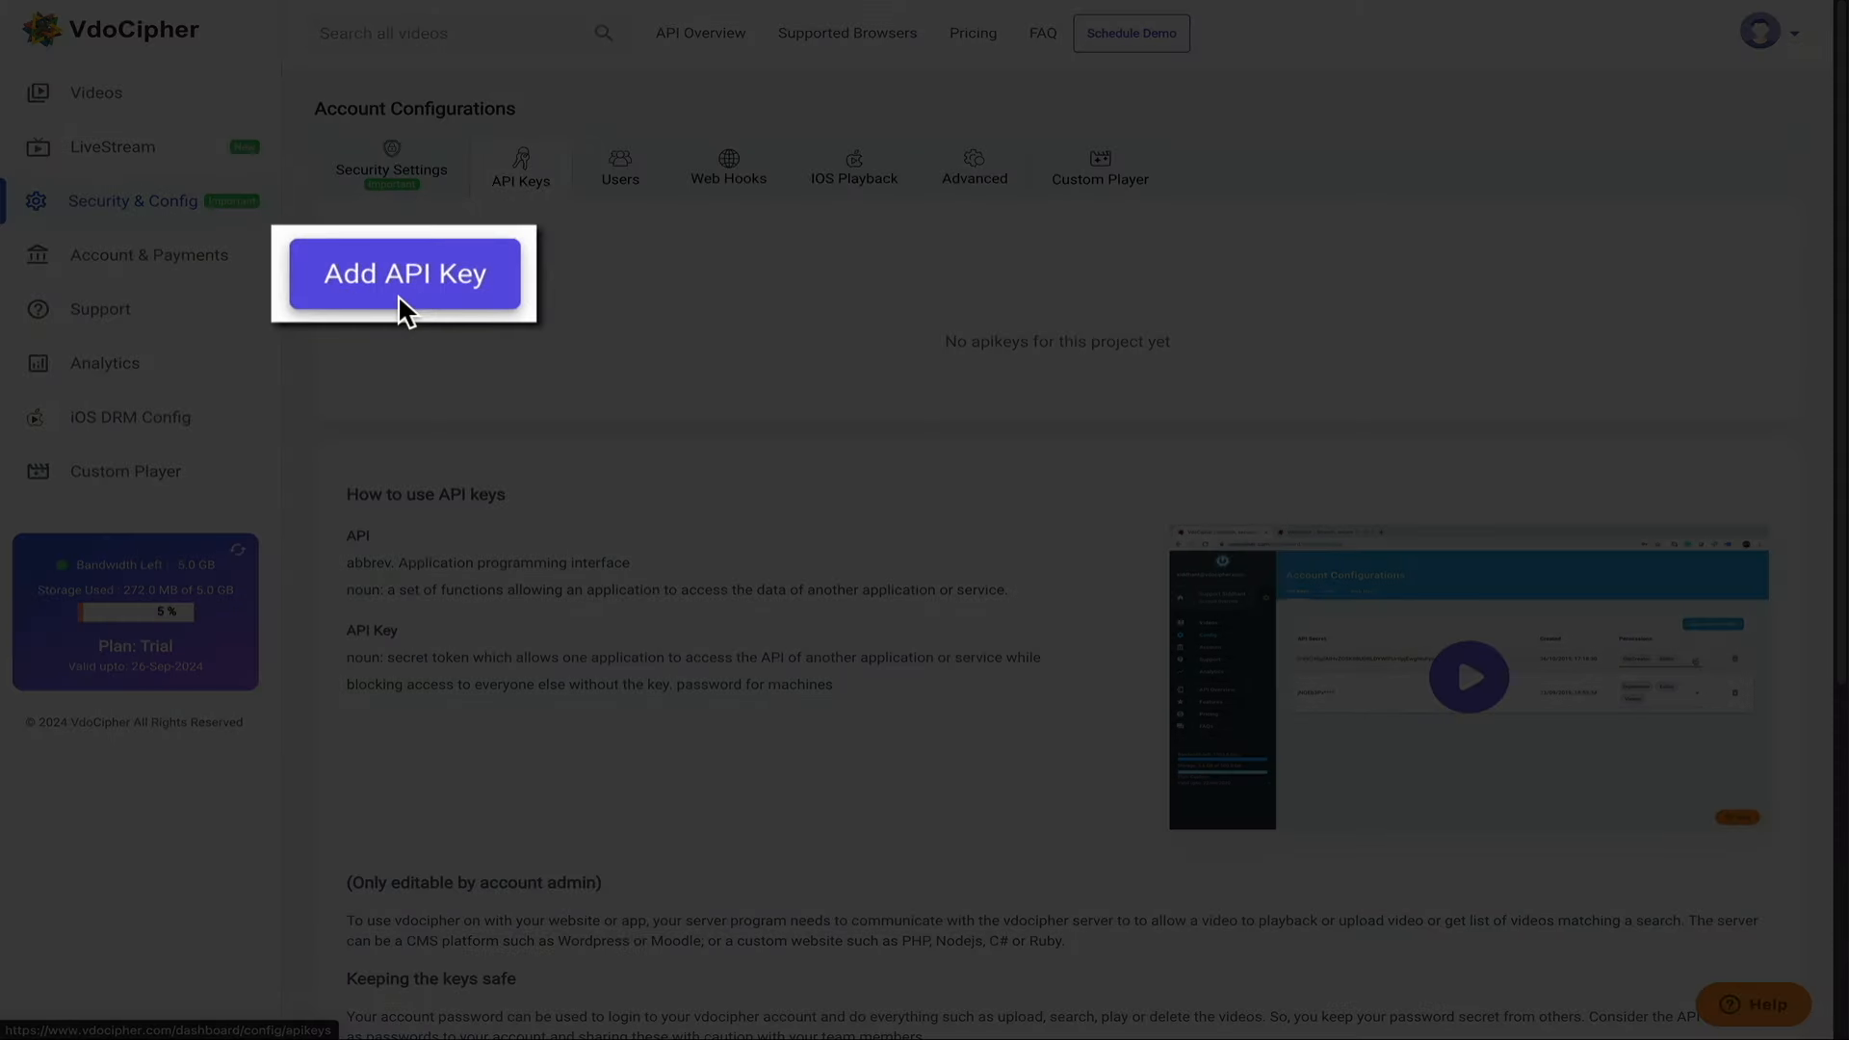
left_click(397, 293)
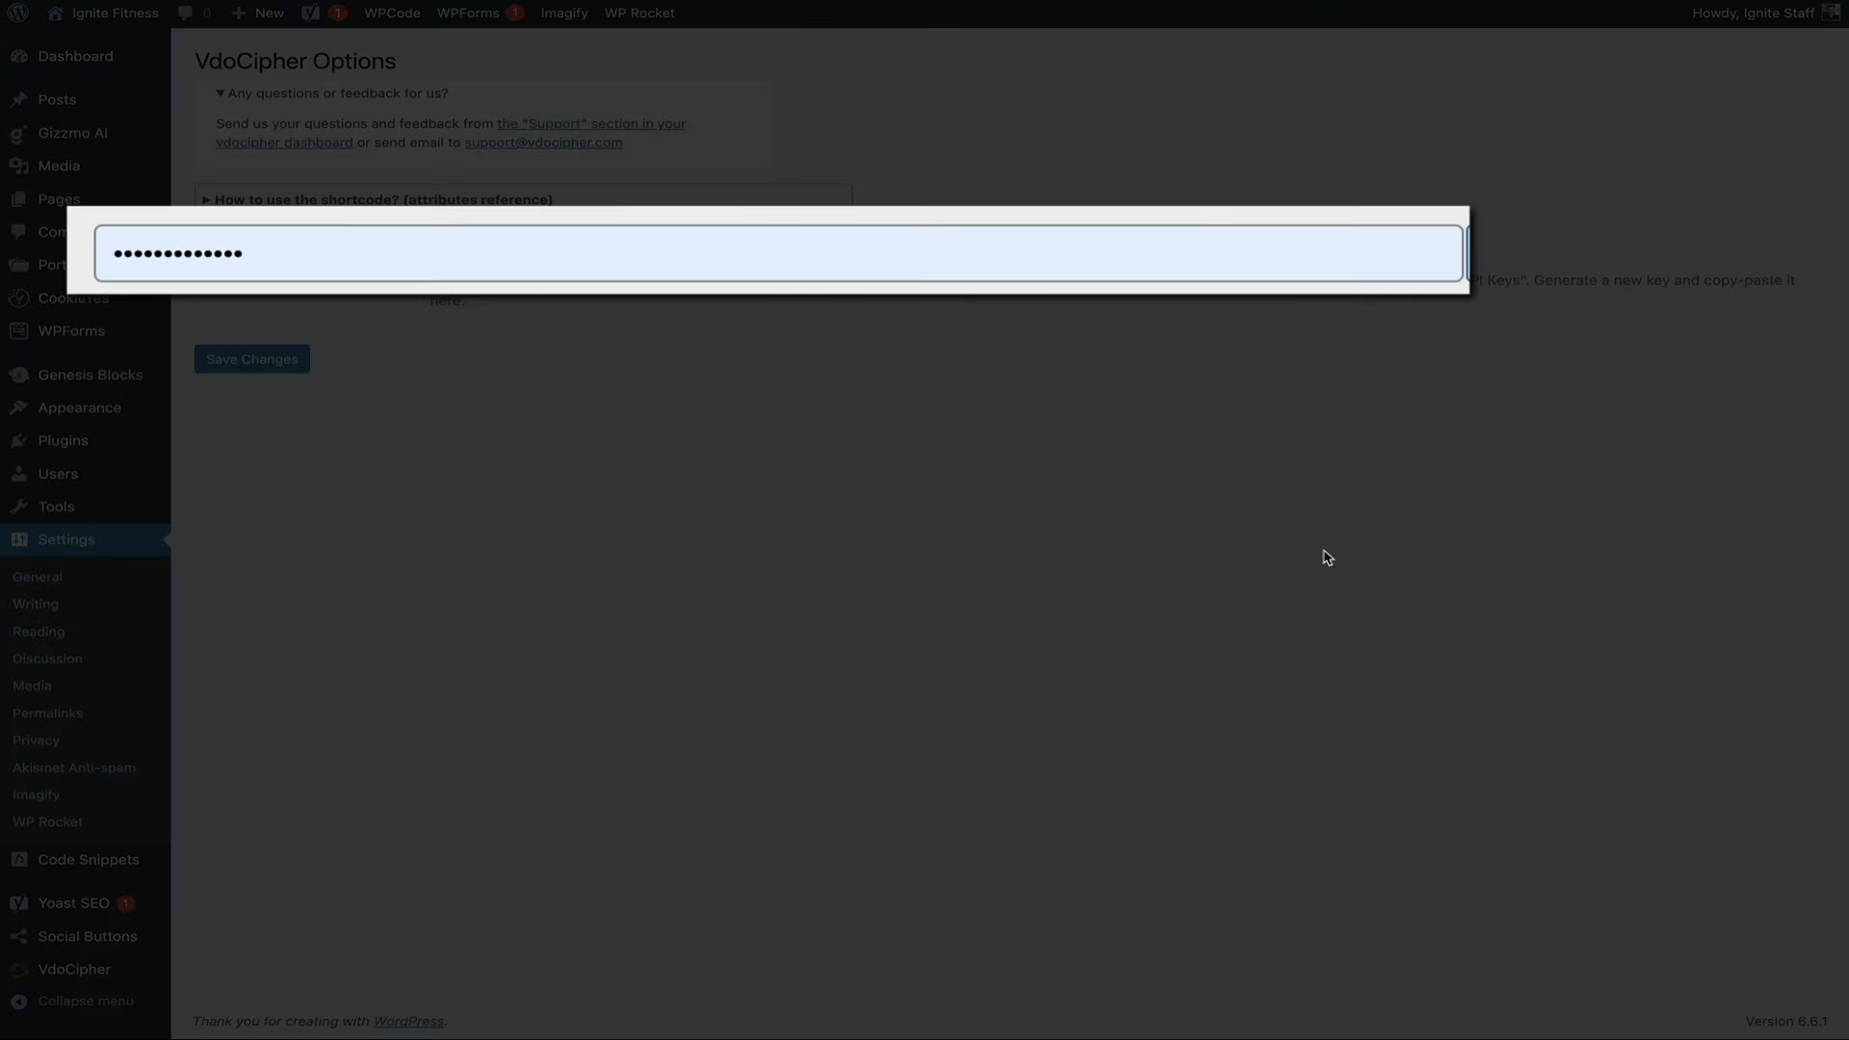
Paste the API secret key into the WordPress VdoCipher plugin options, replacing the existing entry, and save the changes.
triple_click(131, 251)
key("super+v")
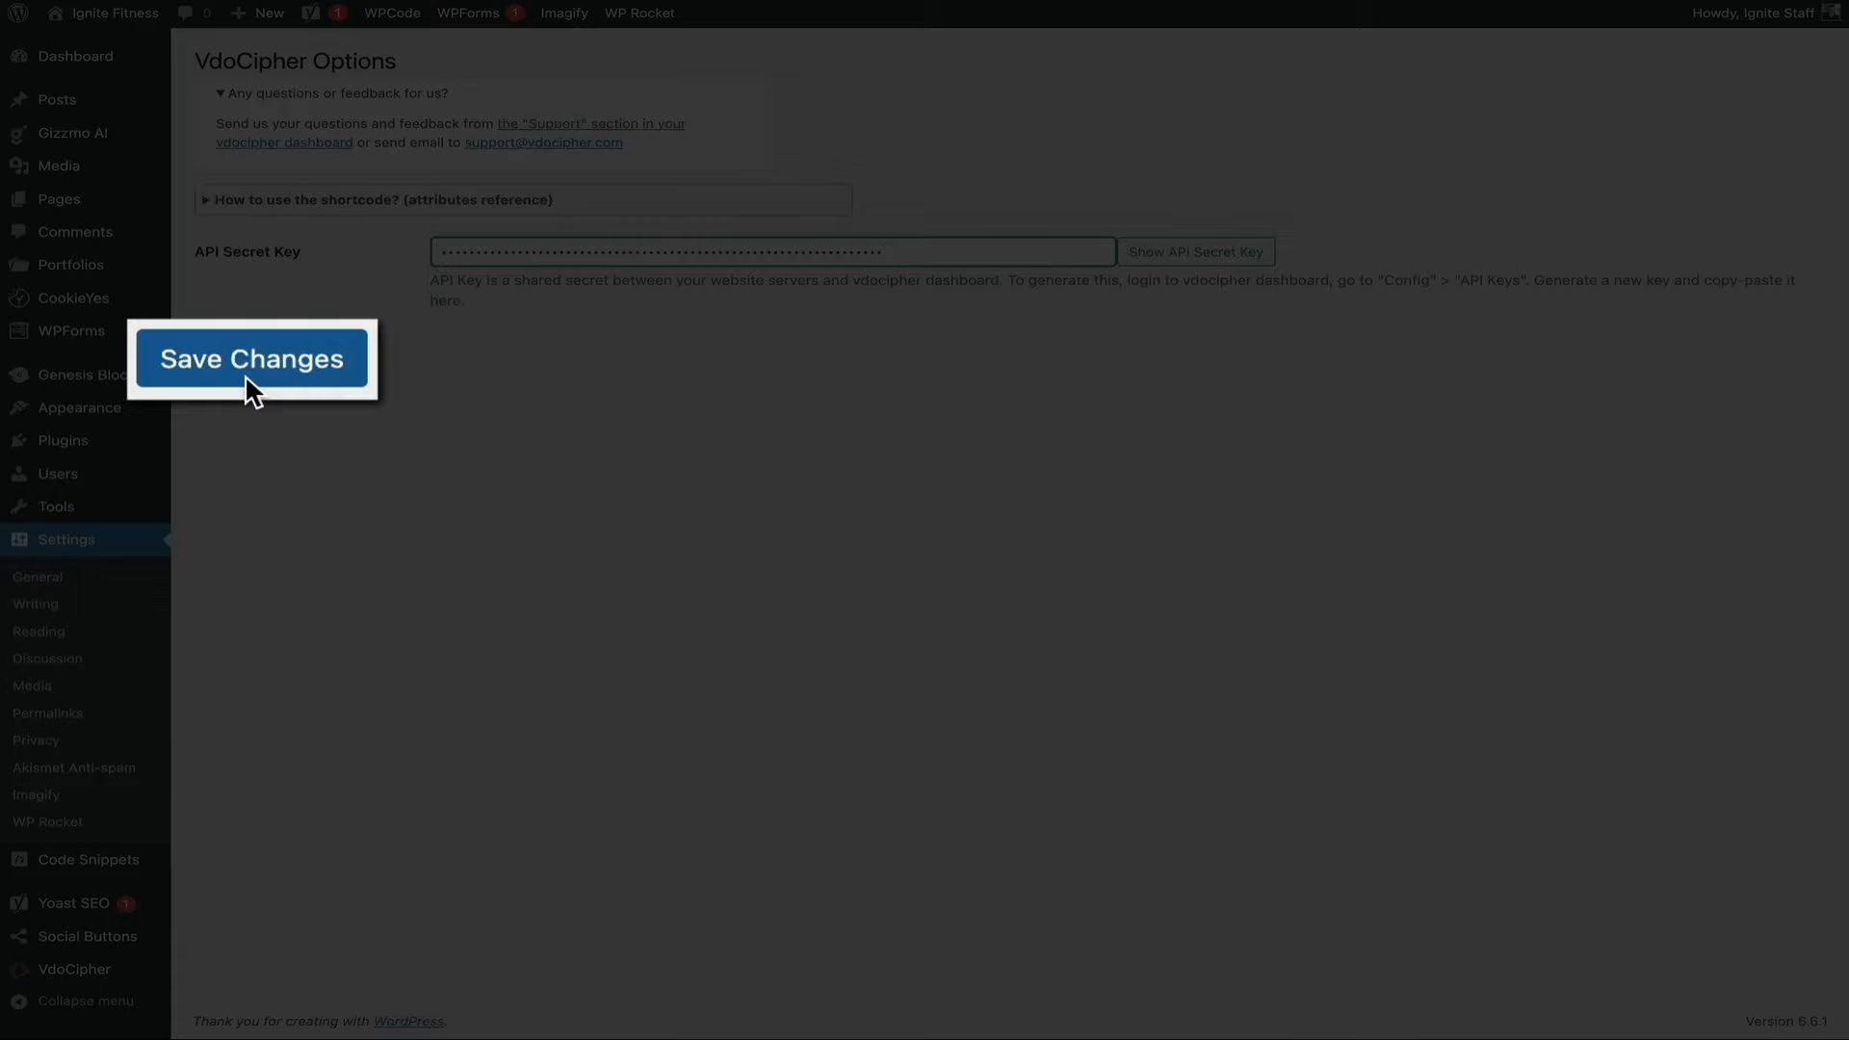
left_click(245, 377)
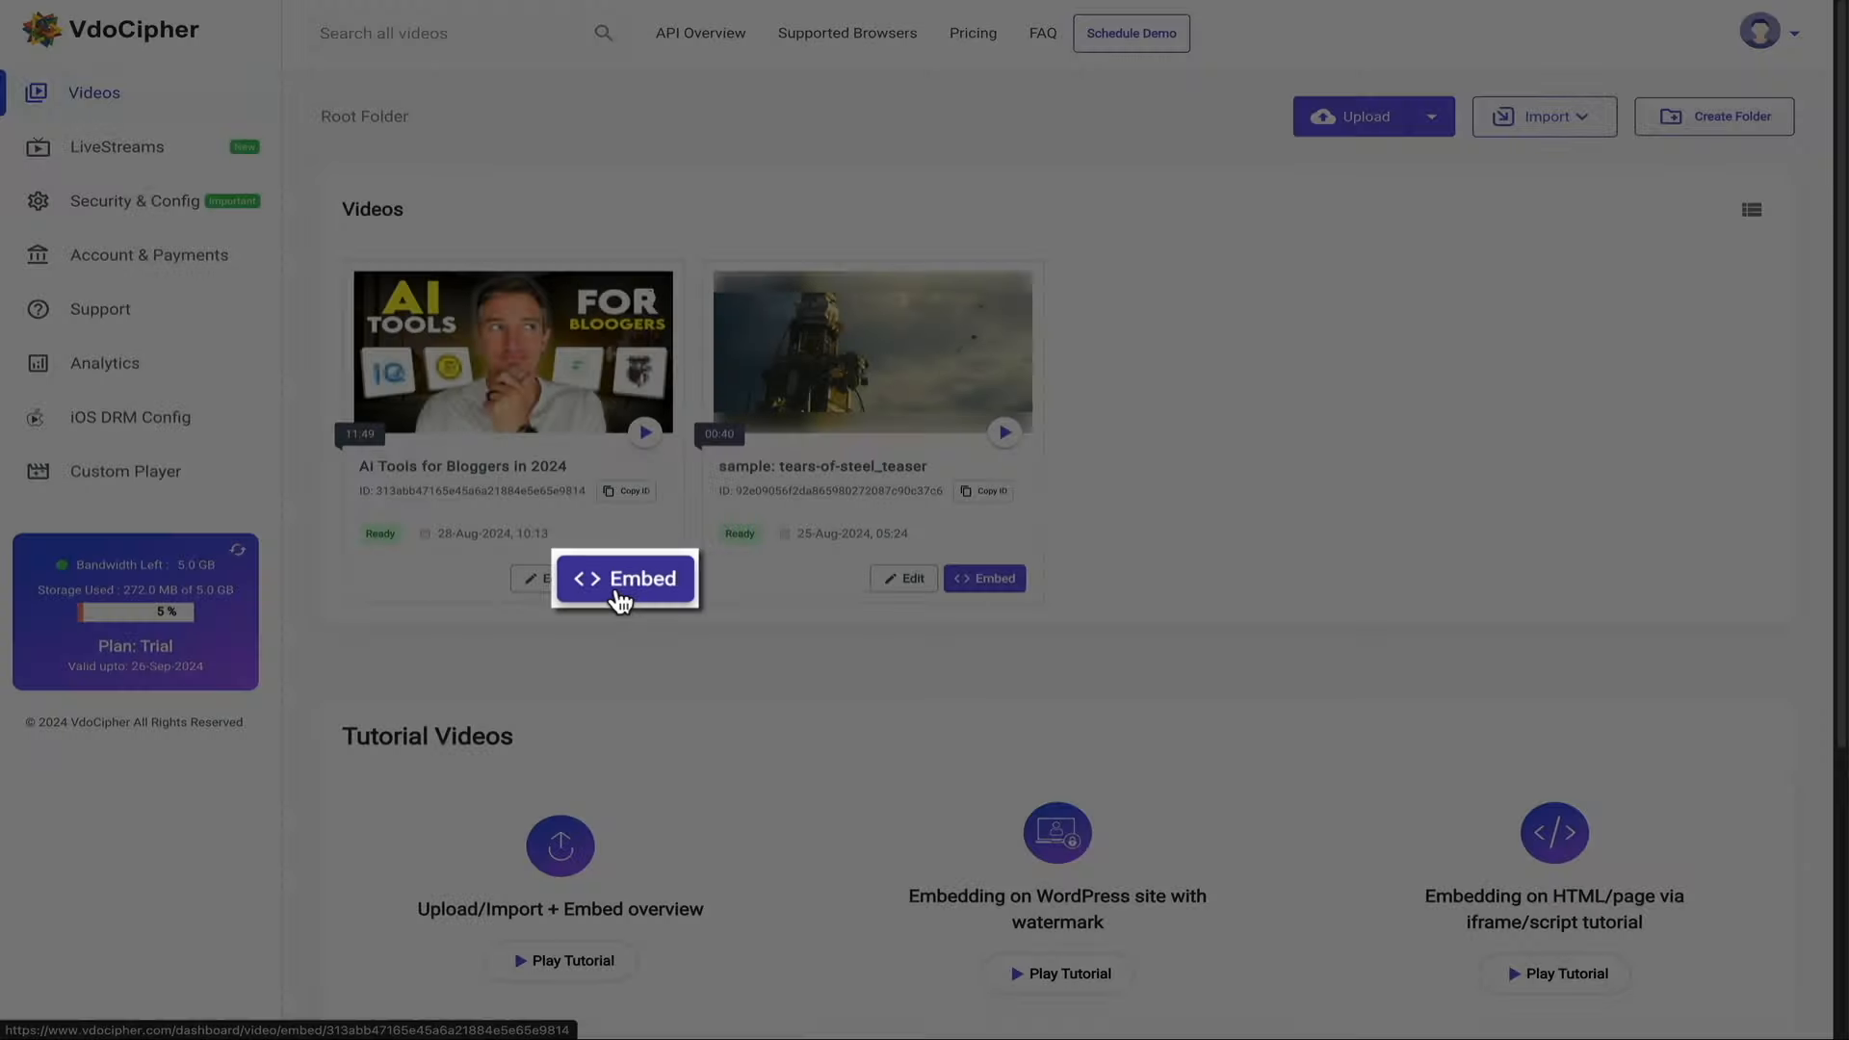
Copy the WordPress embed shortcode for the "AI Tools for Bloggers in 2024" video from the VdoCipher dashboard.
left_click(617, 603)
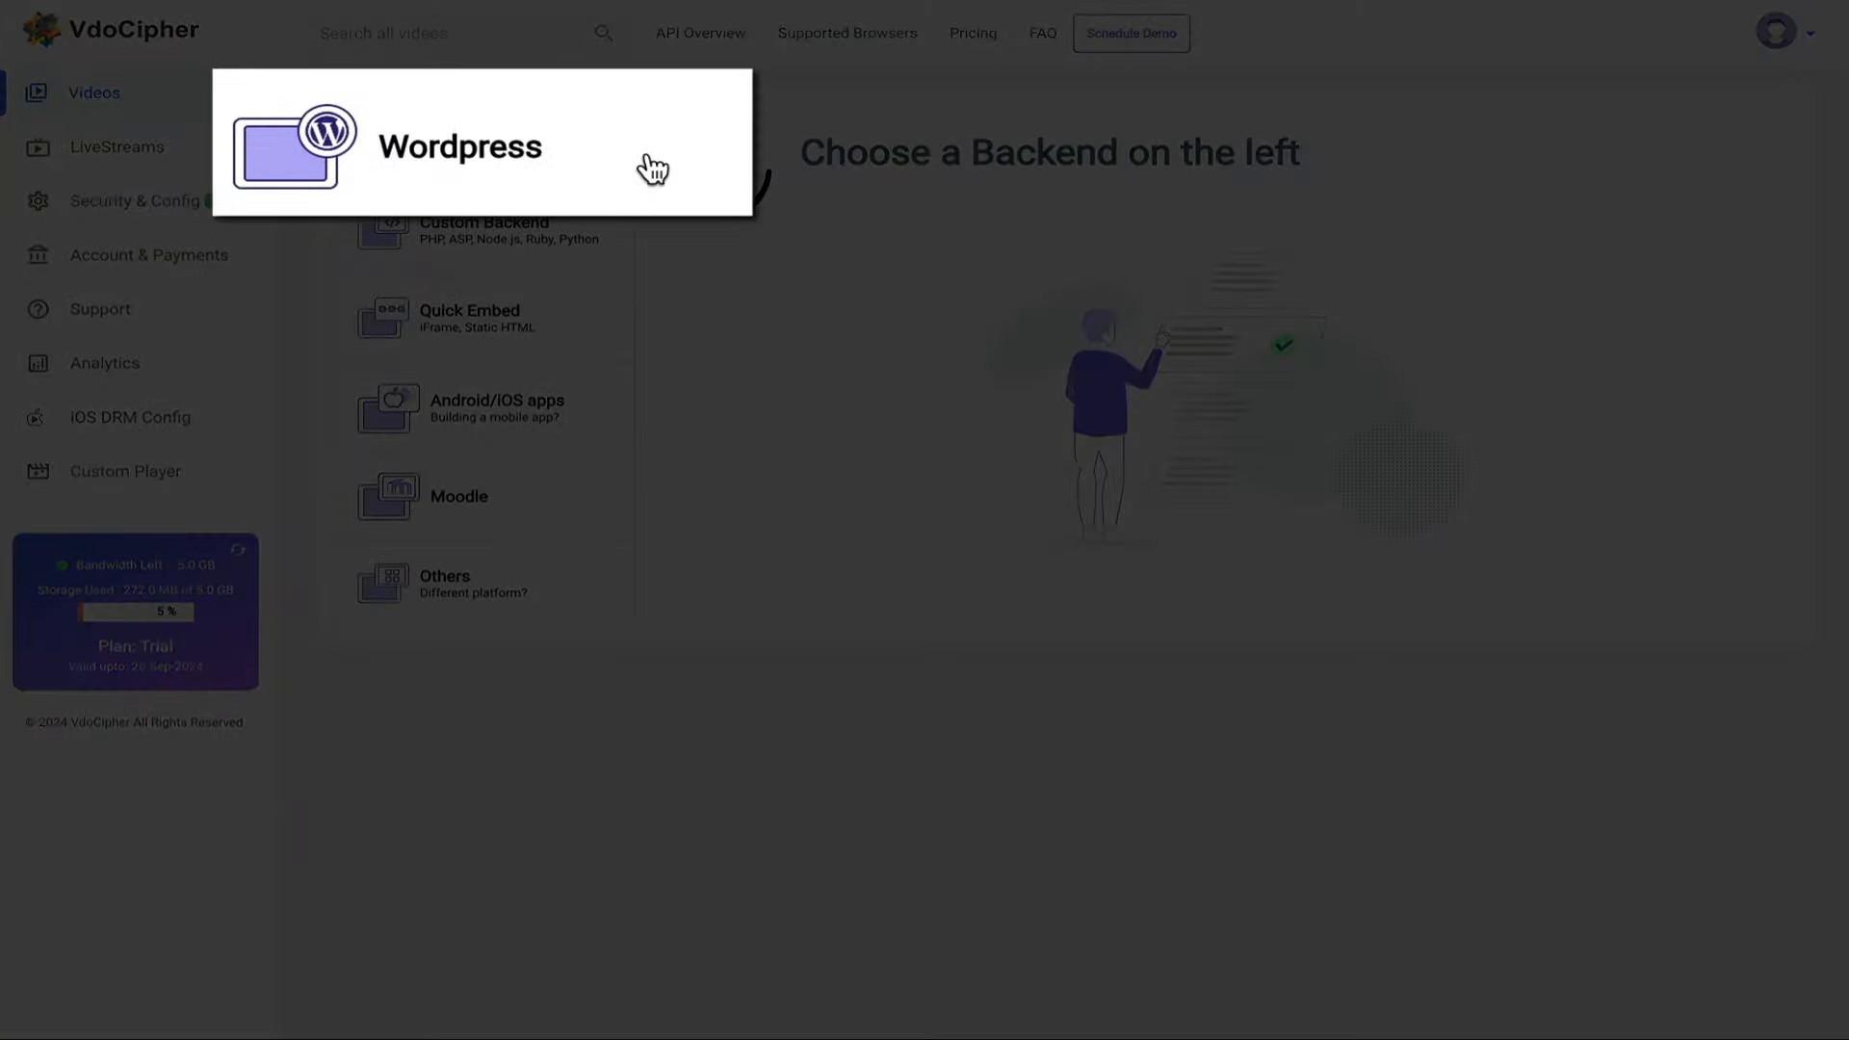
left_click(652, 169)
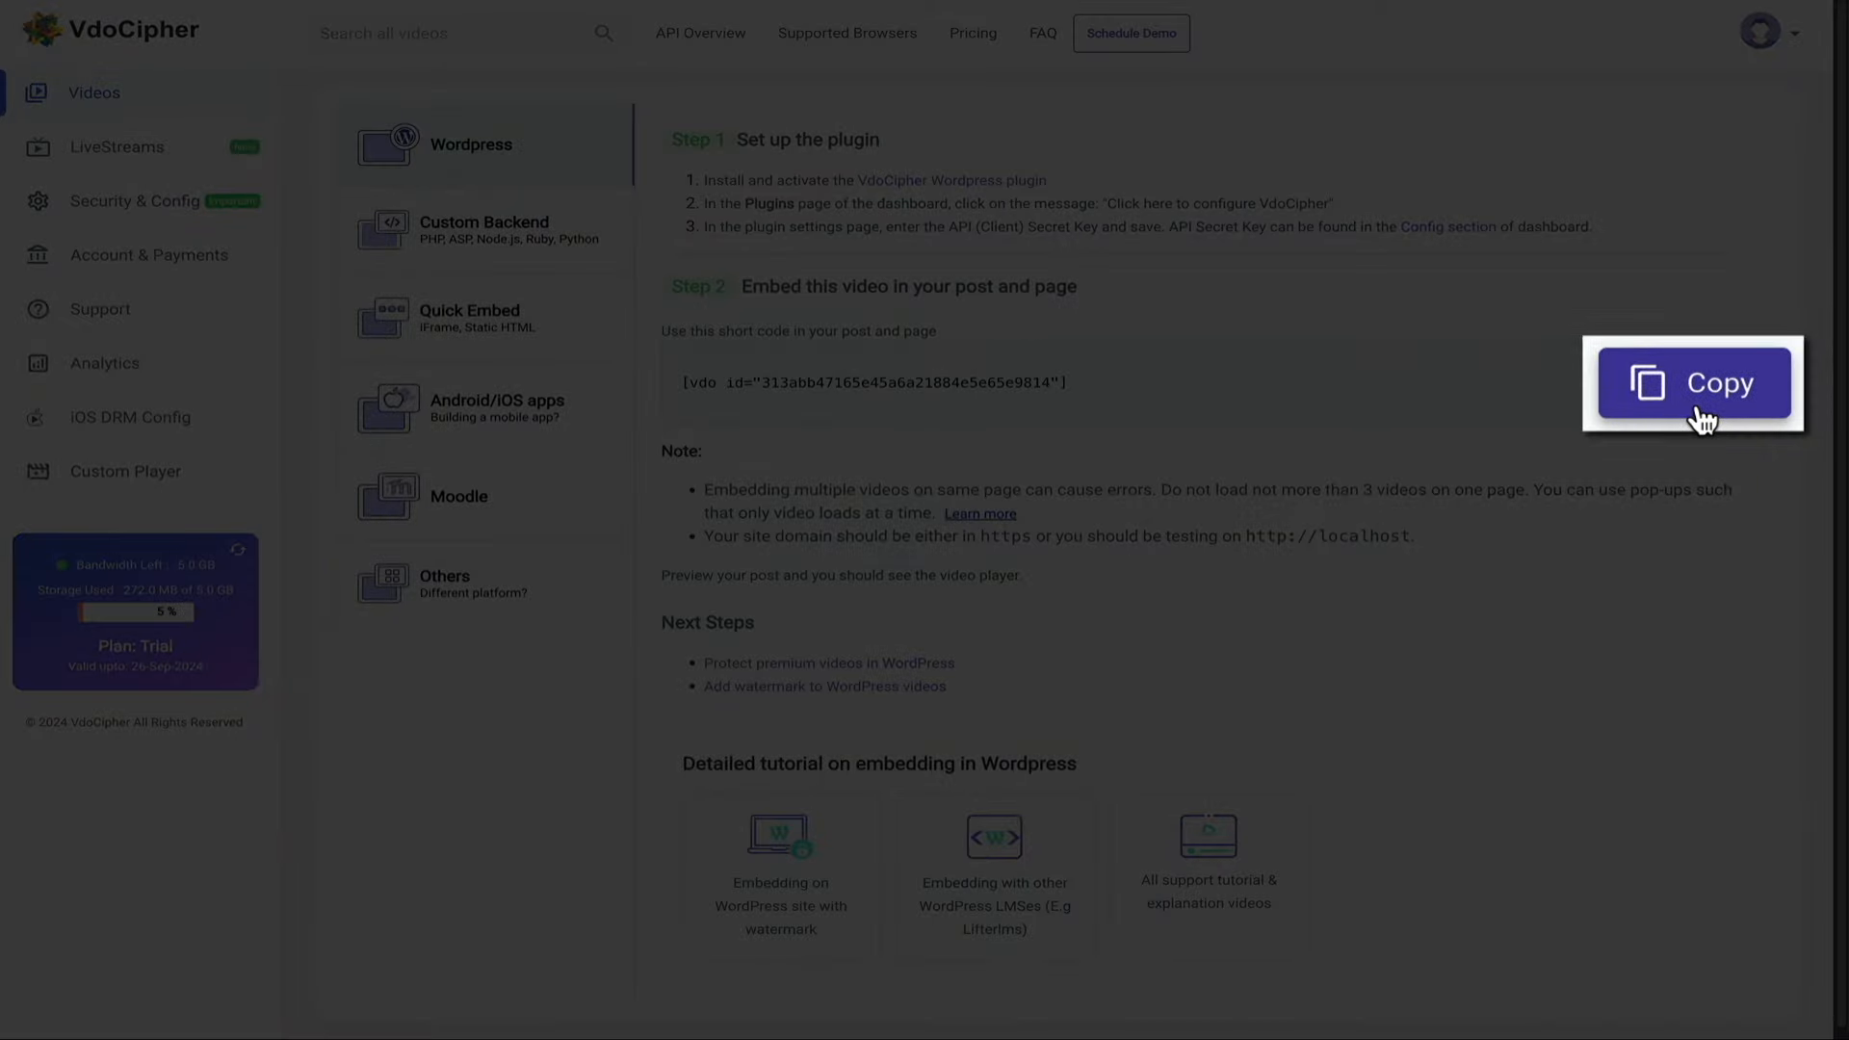
left_click(1696, 397)
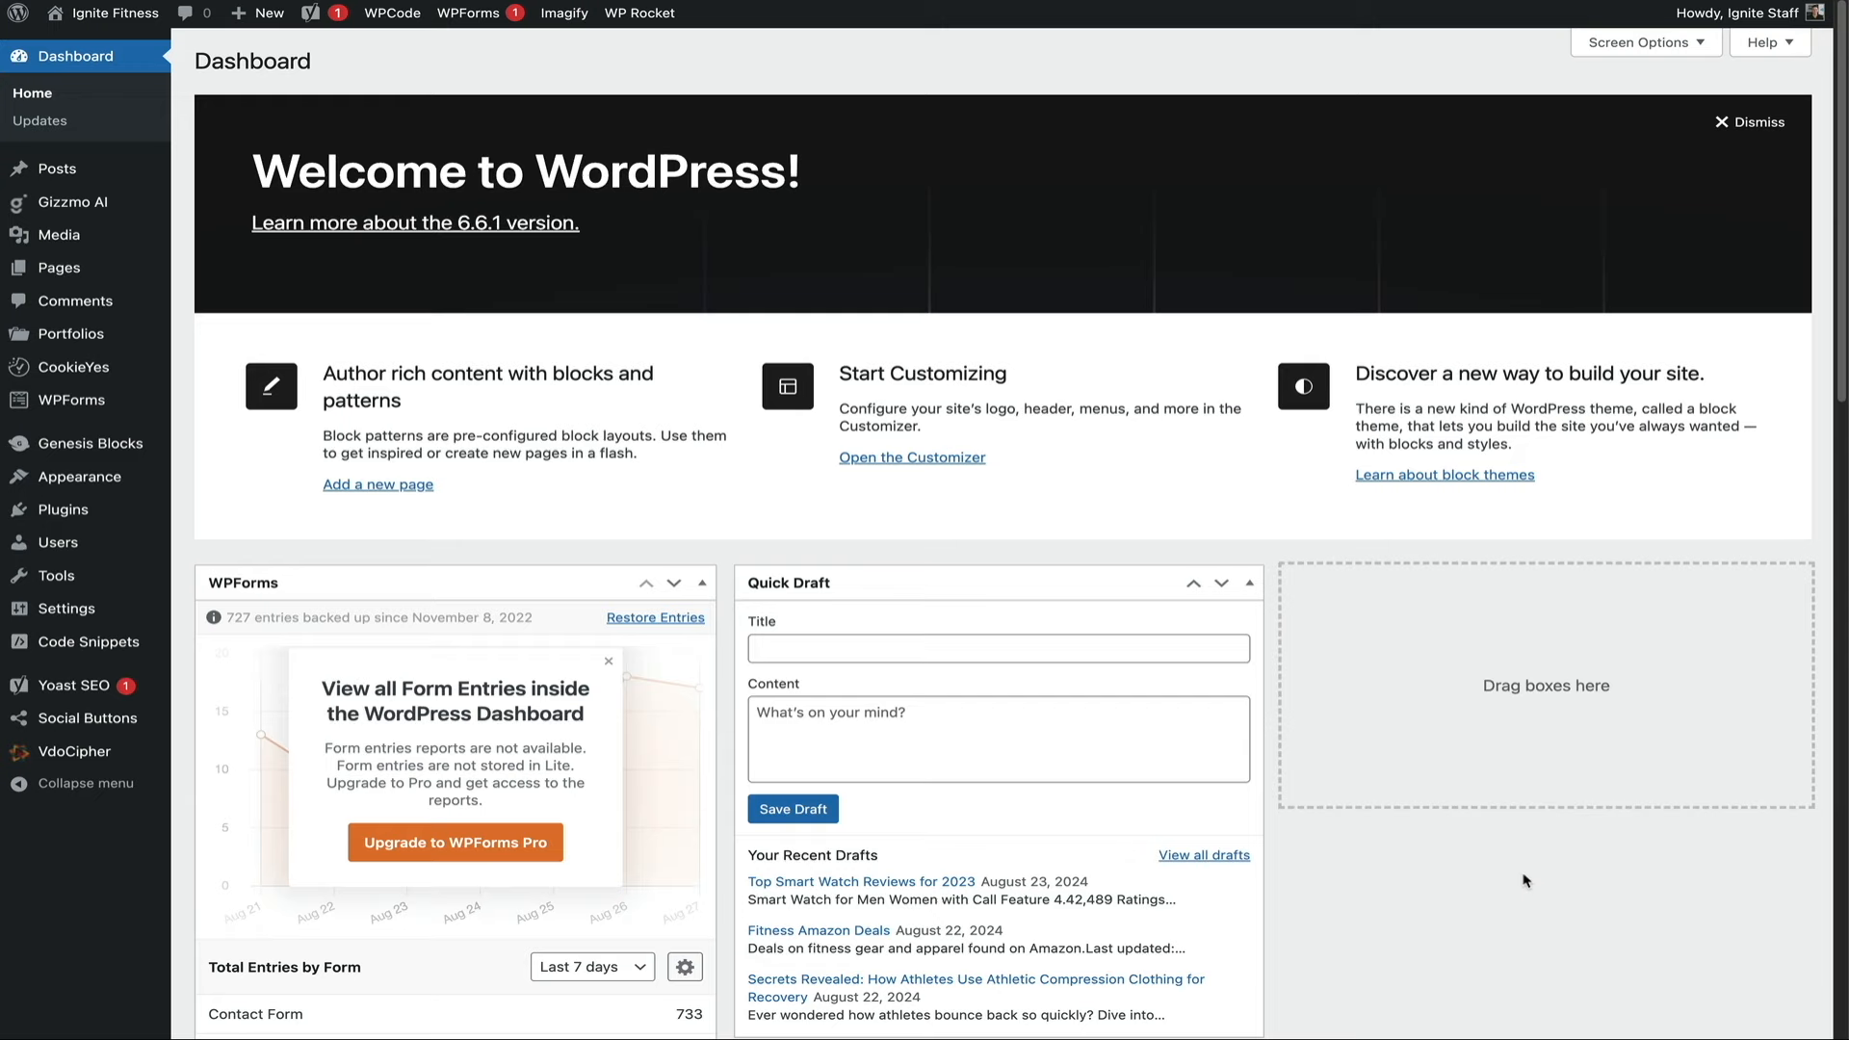
Create a new WordPress page titled "Video Test".
mouse_move(67, 268)
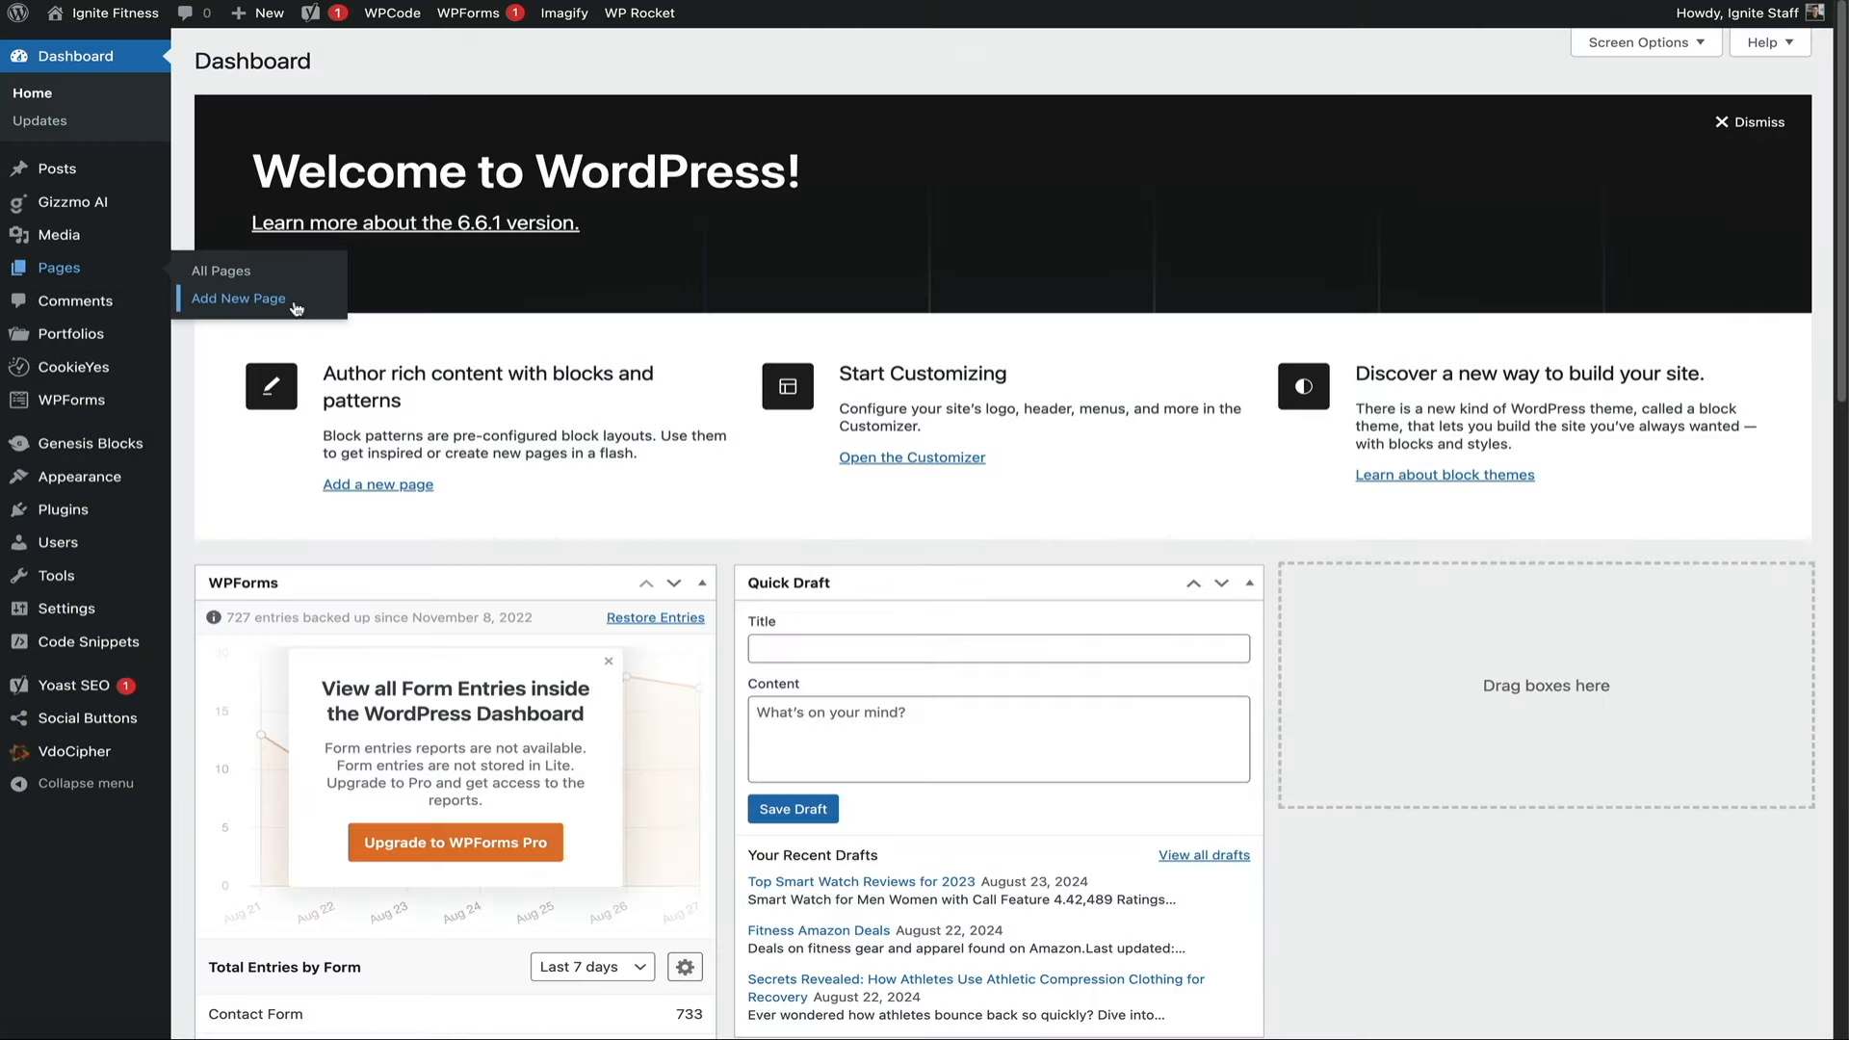
left_click(258, 301)
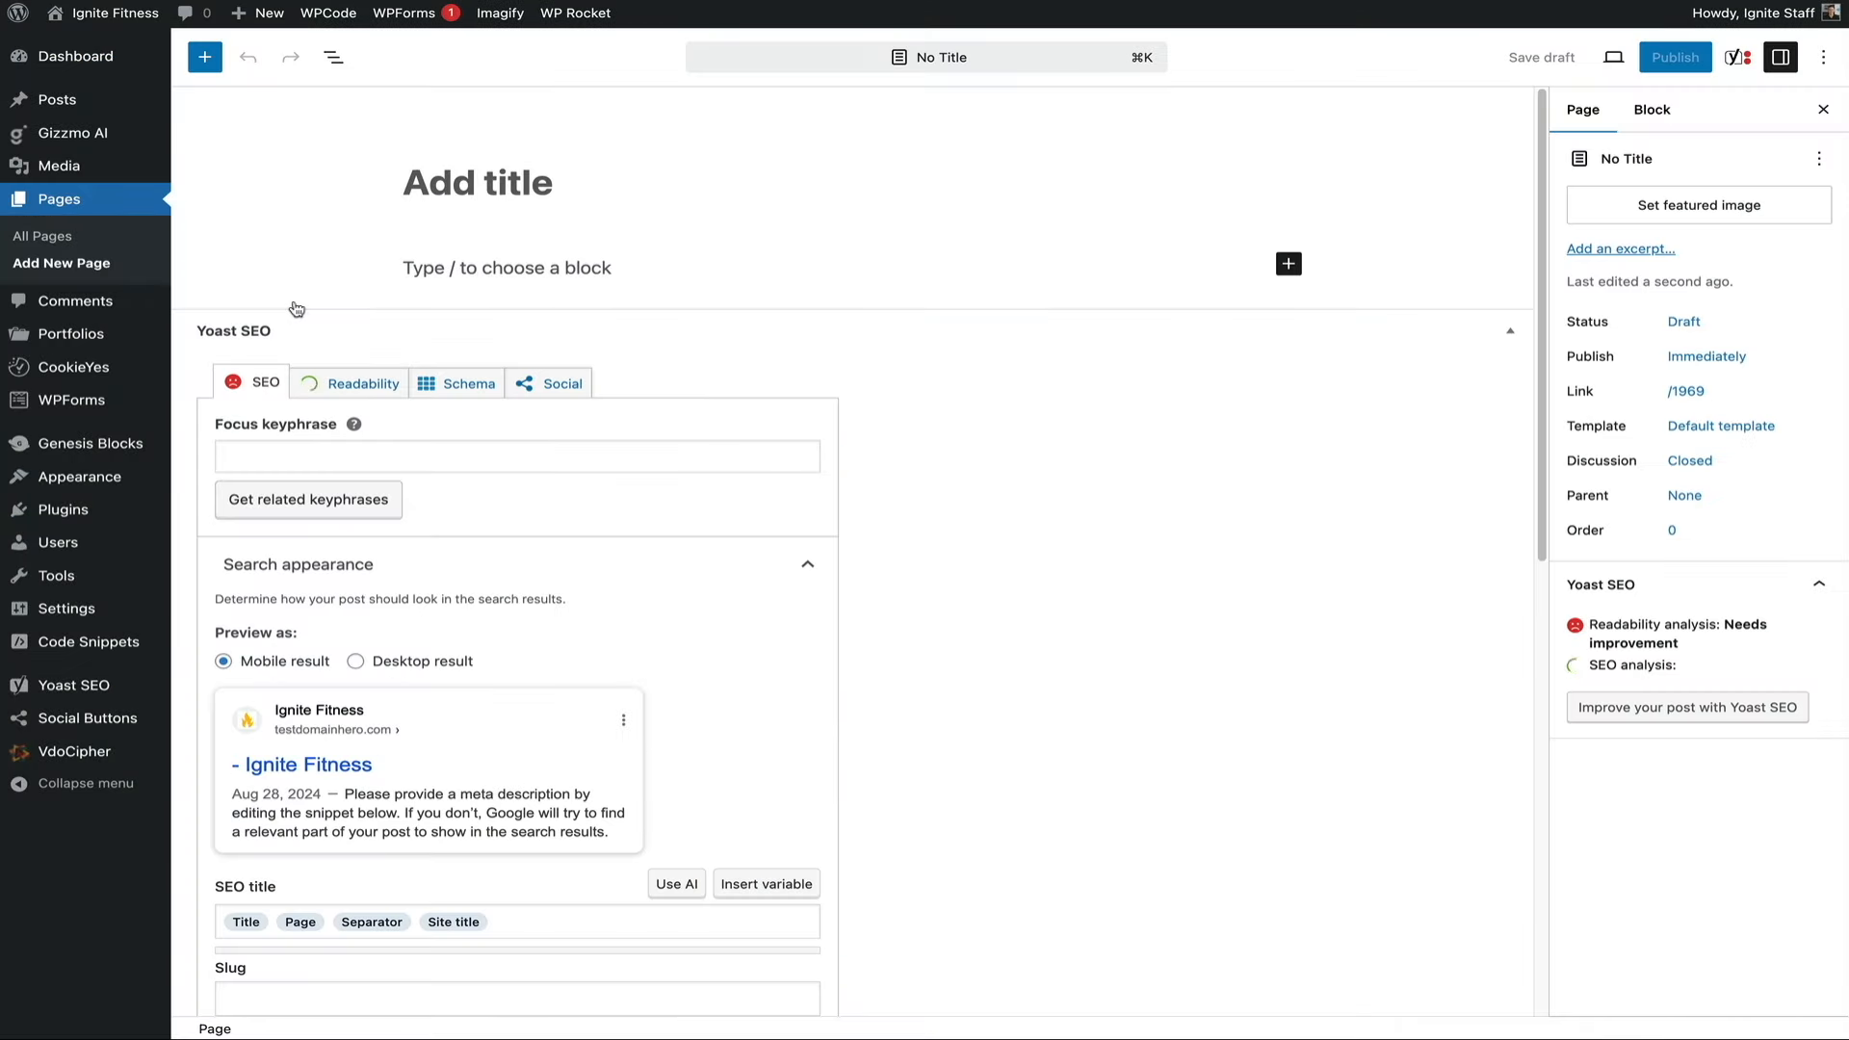
type("Video Te")
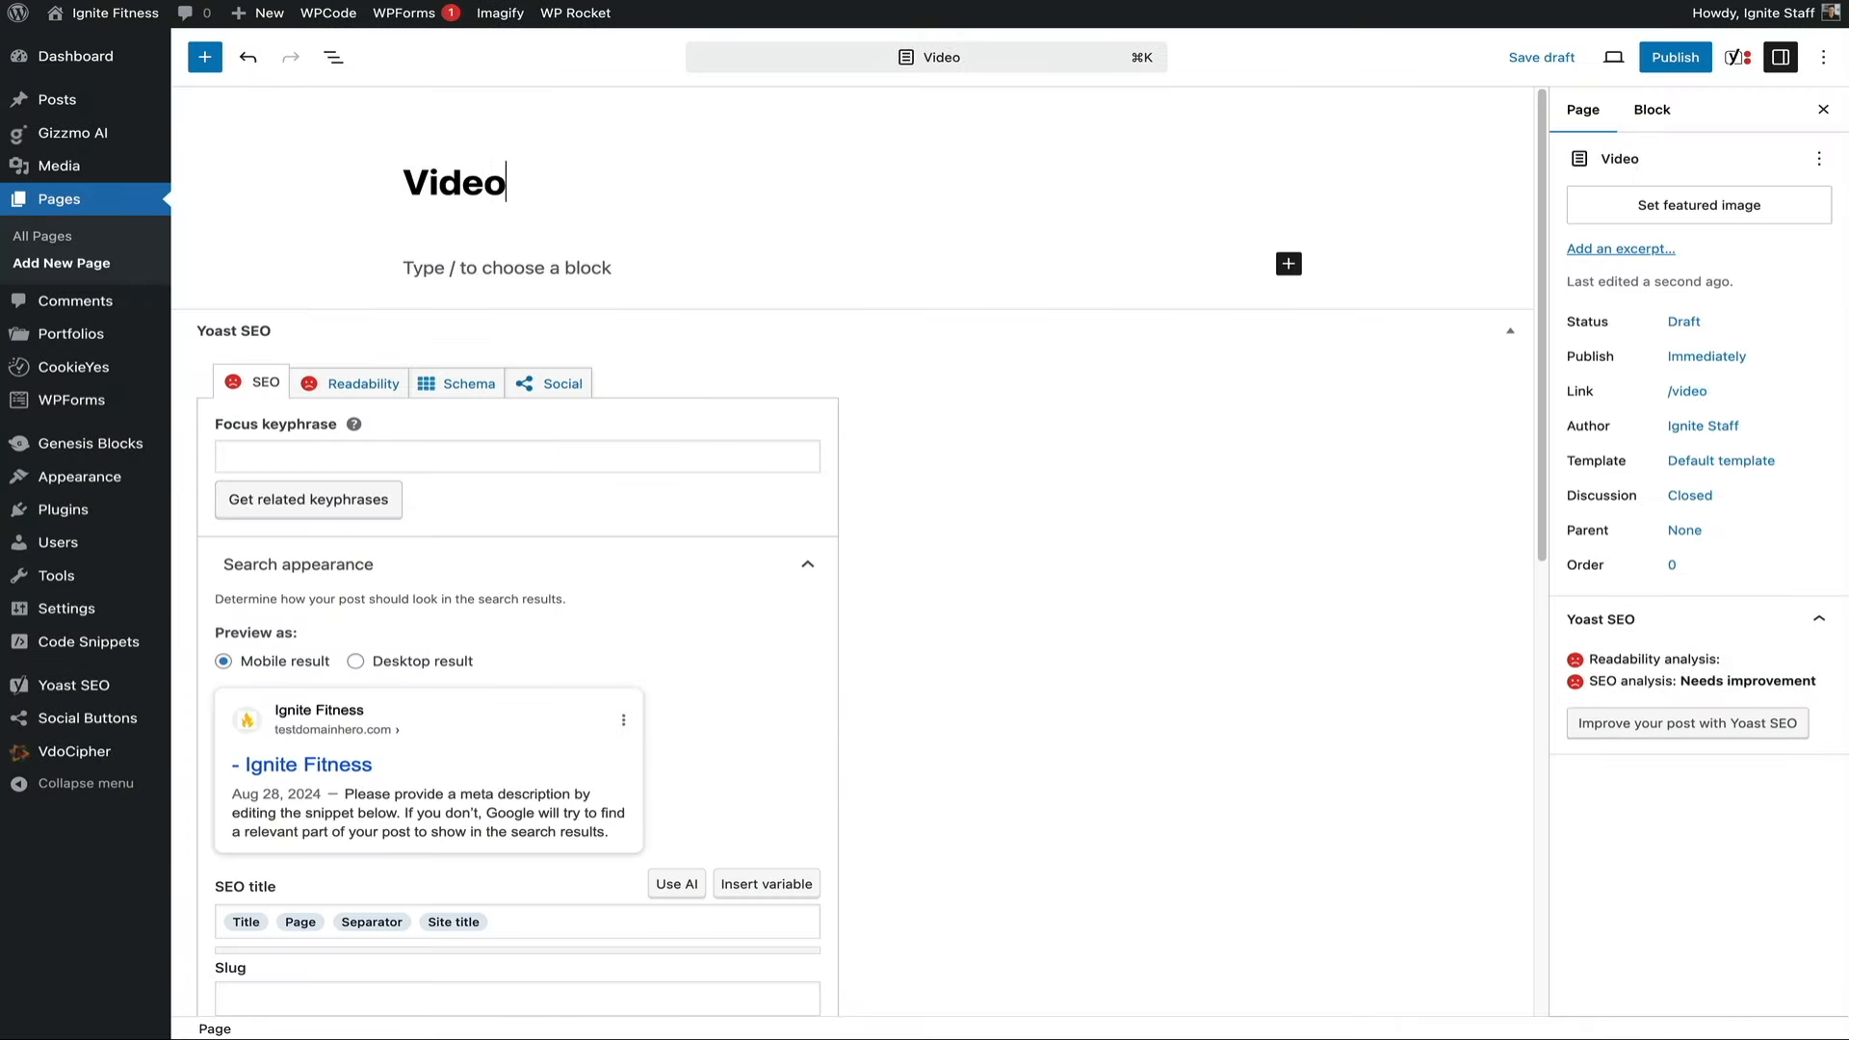
type("st")
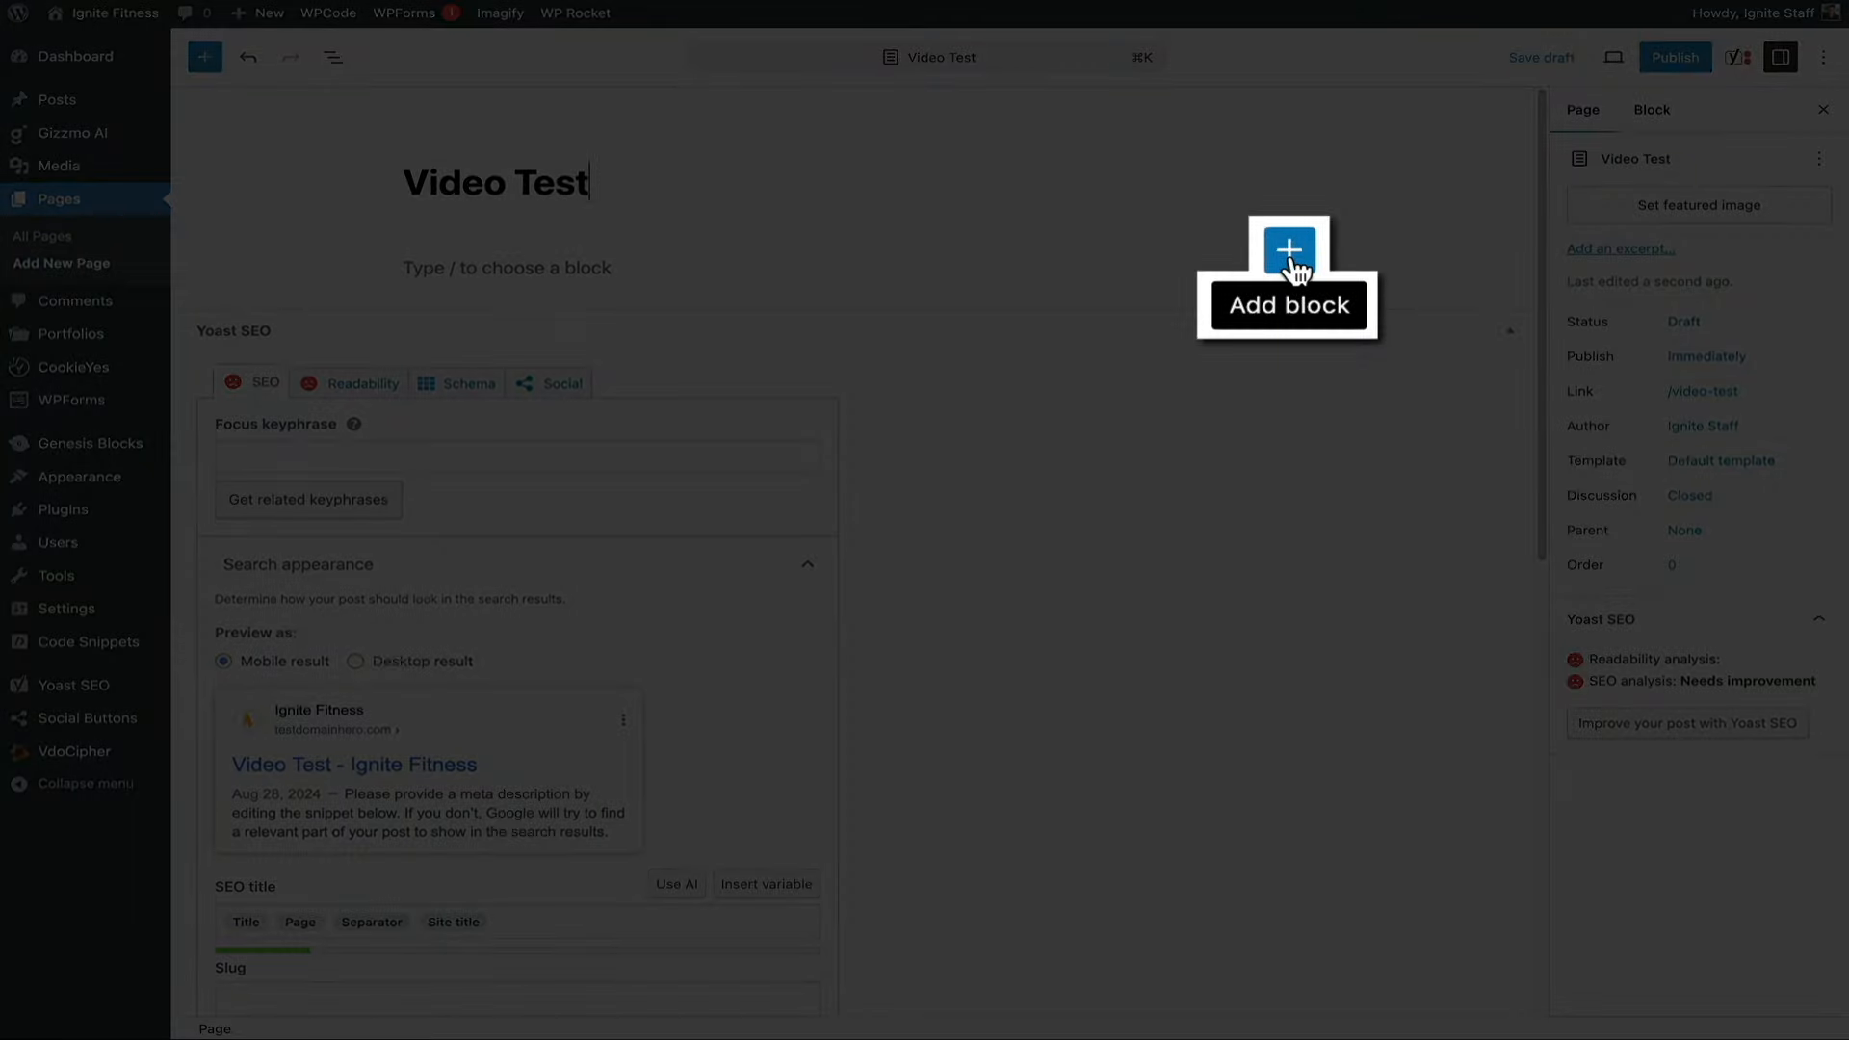
Add a Shortcode block to the page containing [vdo id="313abb47165e45a6a21884e5e65e9814"].
left_click(1289, 264)
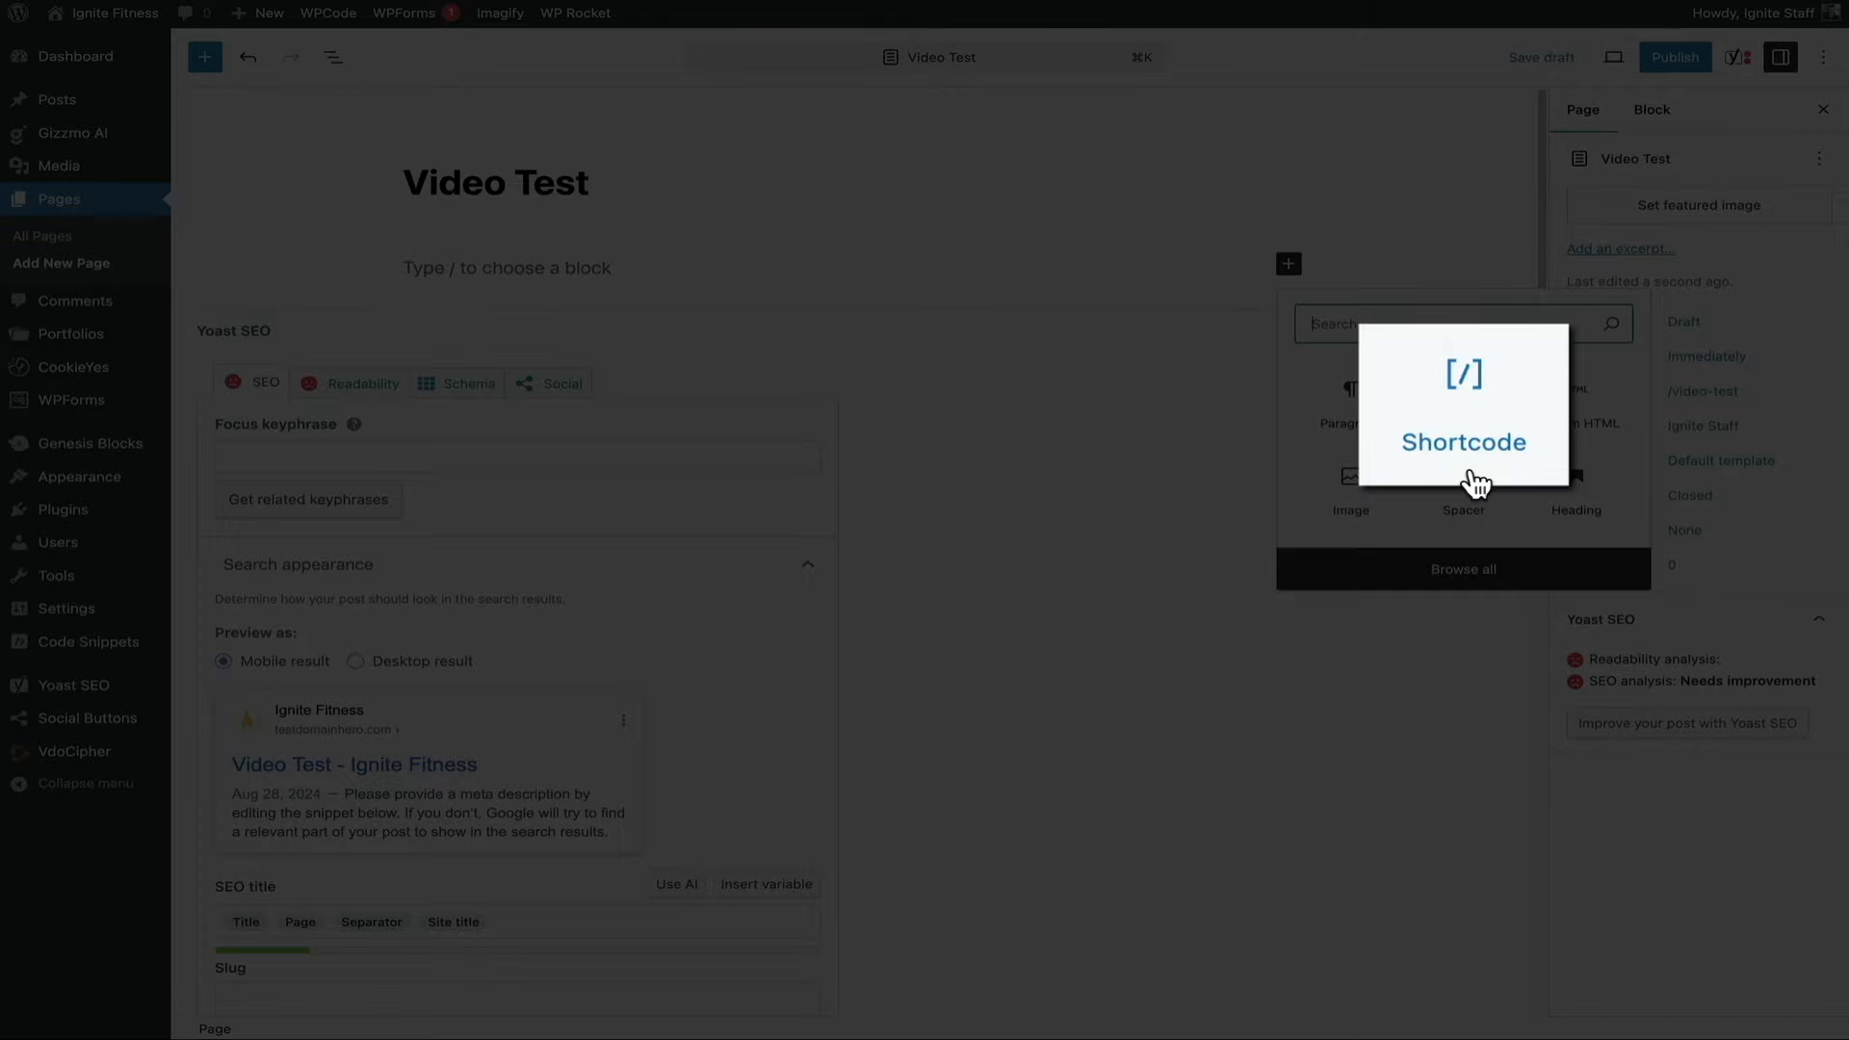
left_click(1473, 482)
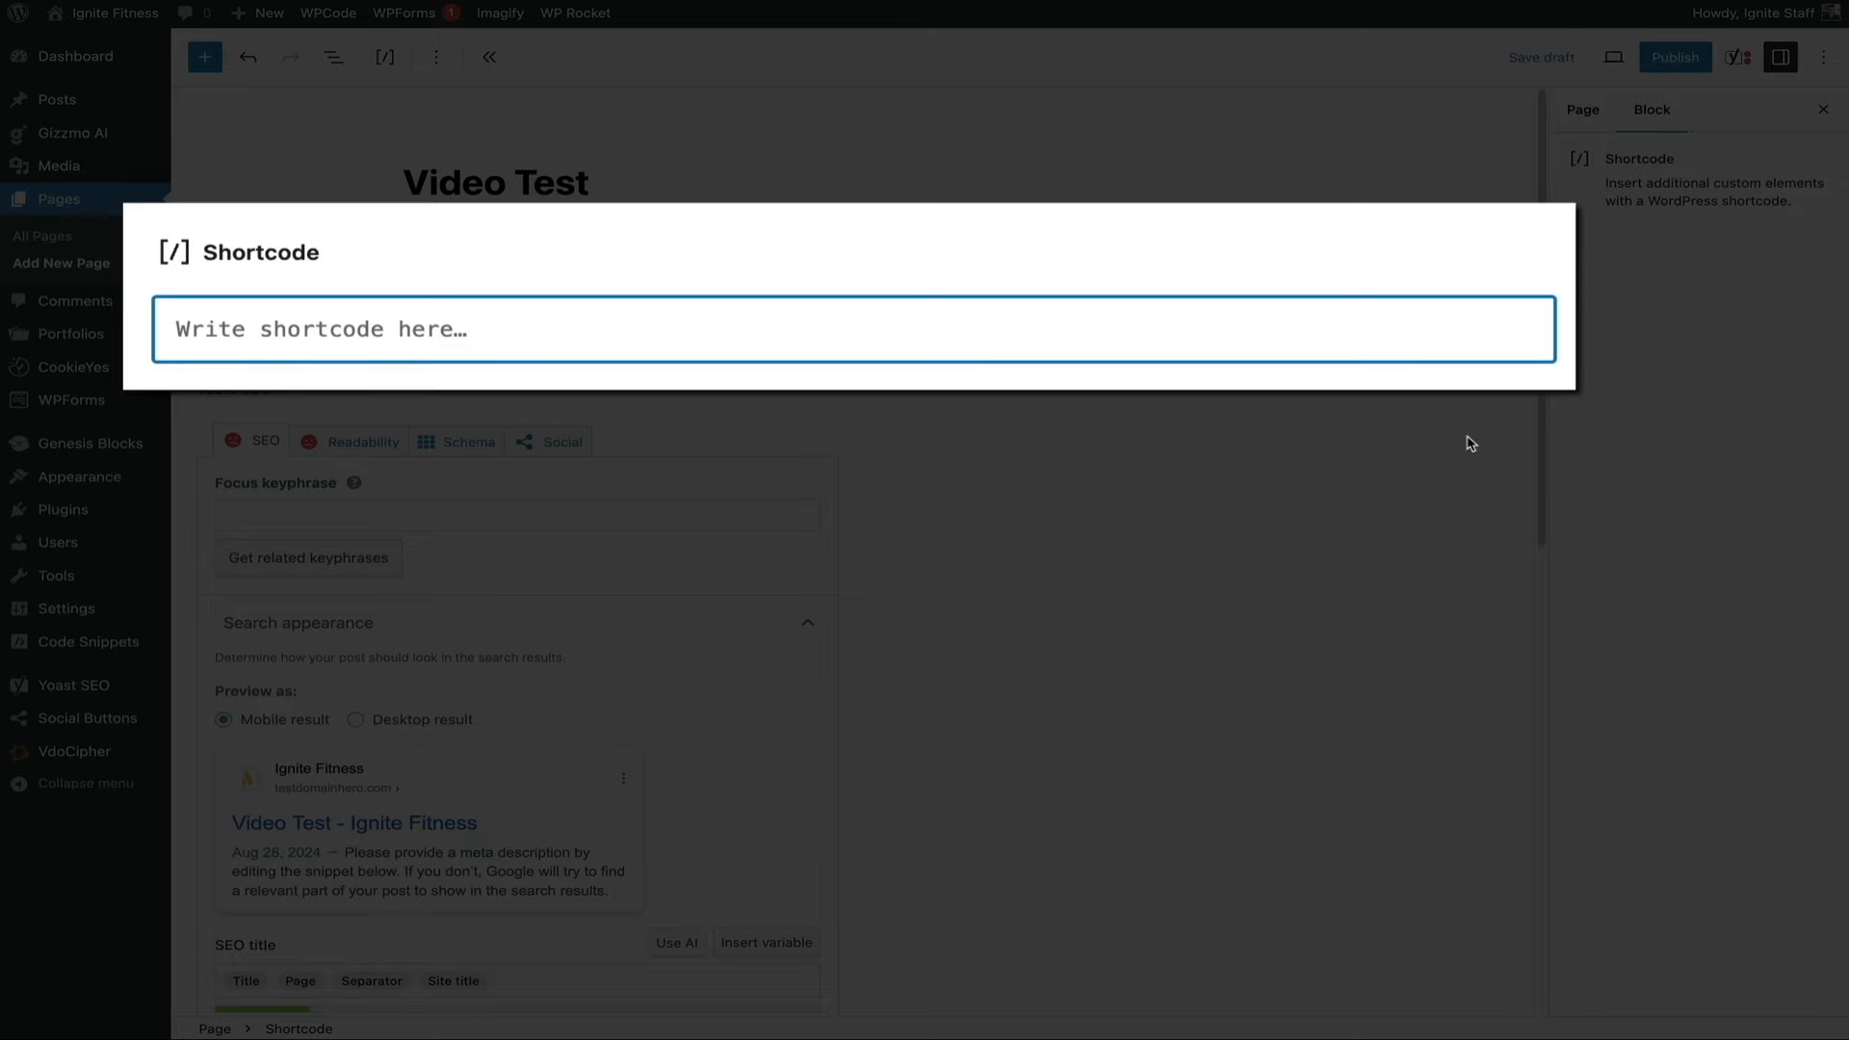
key("ctrl+v")
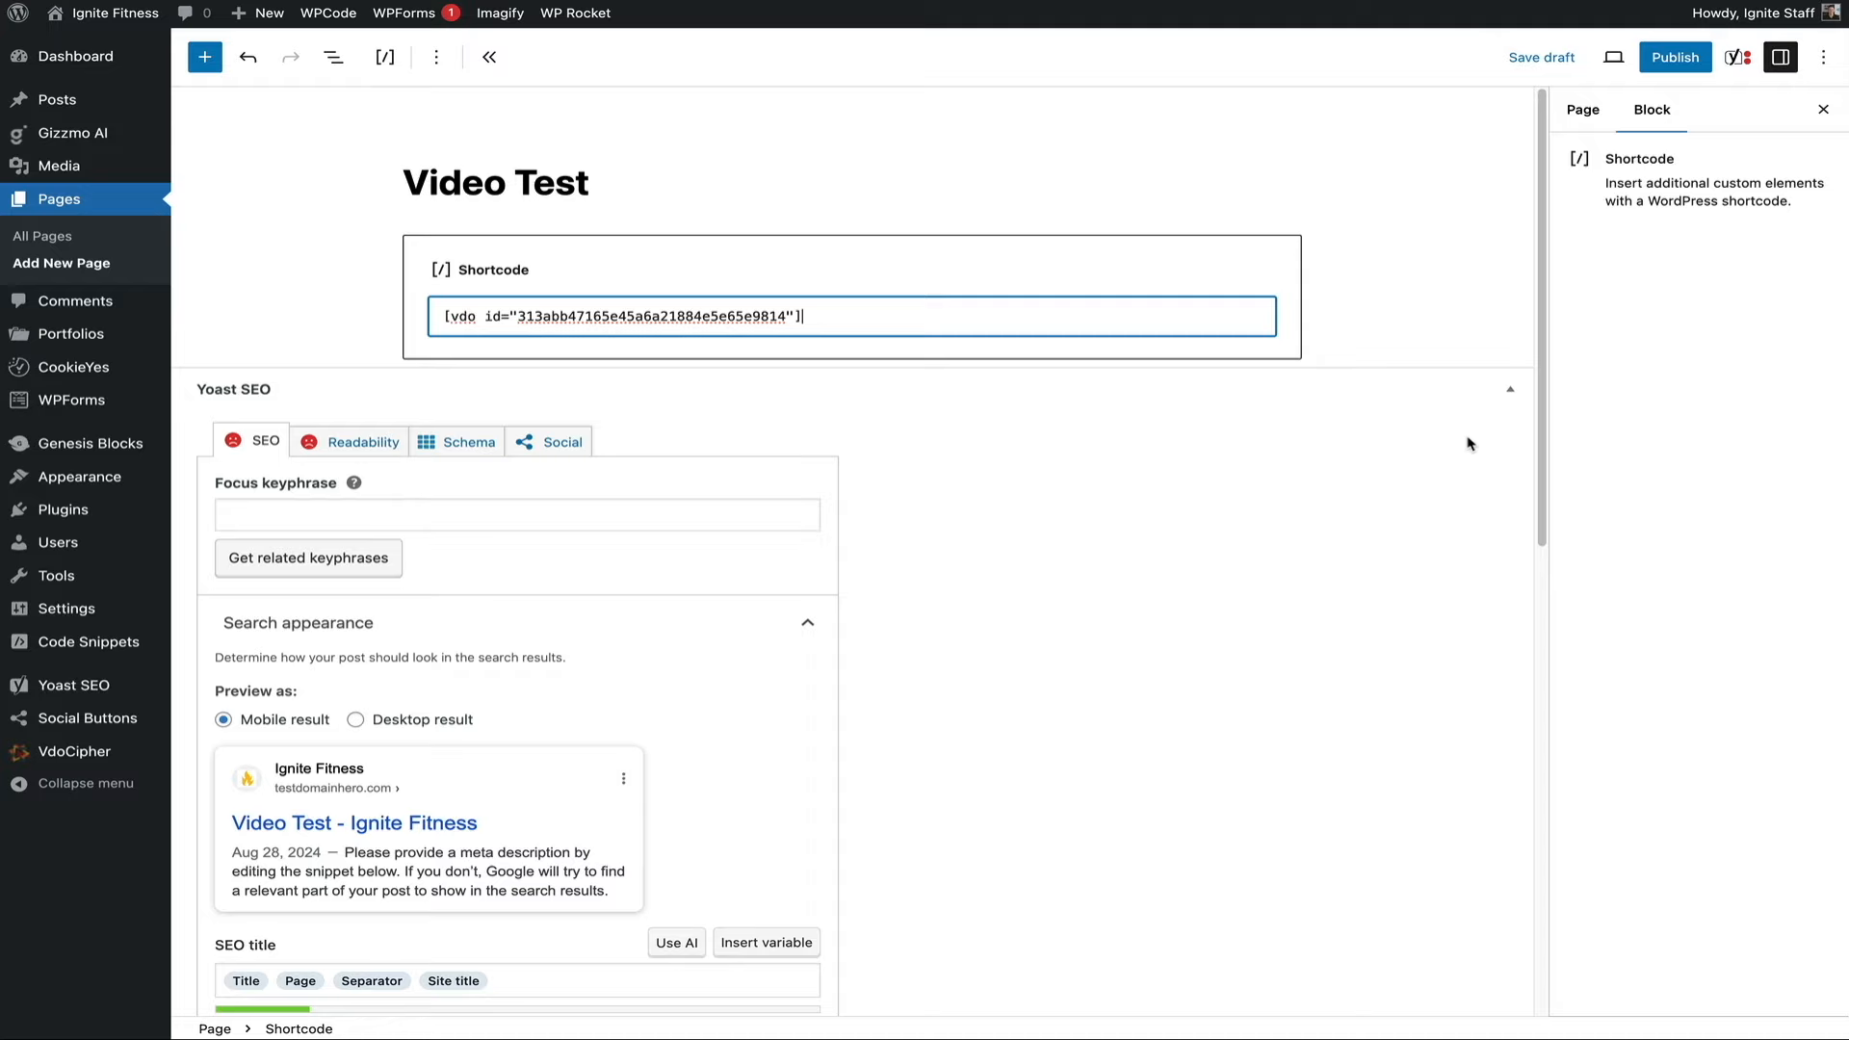
Preview the Video Test page in a new tab and test the embedded video by playing it and rewinding to the start.
left_click(1615, 70)
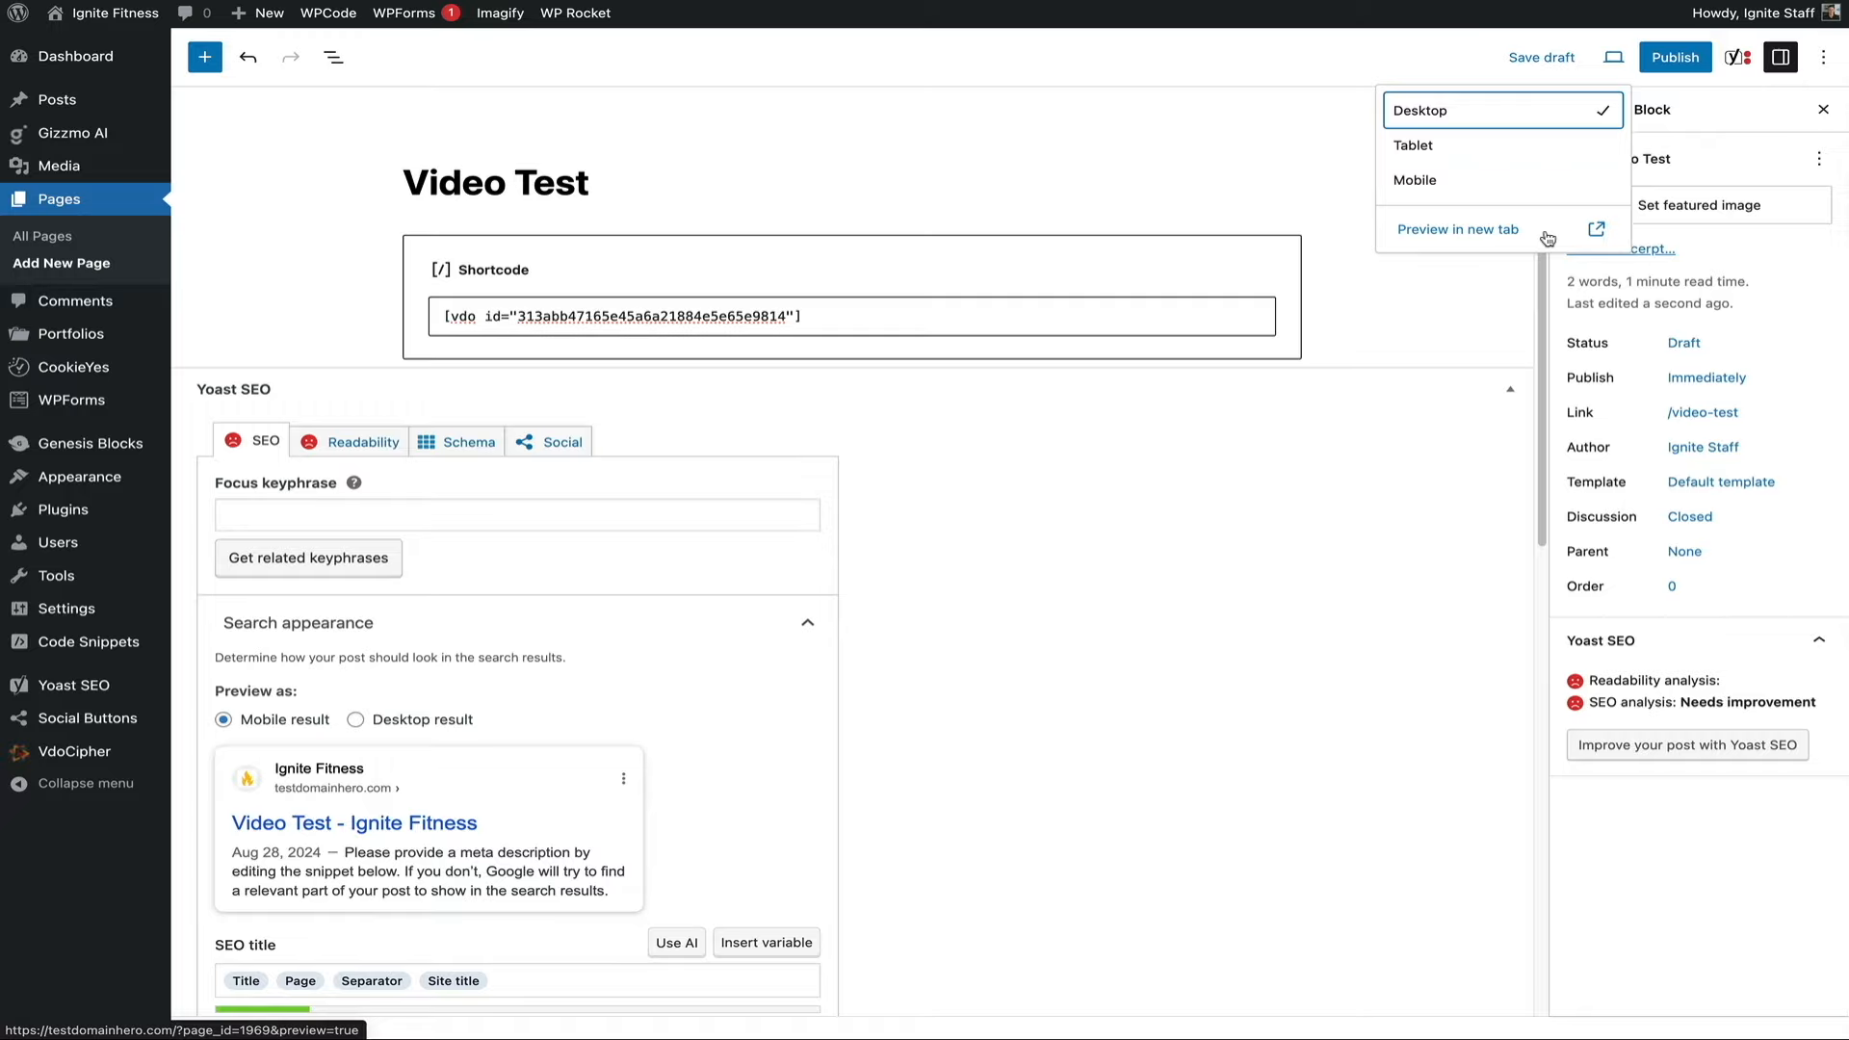
left_click(1547, 237)
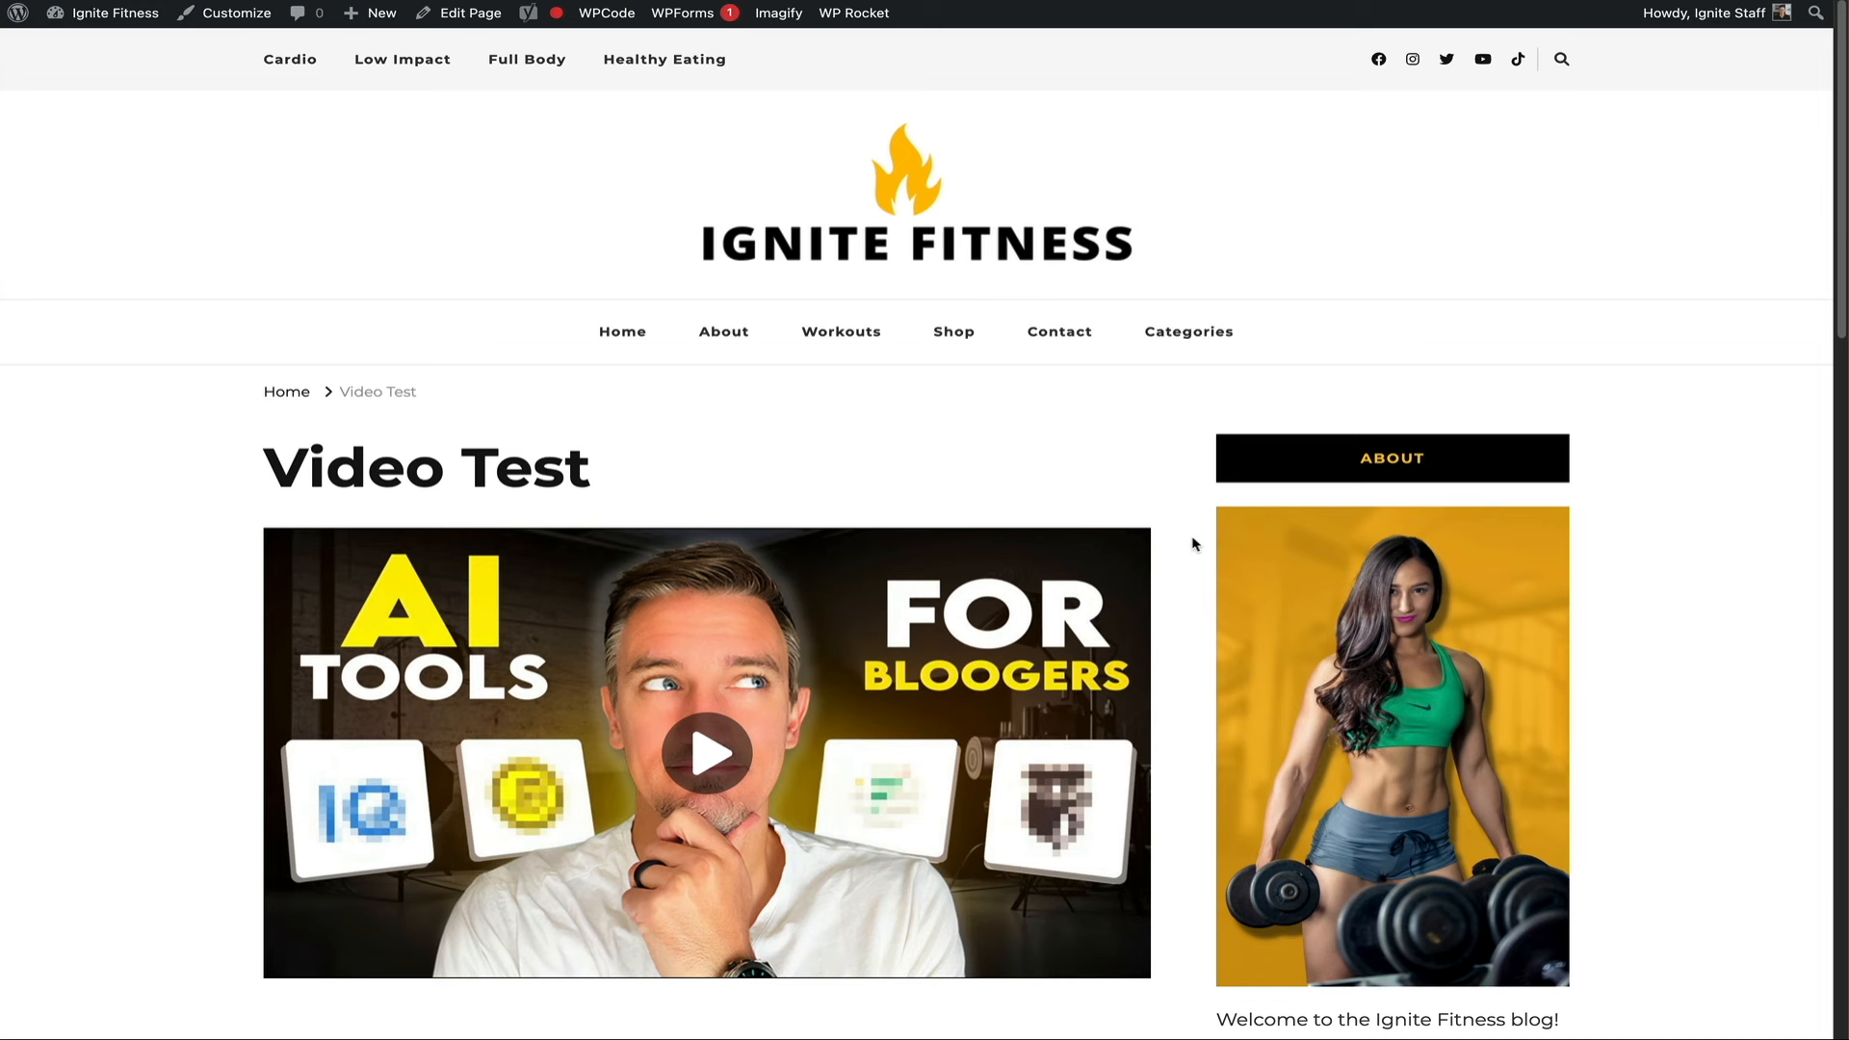
left_click(691, 777)
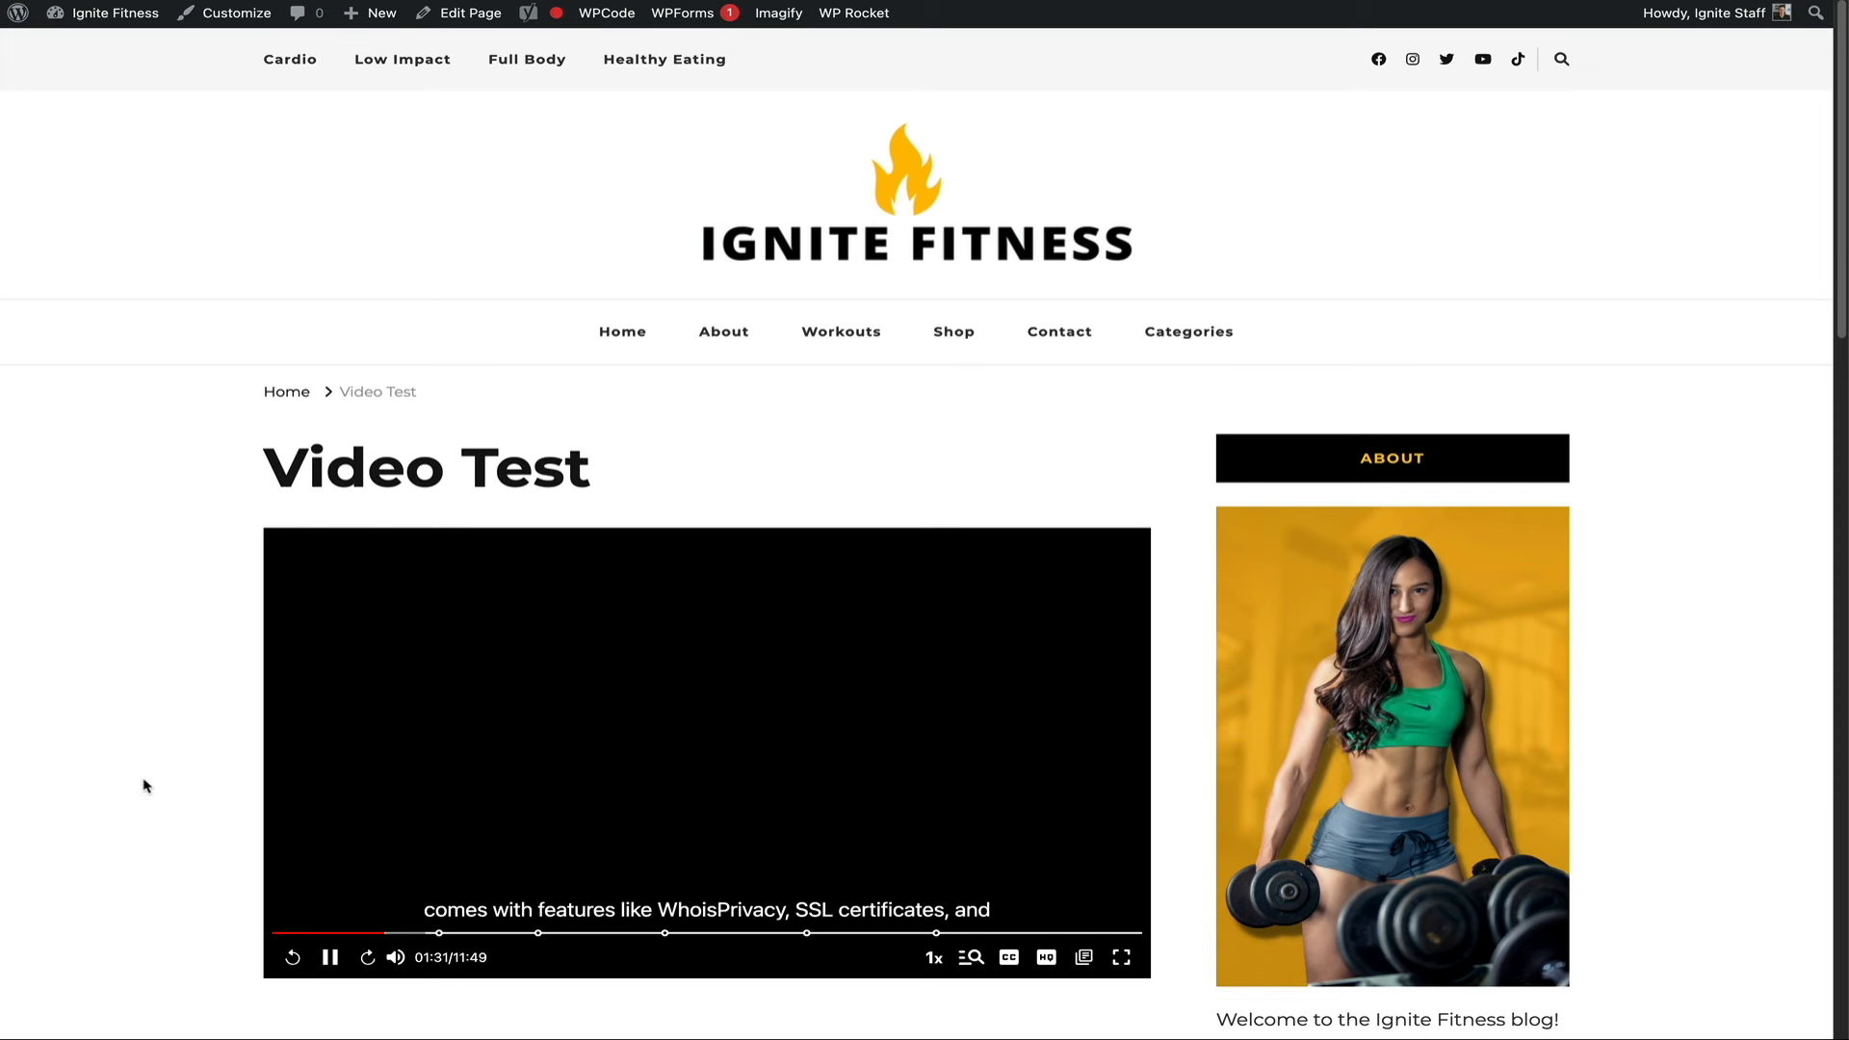
left_click_drag(387, 932, 273, 931)
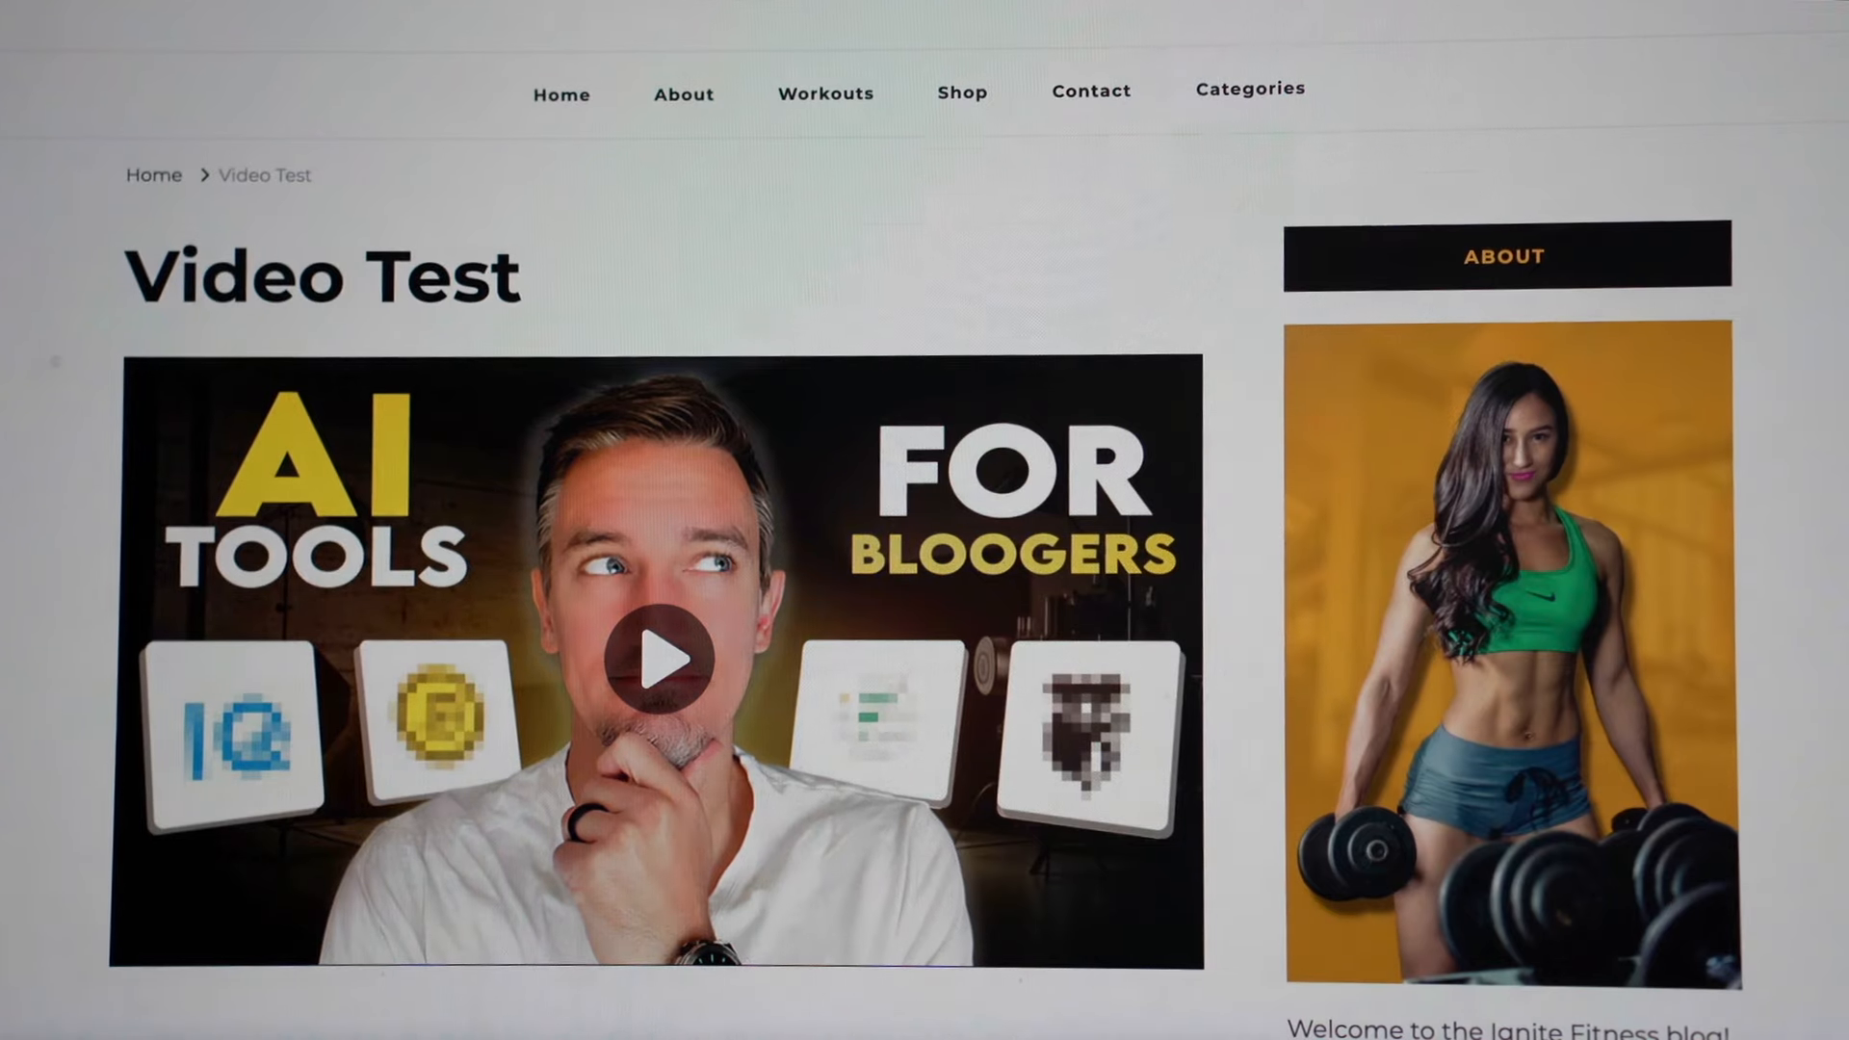
left_click(643, 674)
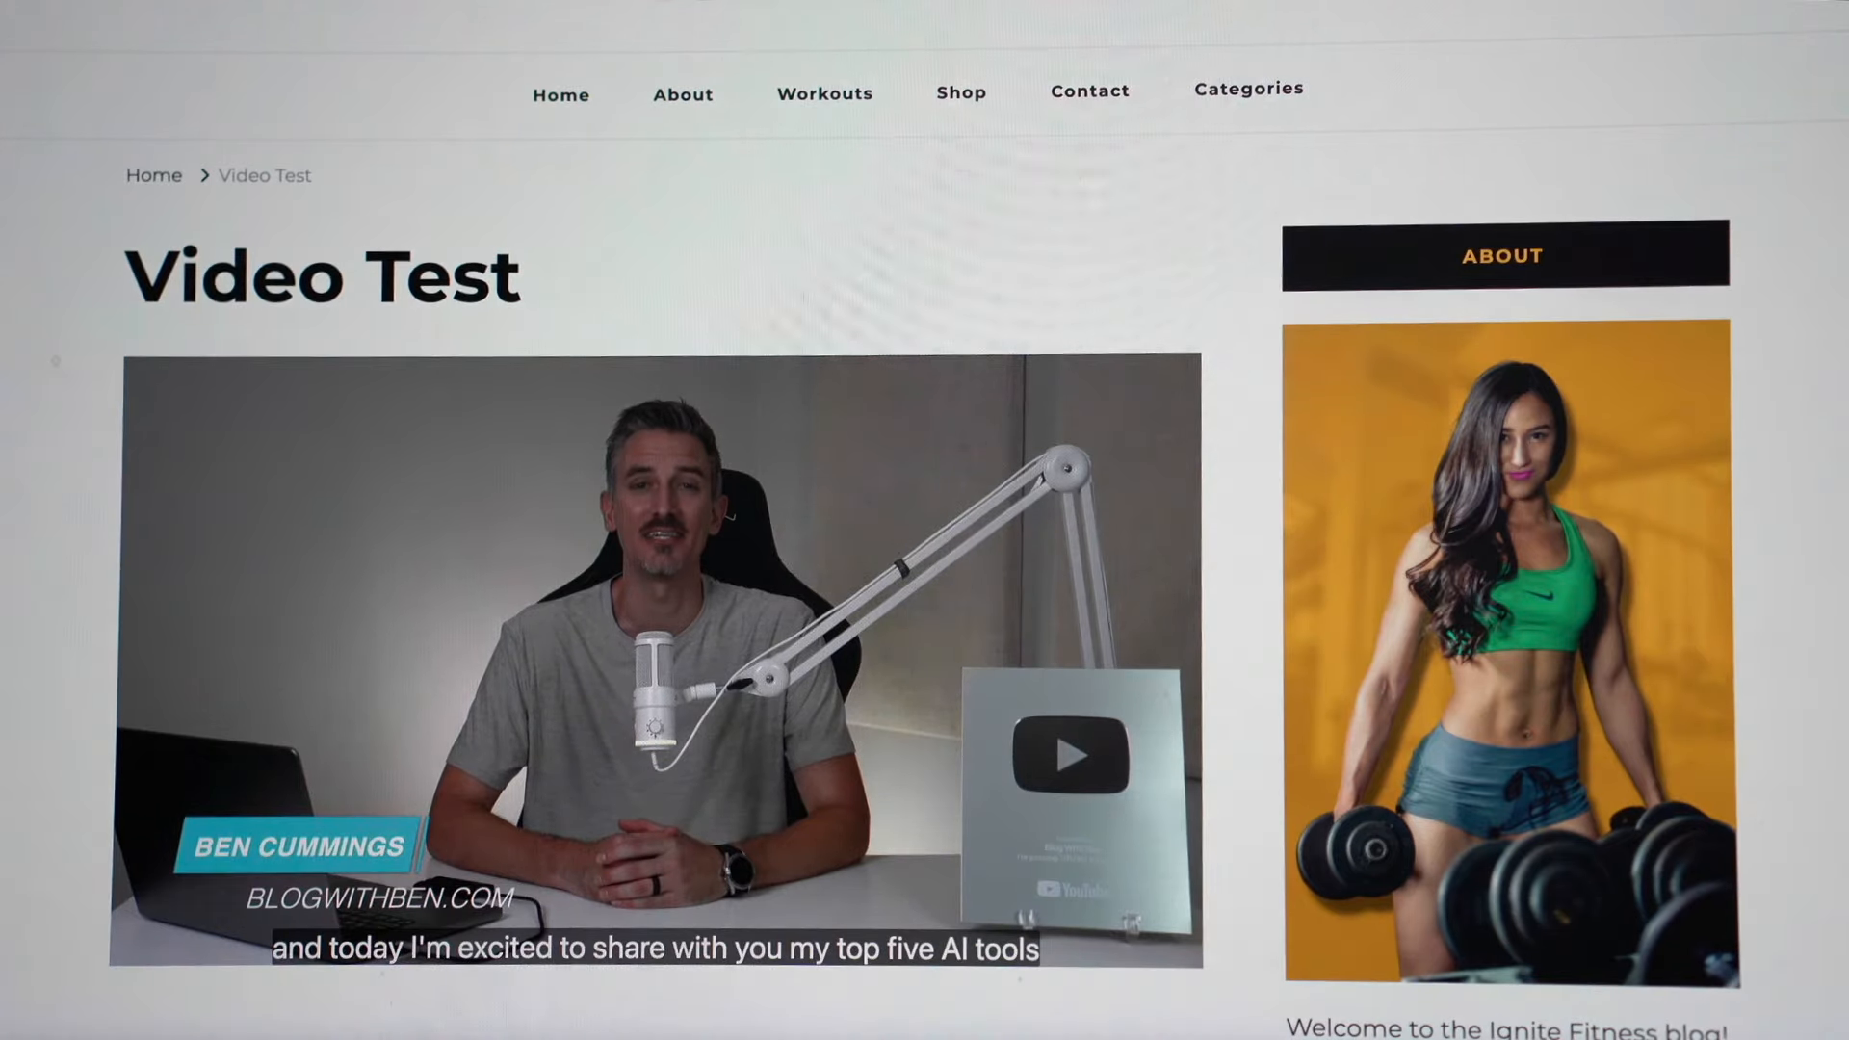
Open the VdoCipher plugin options in WordPress and read the linked guide on dynamic watermarks, its demo and feature list.
mouse_move(330, 598)
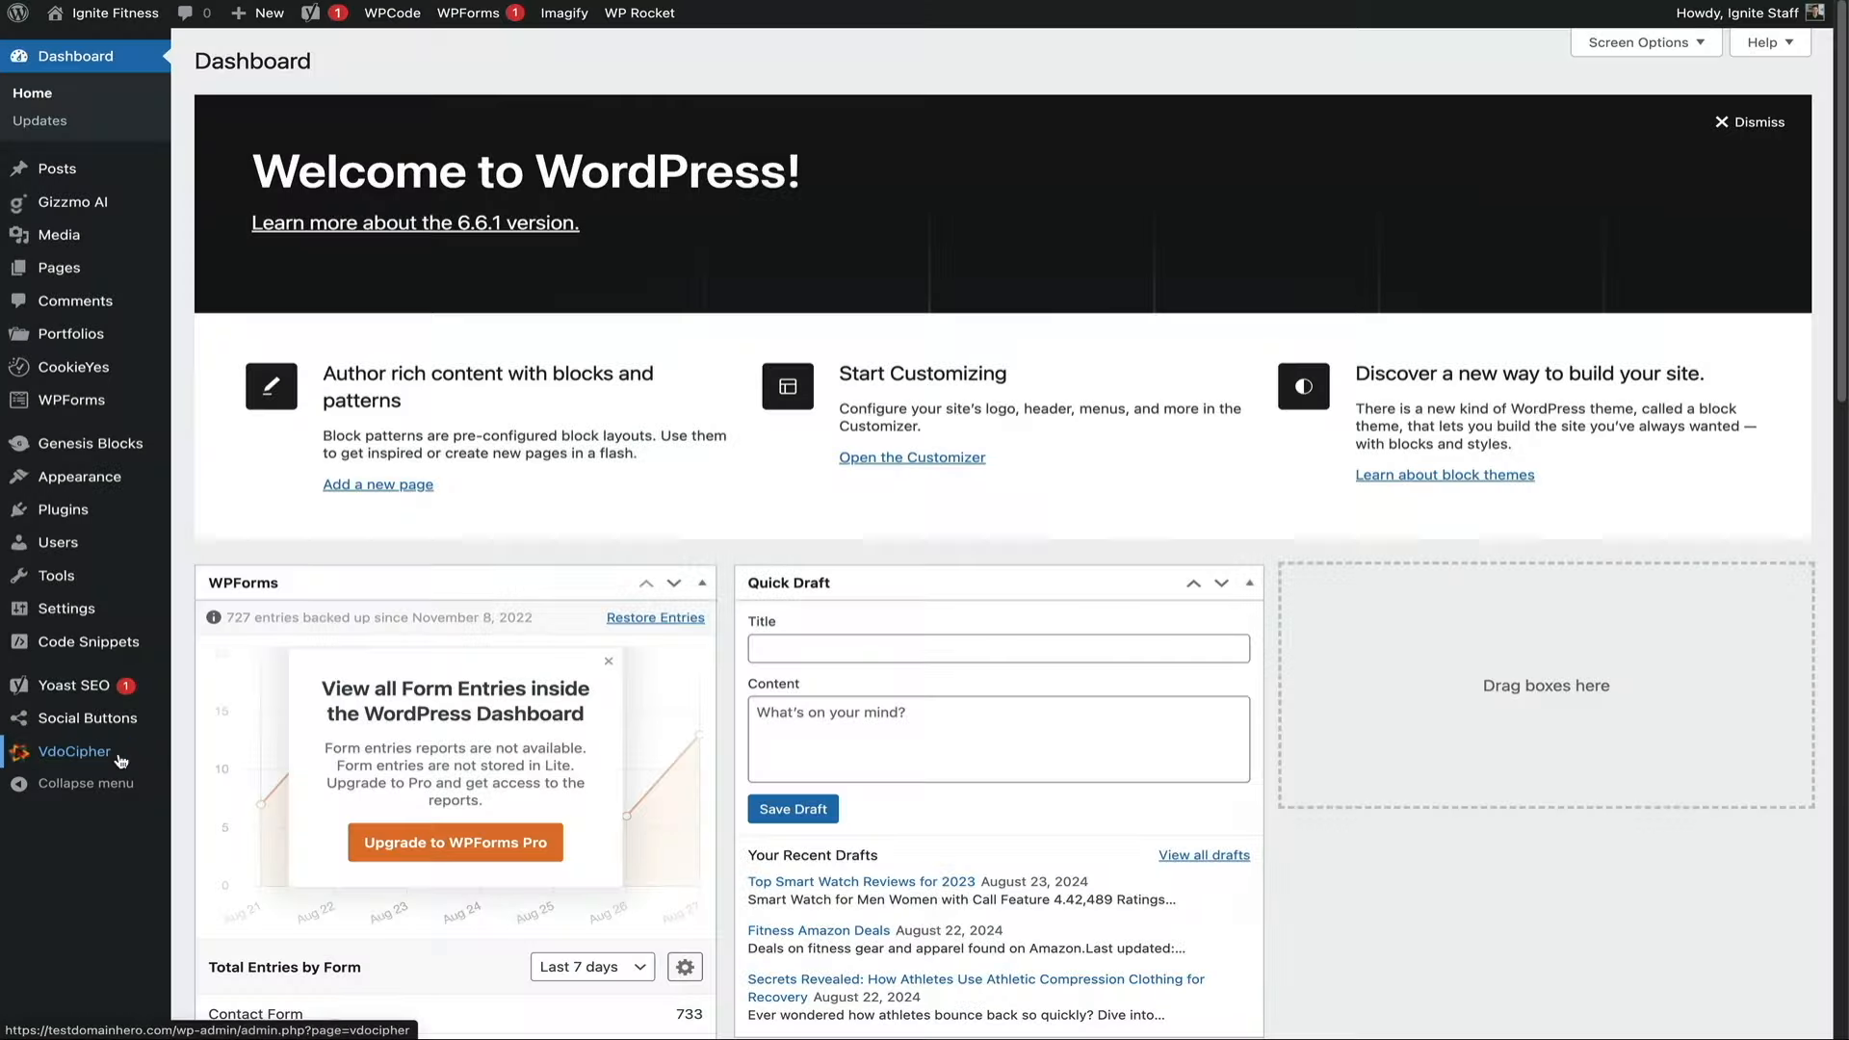
left_click(86, 751)
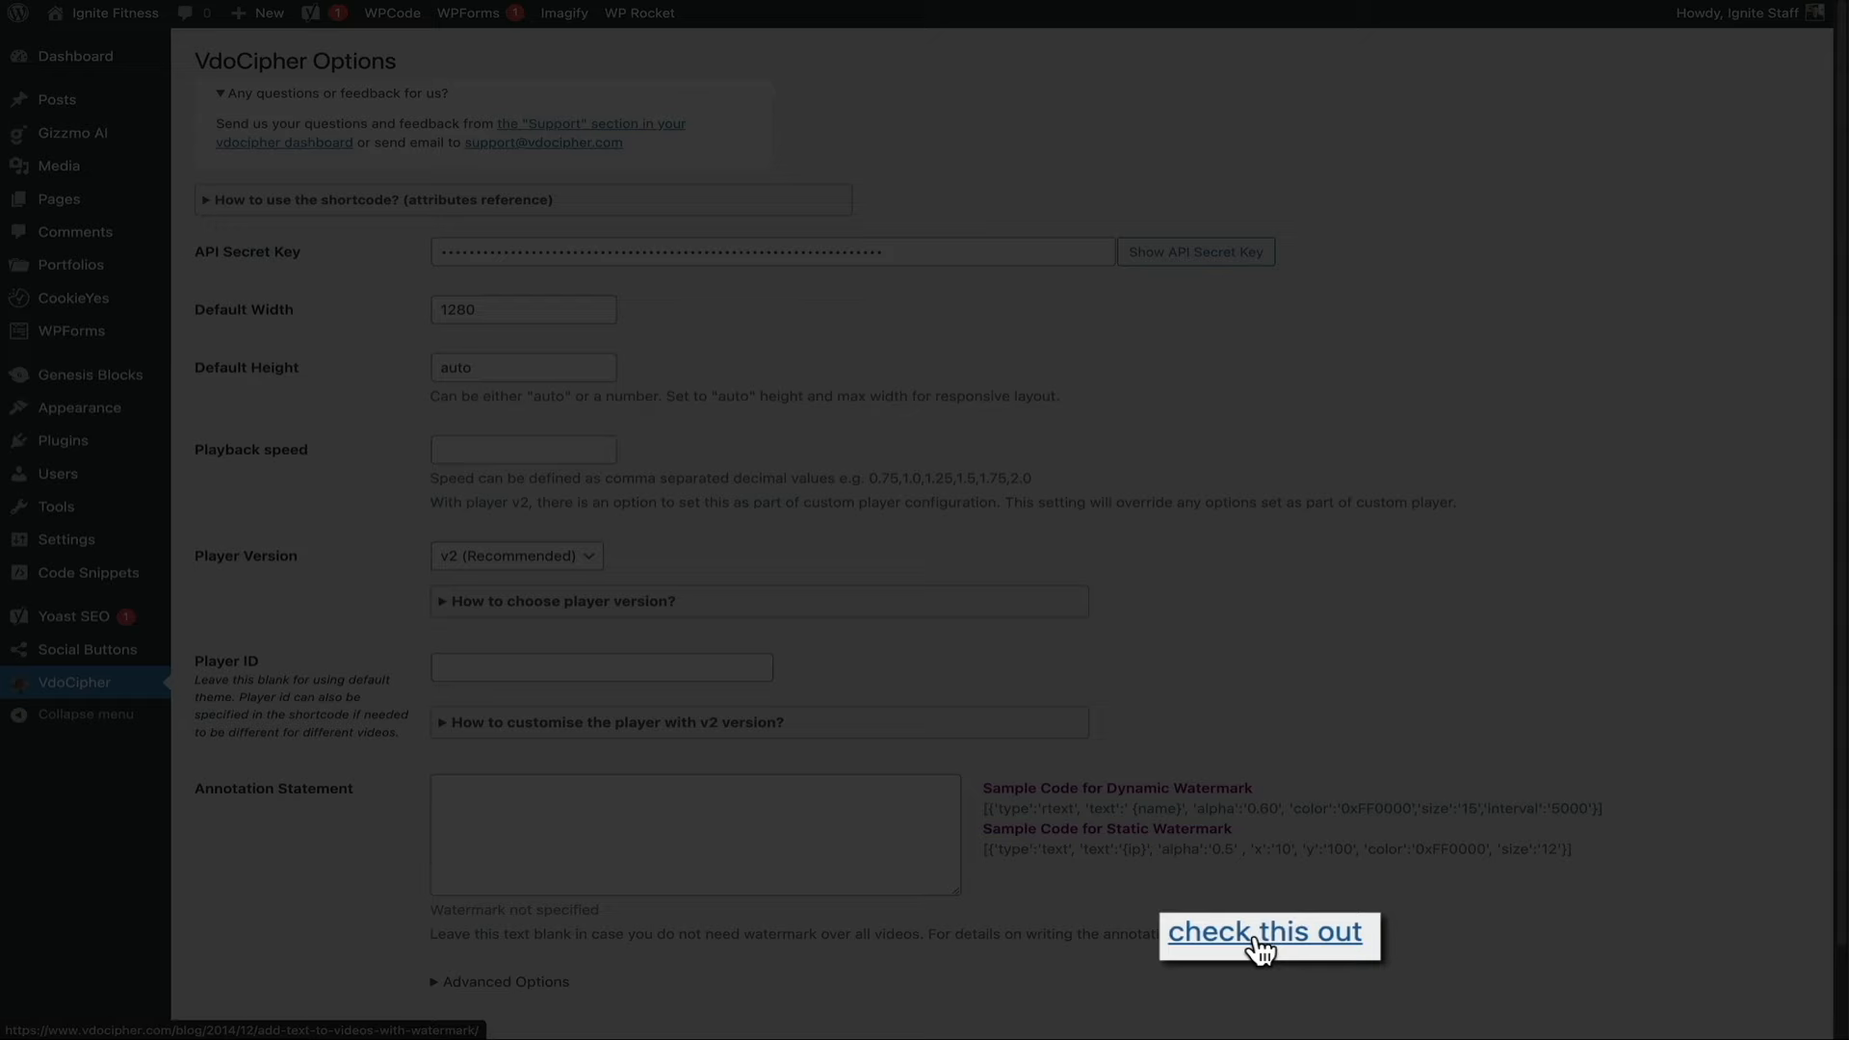
left_click(1259, 938)
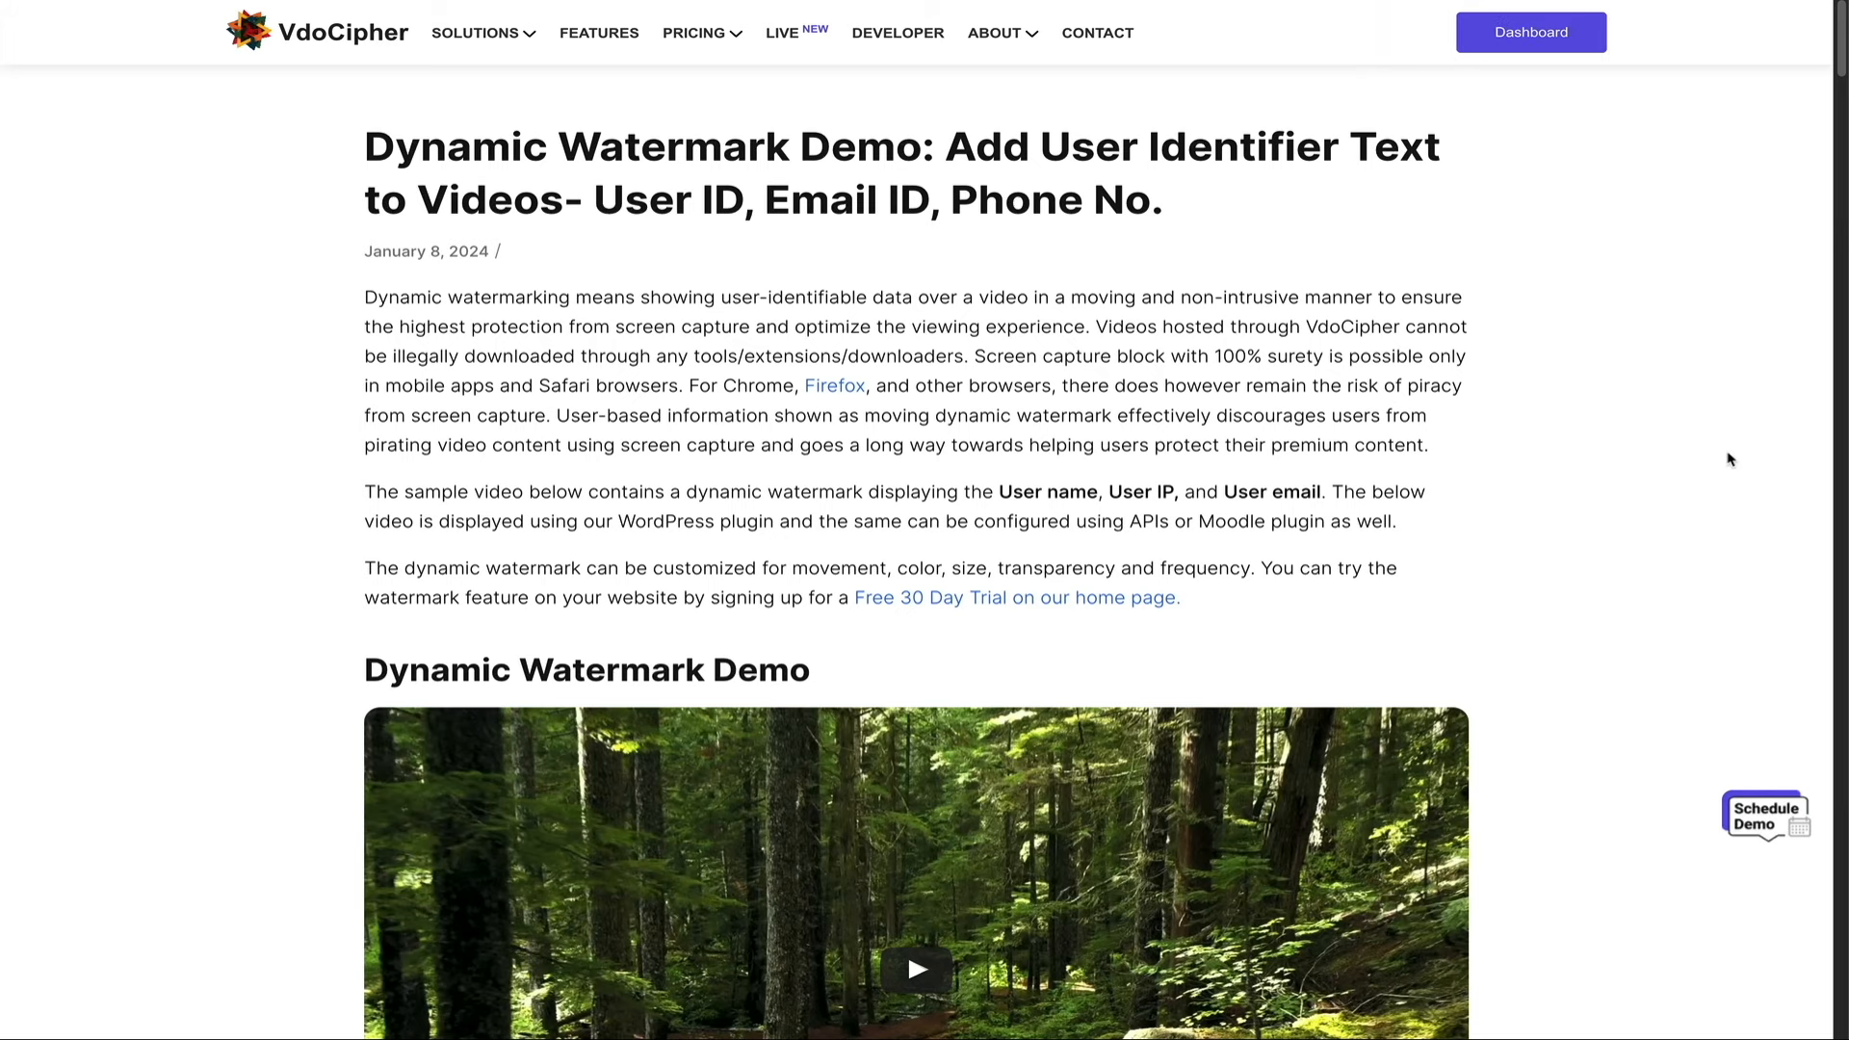
scroll(1728, 459, "down", 4)
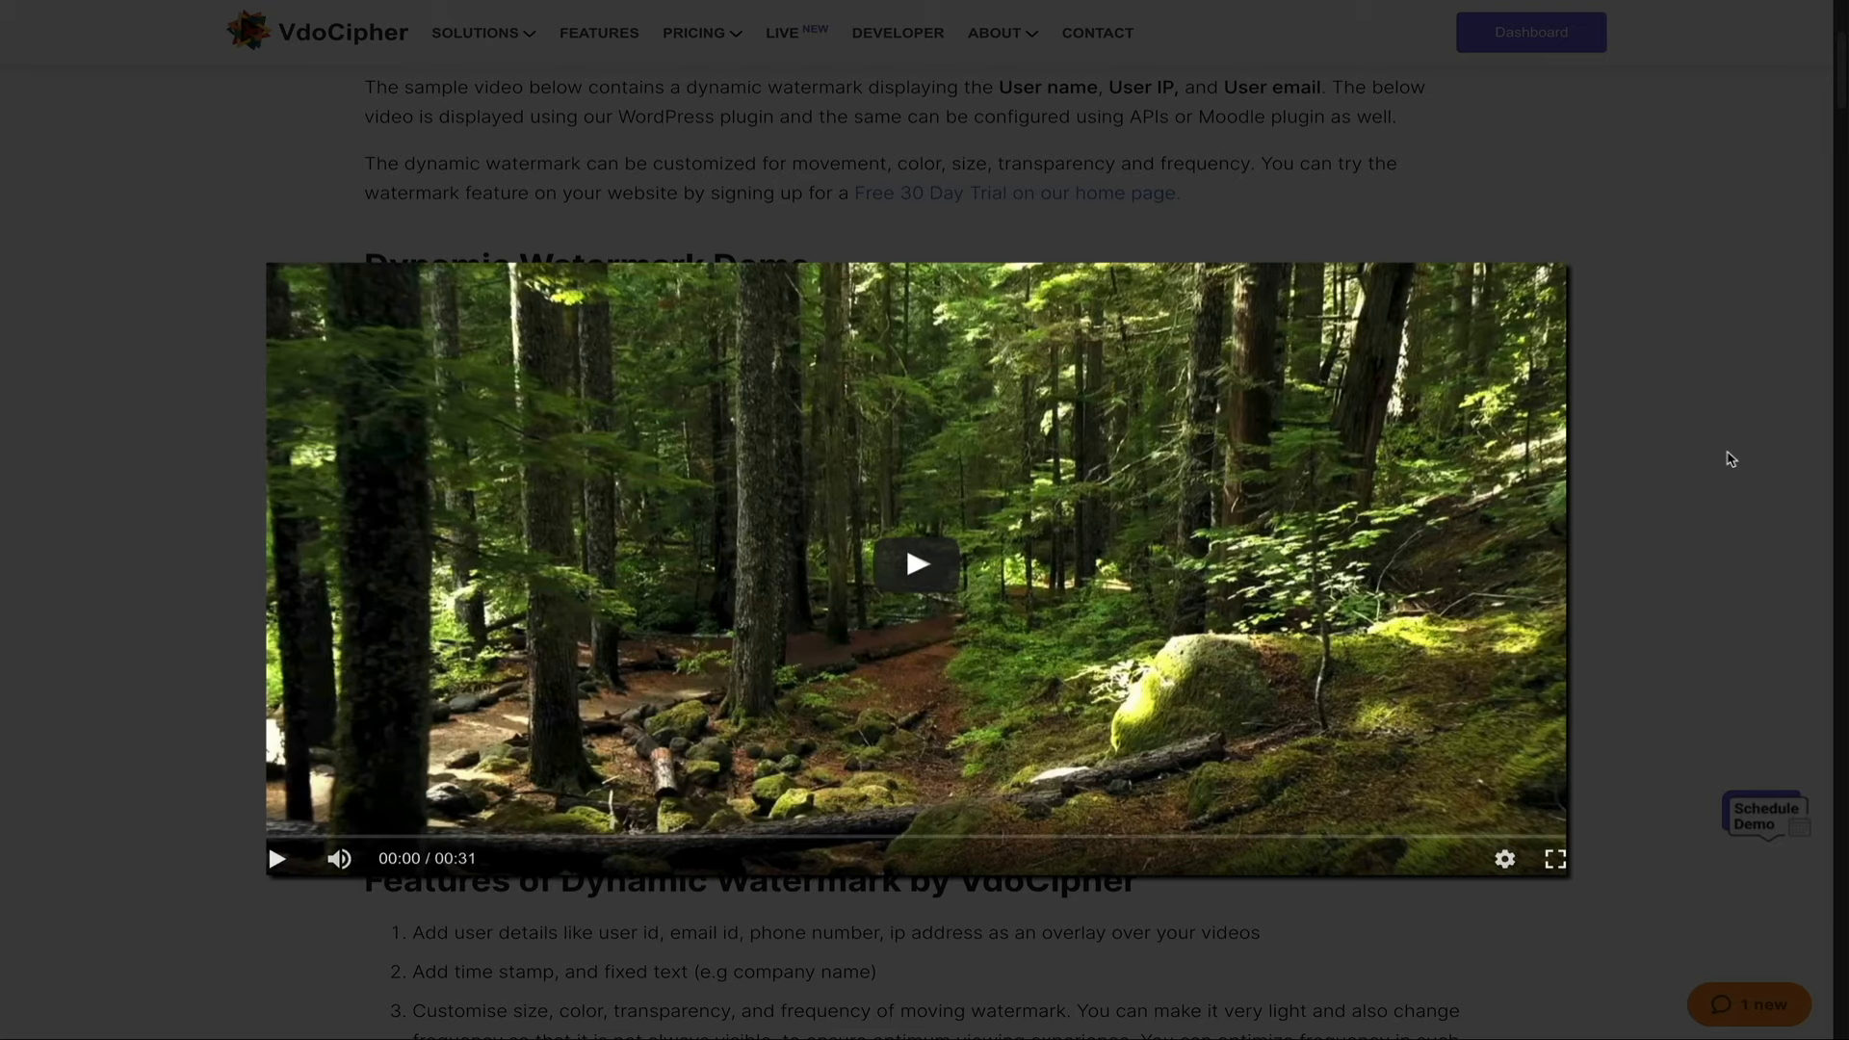
scroll(1730, 460, "down", 2)
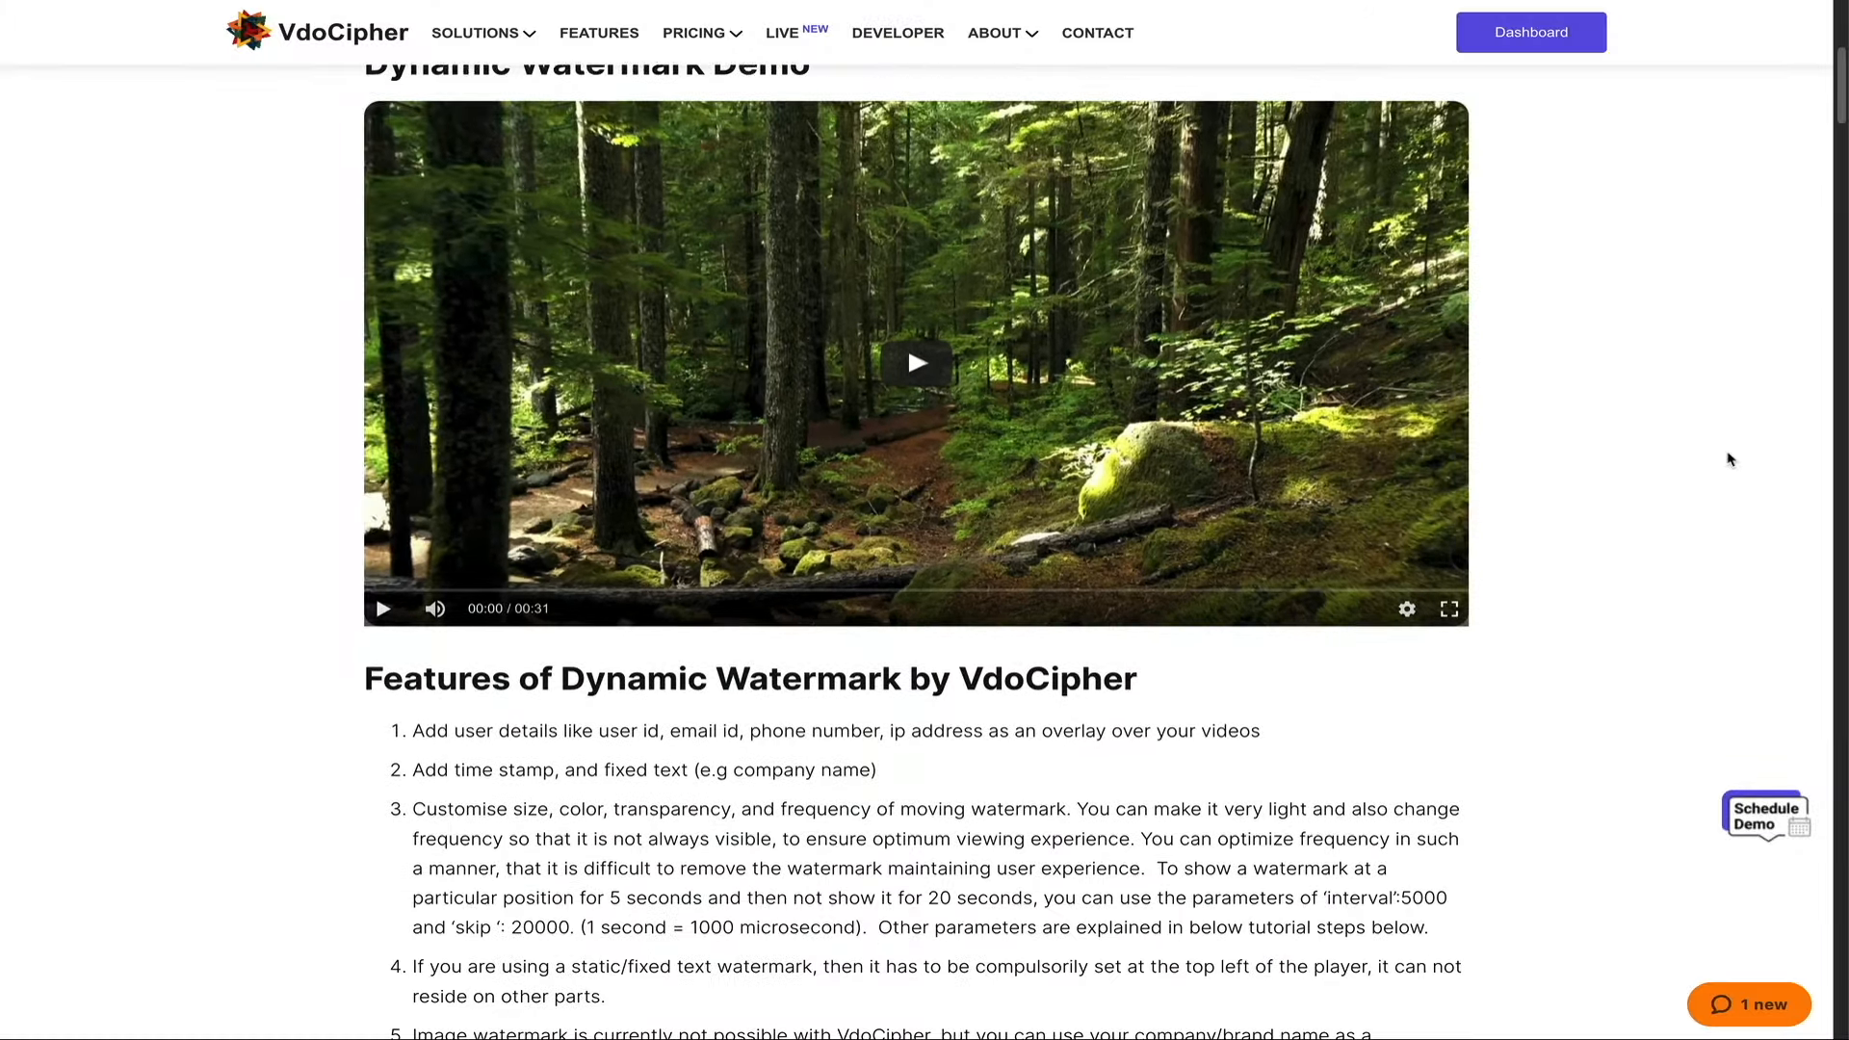
Read the guide's watermark code section, examining the sample JSON and the moving-text parameters for text, opacity, color, size and interval.
scroll(1730, 459, "down", 6)
scroll(1734, 450, "down", 4)
scroll(1734, 450, "down", 3)
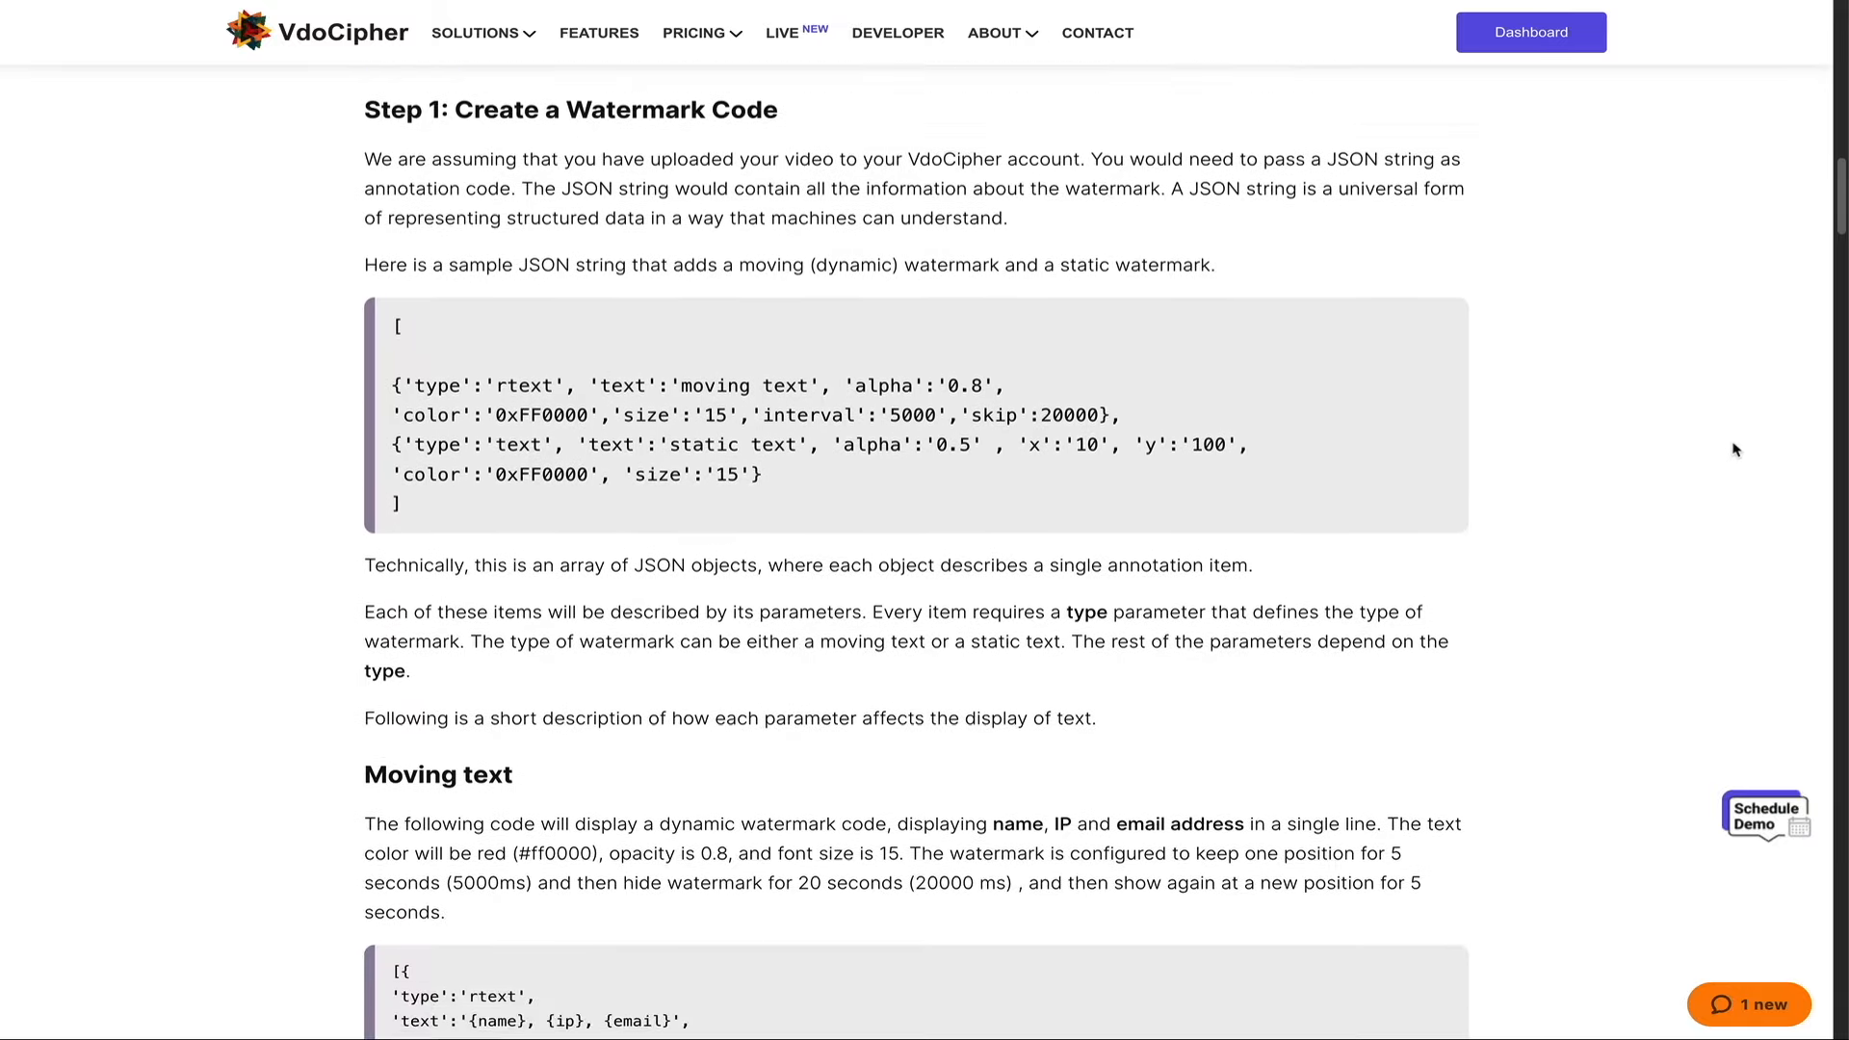
scroll(1734, 450, "down", 5)
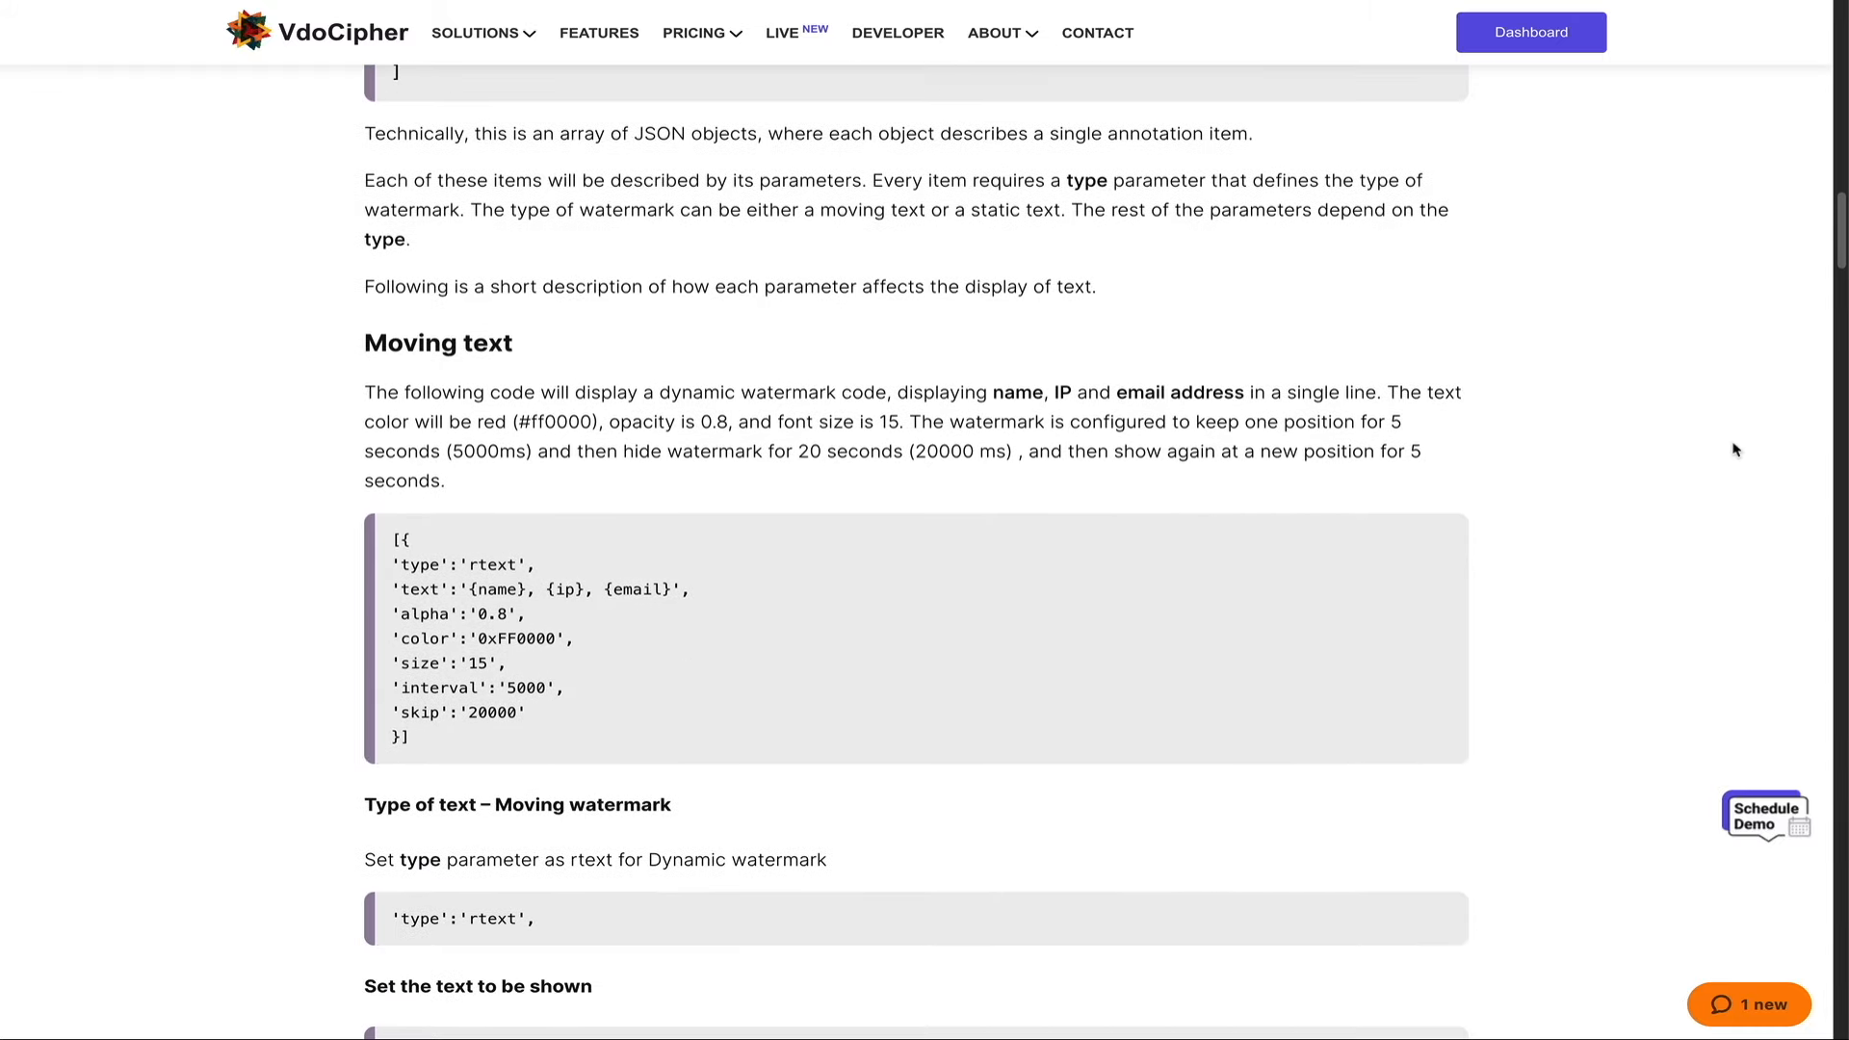
scroll(1734, 450, "down", 1)
scroll(1734, 450, "down", 2)
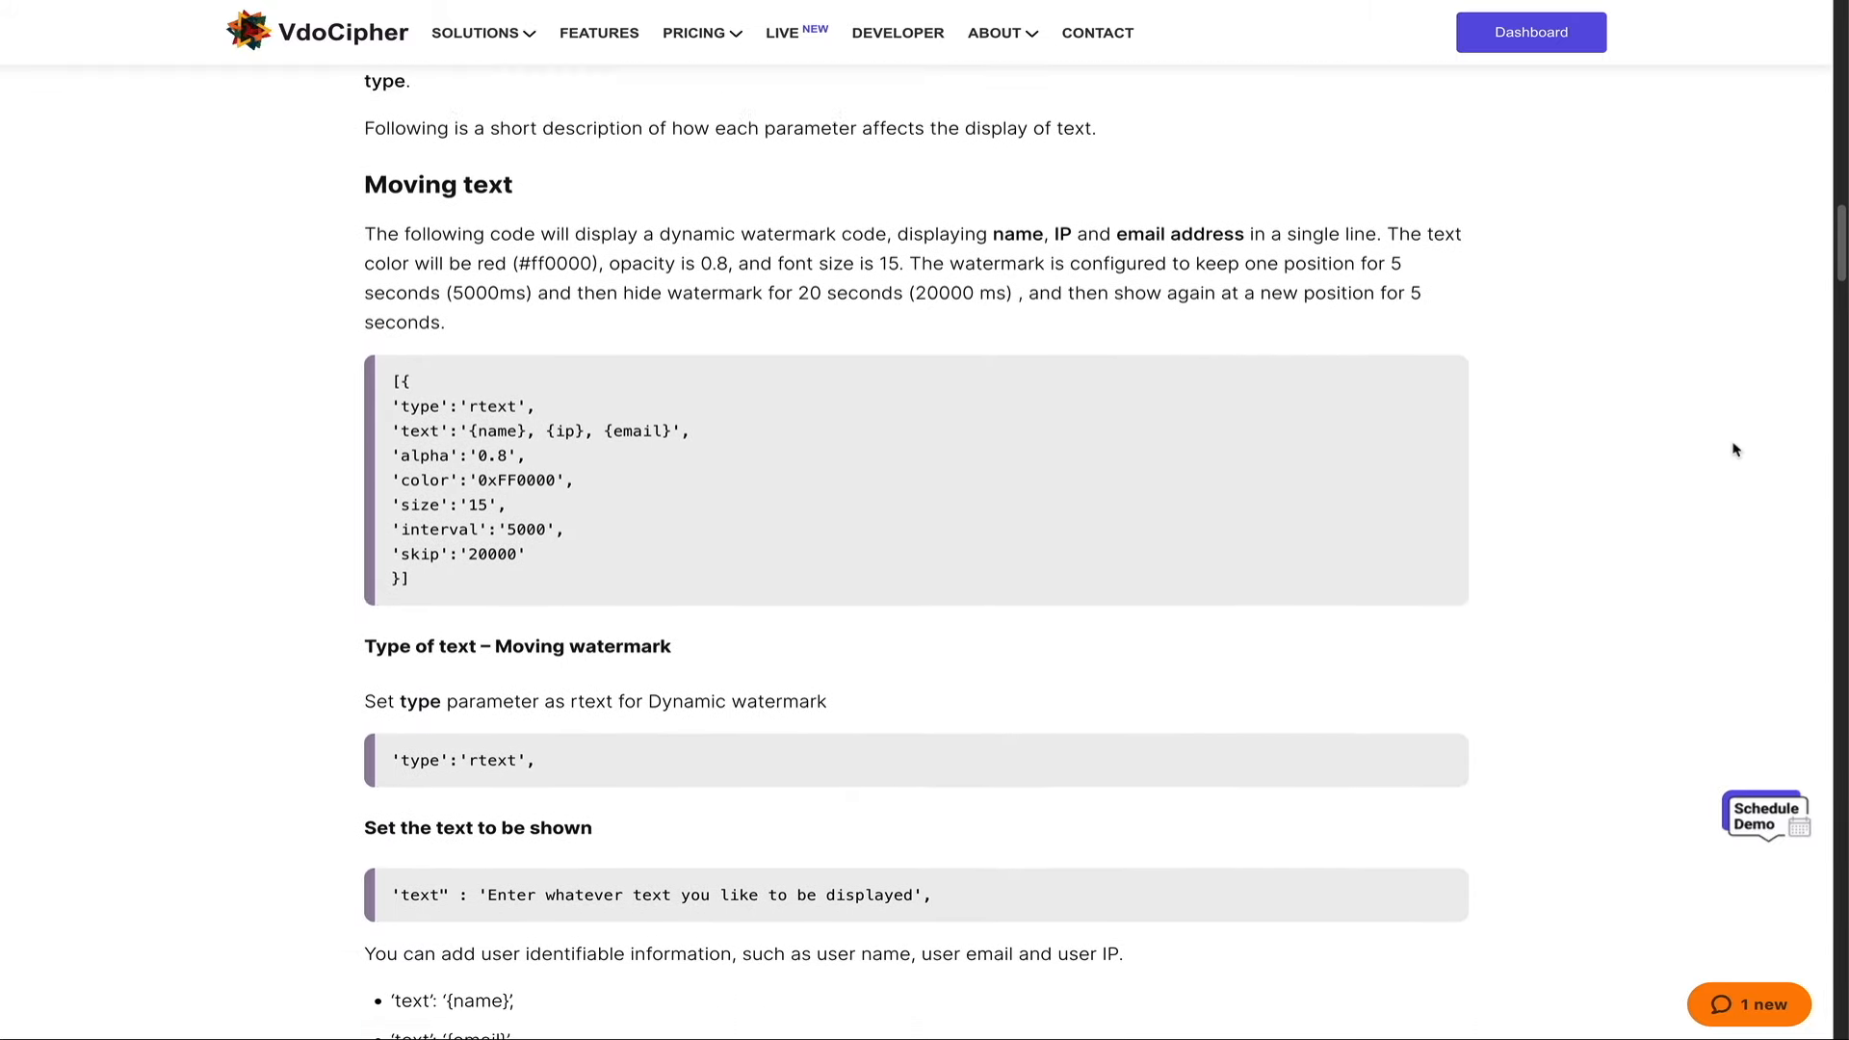
scroll(1734, 450, "down", 12)
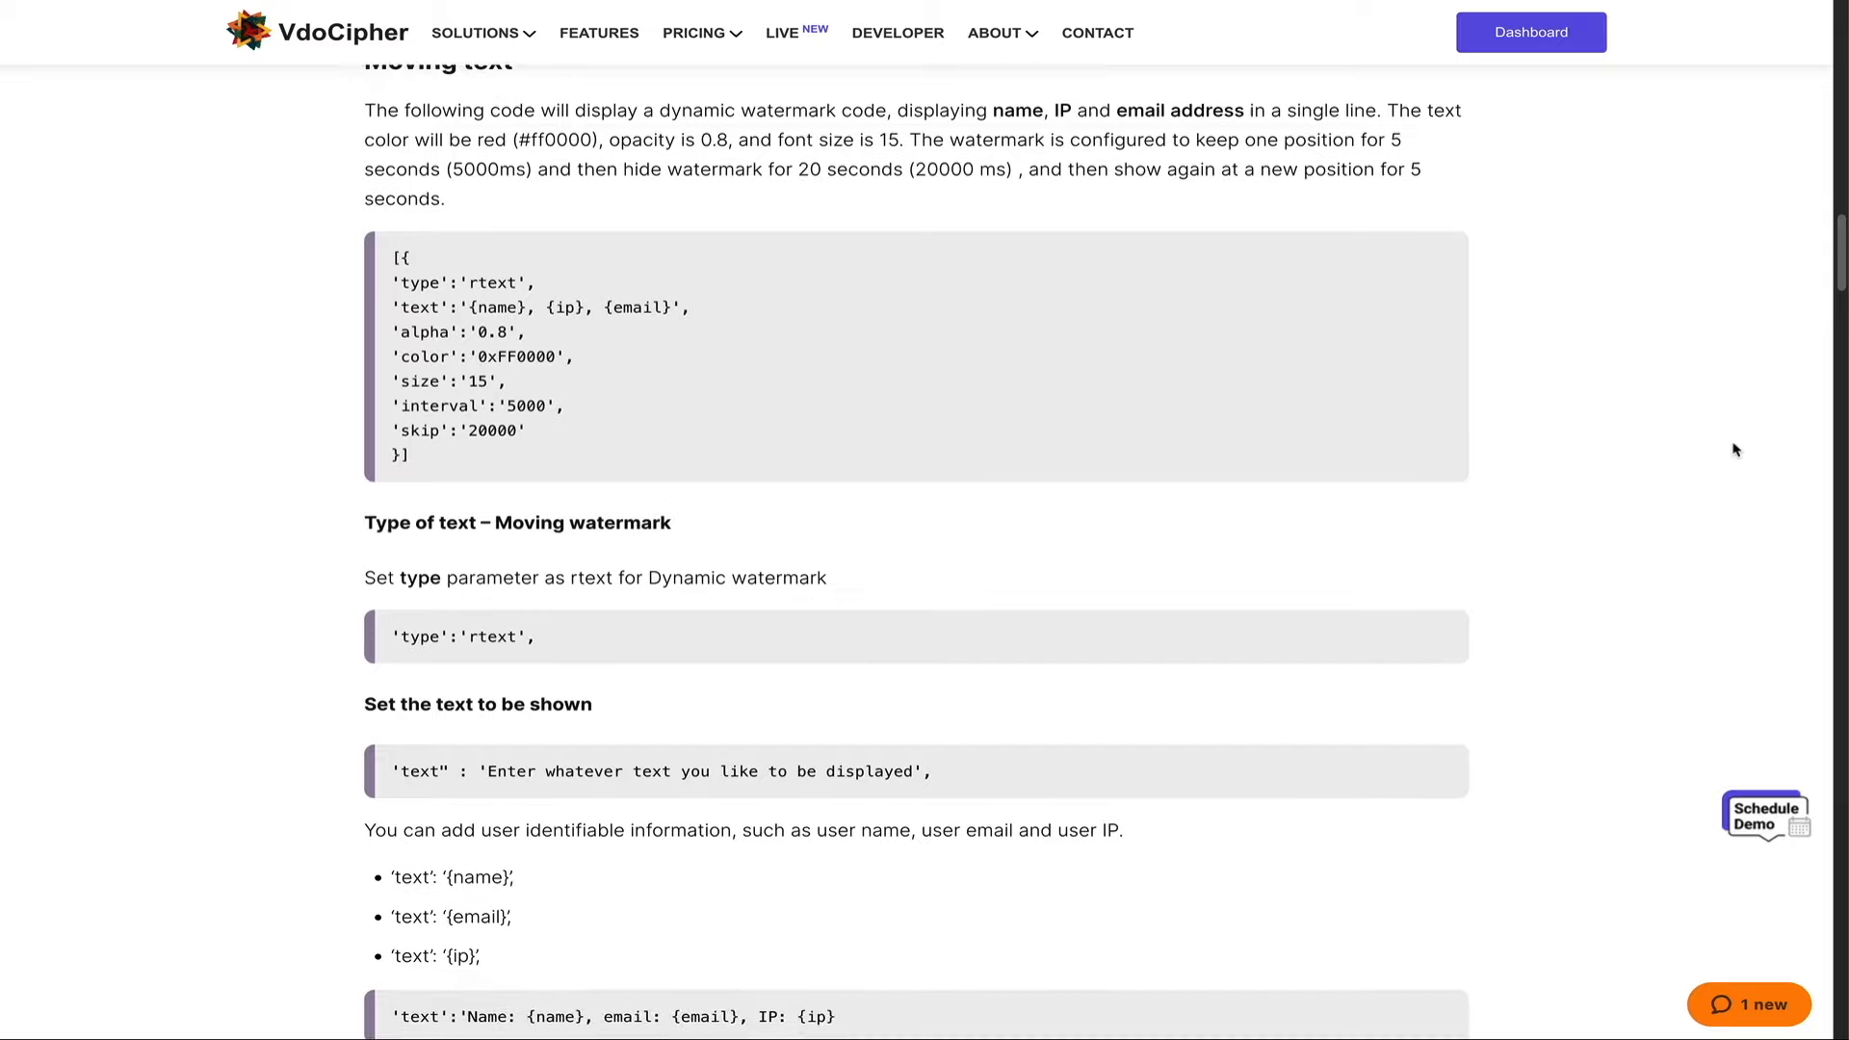
scroll(1734, 449, "down", 3)
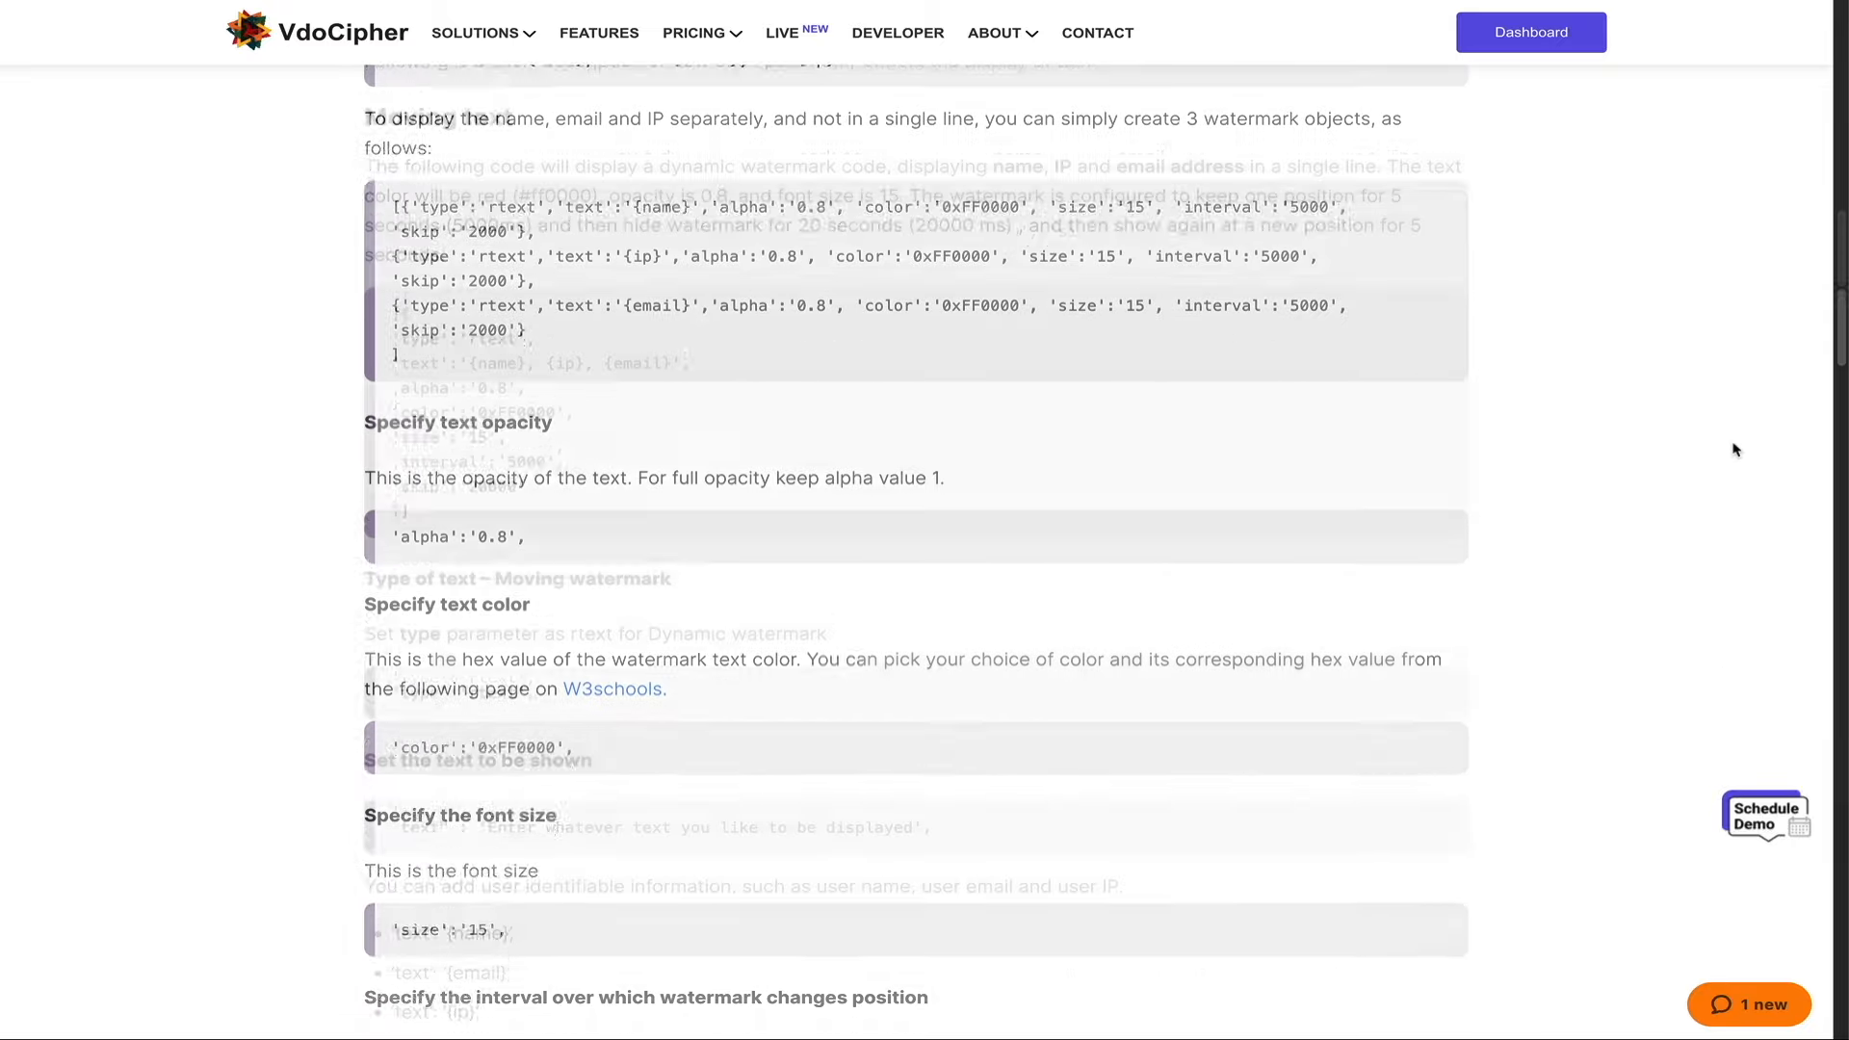
scroll(1734, 450, "up", 14)
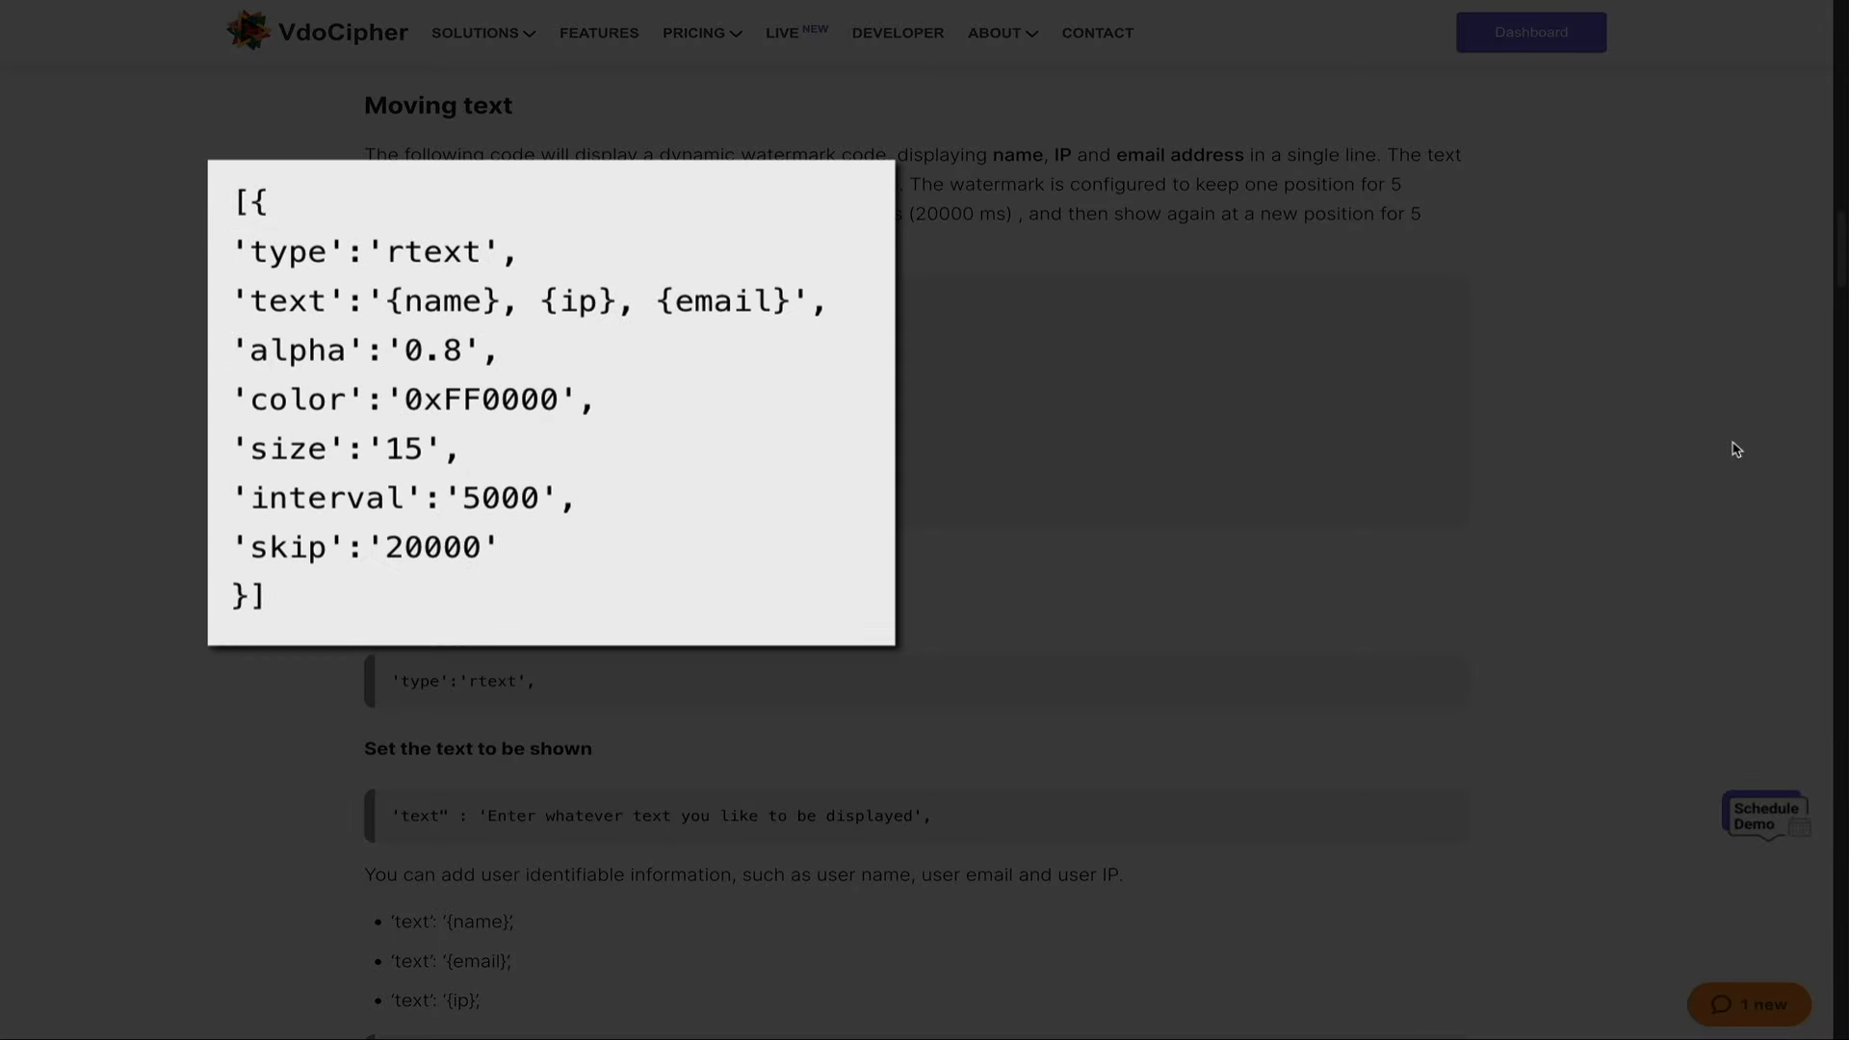
Copy the guide's moving-text sample code into the Annotation Statement of the VdoCipher plugin options in WordPress.
left_click_drag(330, 610, 222, 188)
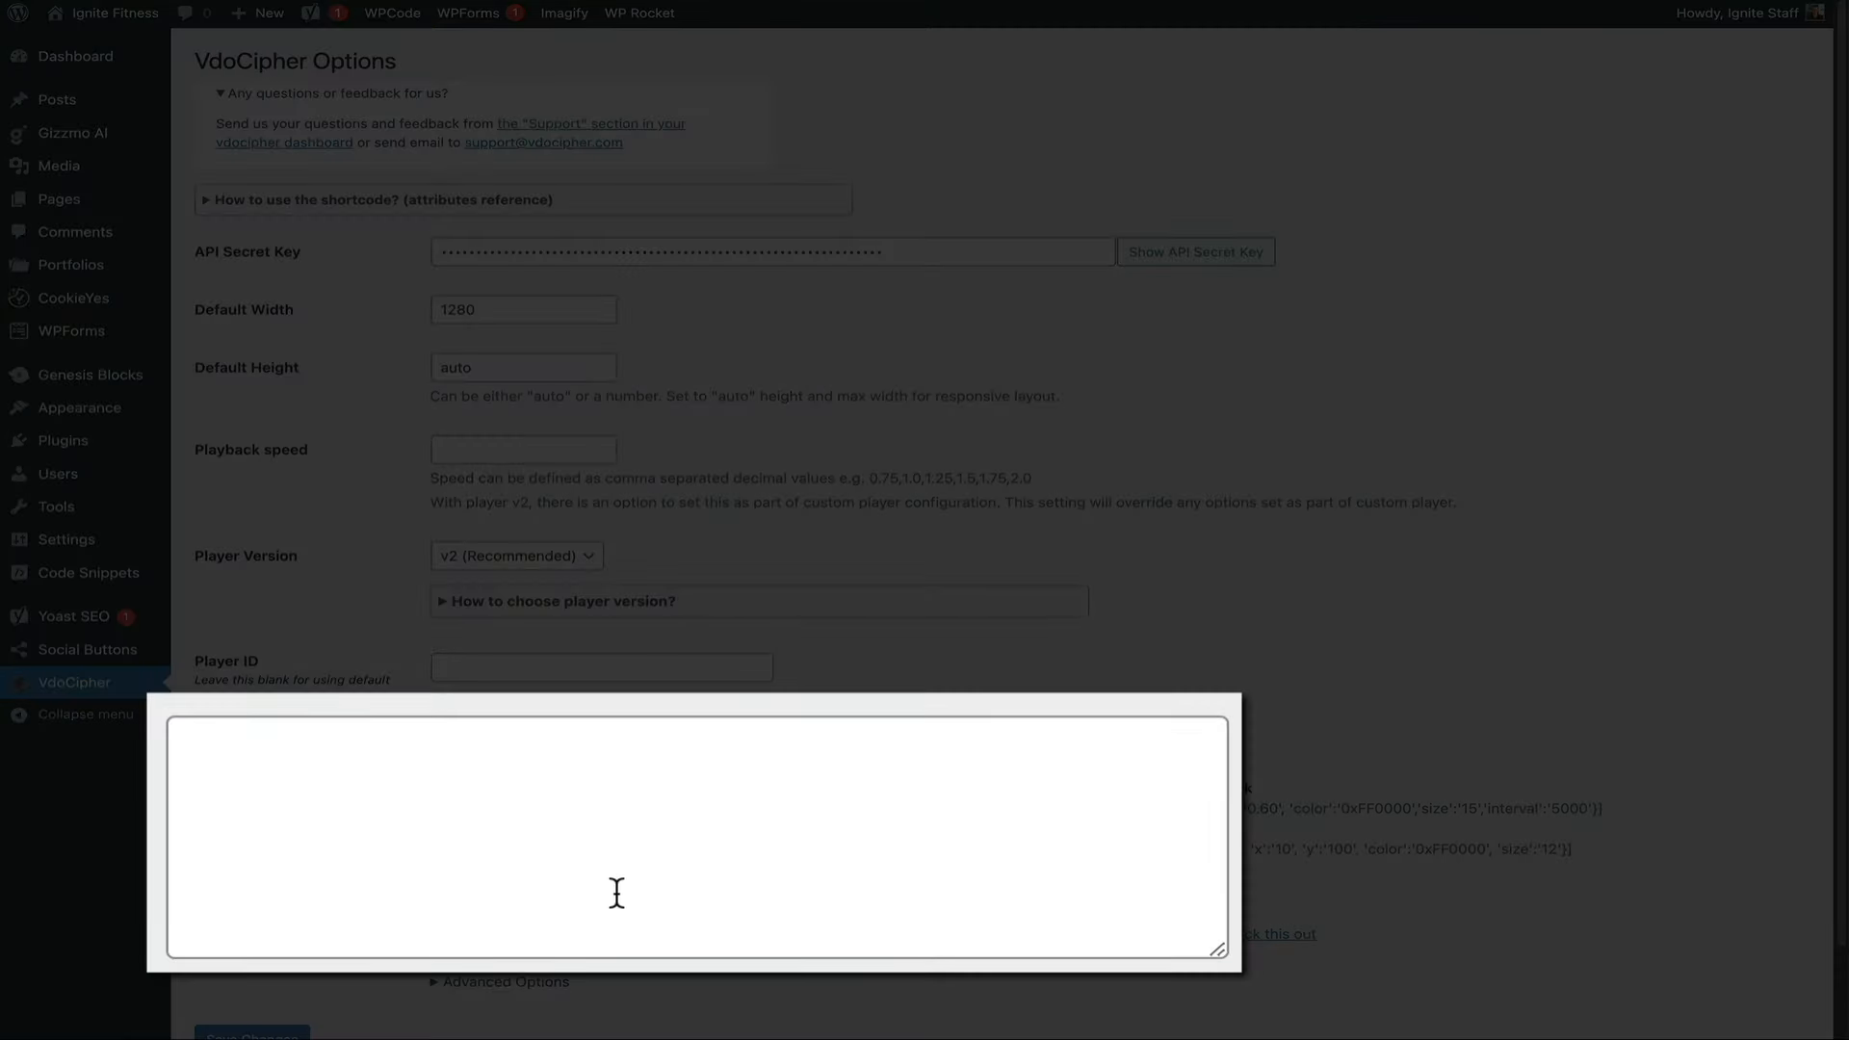
left_click(318, 822)
key("ctrl+v")
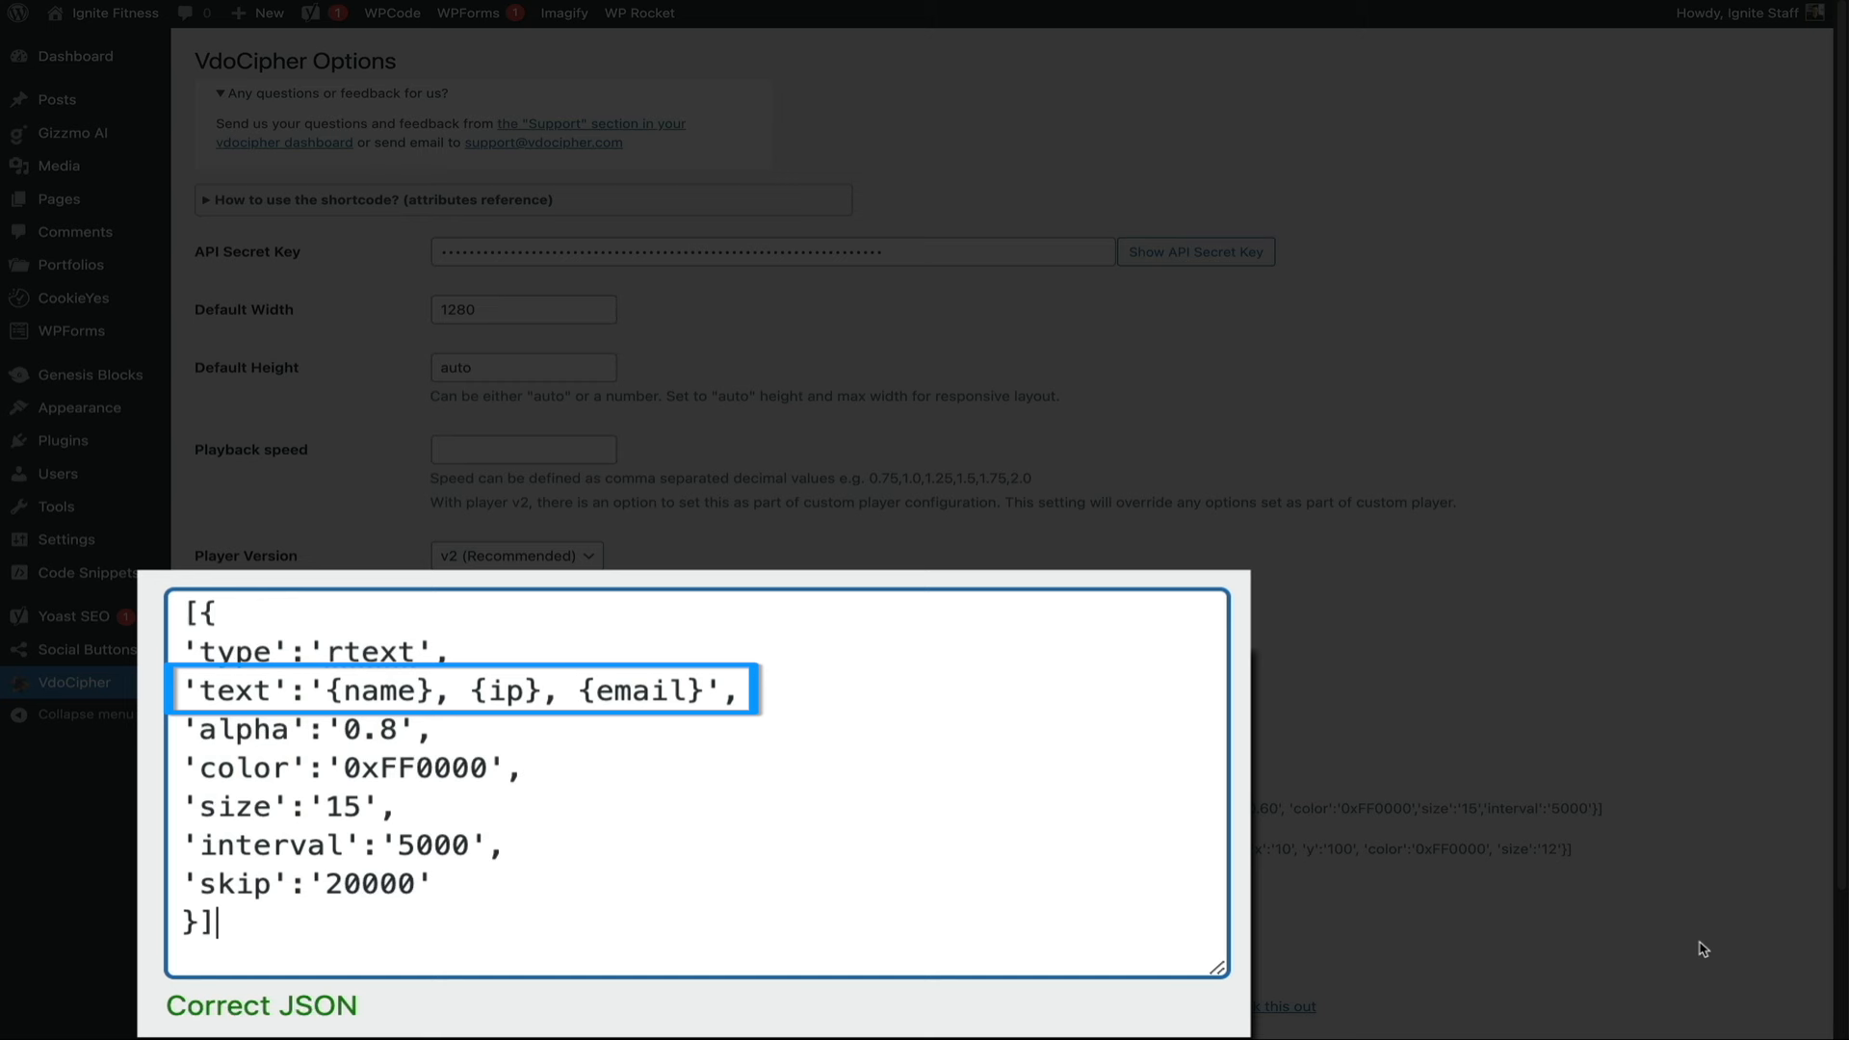
Remove {ip} from the watermark text in the annotation code and set its alpha to 0.3.
left_click_drag(562, 702, 472, 695)
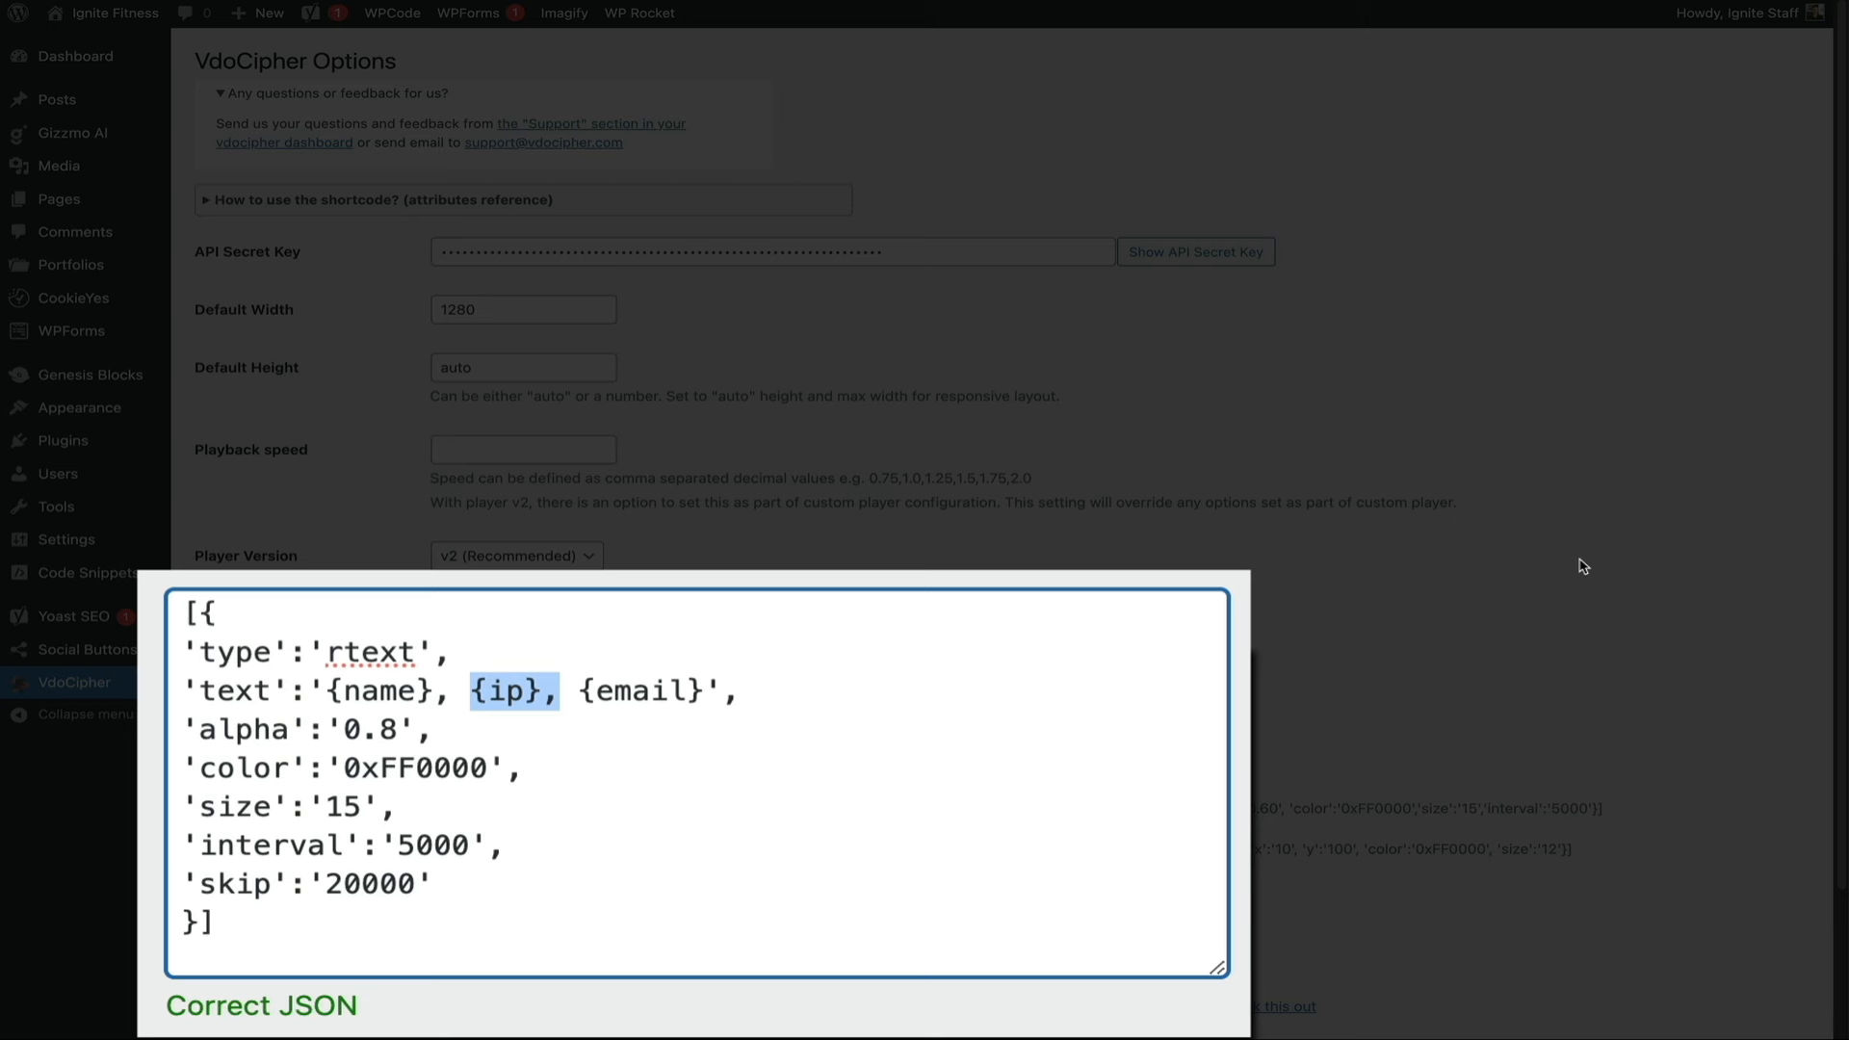
key("BackSpace")
key("BackSpace")
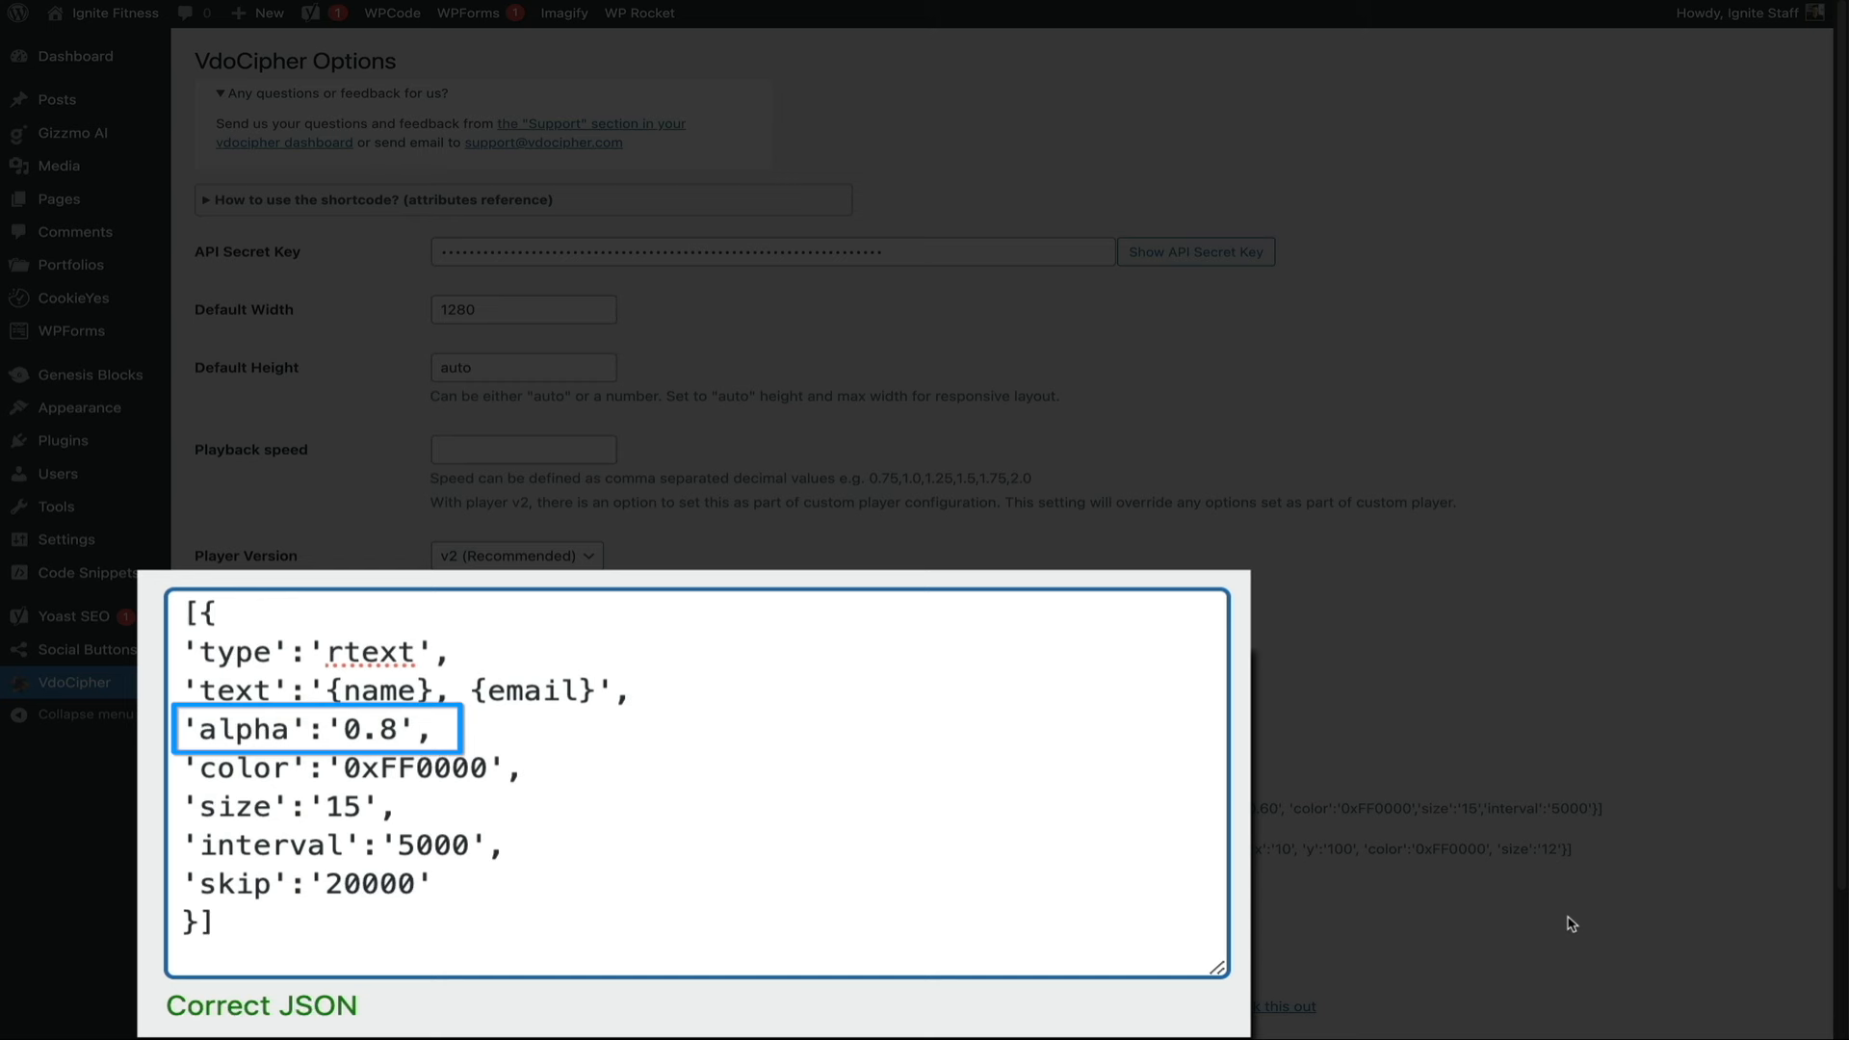
key("Down")
key("Left")
key("Left")
key("BackSpace")
type("3")
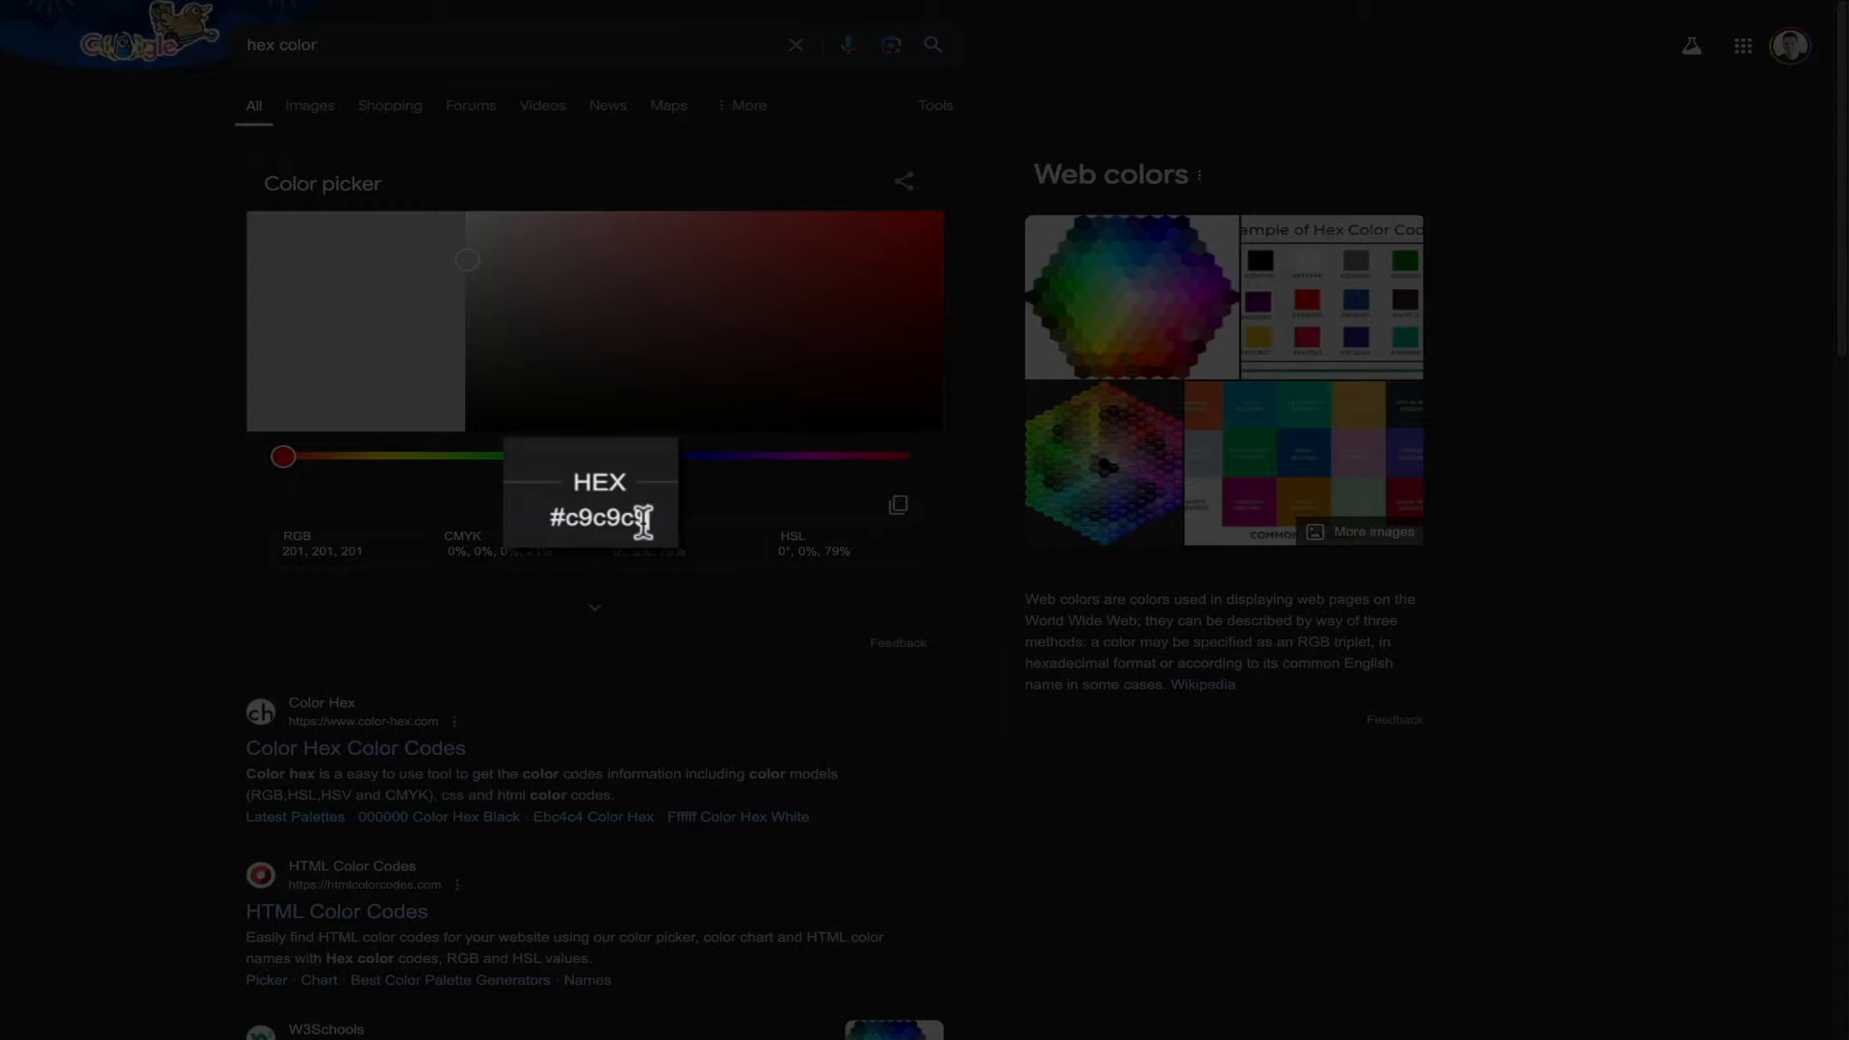
Copy the hex value c9c9c9 from the Google color picker, set the watermark color to 0xc9c9c9, and save the plugin options.
left_click_drag(642, 521, 566, 520)
key("ctrl+c")
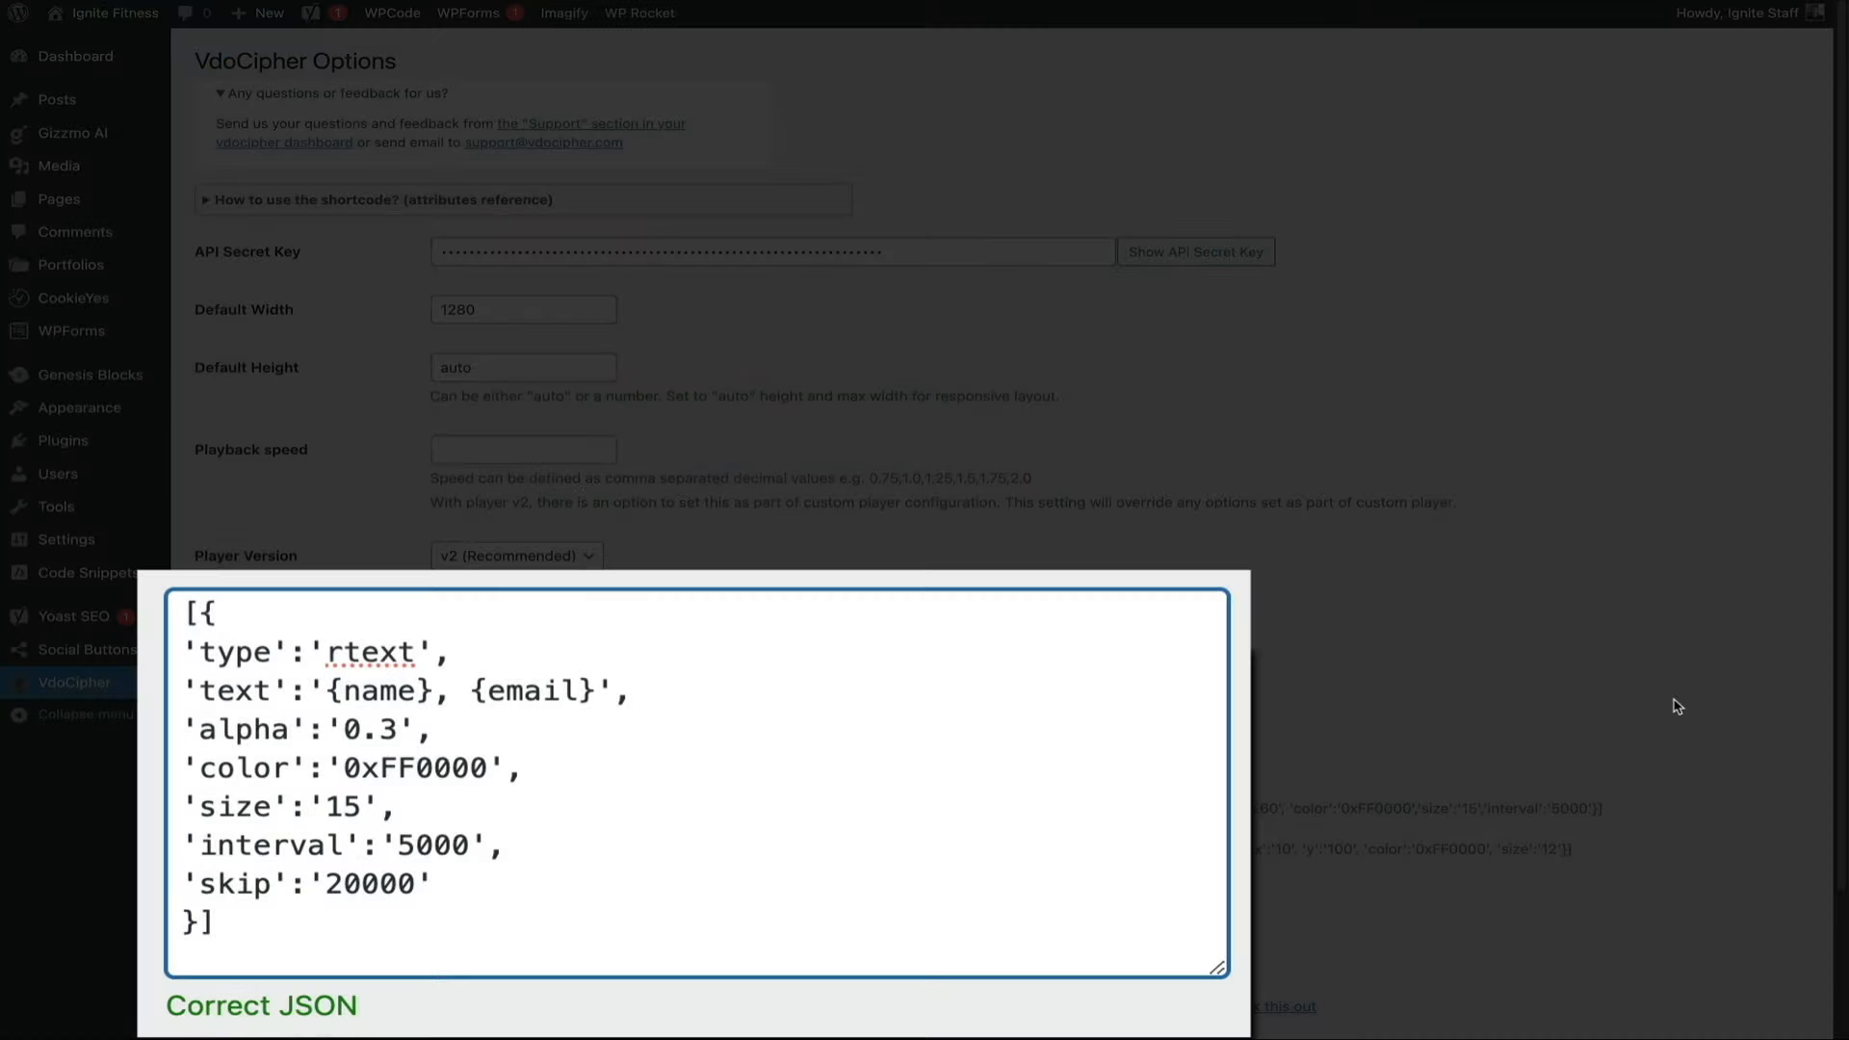
left_click_drag(488, 767, 380, 770)
key("ctrl+v")
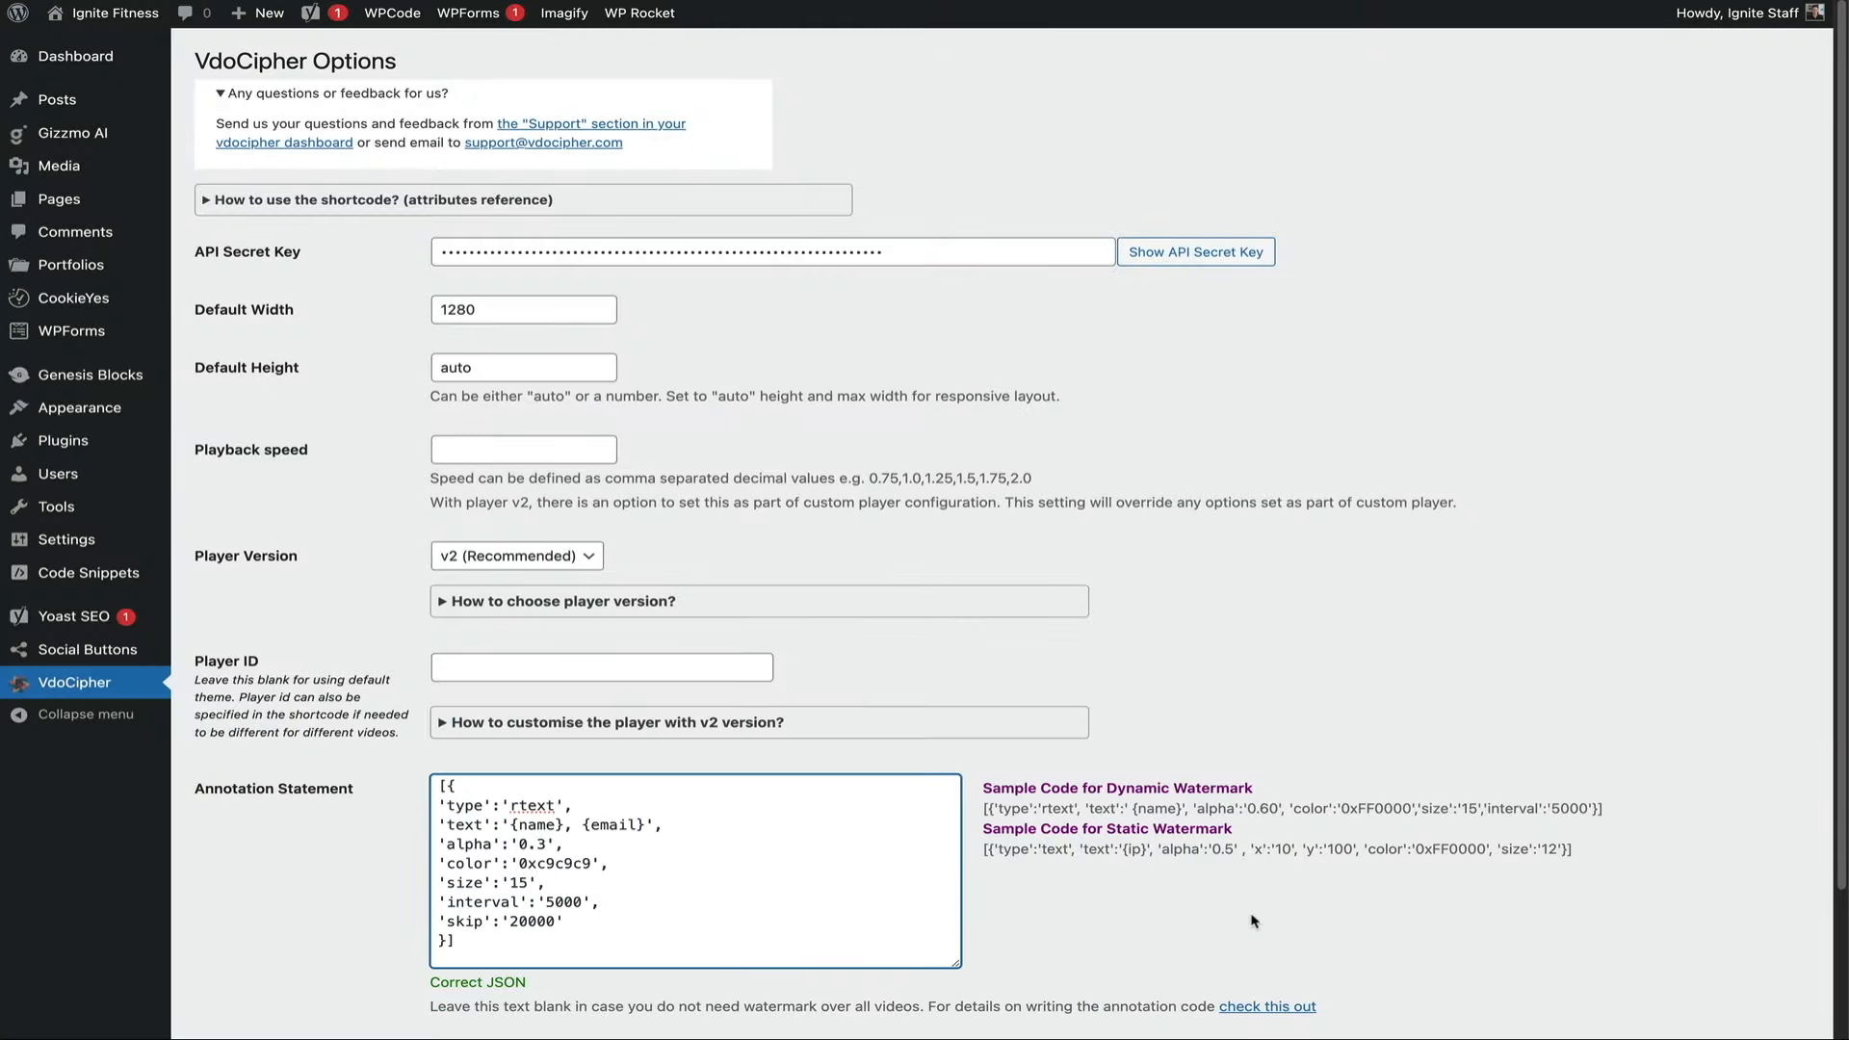
scroll(1252, 921, "down", 2)
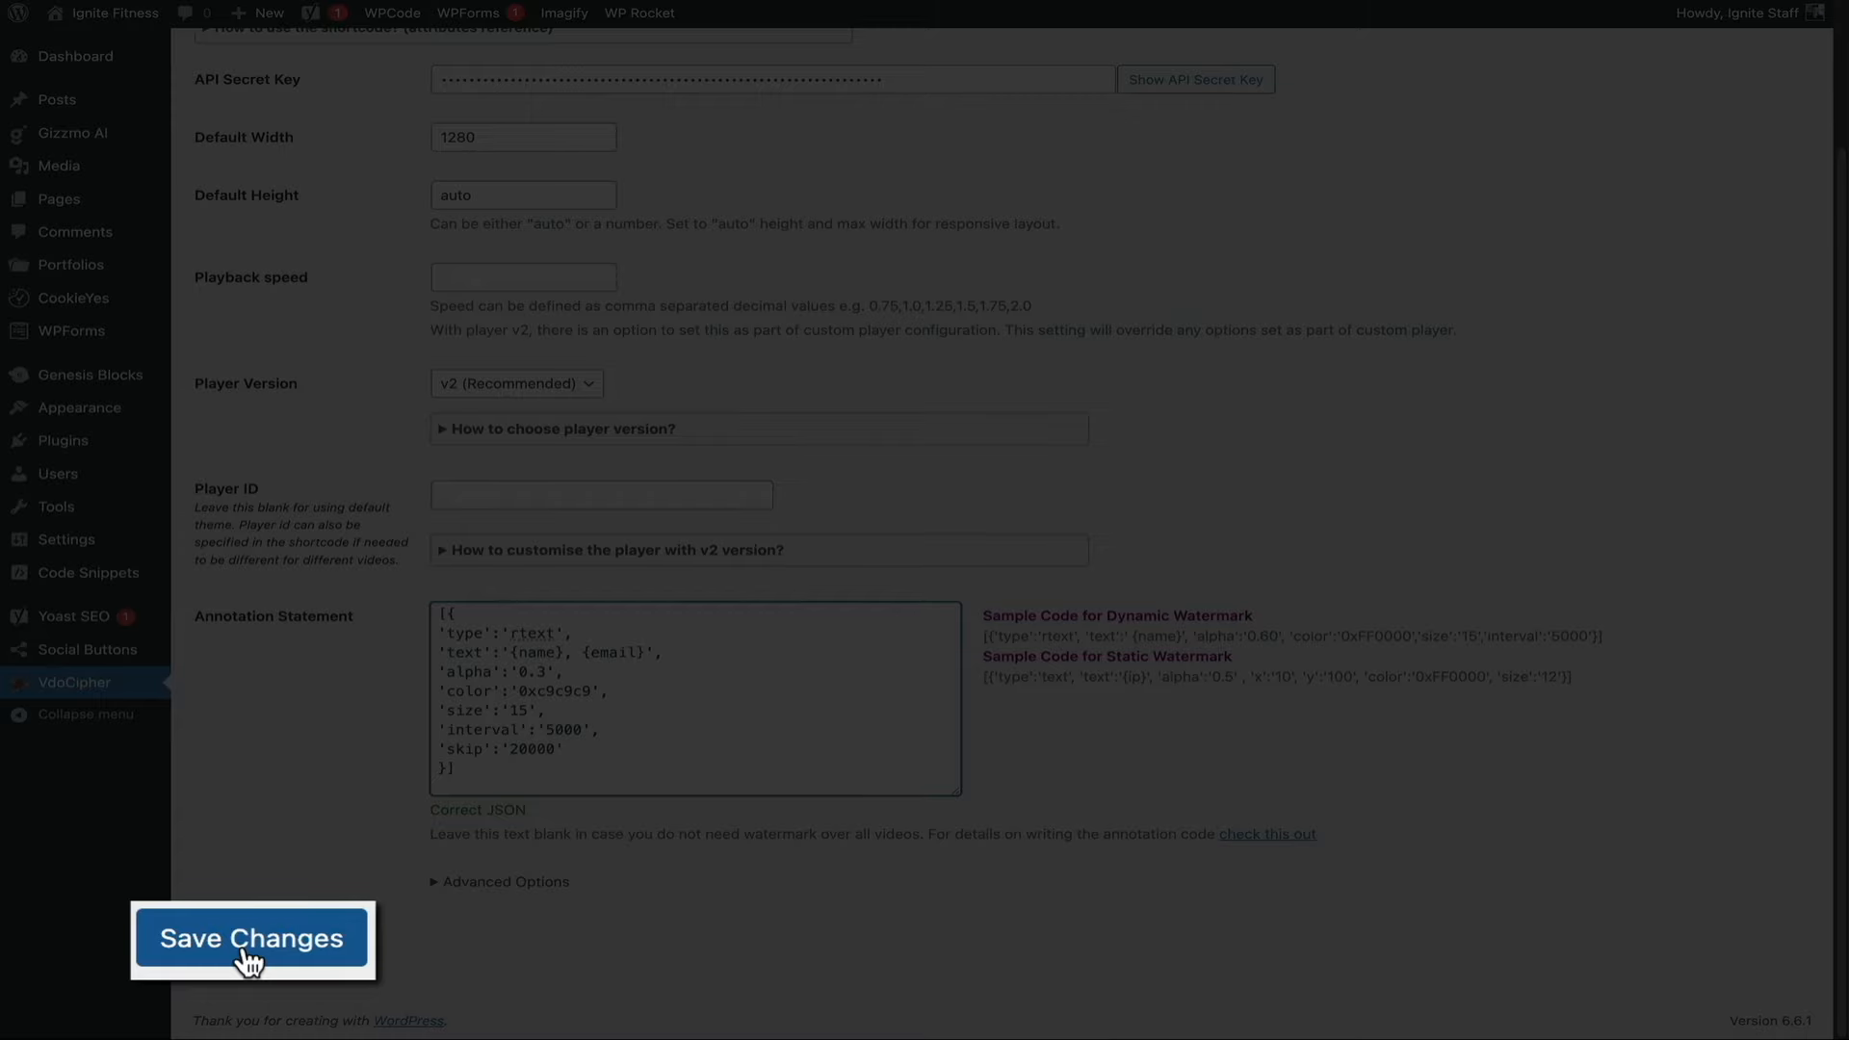
left_click(249, 958)
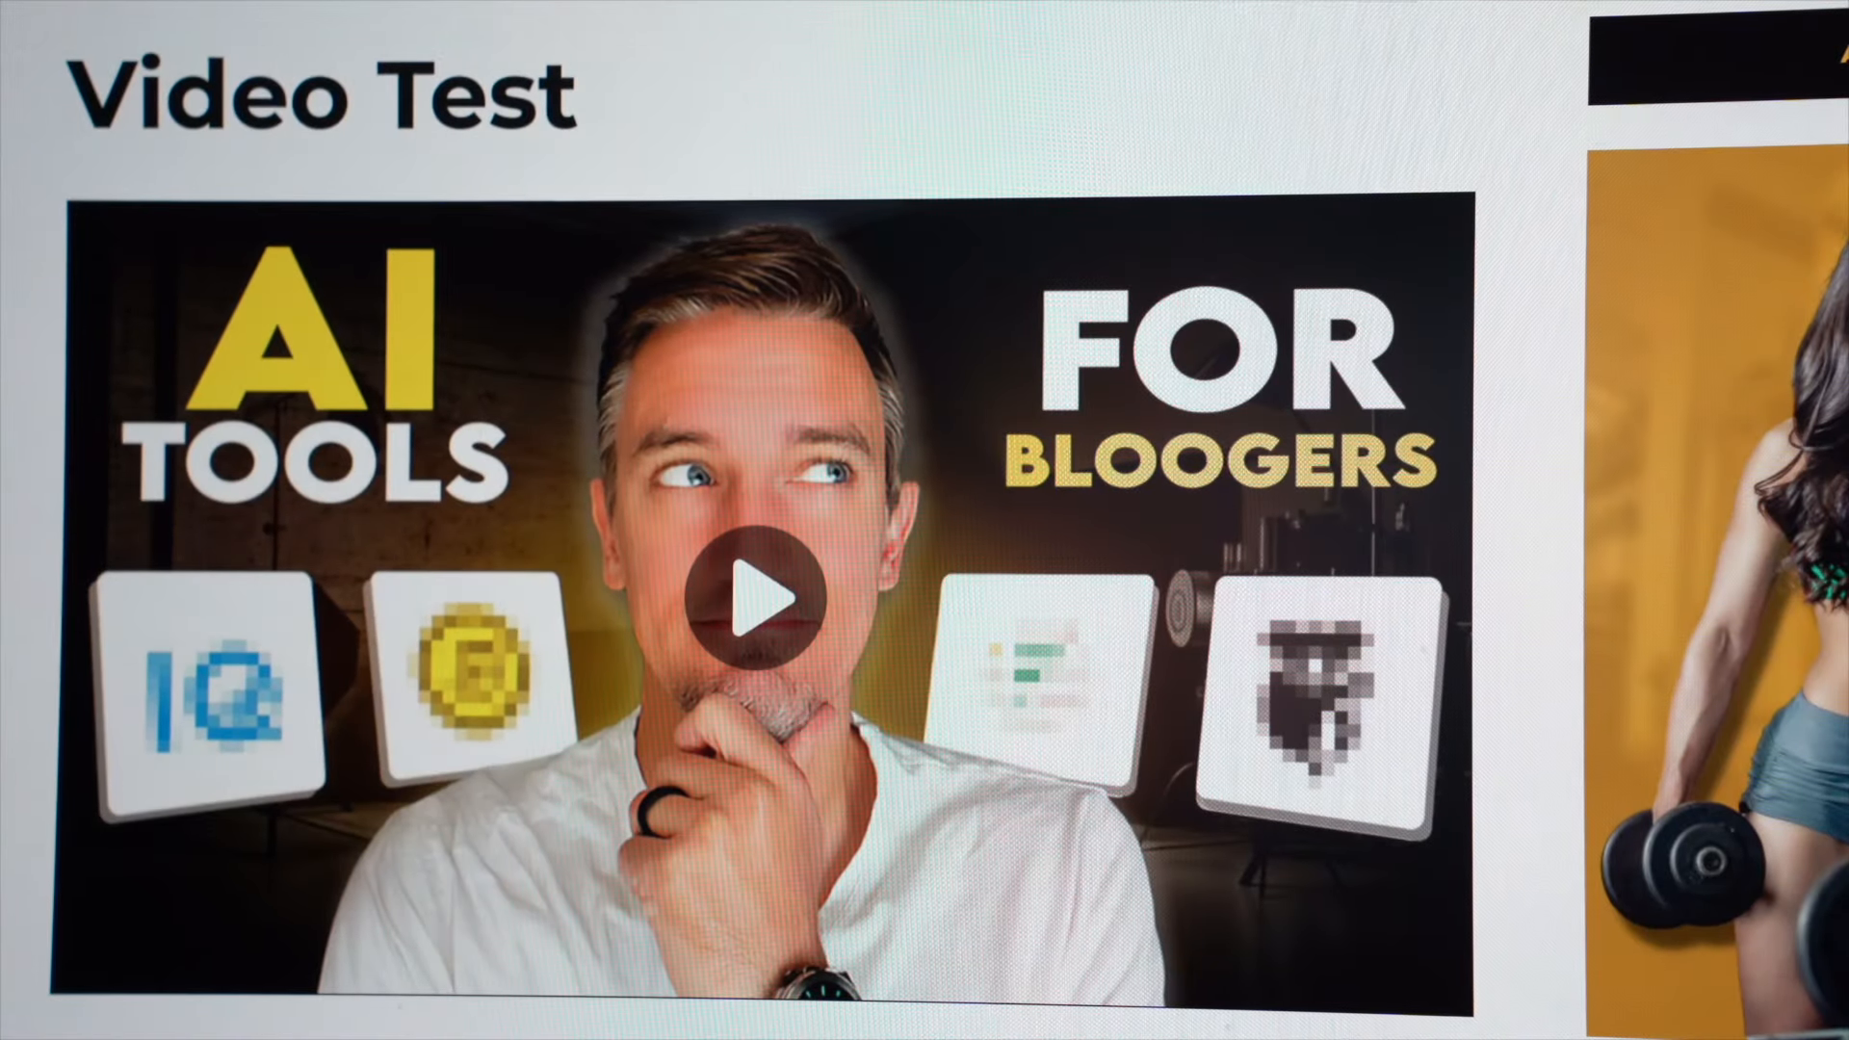
Play the embedded video on the Video Test page and skip ahead along its timeline to check playback.
left_click(732, 637)
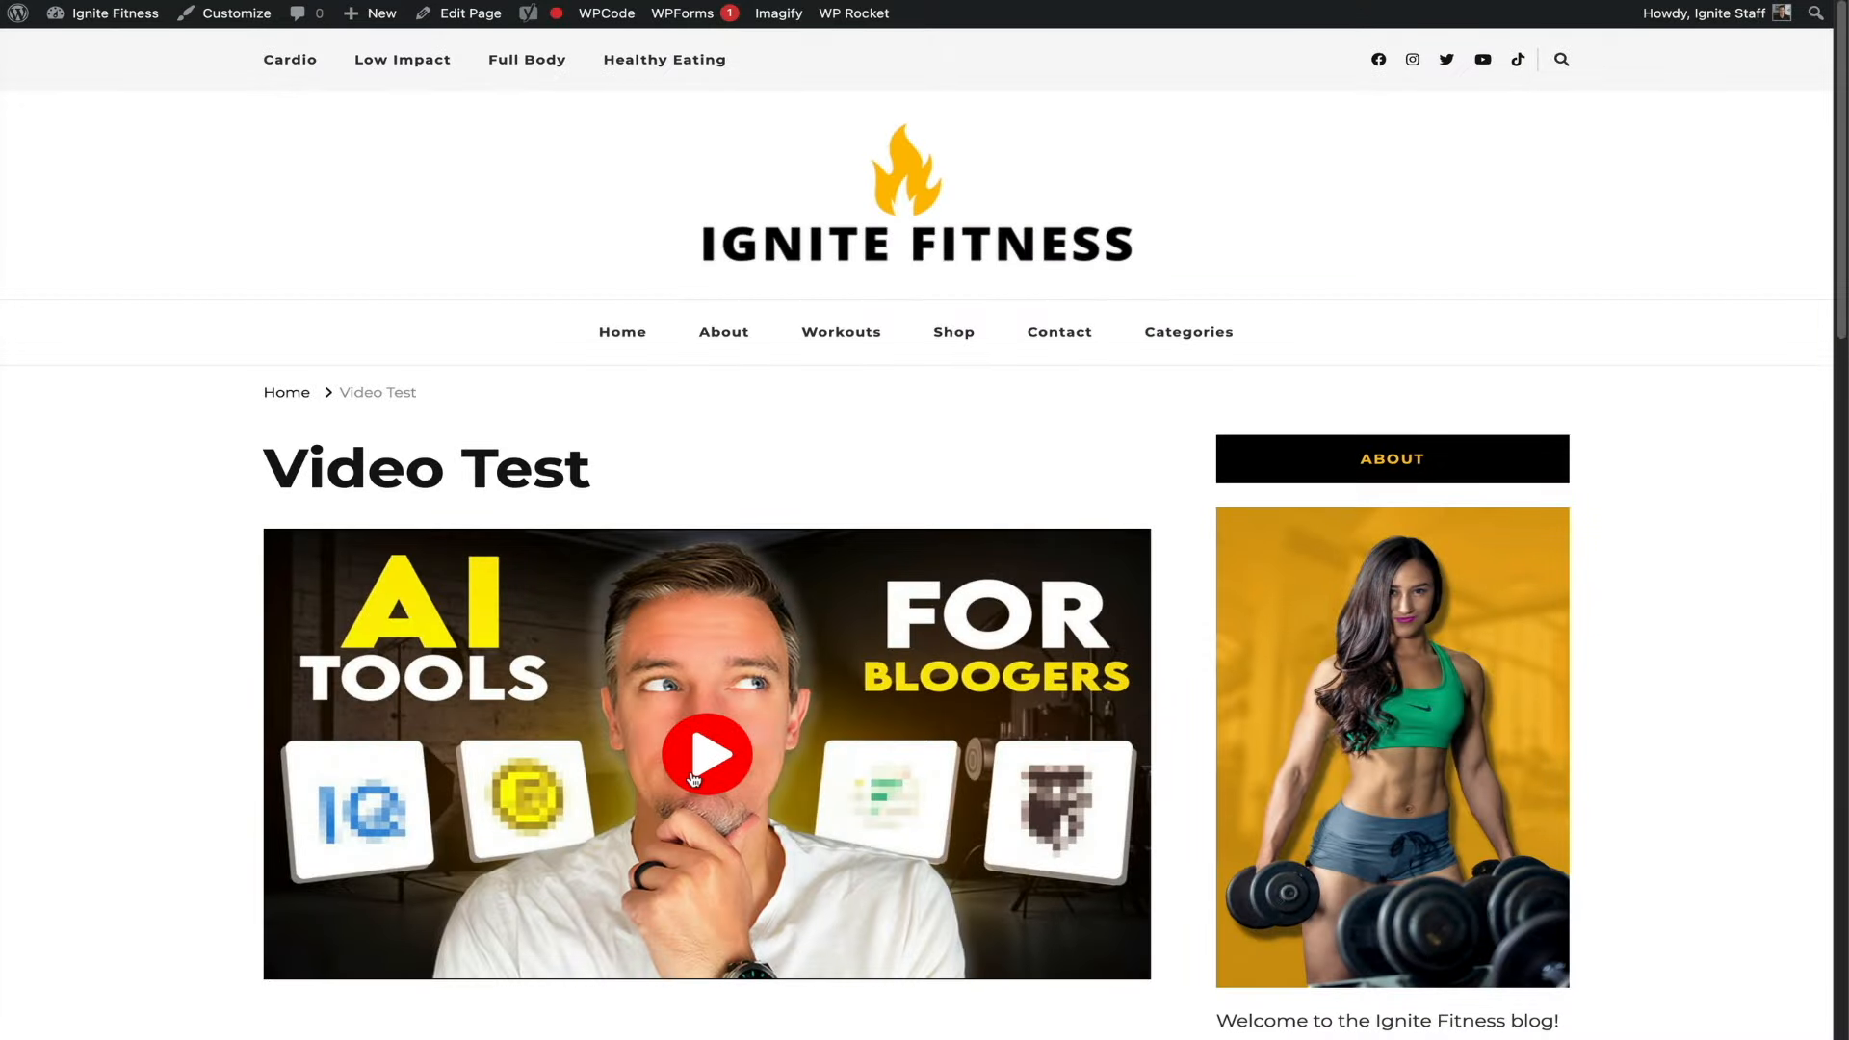
left_click(688, 776)
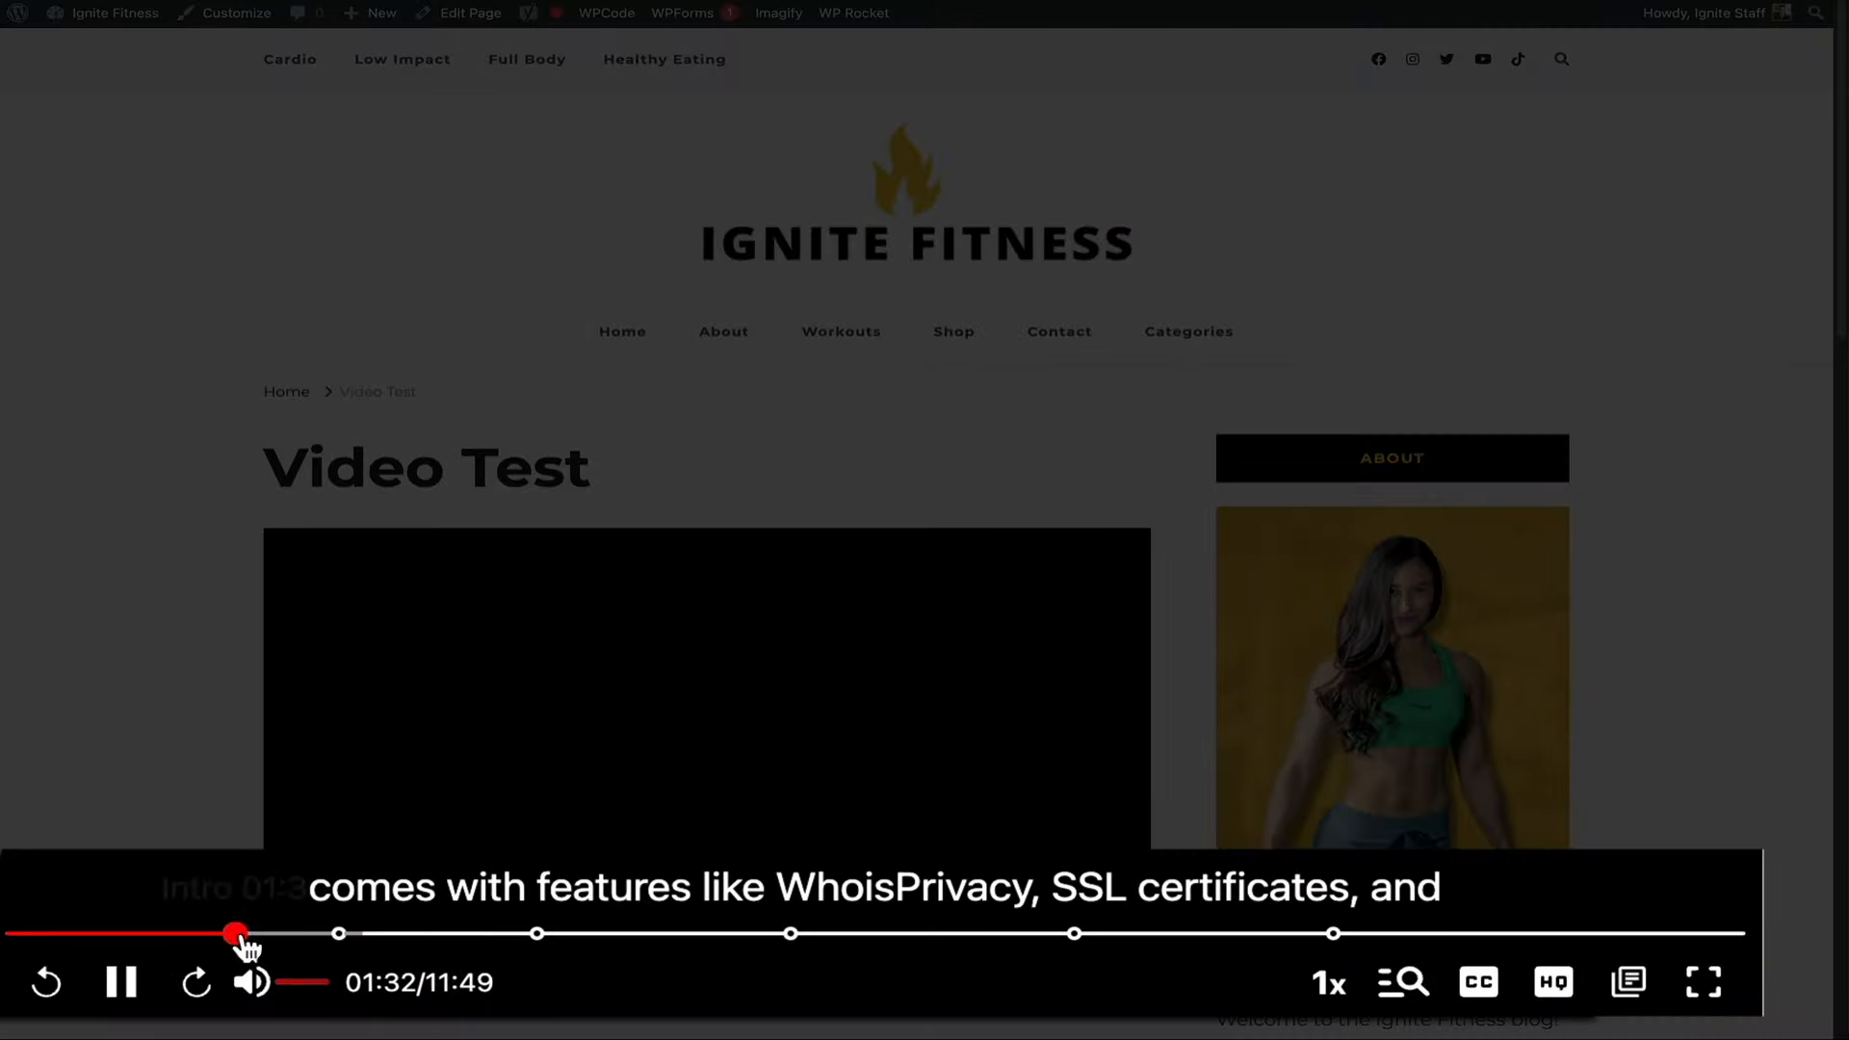
left_click(275, 933)
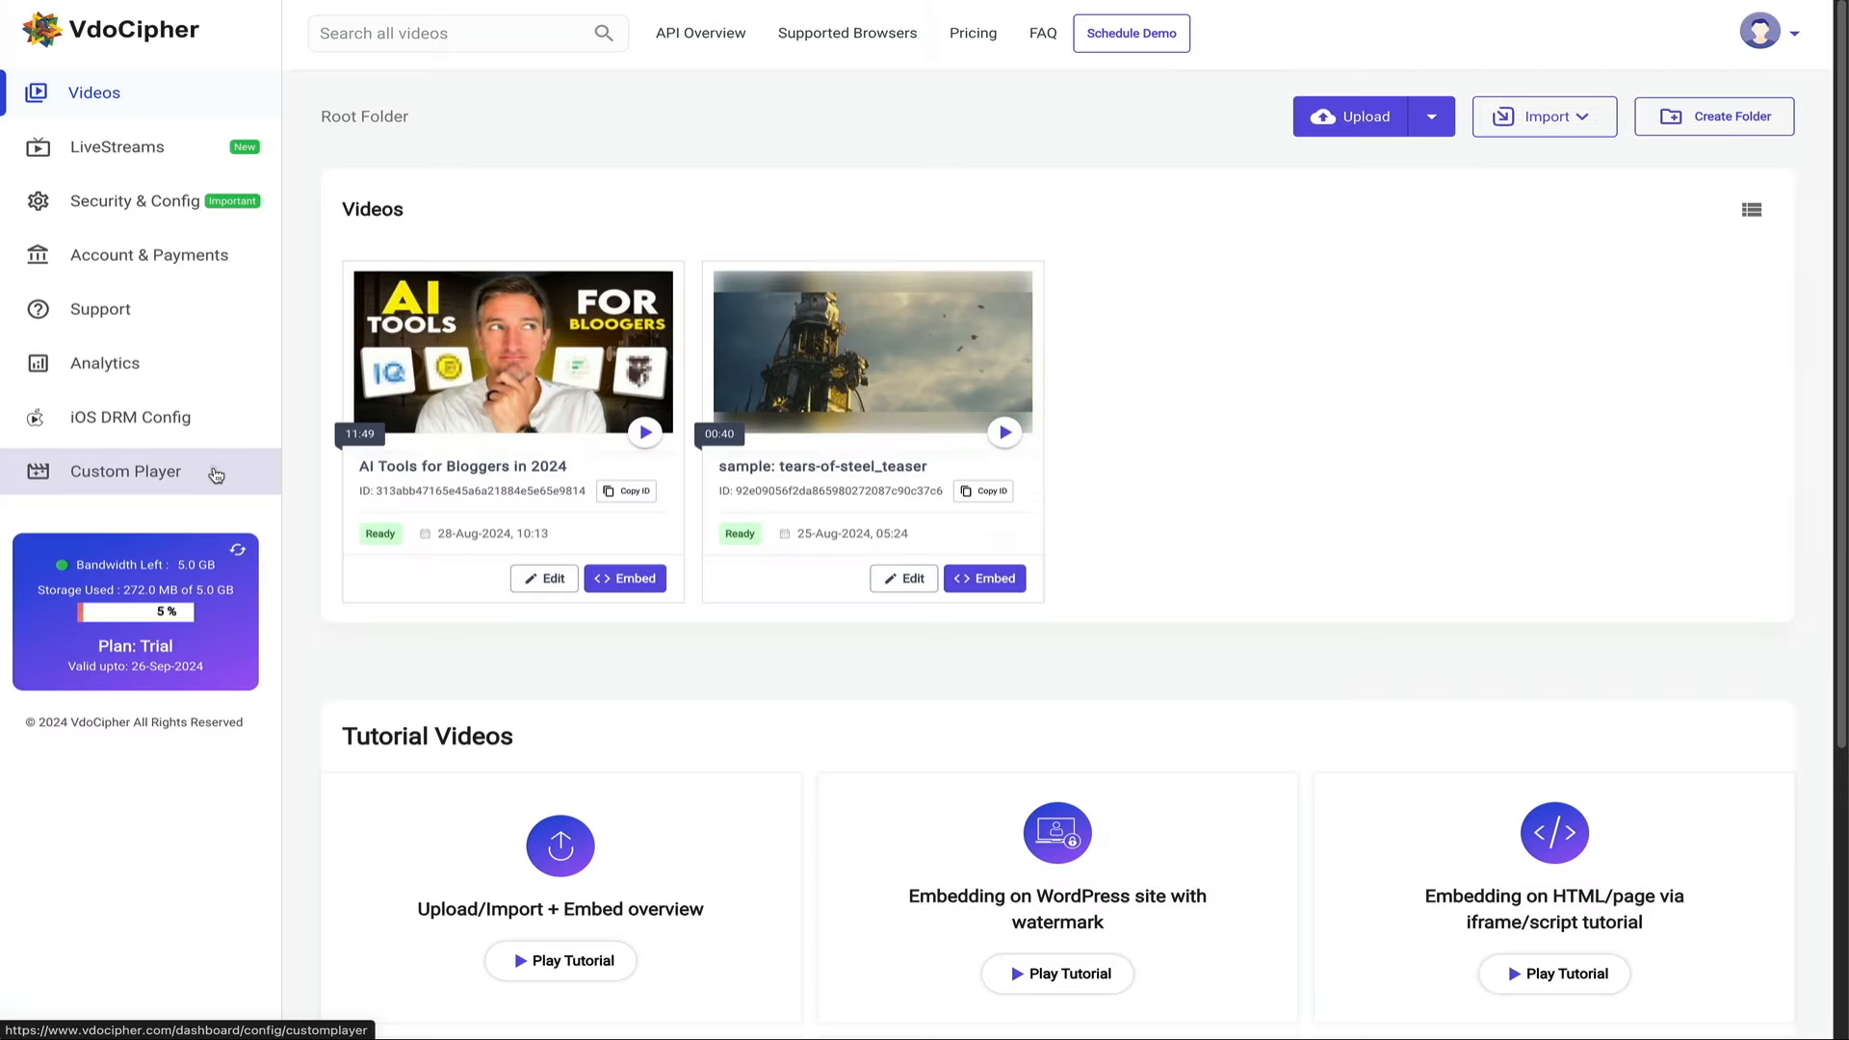
Add a custom player in the VdoCipher dashboard and name it Yellow Brand Player.
left_click(216, 472)
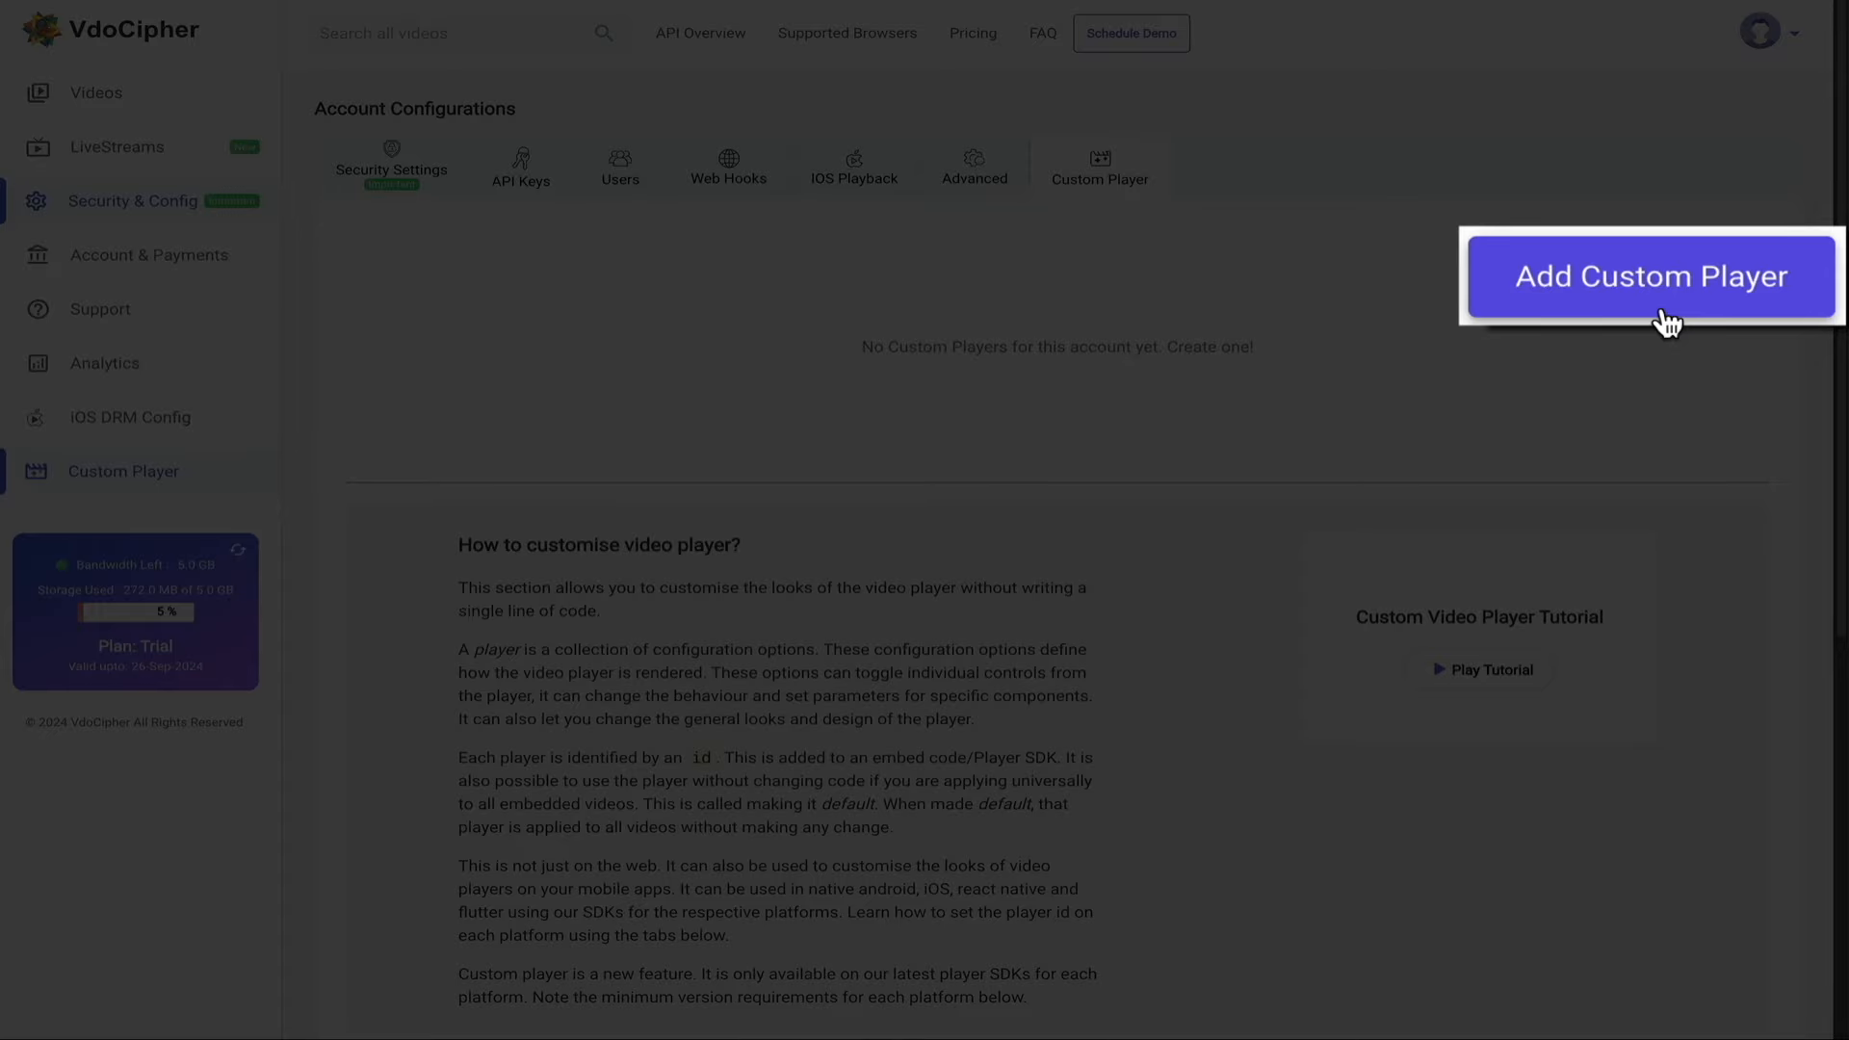
left_click(1684, 298)
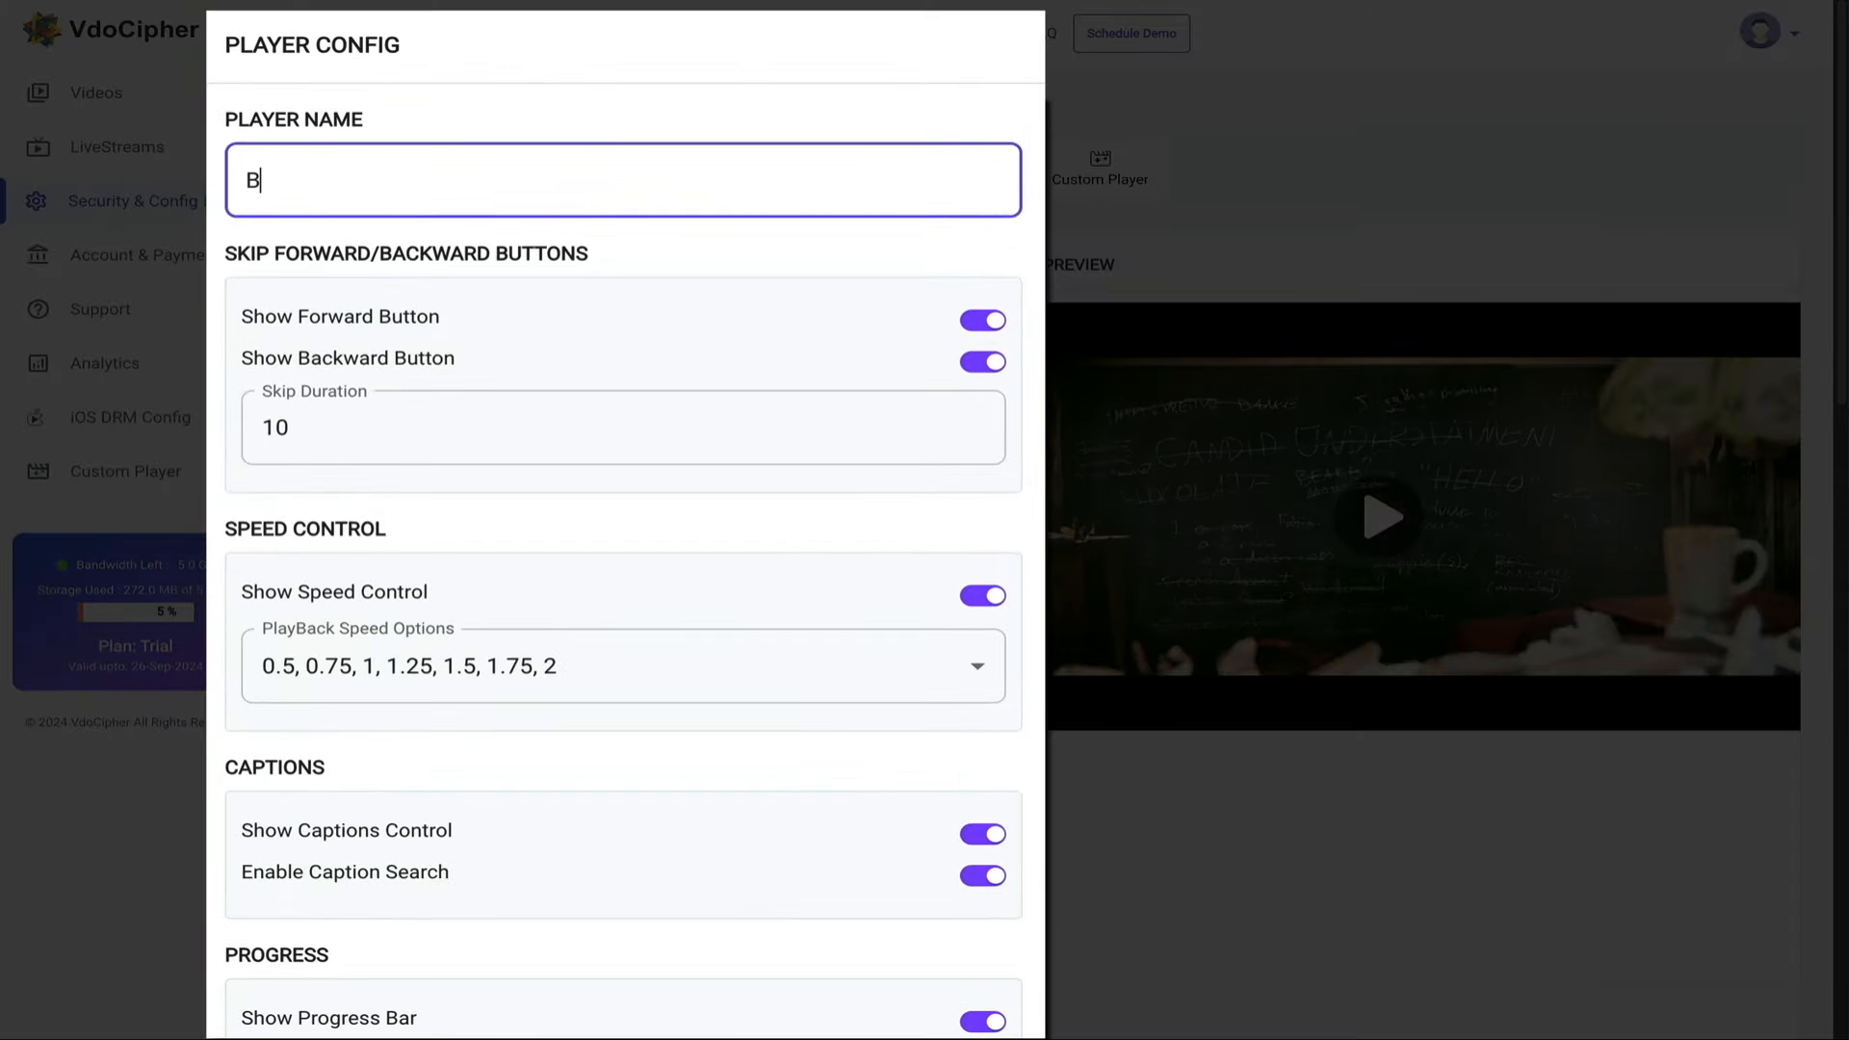
type("Yellow Brand ")
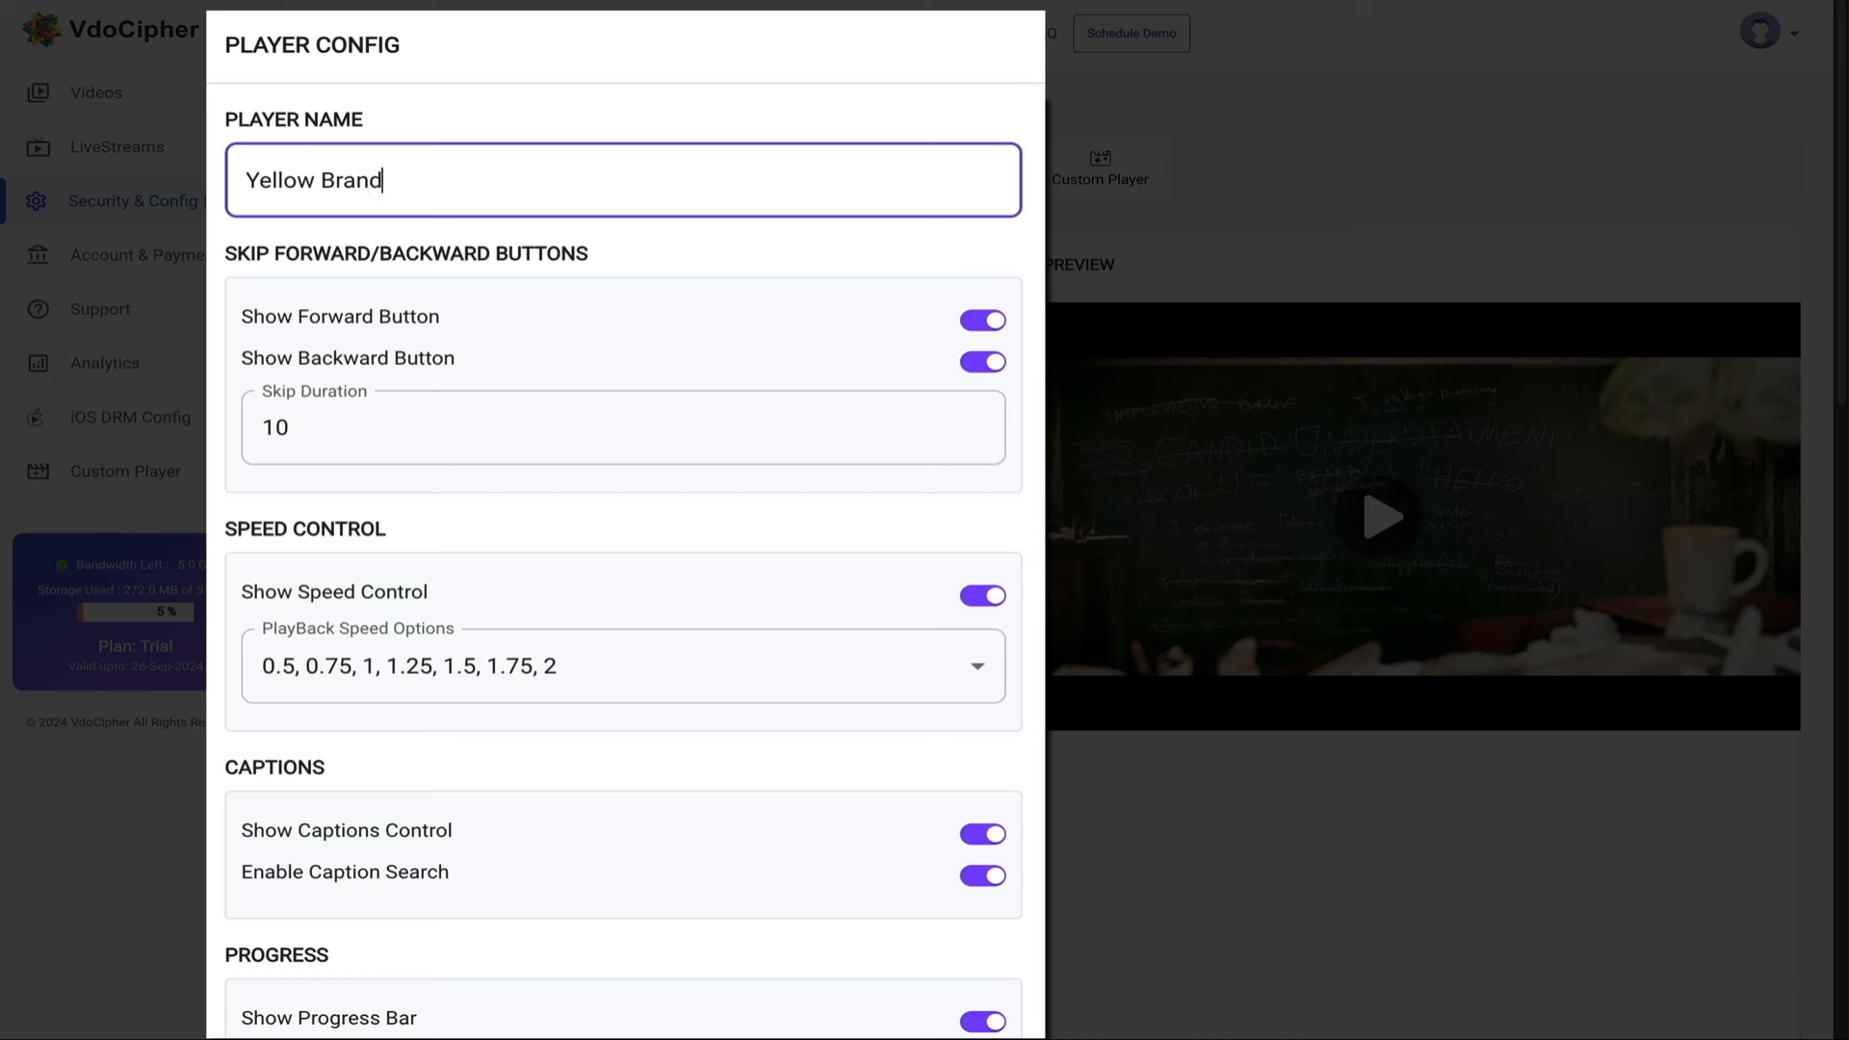
type("Player")
Set the custom player's primary color to yellow #f3ff11.
scroll(918, 786, "down", 2)
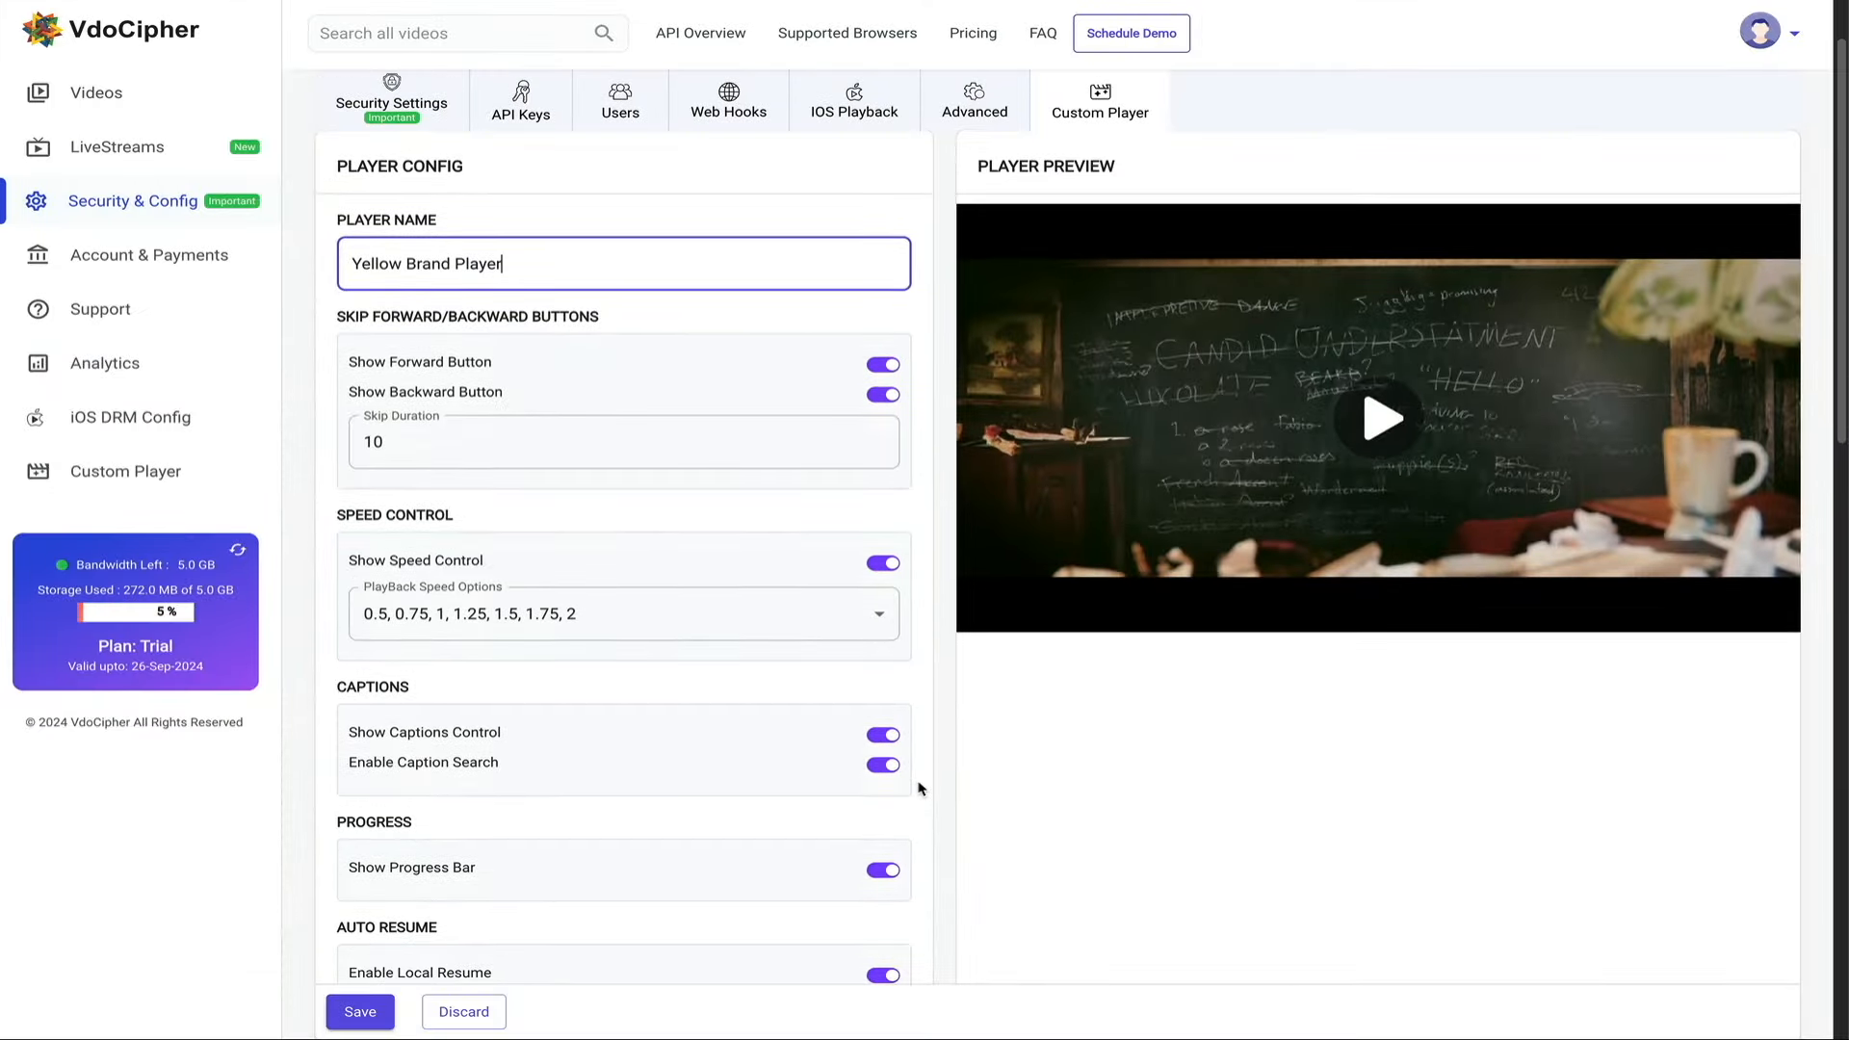
scroll(918, 787, "down", 3)
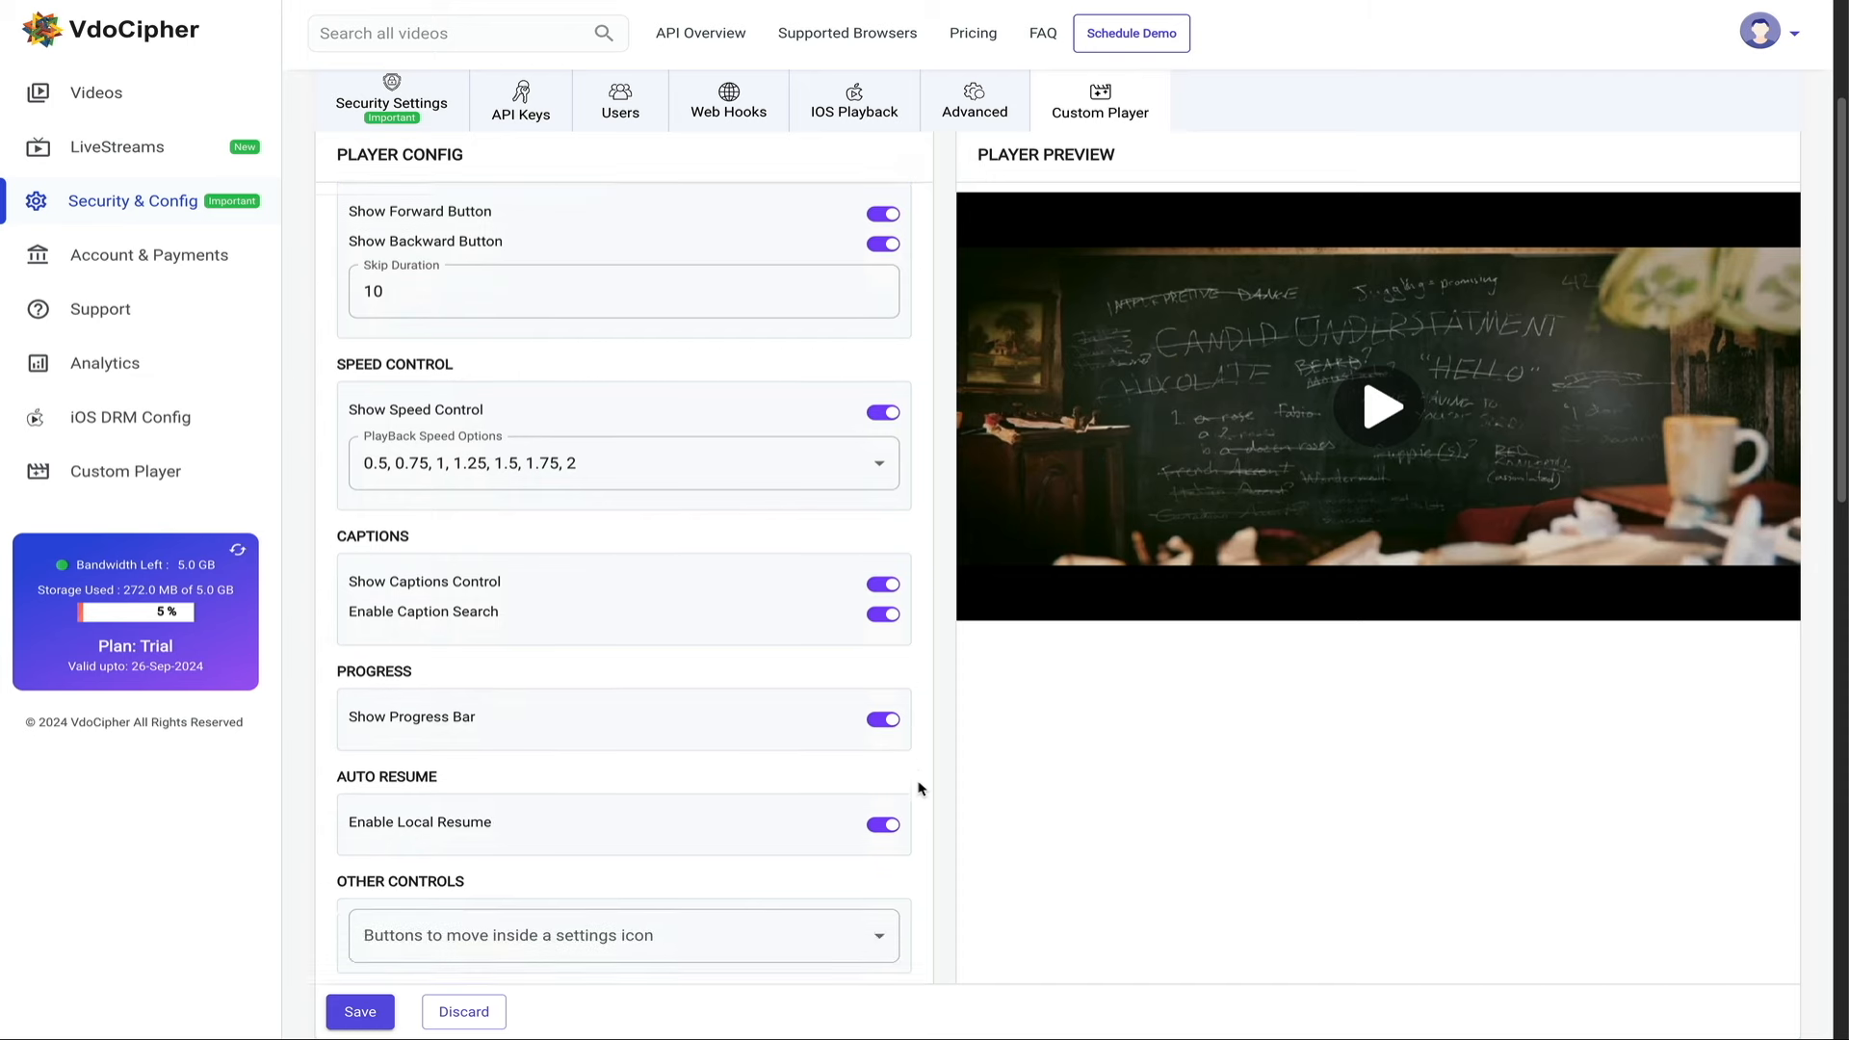
scroll(918, 787, "down", 2)
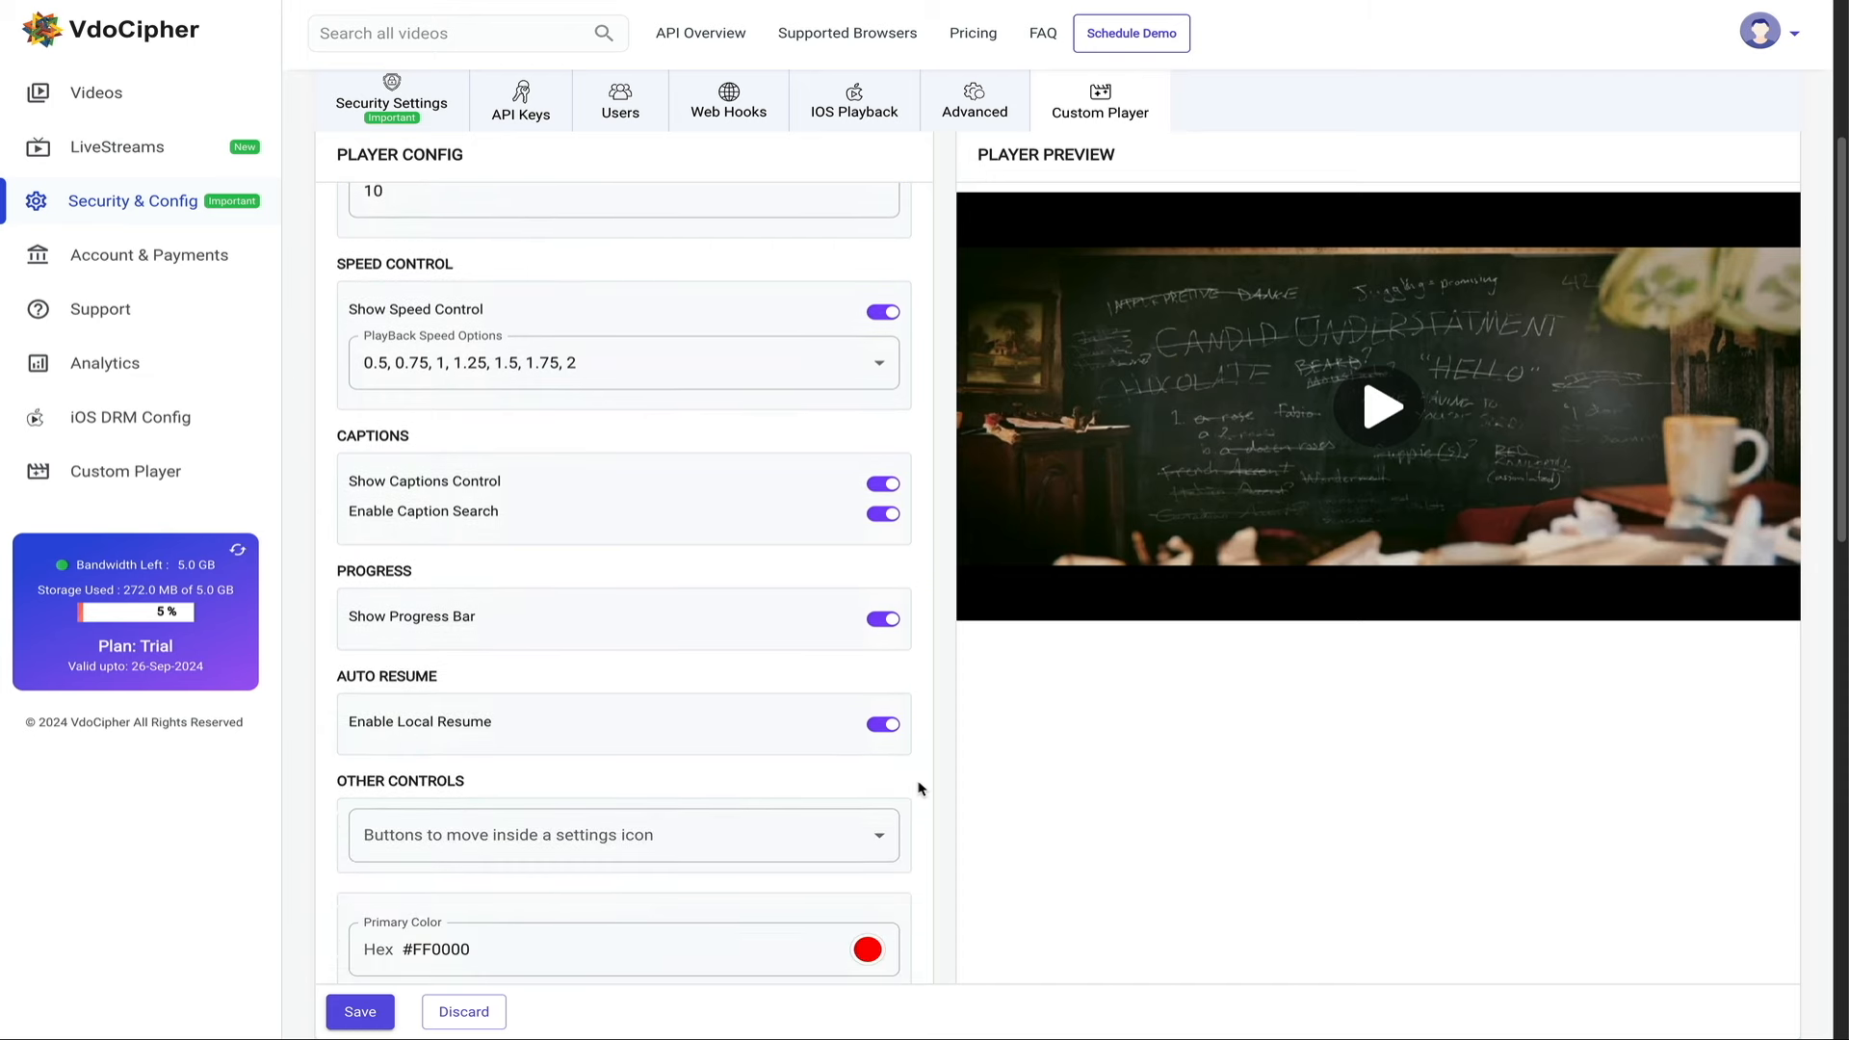
scroll(918, 788, "down", 2)
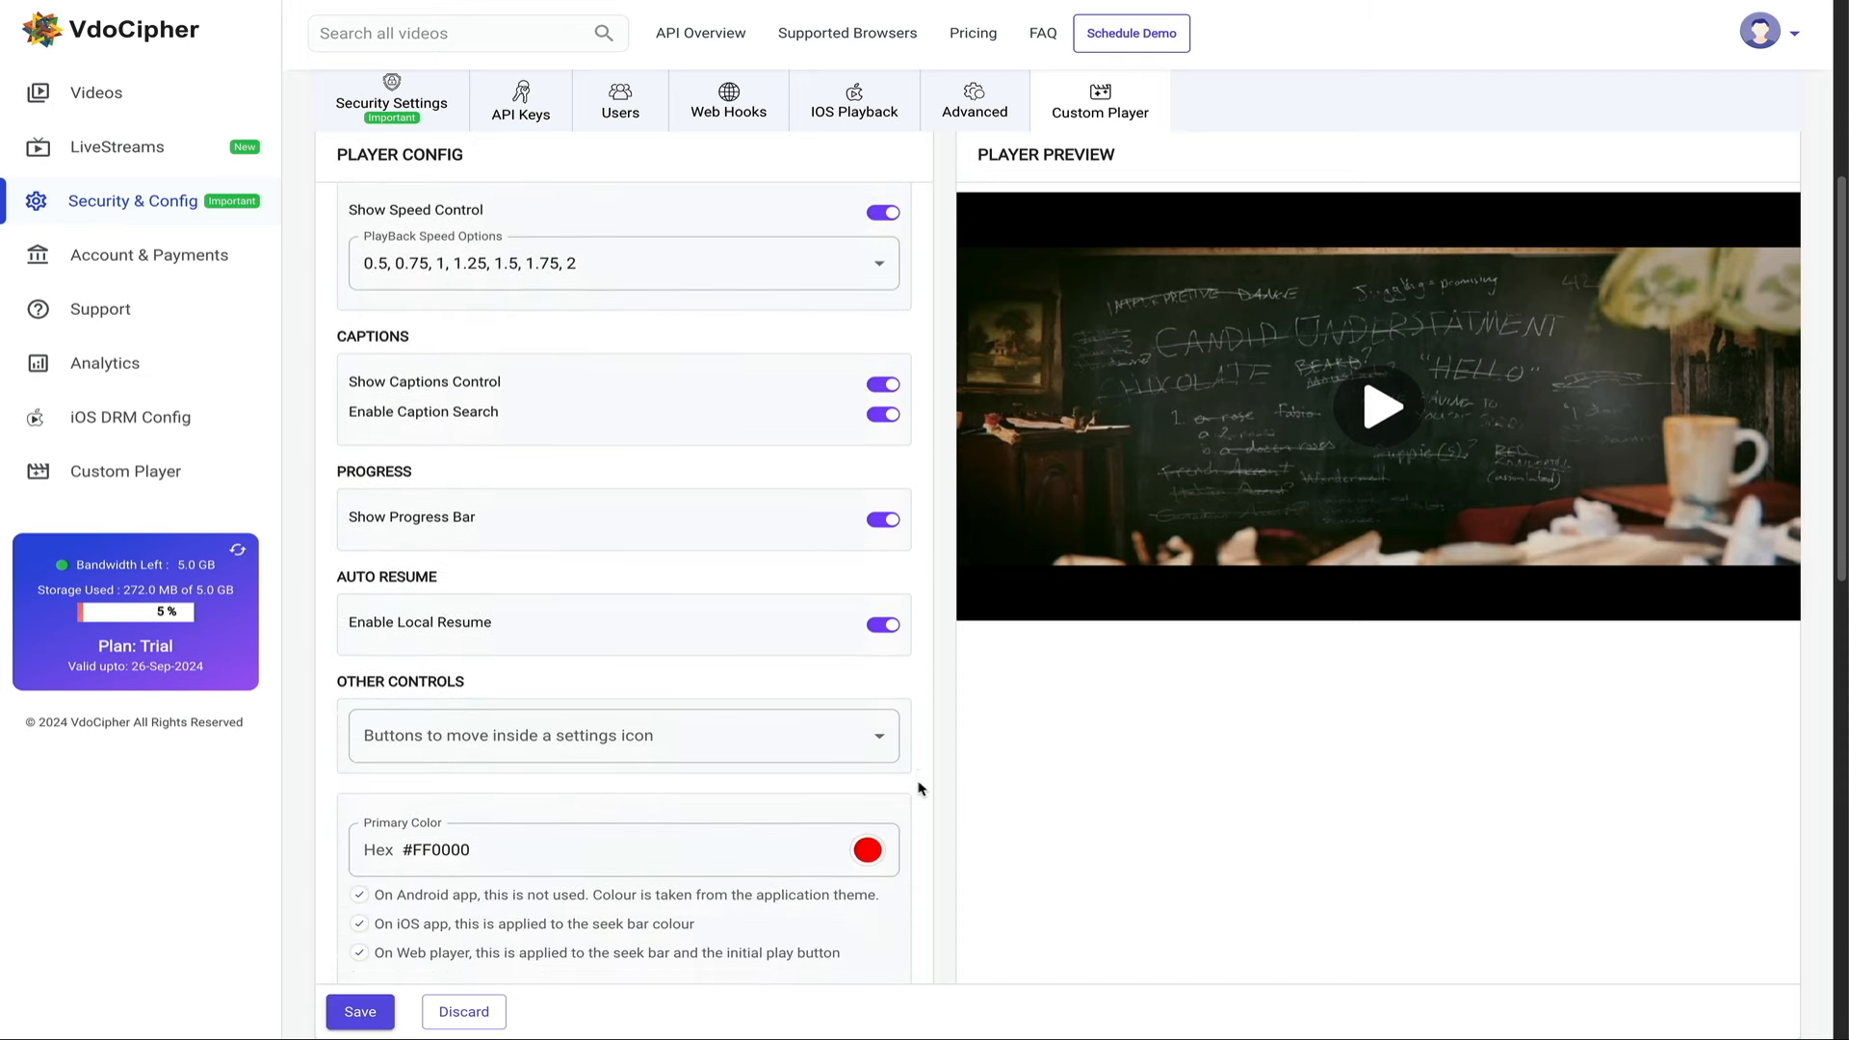
scroll(918, 787, "down", 9)
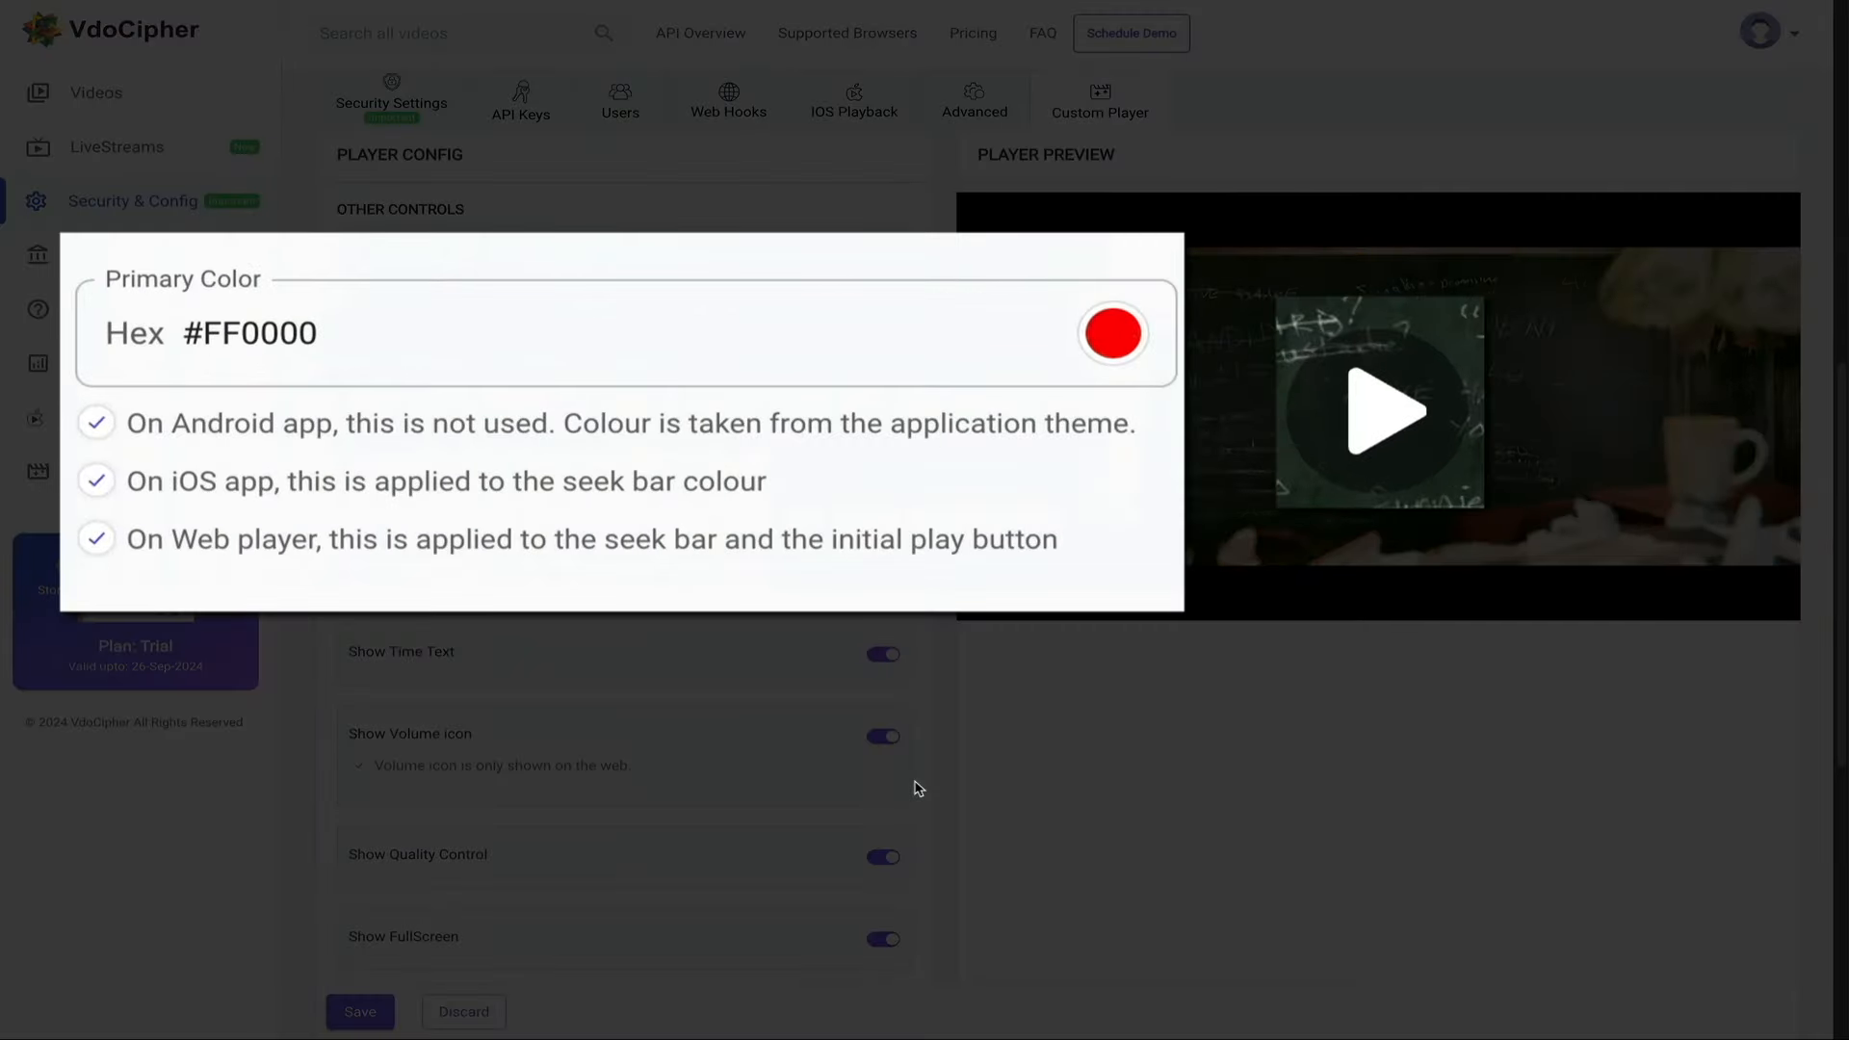
left_click(1107, 342)
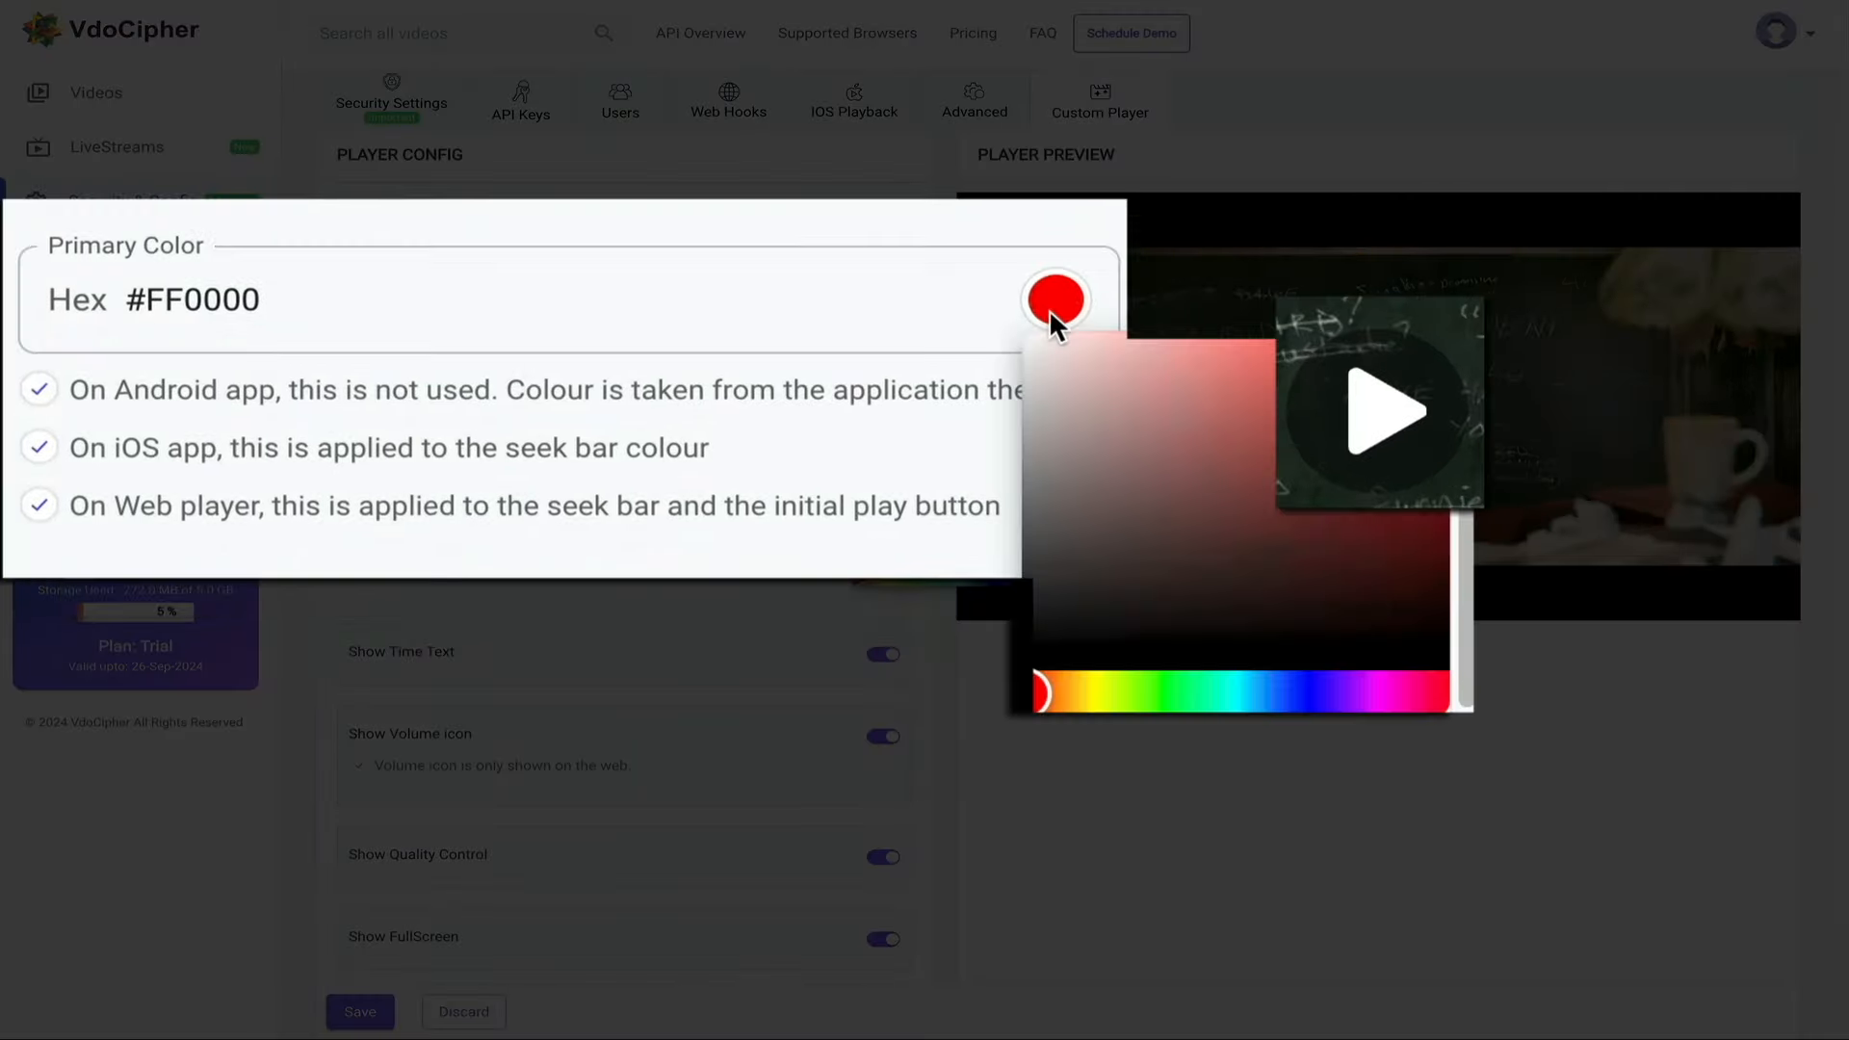
mouse_move(1100, 691)
left_mouse_down()
mouse_move(1129, 689)
mouse_move(1096, 683)
left_mouse_up()
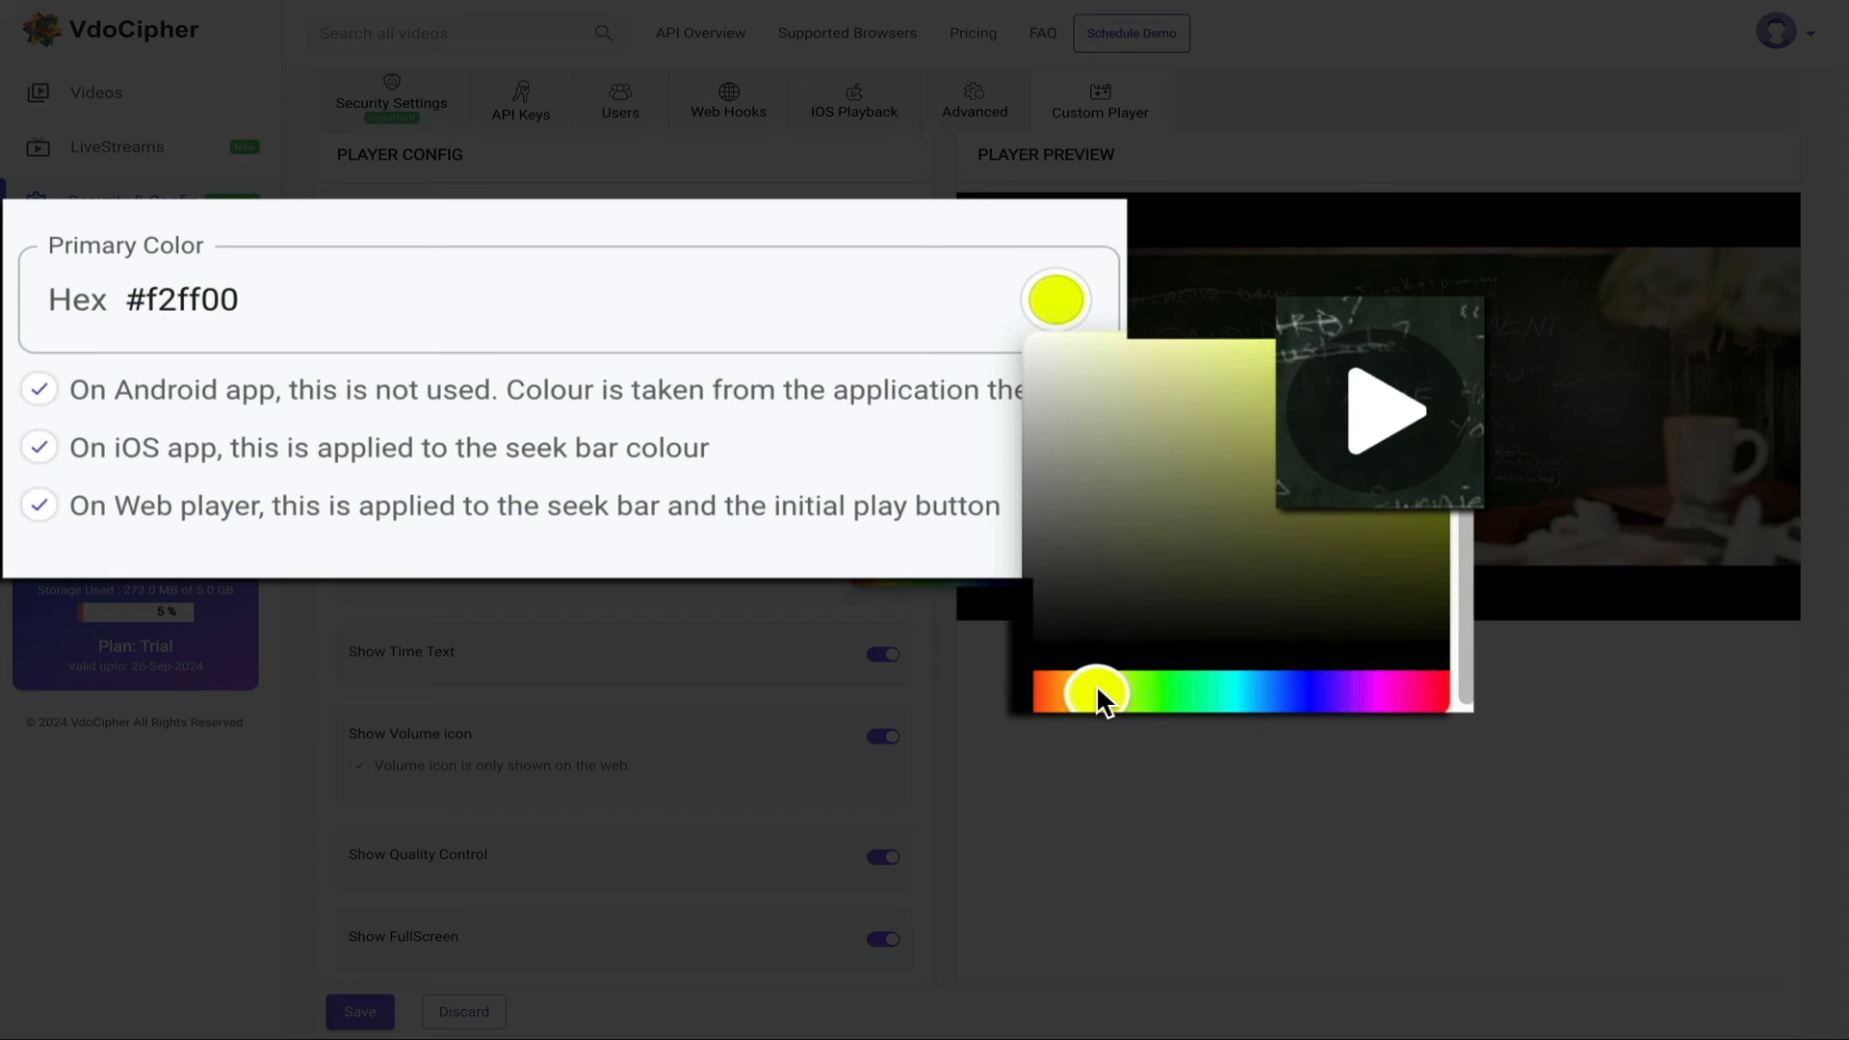
left_click(1420, 343)
left_click(1200, 734)
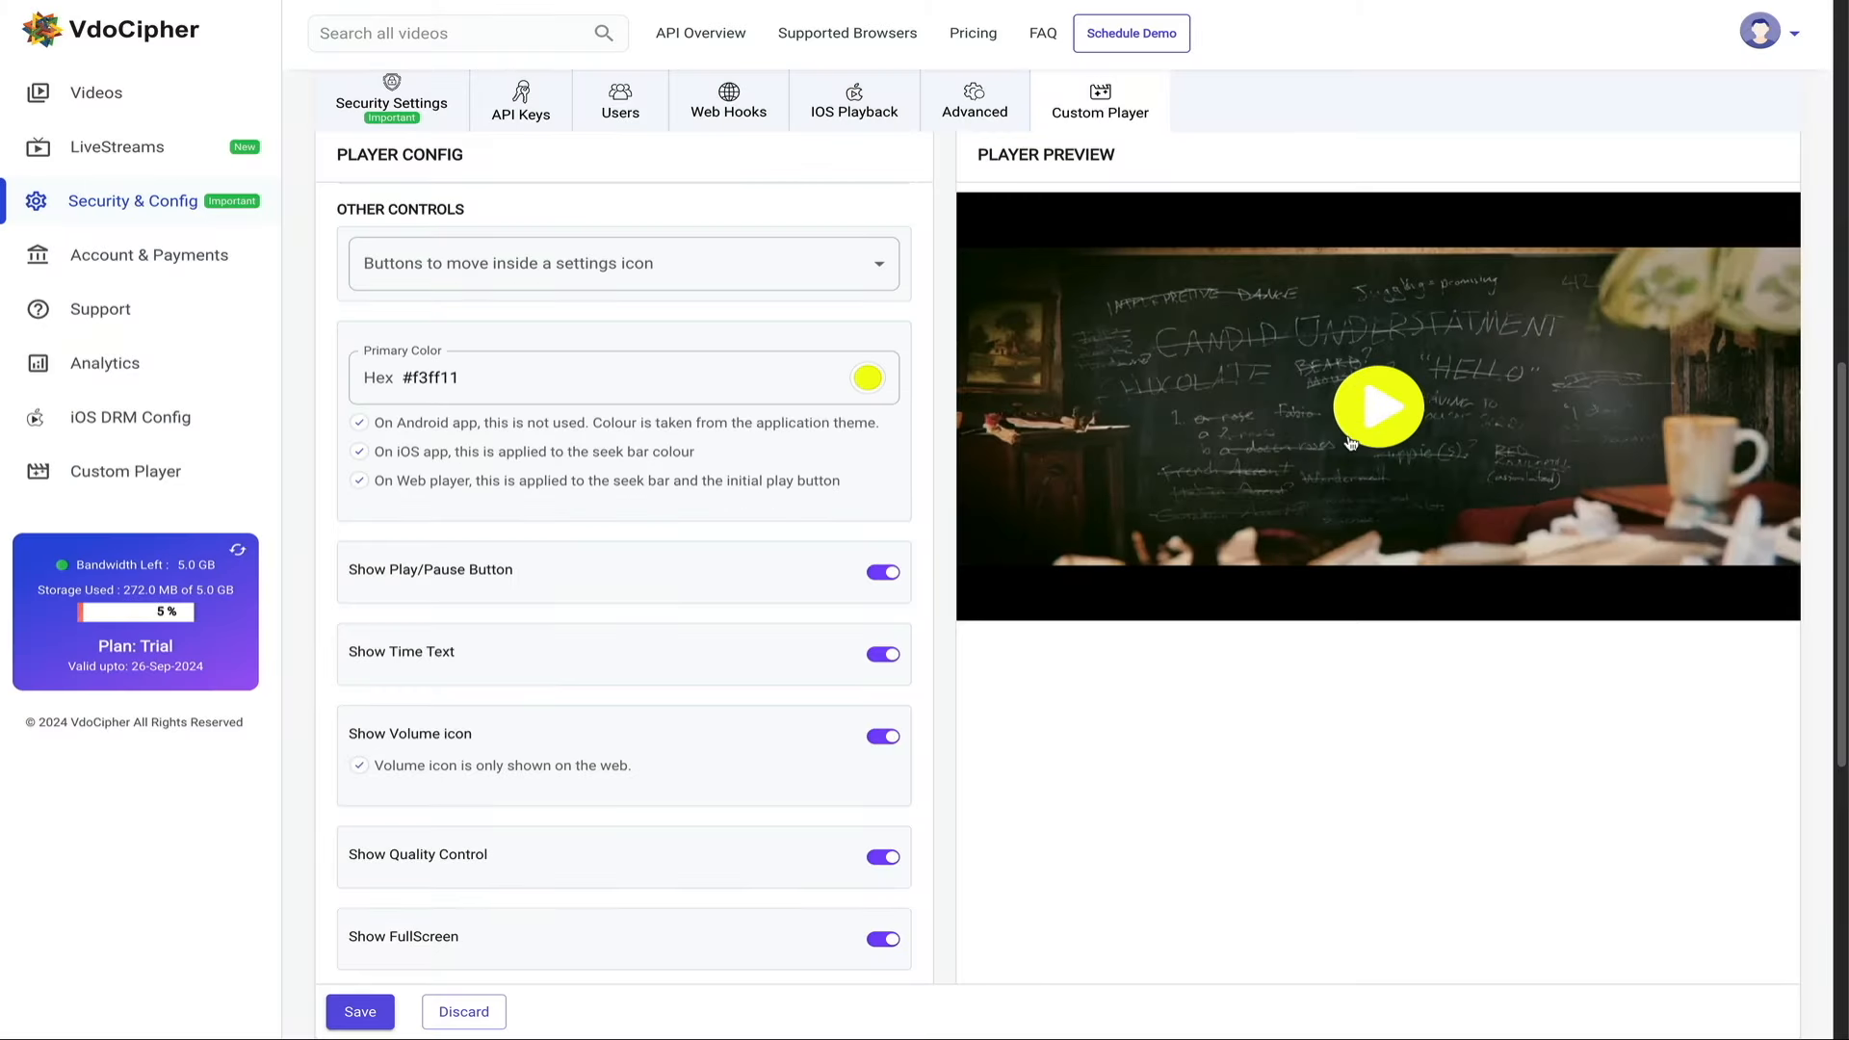
Change the custom player's primary color to green #12ff7f and check the play button in the preview.
left_click(868, 378)
left_click(939, 575)
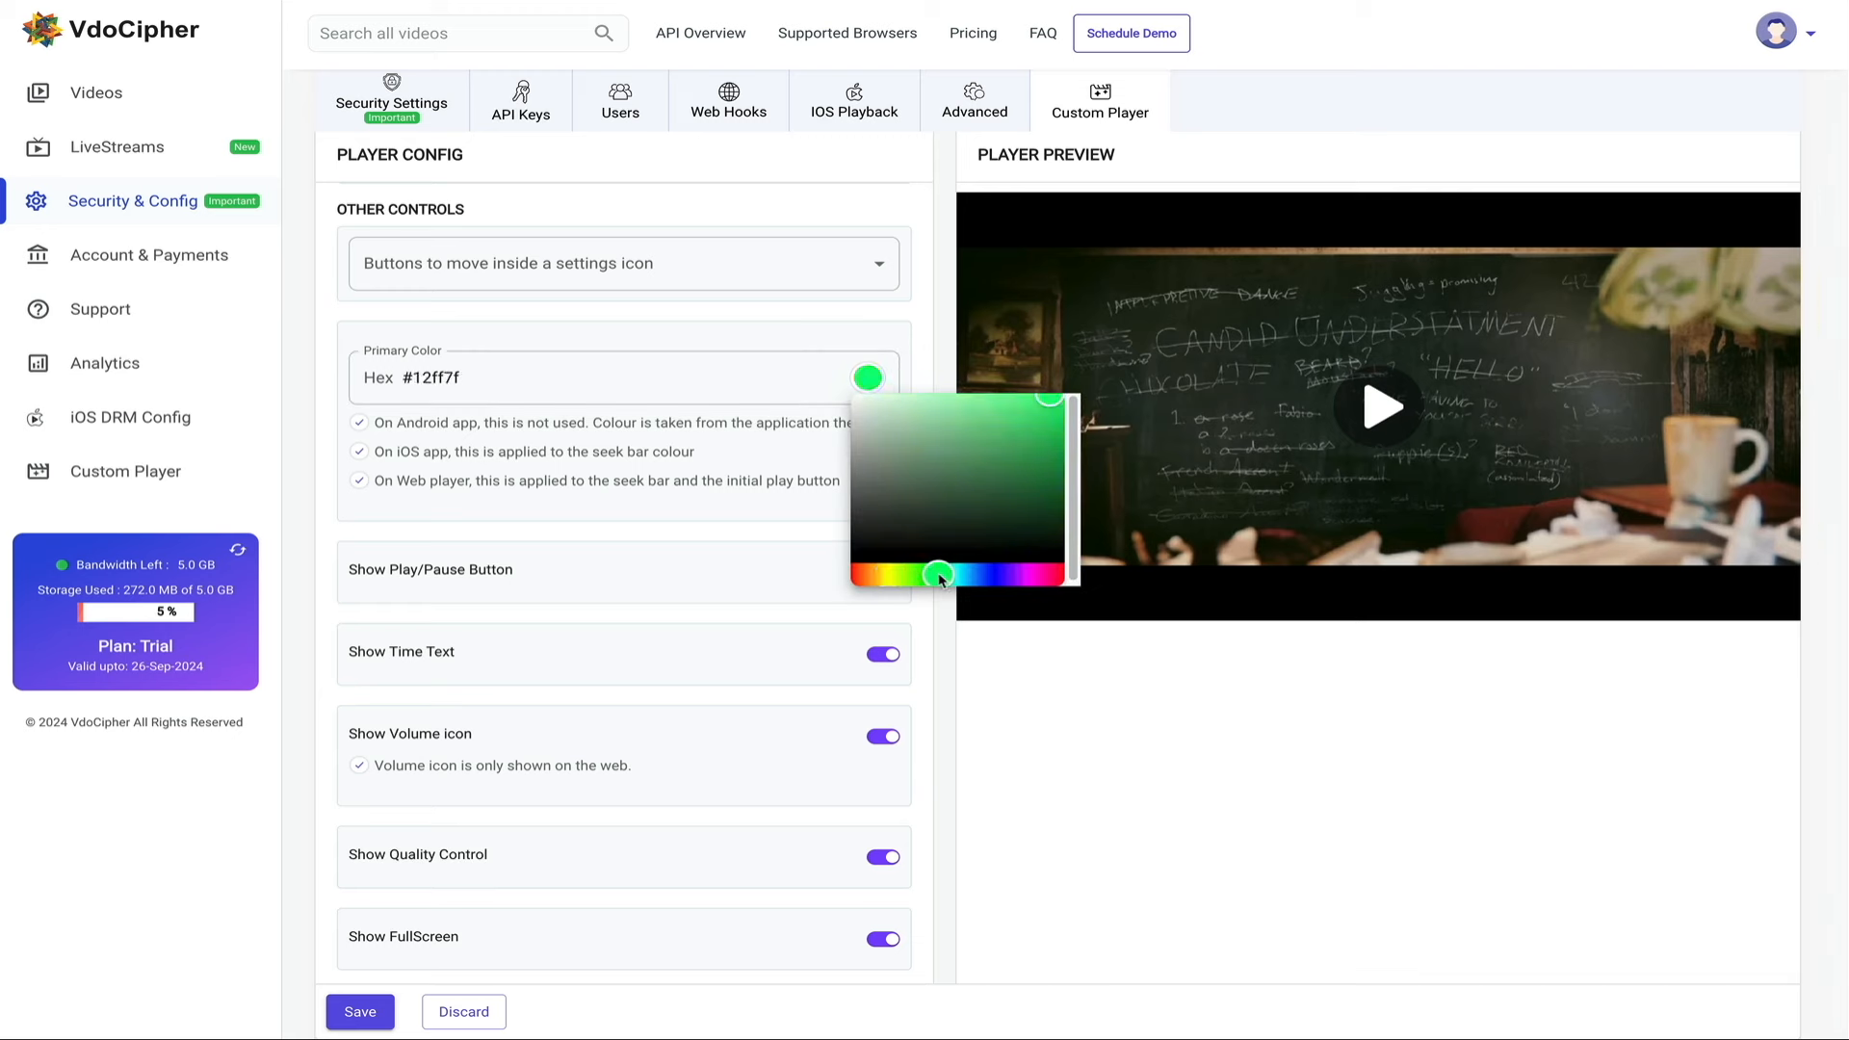
left_click(1377, 434)
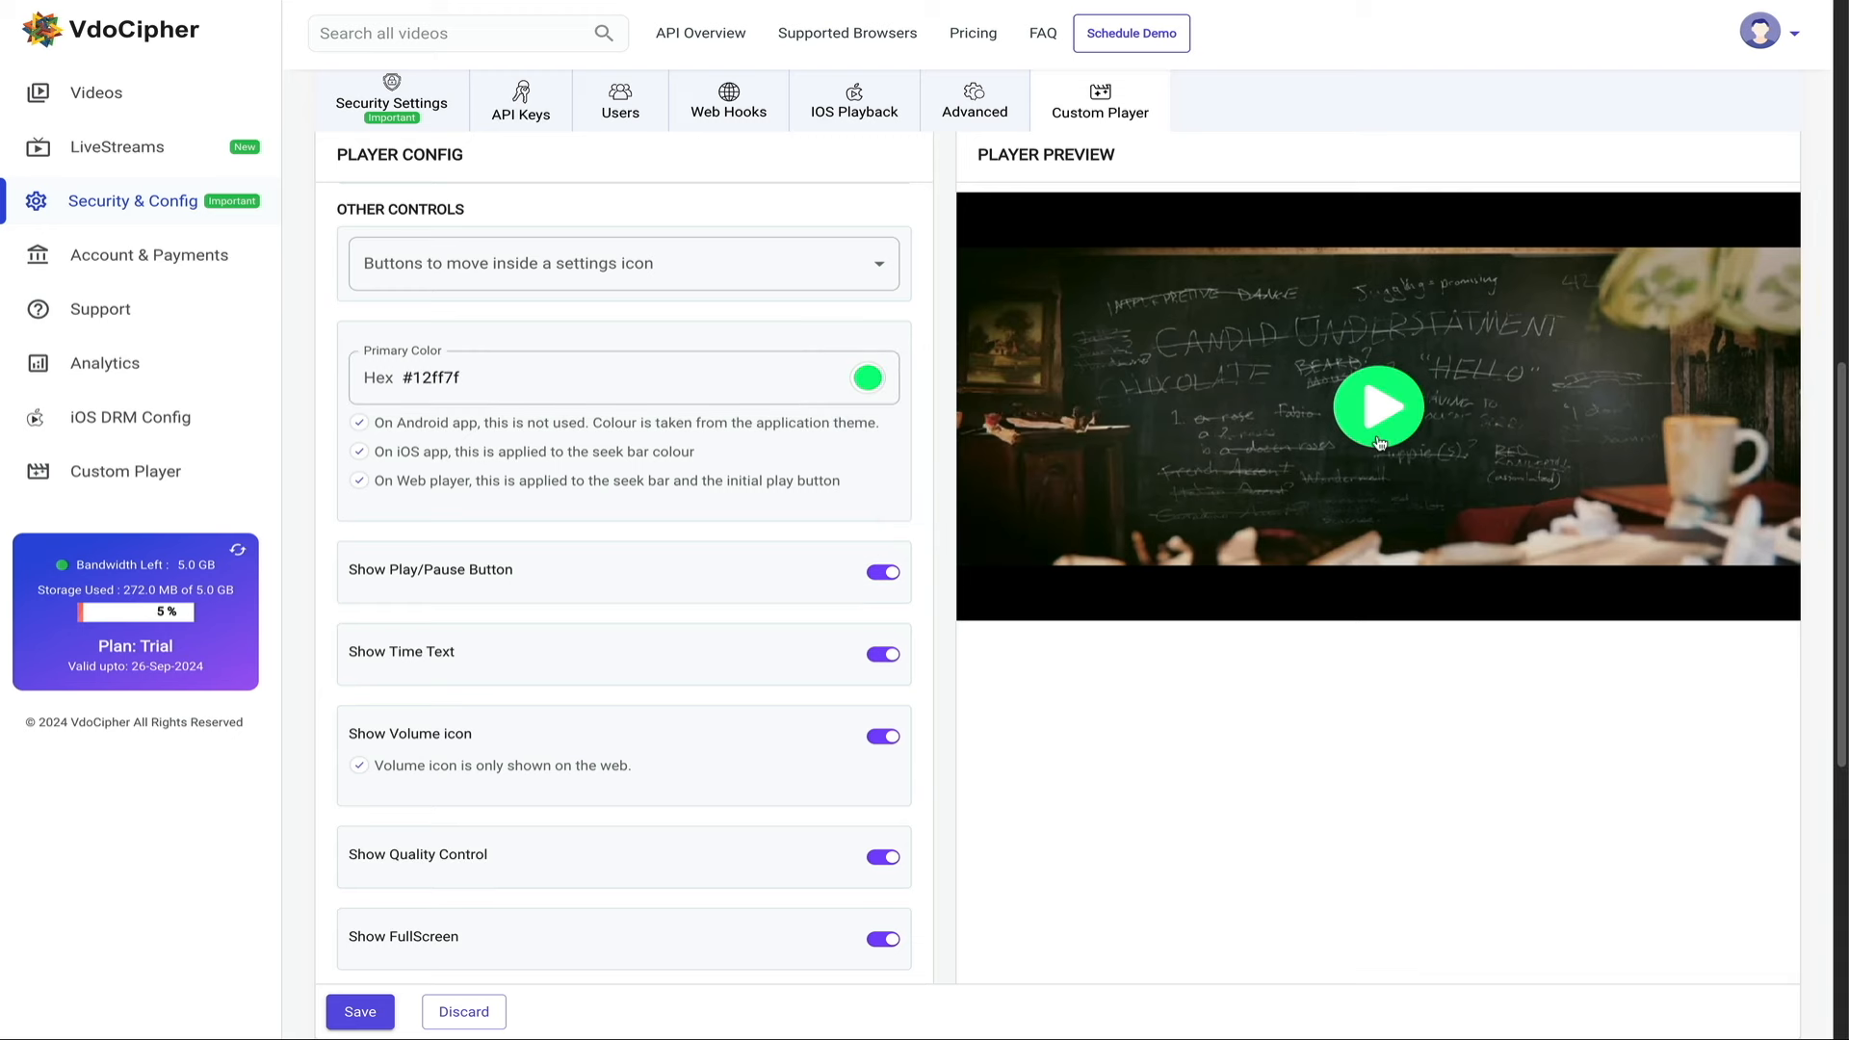
Try a square play button shape and a top left video duration position for the custom player.
scroll(871, 793, "down", 1)
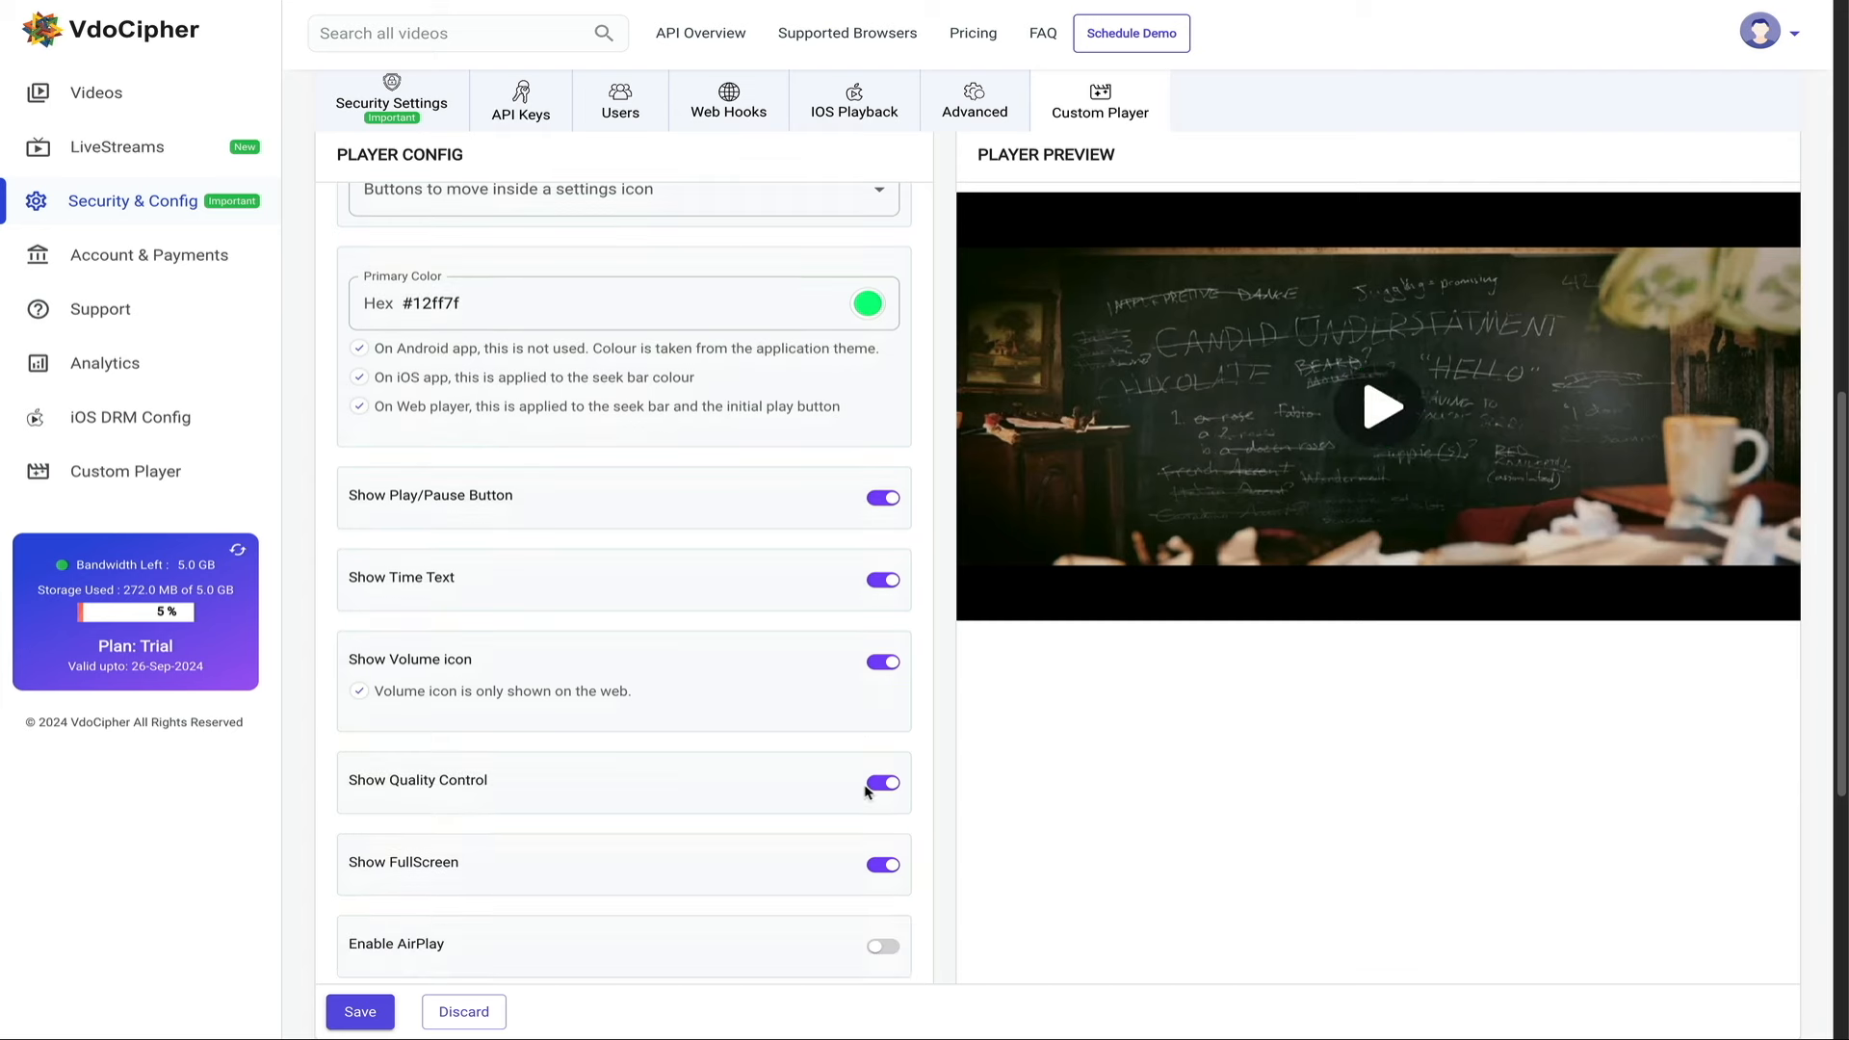
scroll(867, 789, "down", 2)
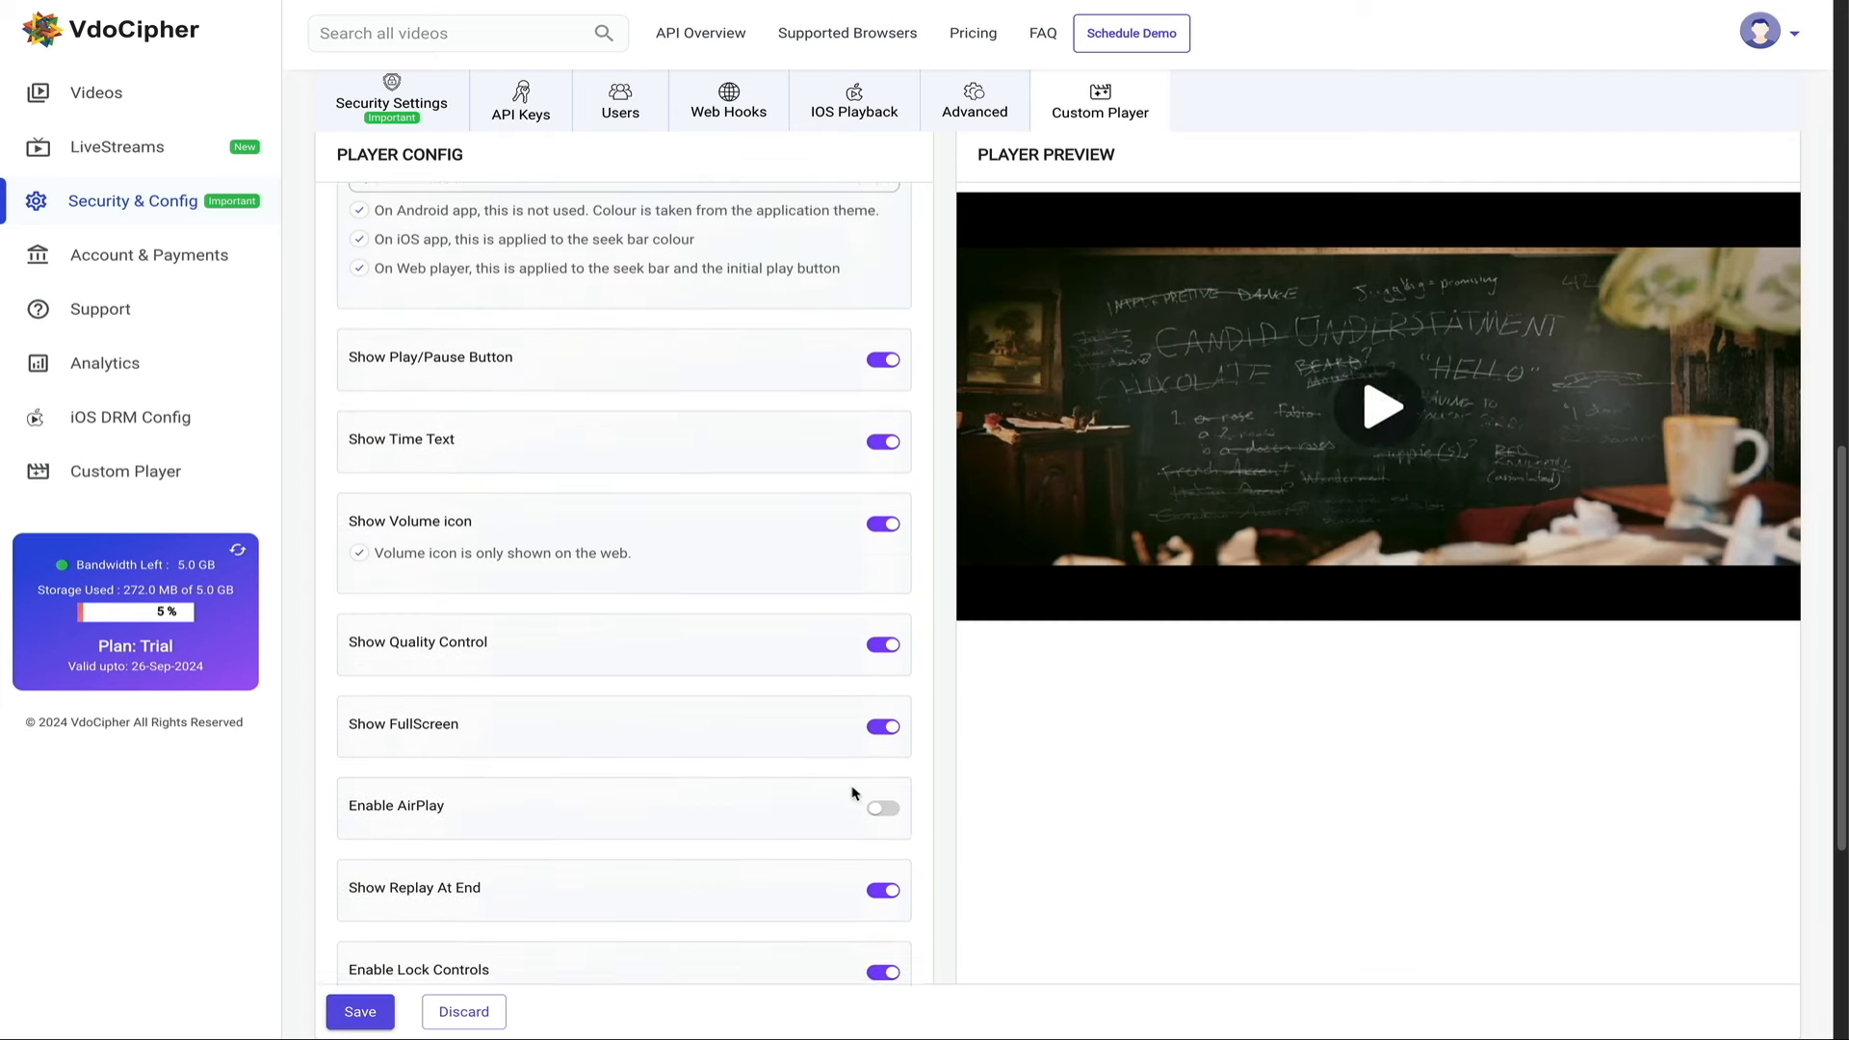
scroll(852, 793, "down", 3)
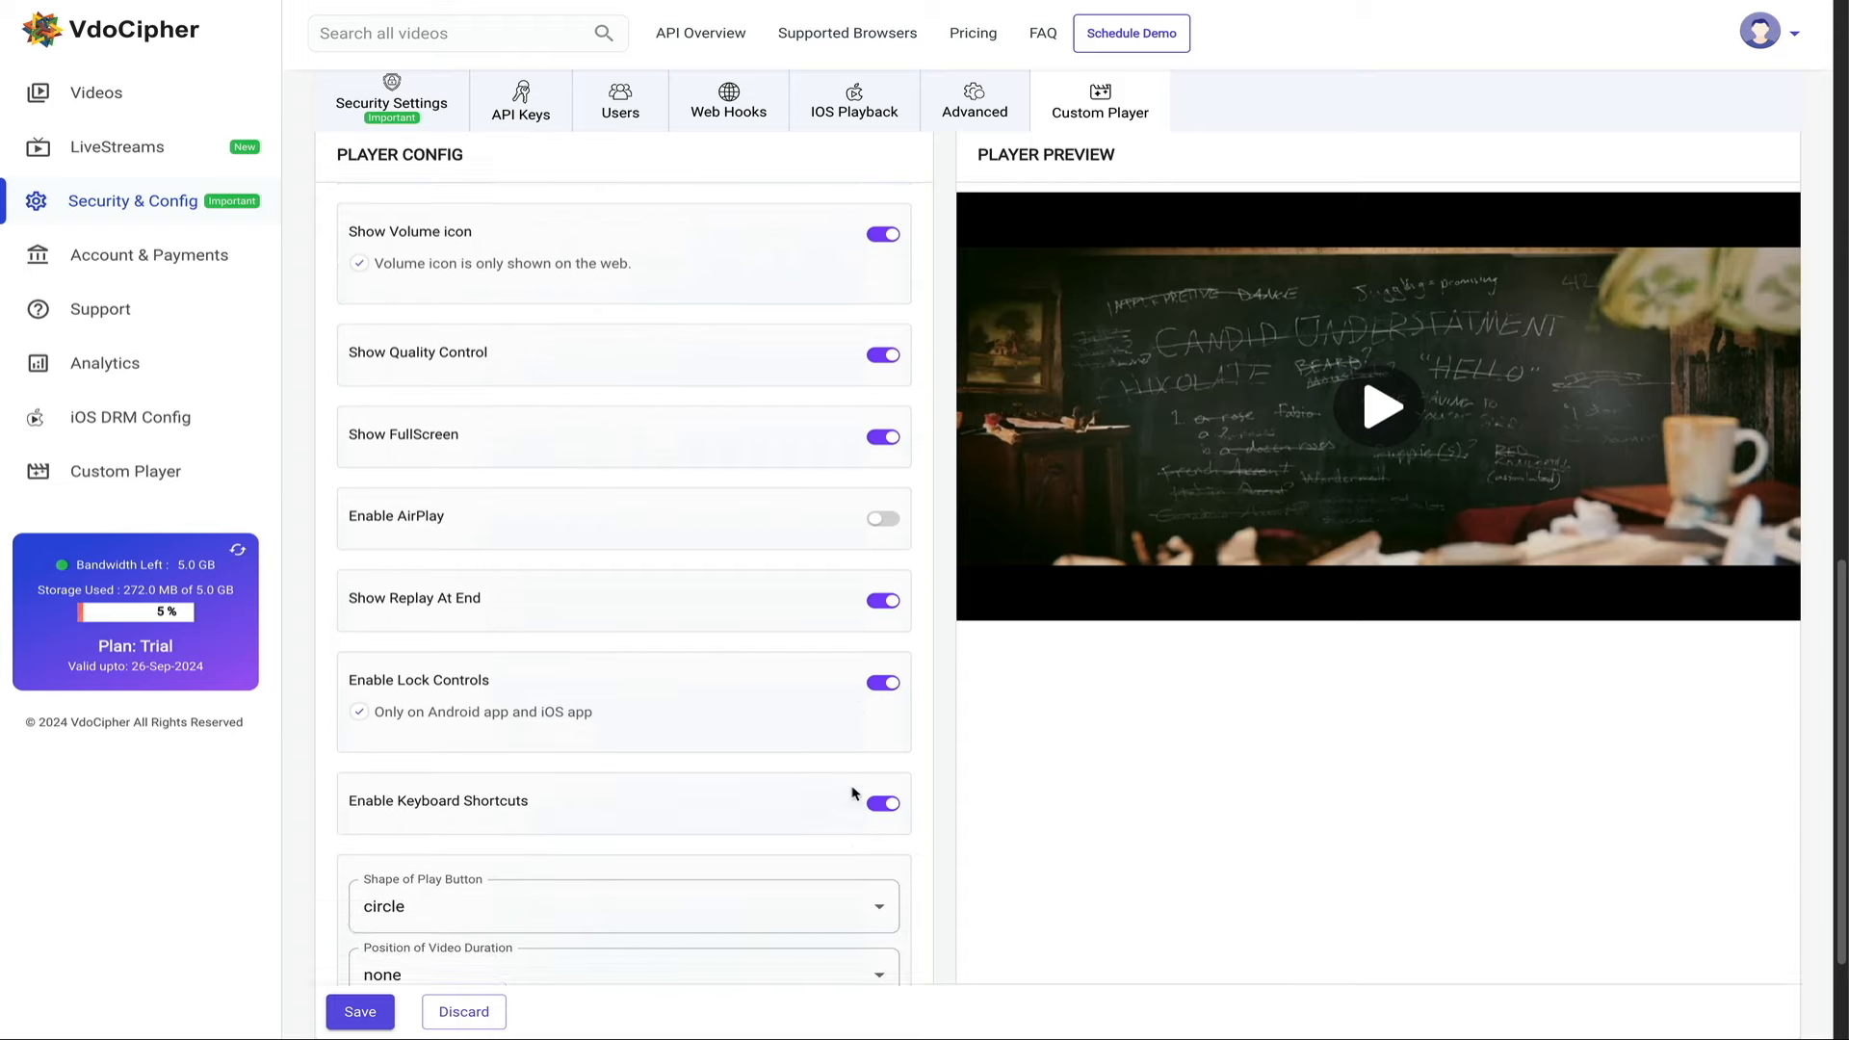
scroll(852, 793, "down", 3)
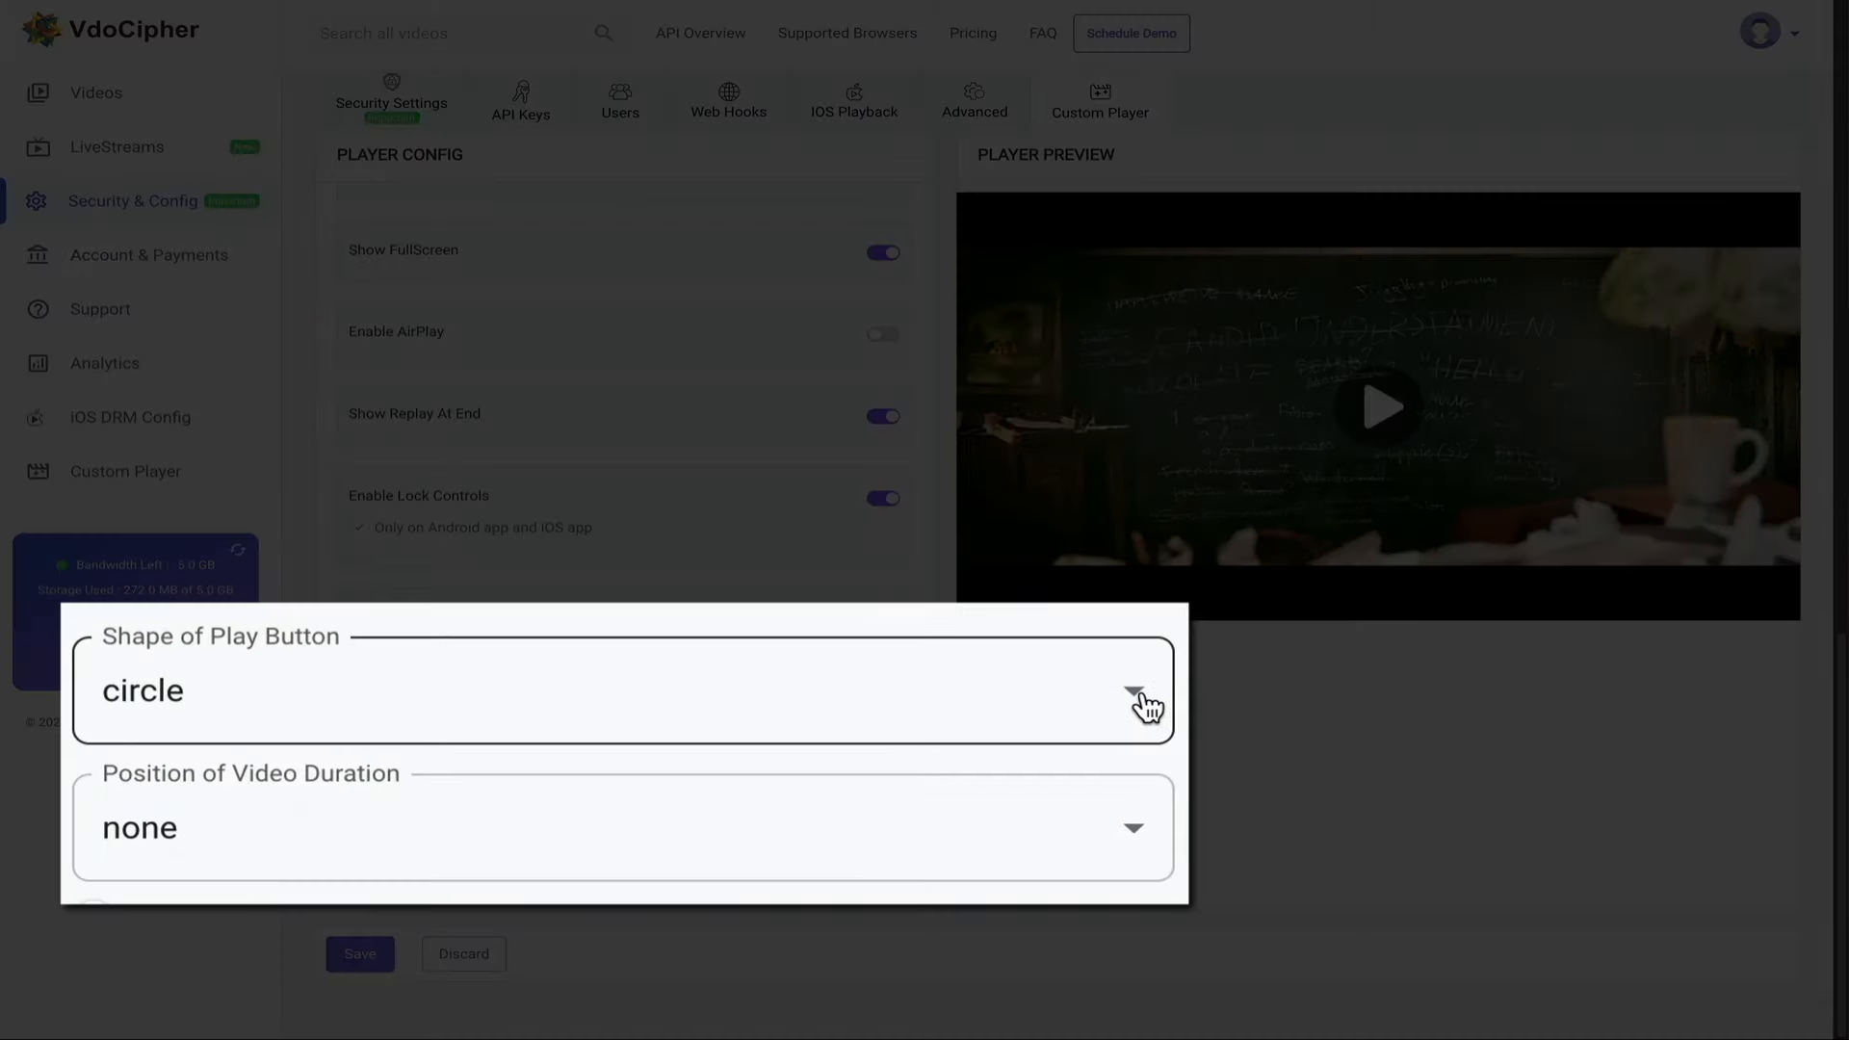
left_click(874, 729)
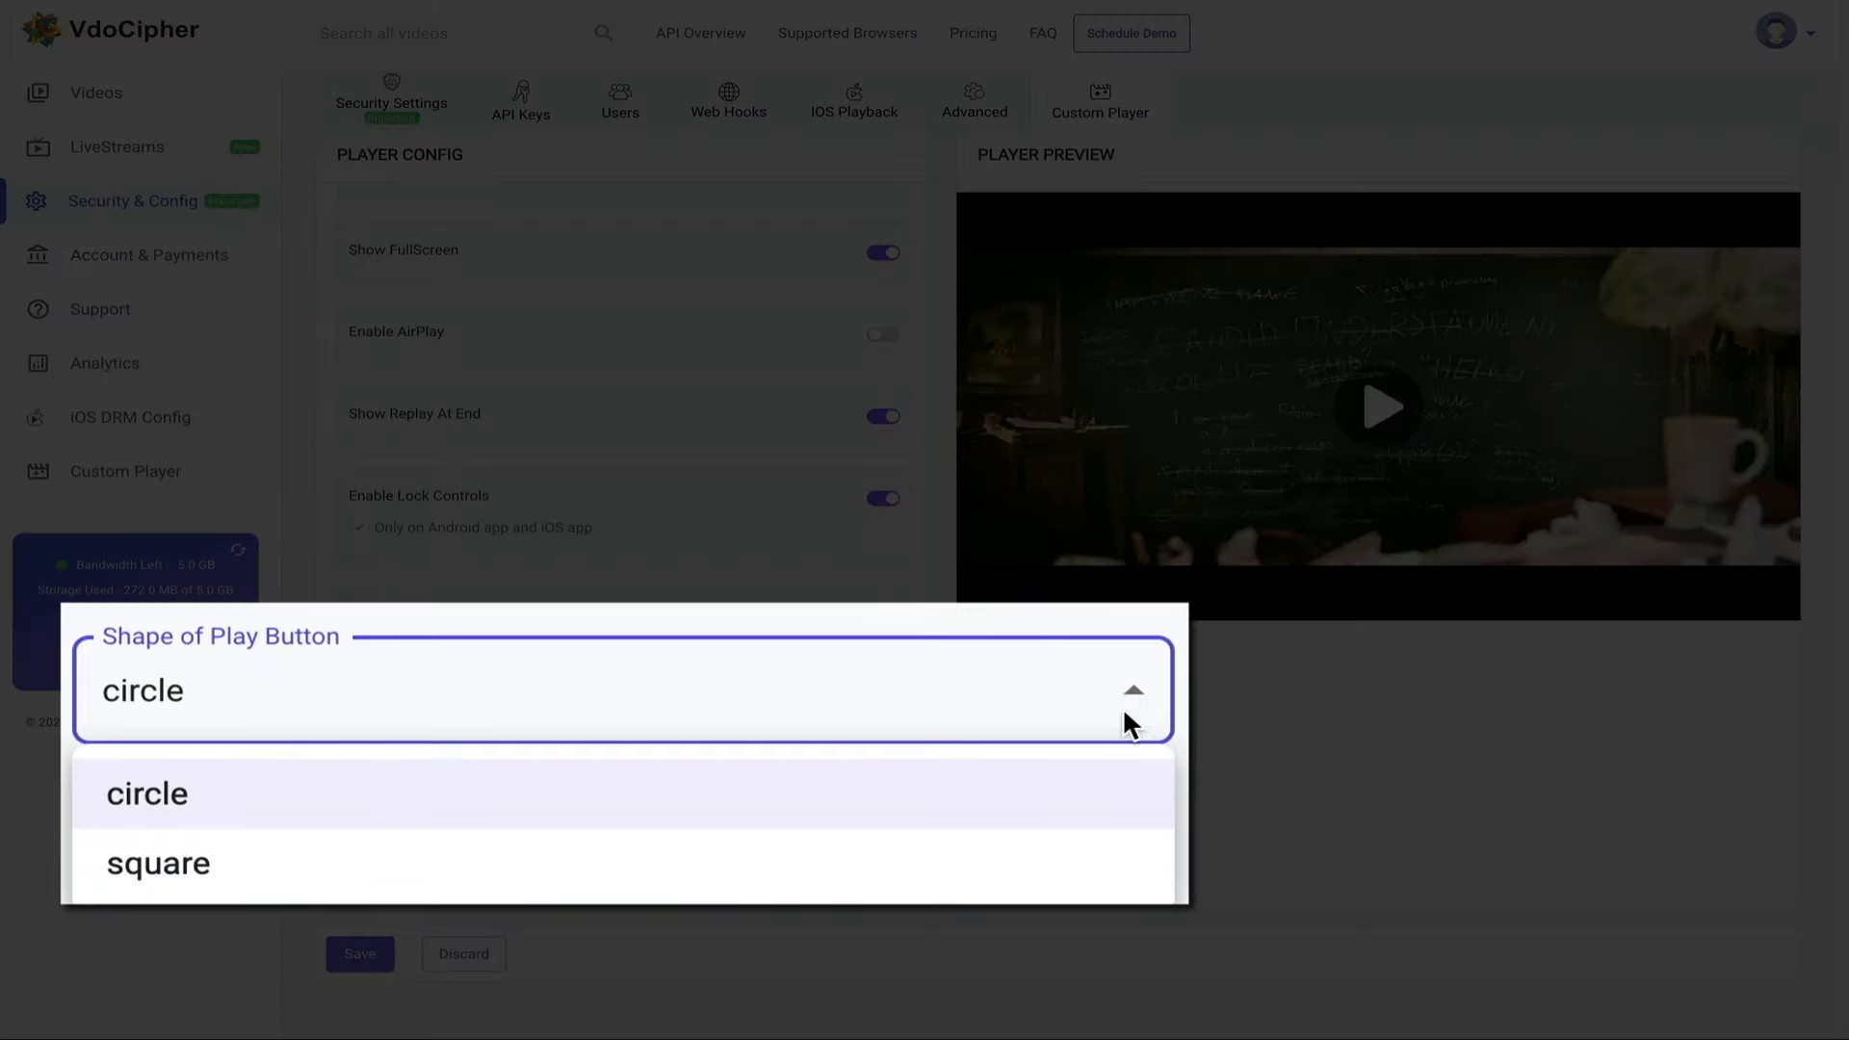
left_click(728, 812)
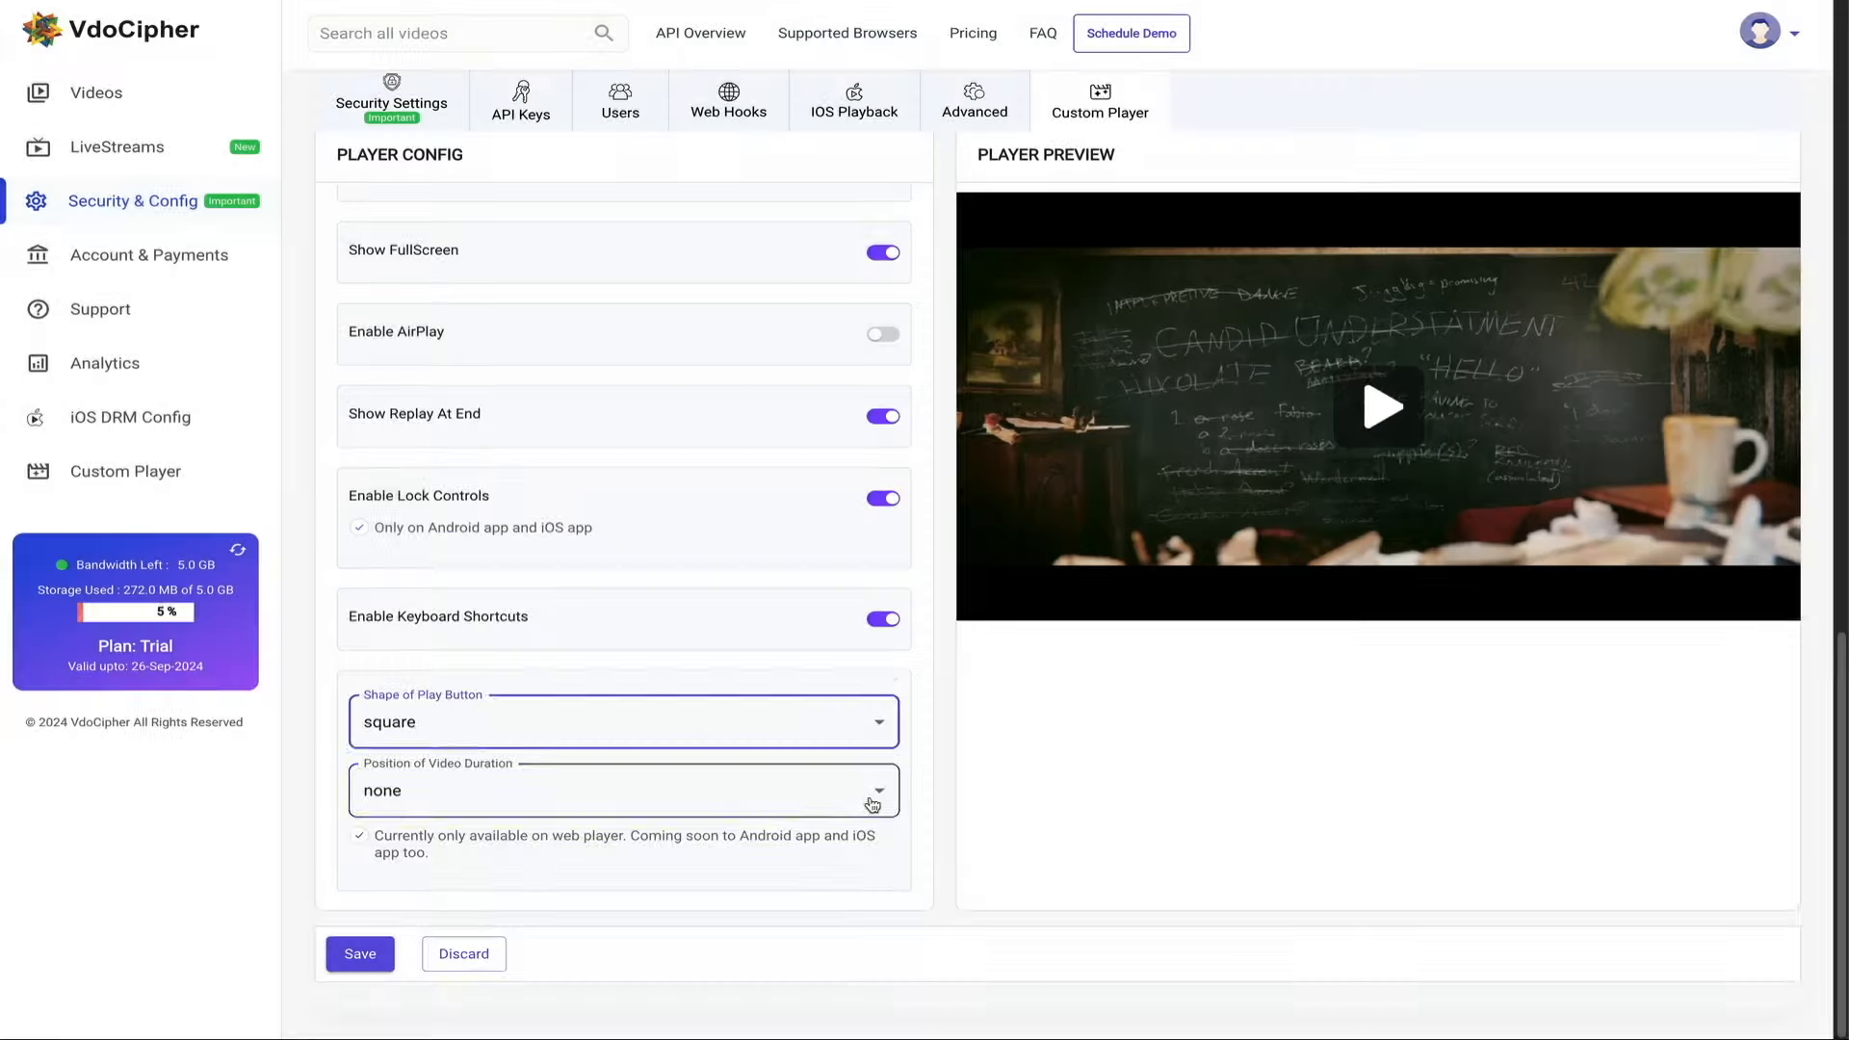
left_click(873, 799)
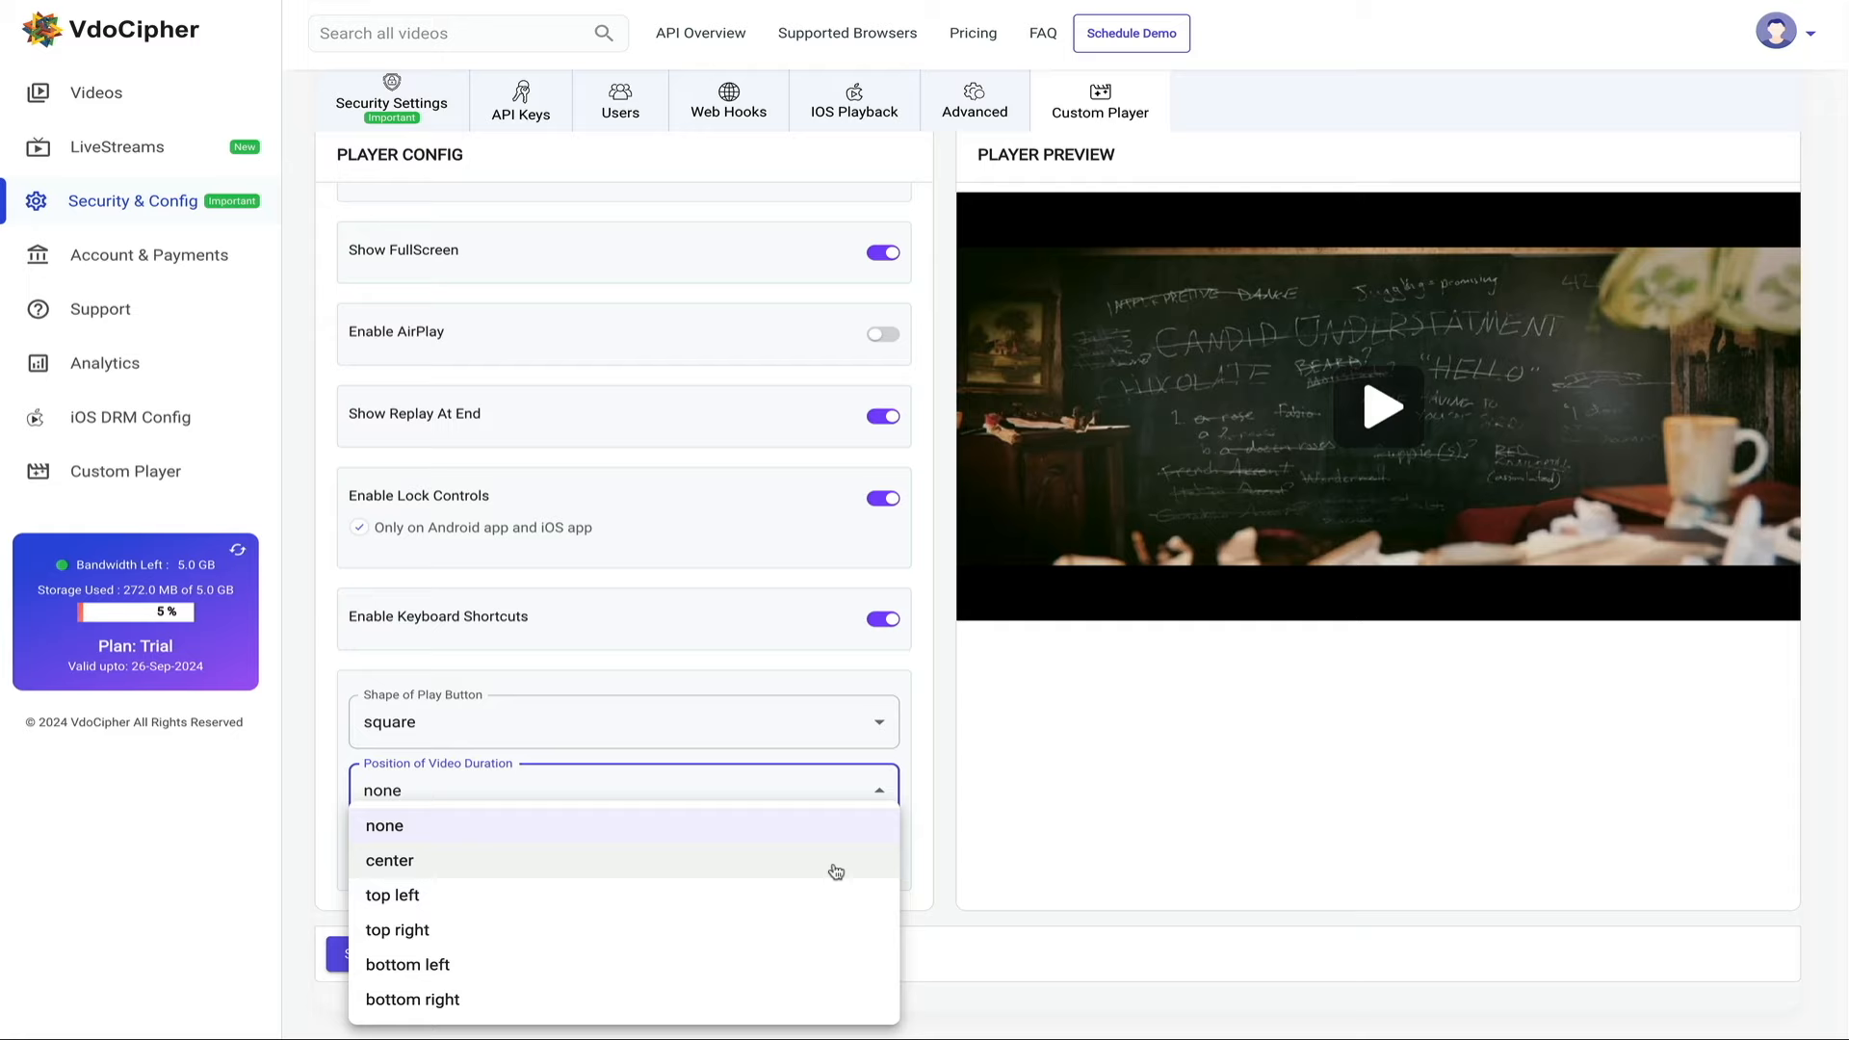
left_click(830, 894)
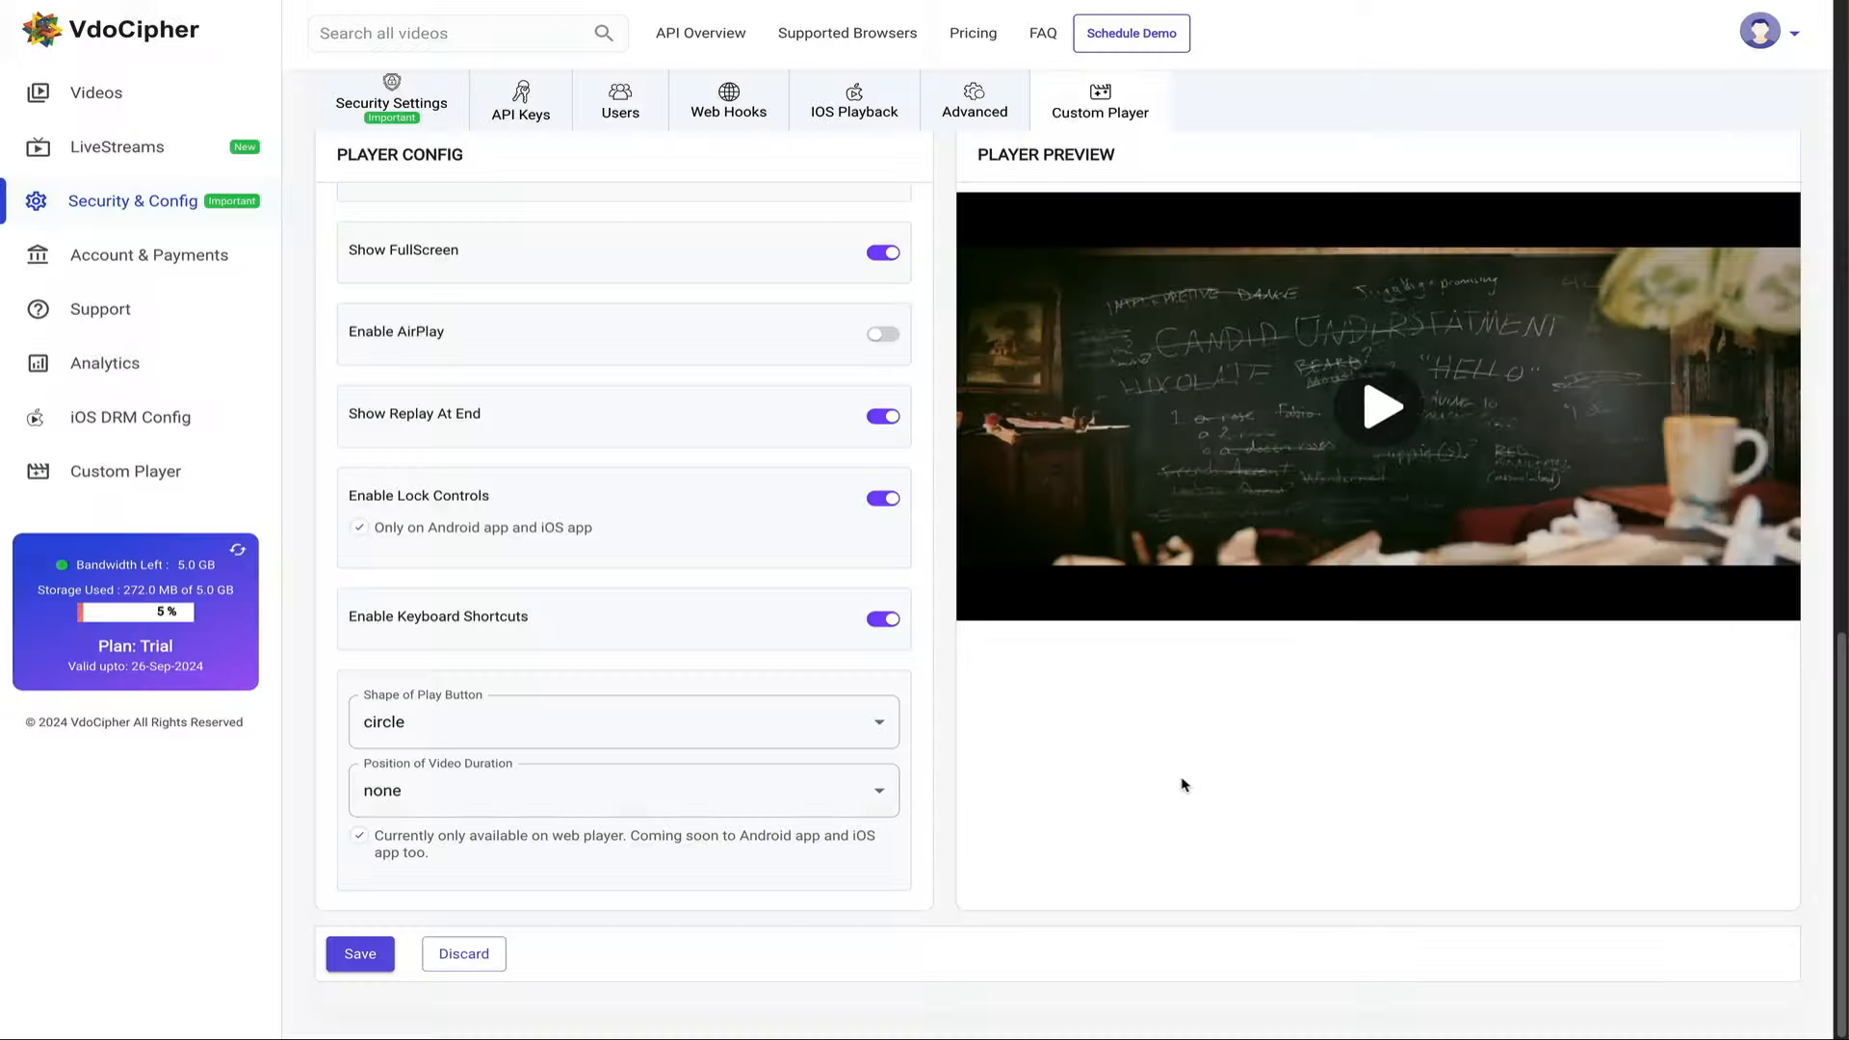
Save the custom player configuration.
left_click(366, 962)
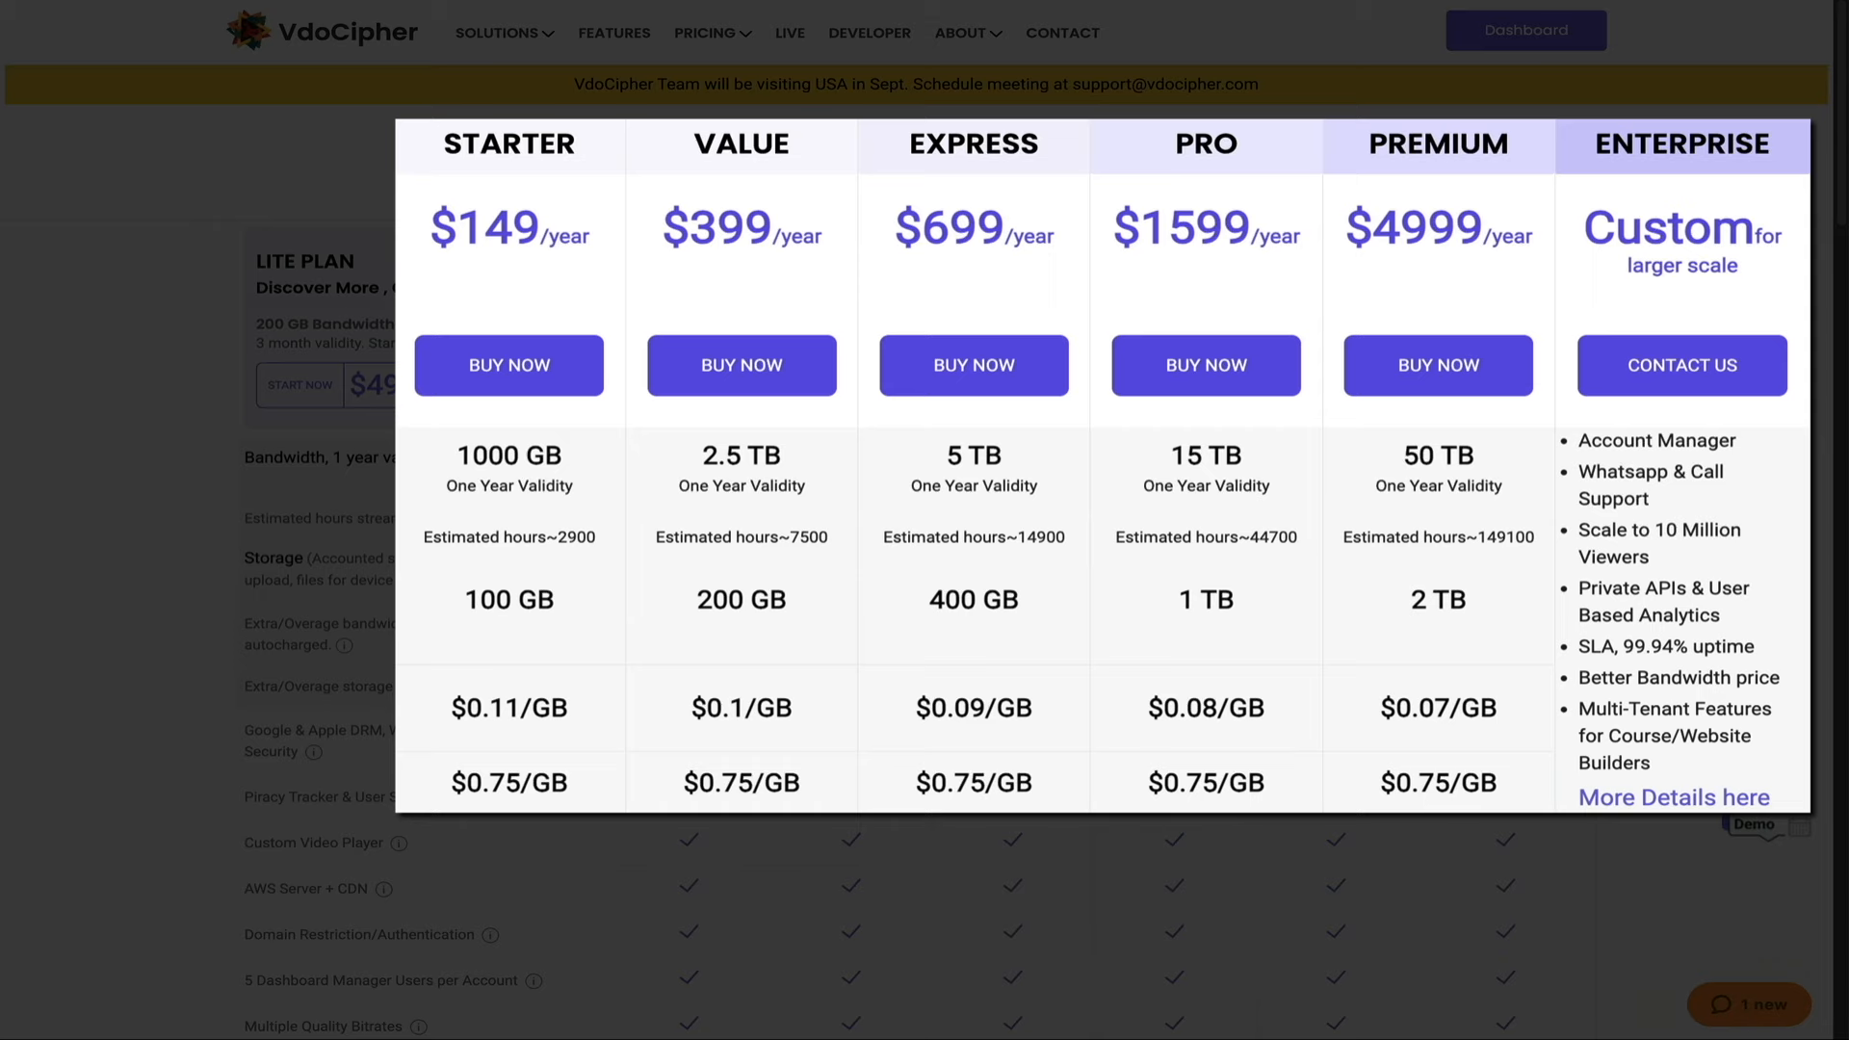
Review the VdoCipher pricing plans, comparing their features and storage, and read the free trial terms.
scroll(1804, 682, "down", 6)
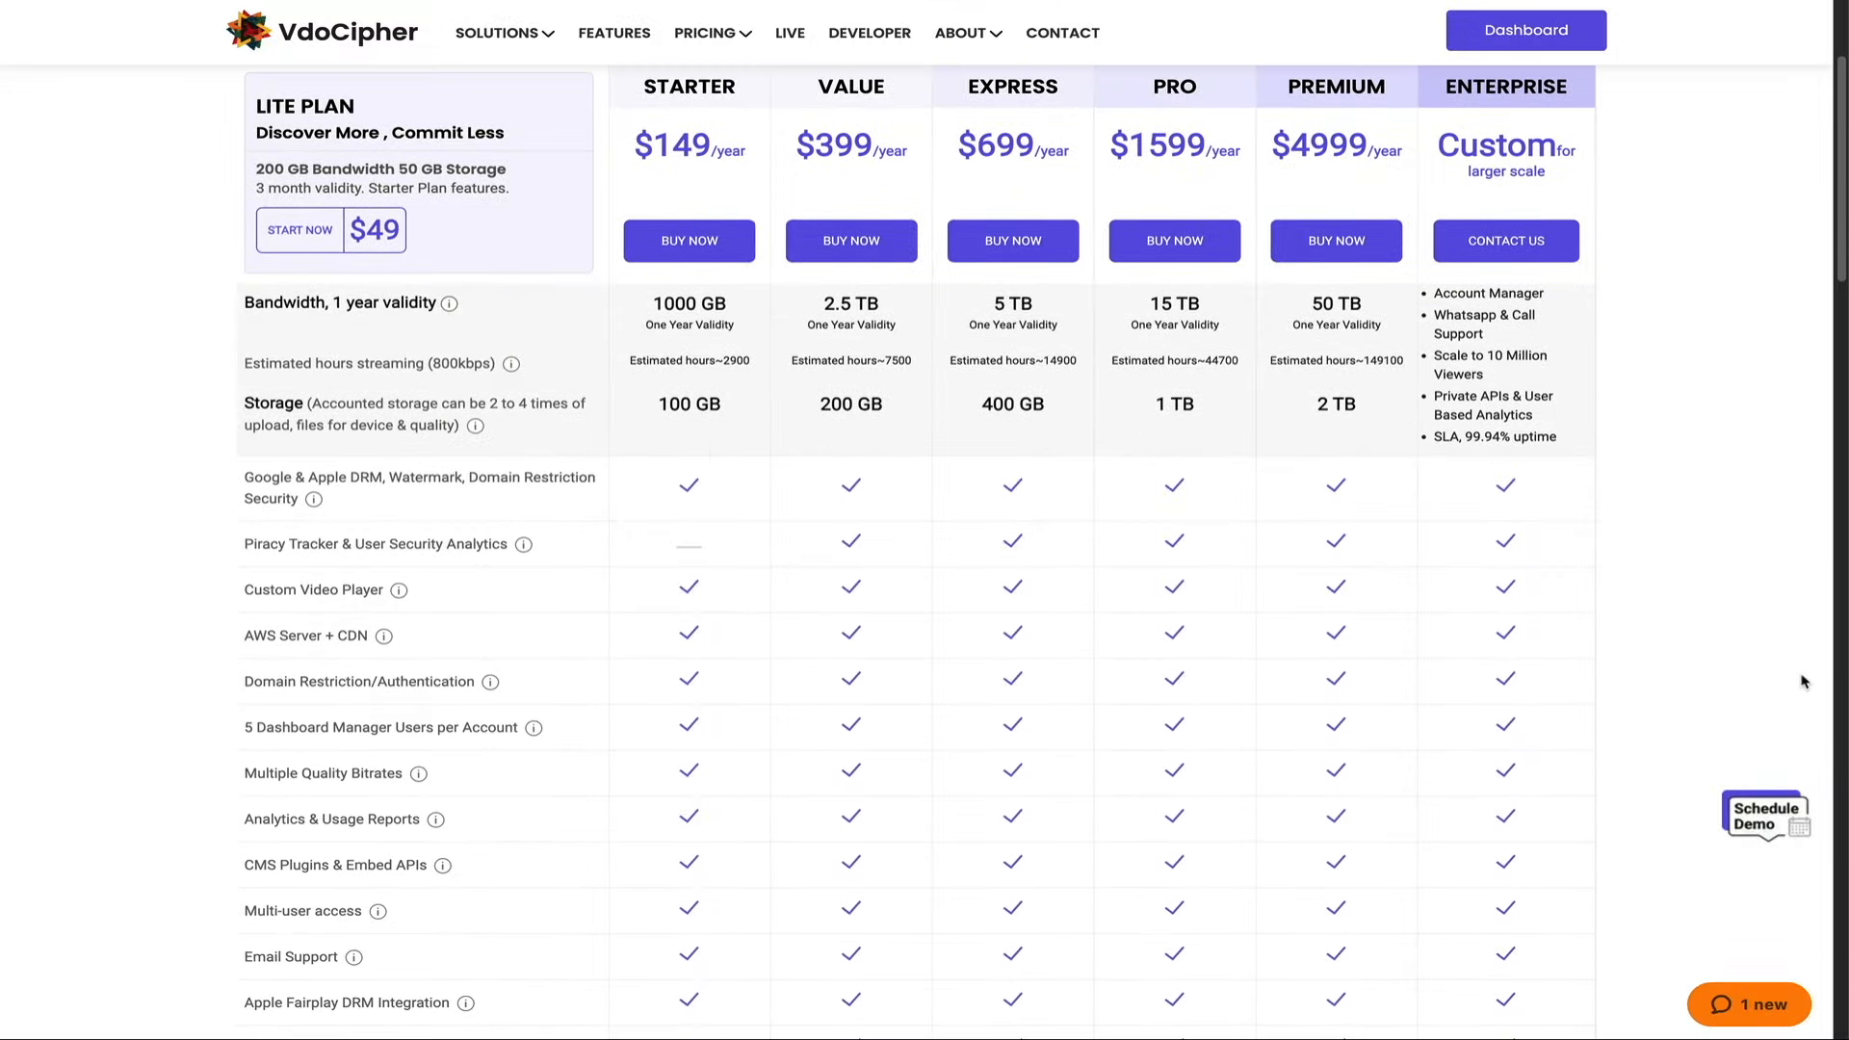
scroll(1803, 682, "down", 3)
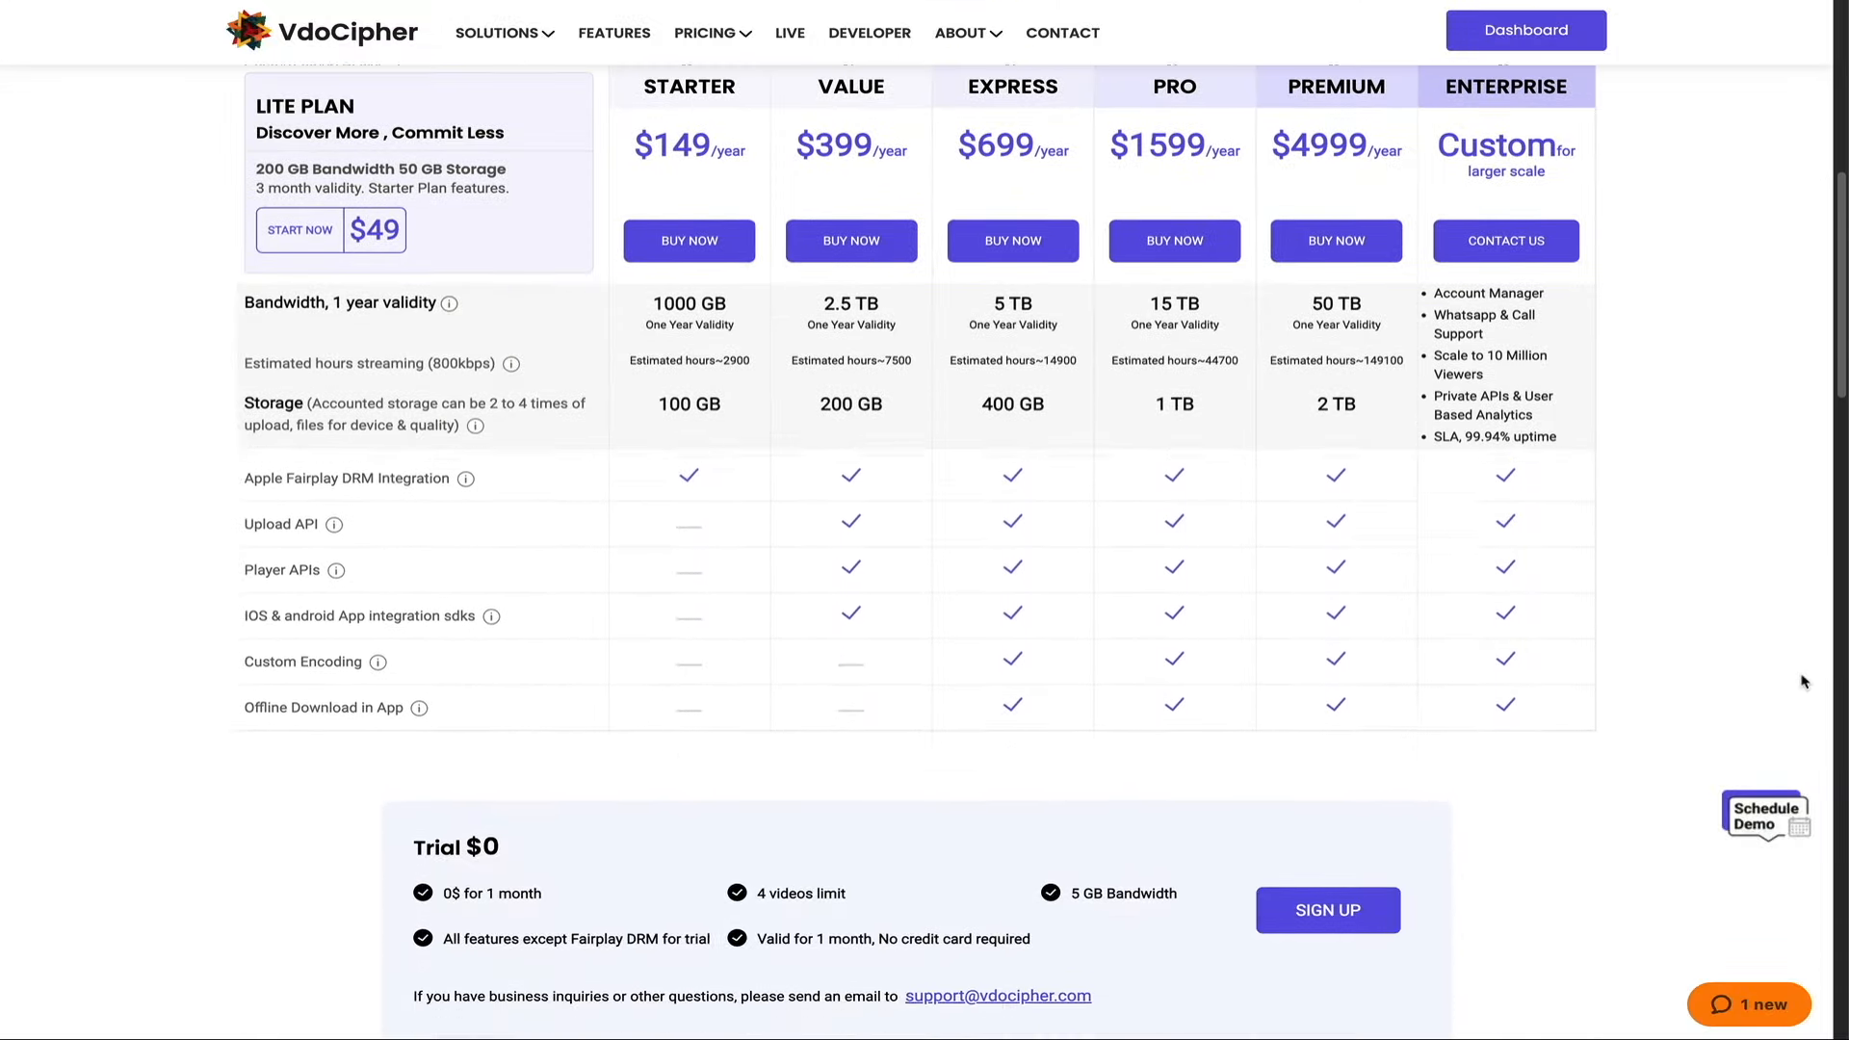
scroll(1804, 682, "down", 2)
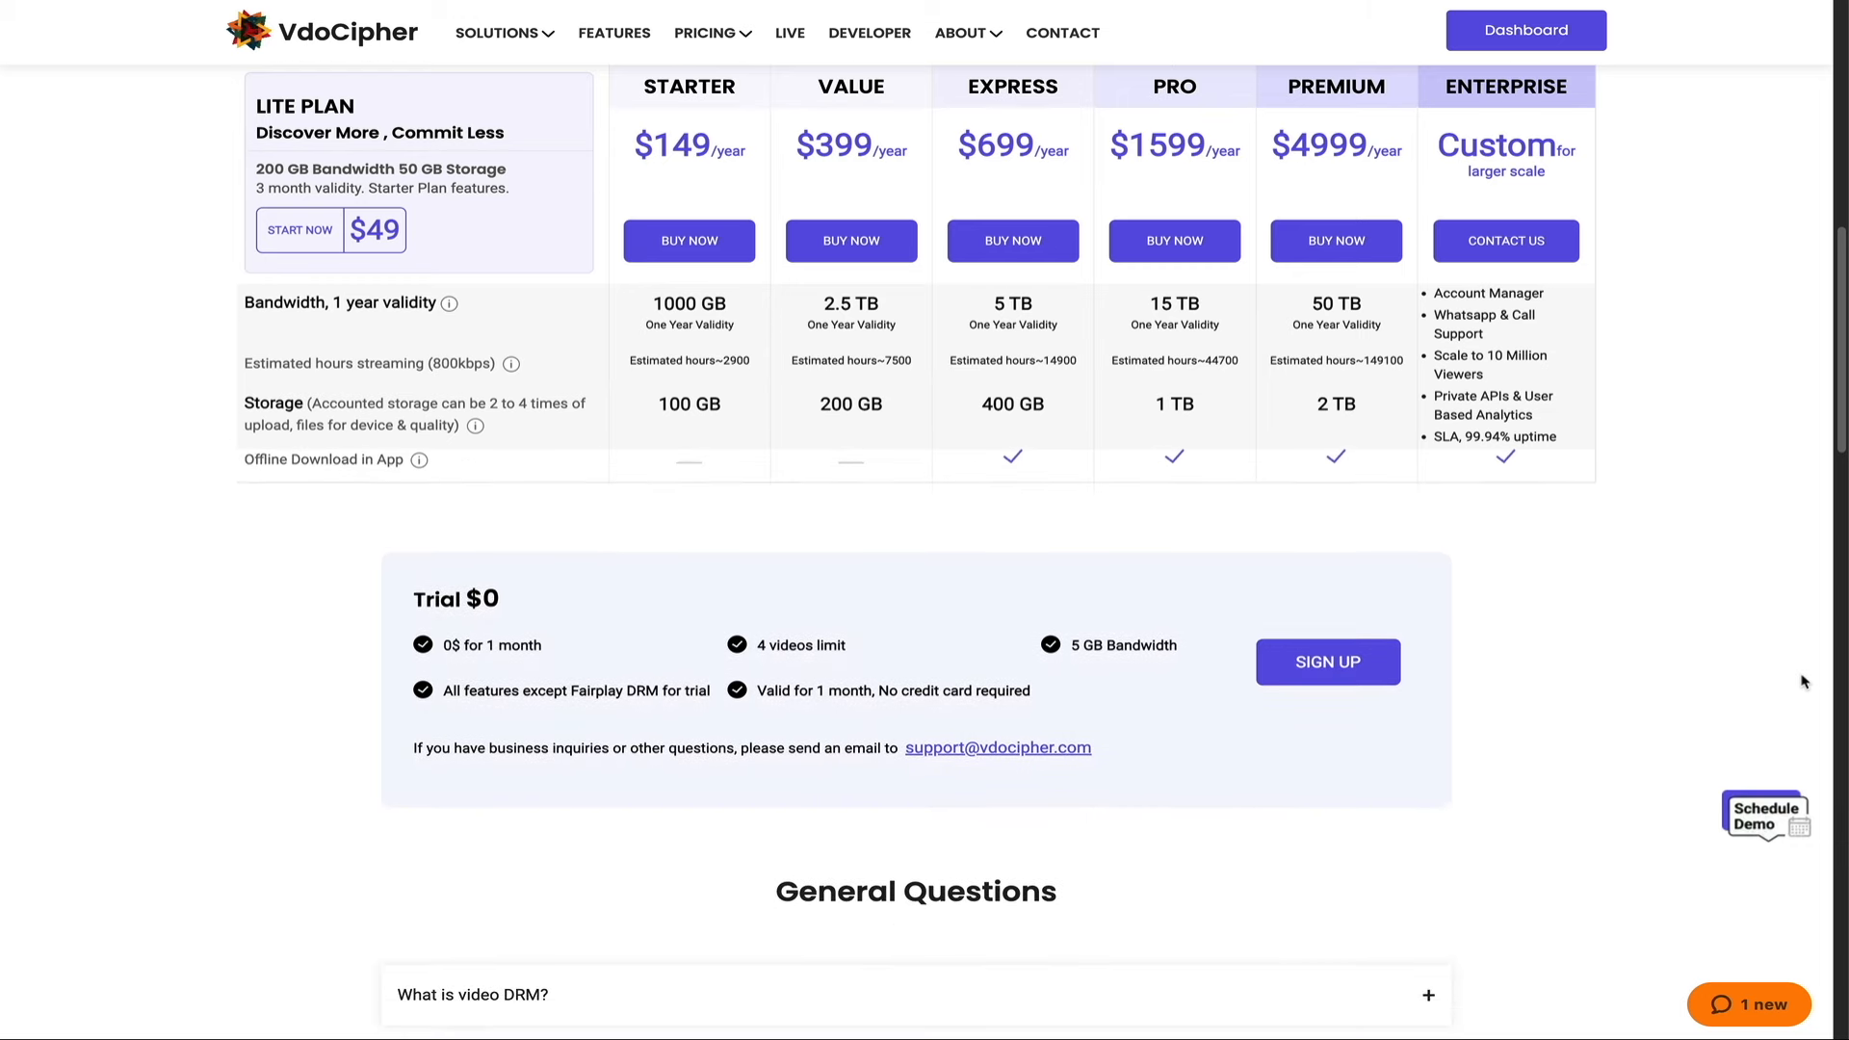
scroll(1803, 682, "down", 1)
scroll(1803, 681, "down", 1)
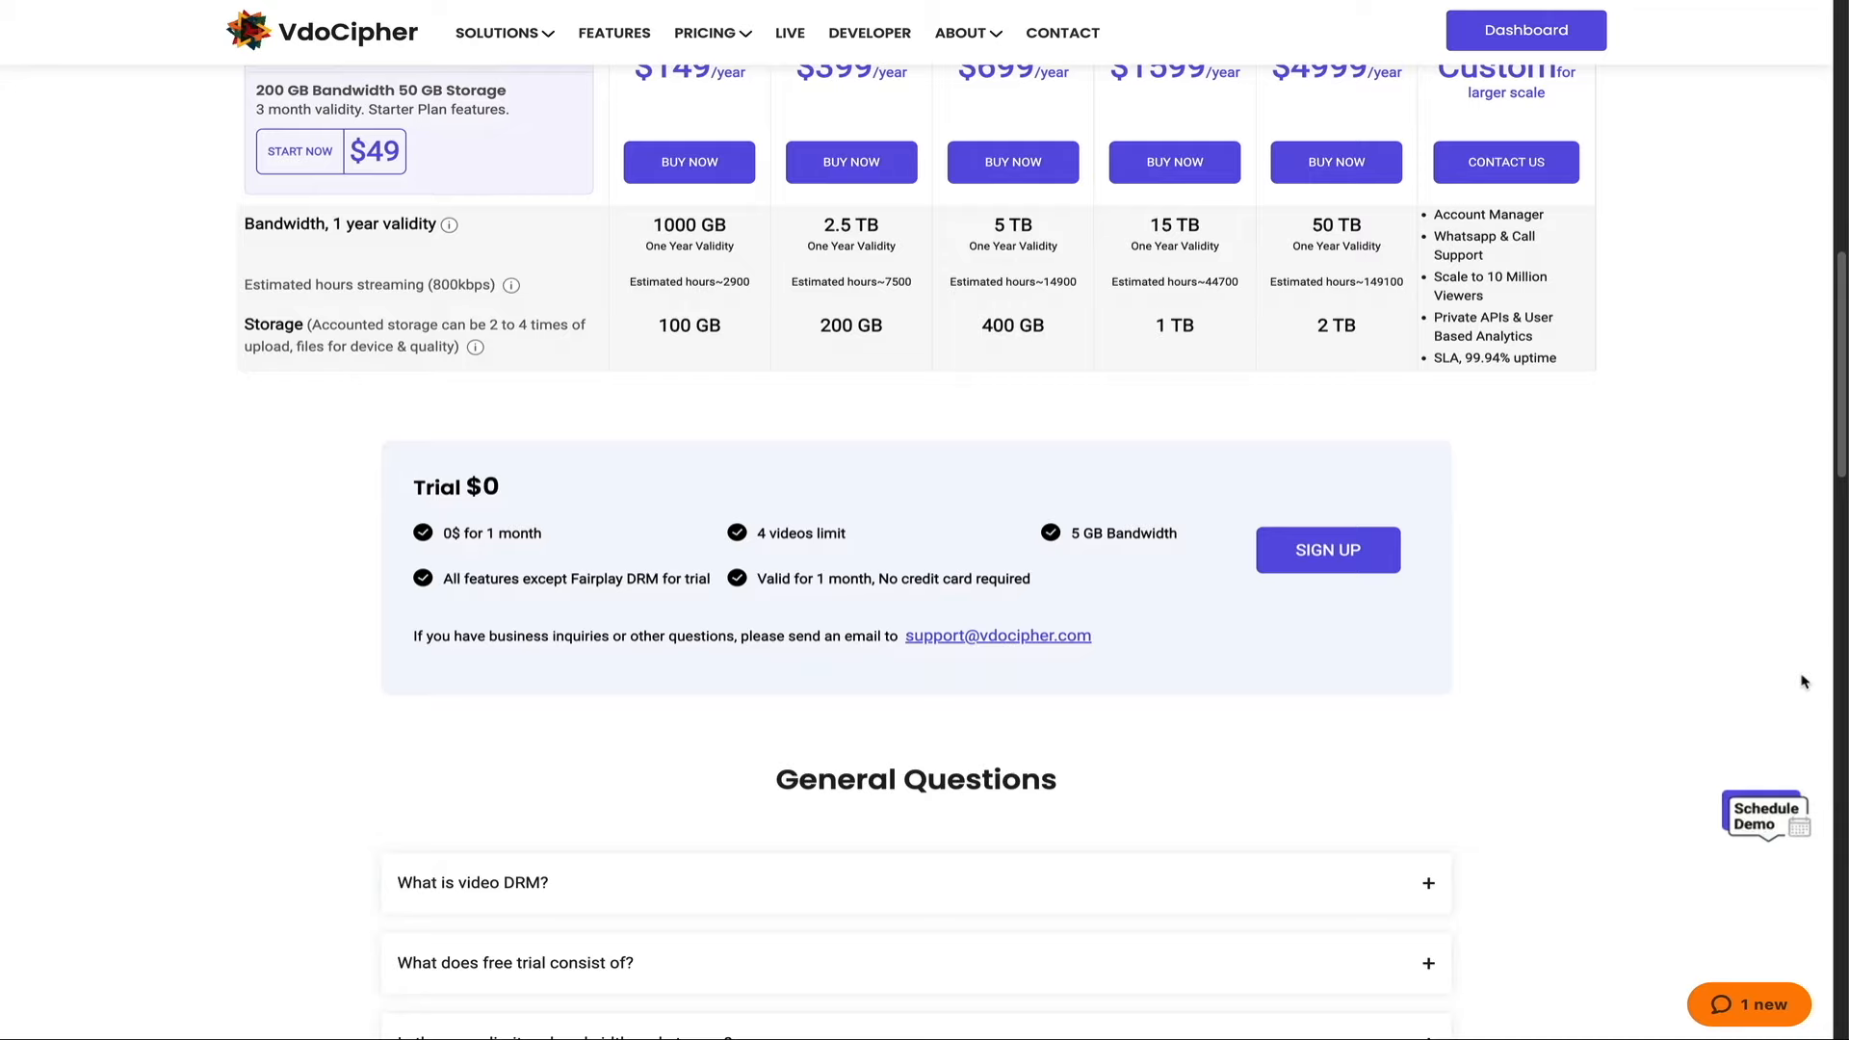
scroll(1804, 681, "up", 7)
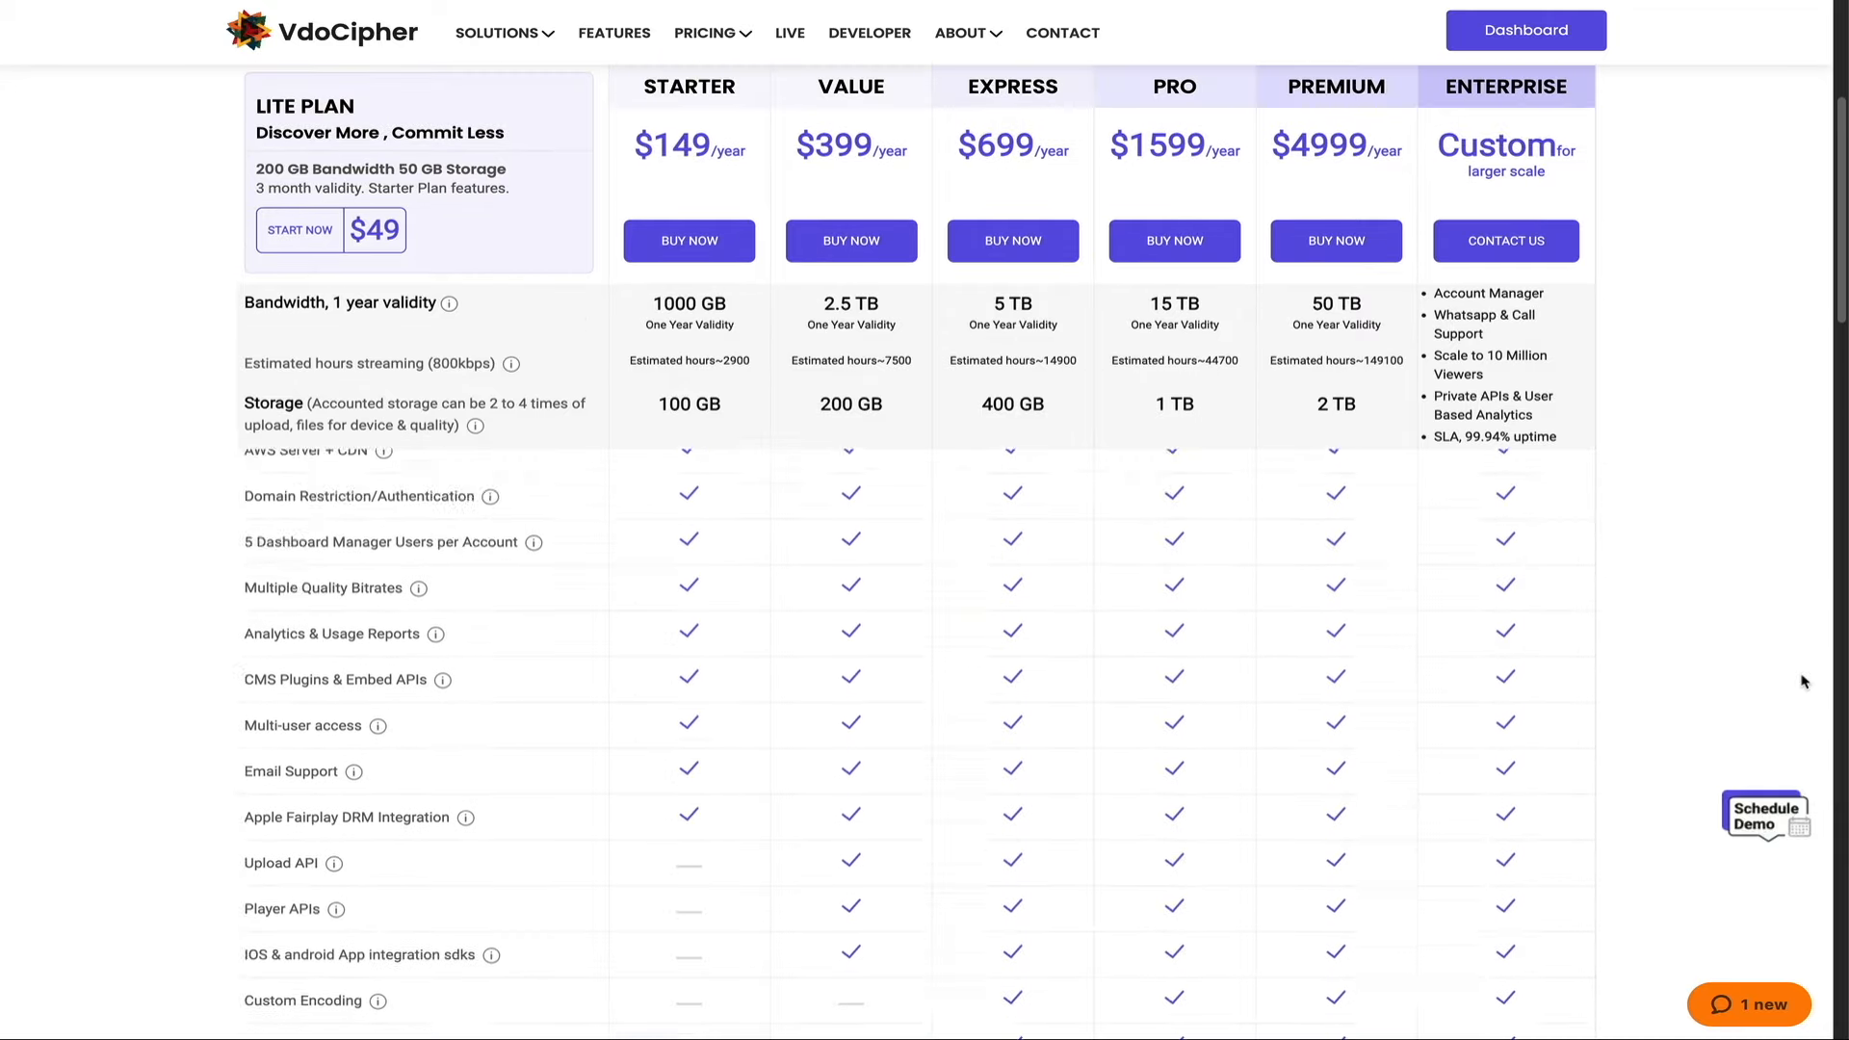
scroll(1803, 682, "up", 4)
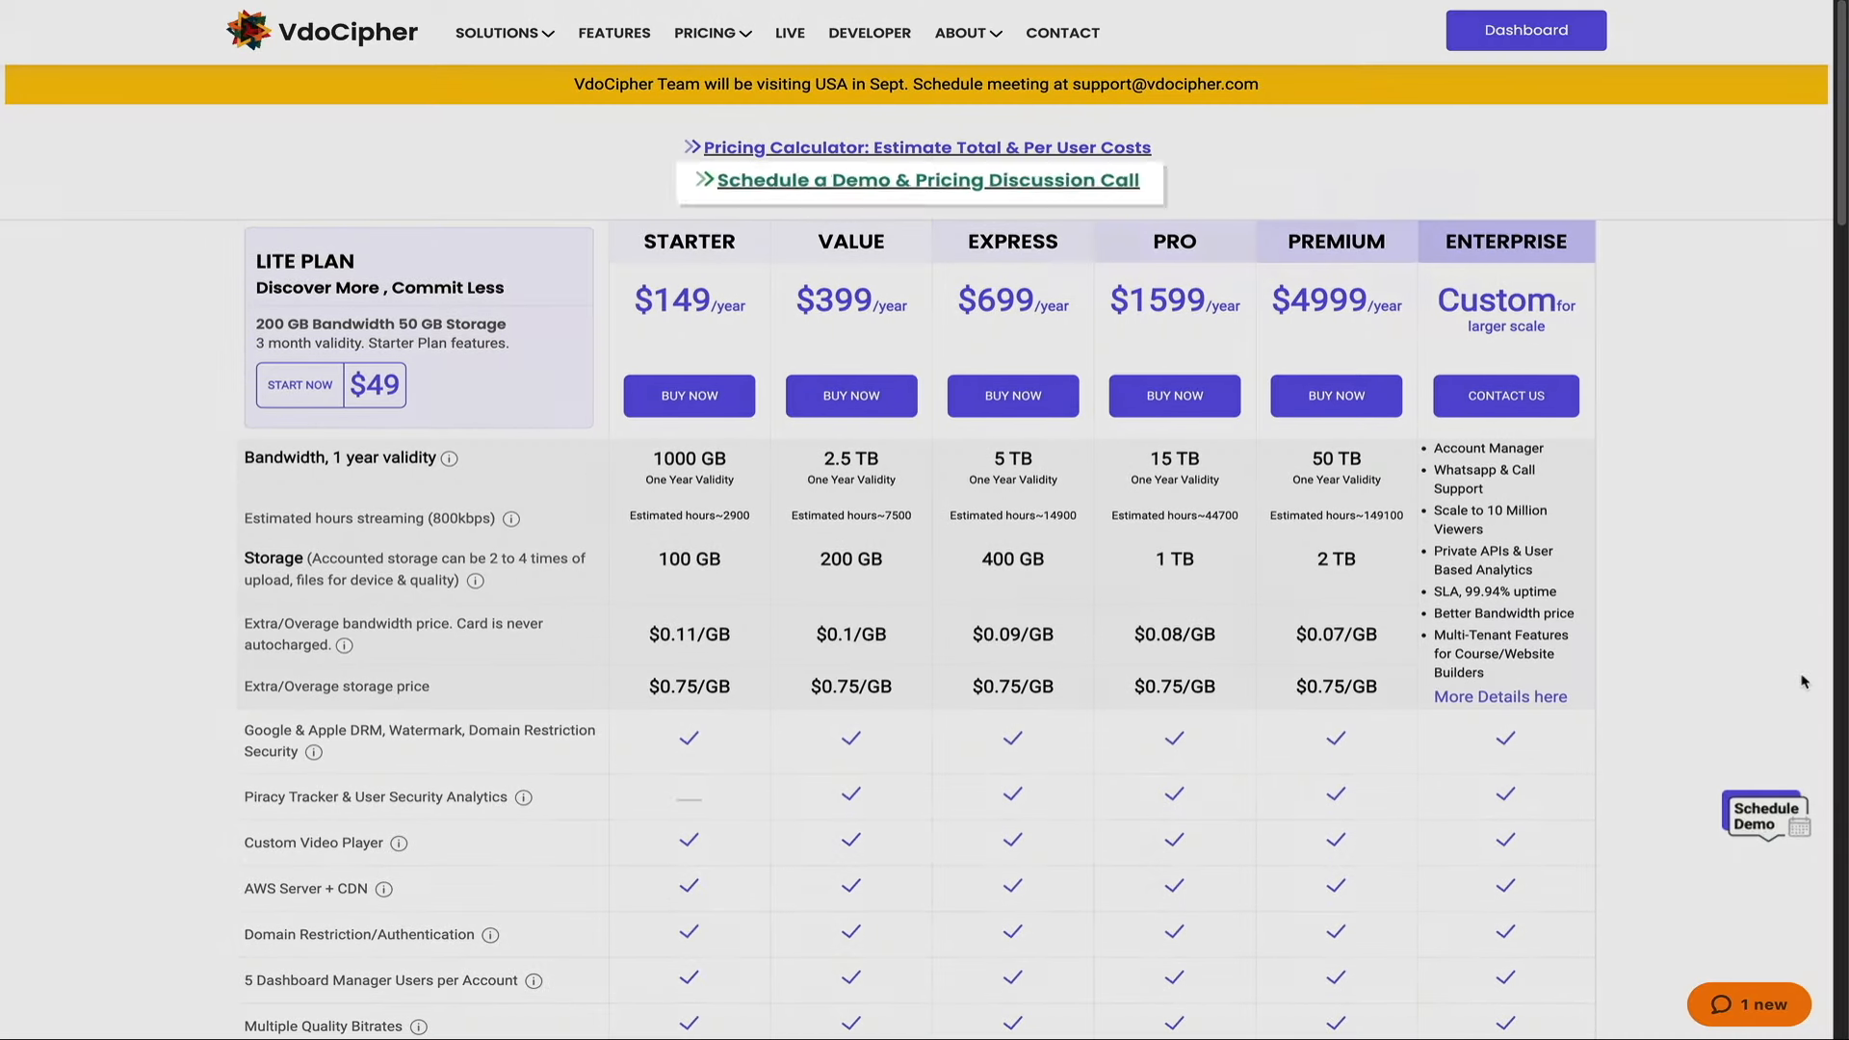